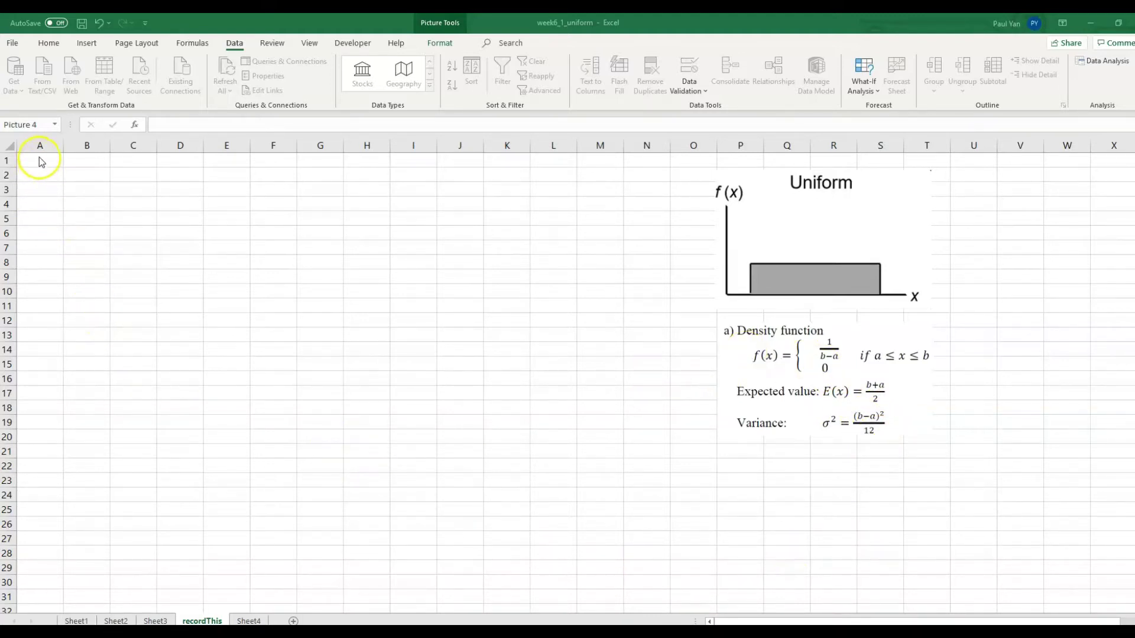
- Enter =RAND() in cell D2 and fill the formula down through D9
{"action": "left_click", "coordinate": [178, 173]}
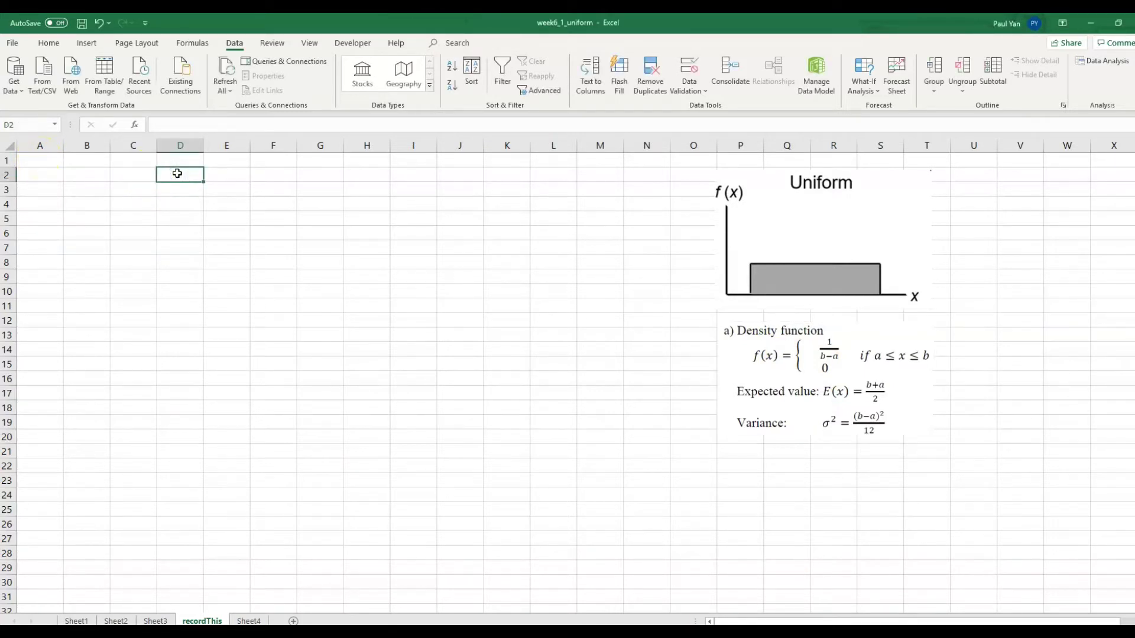
{"action": "type", "text": "rrand("}
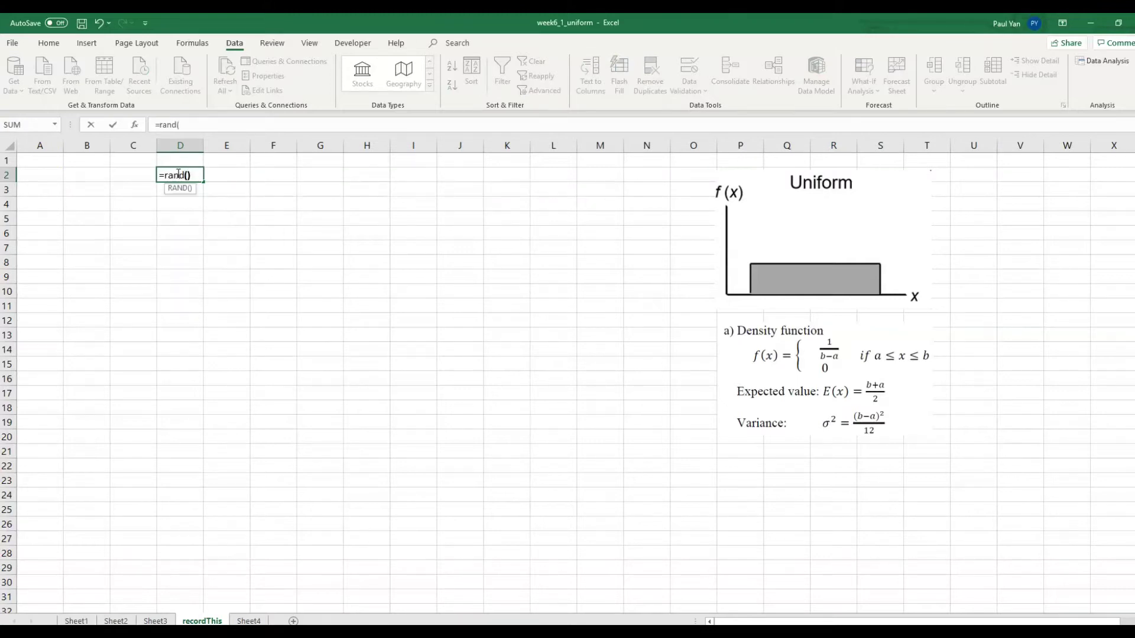
{"action": "key", "text": "Return"}
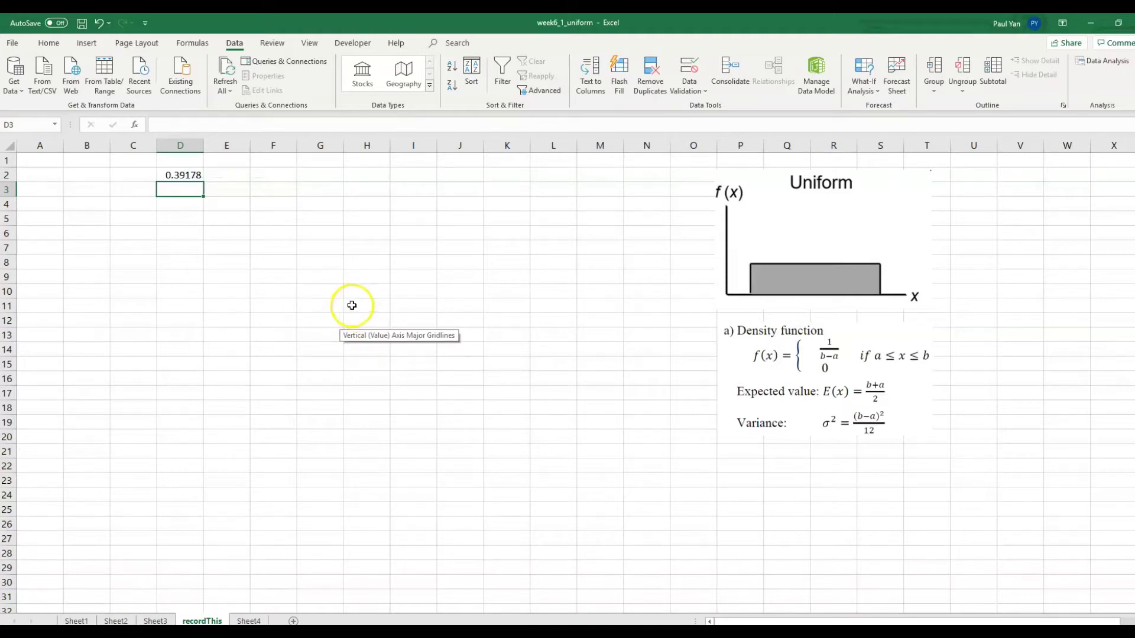
{"action": "left_click", "coordinate": [196, 175]}
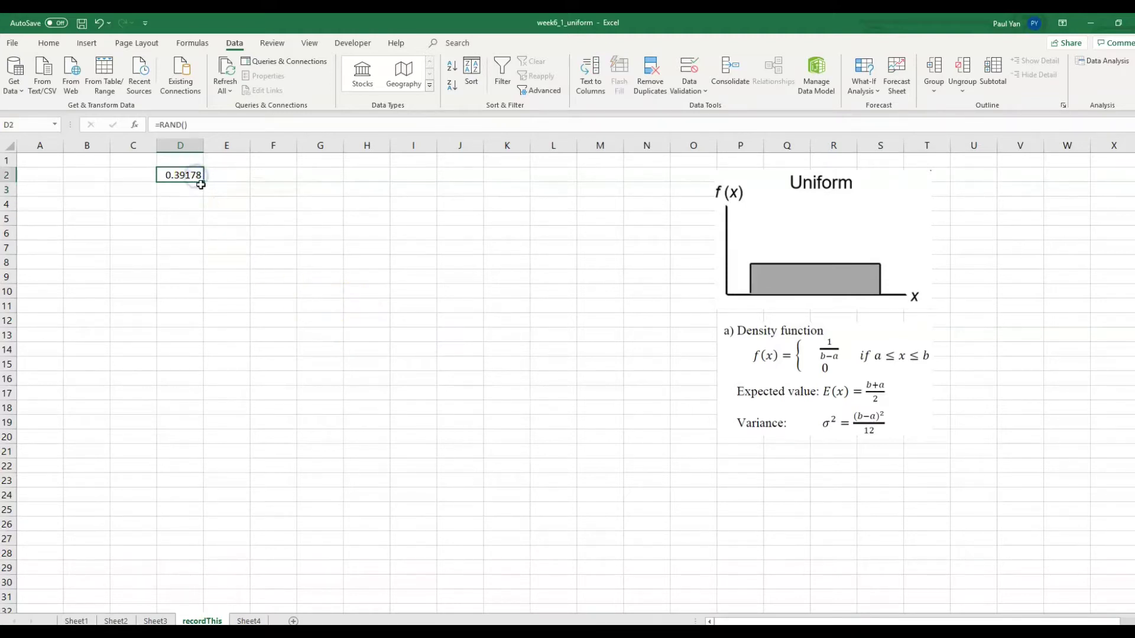
{"action": "left_click_drag", "start_coordinate": [202, 181], "coordinate": [203, 281]}
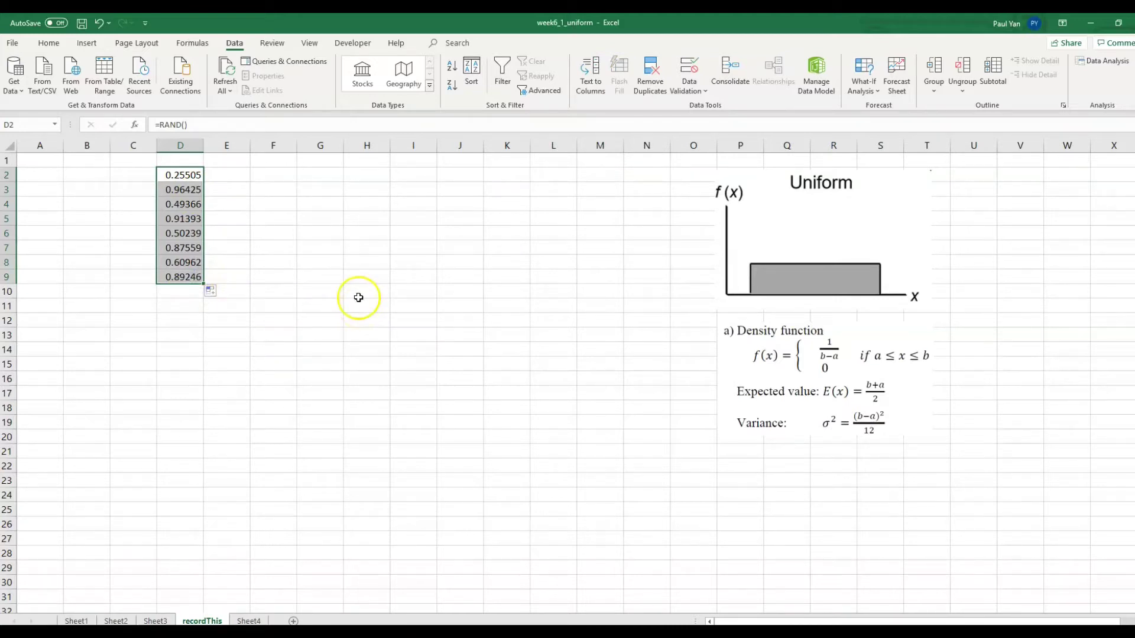
- Enter 2 in cell F3 so the random numbers recalculate
{"action": "left_click", "coordinate": [271, 188]}
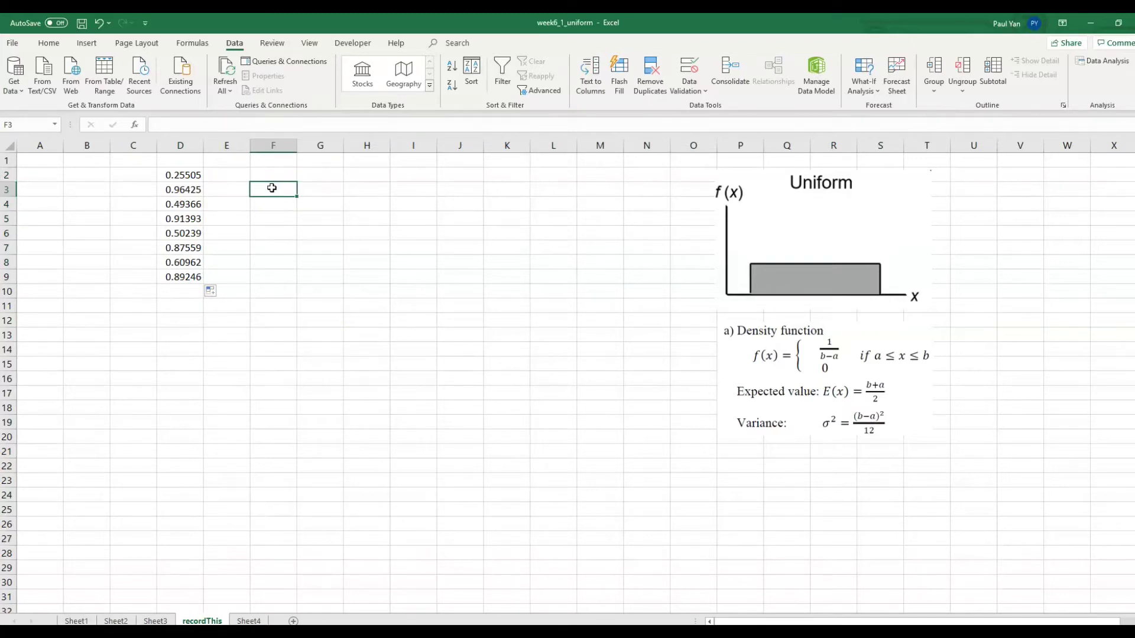
{"action": "type", "text": "2"}
{"action": "key", "text": "Return"}
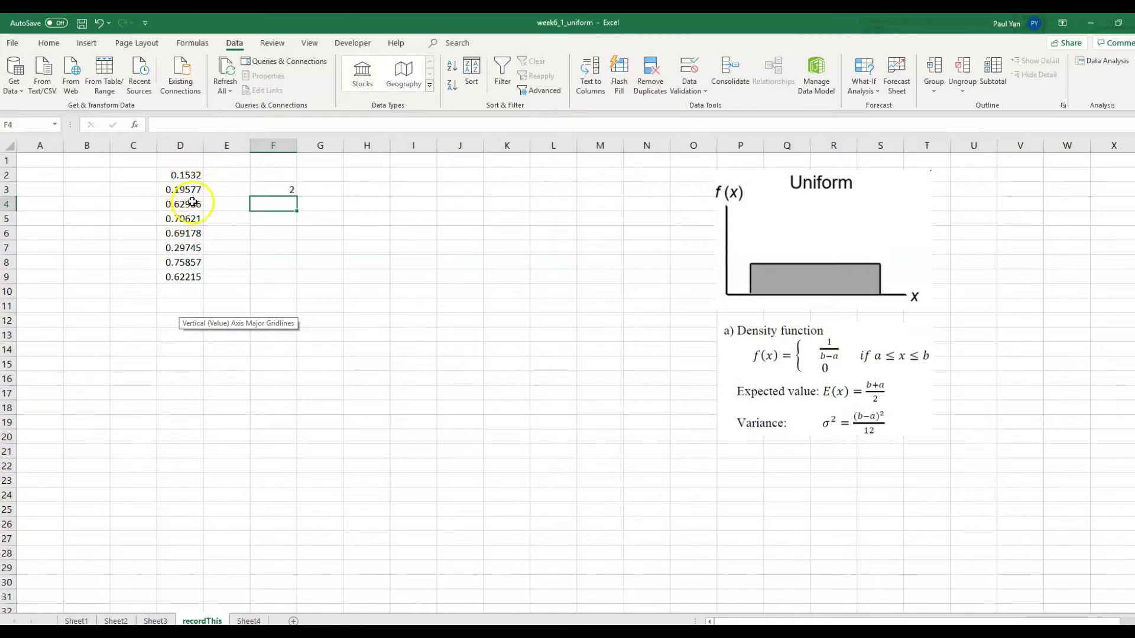
- Clear the trial random numbers and the test value from D2:F11
{"action": "left_click_drag", "start_coordinate": [172, 173], "coordinate": [290, 306]}
{"action": "key", "text": "Delete"}
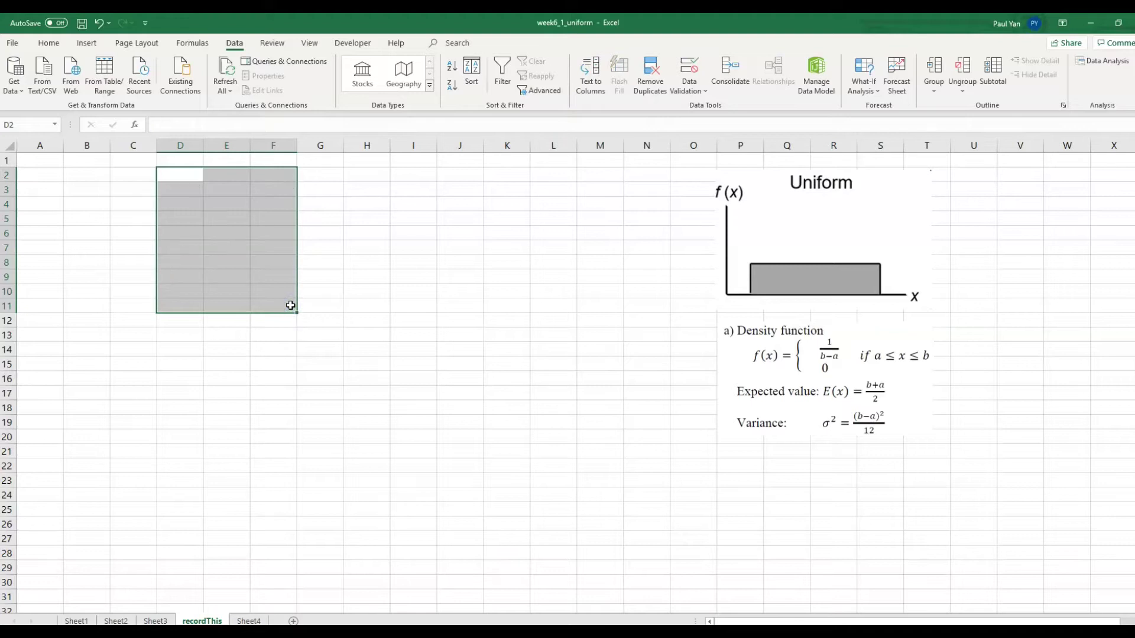
{"action": "left_click", "coordinate": [471, 291]}
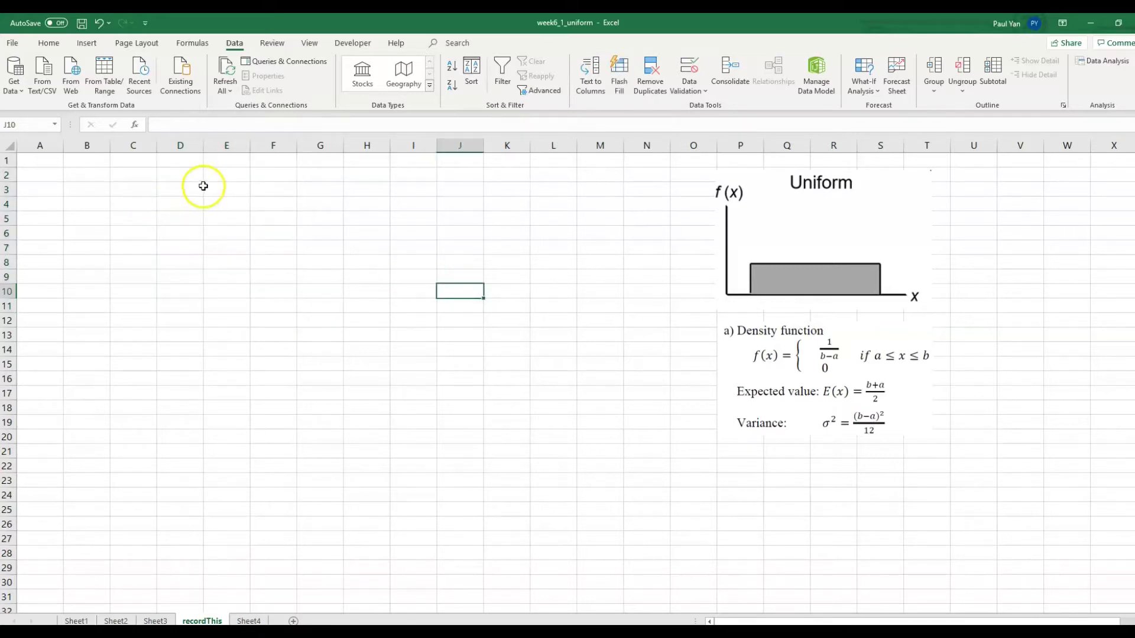
- Enter the header n in cell A1 and the starting value 1 in A2
{"action": "left_click", "coordinate": [36, 161]}
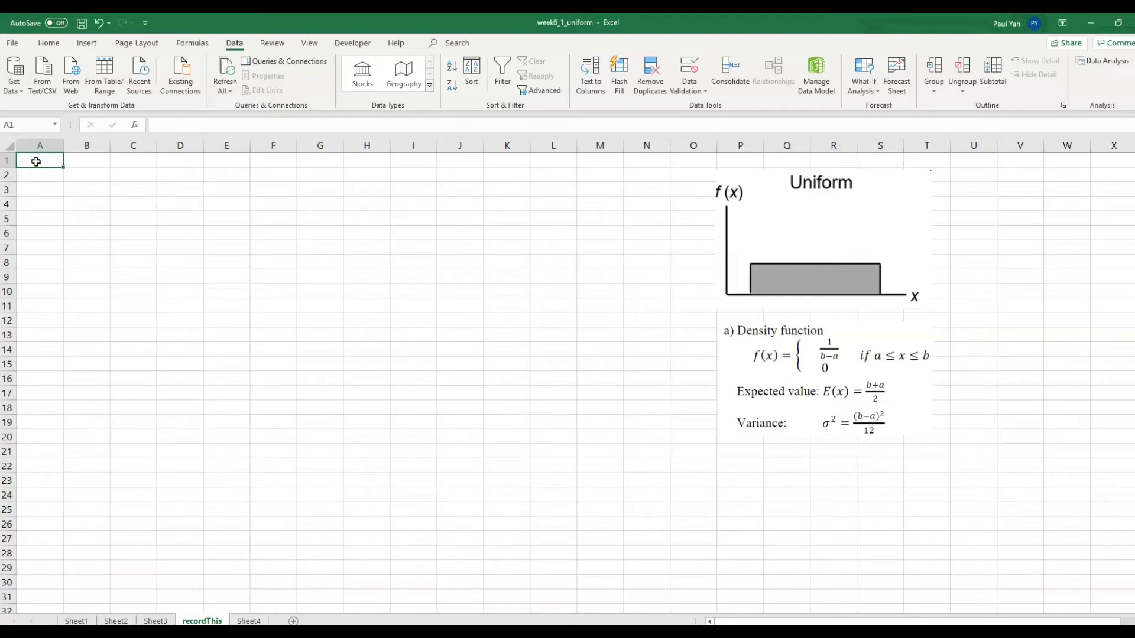
{"action": "type", "text": "n"}
{"action": "key", "text": "Return"}
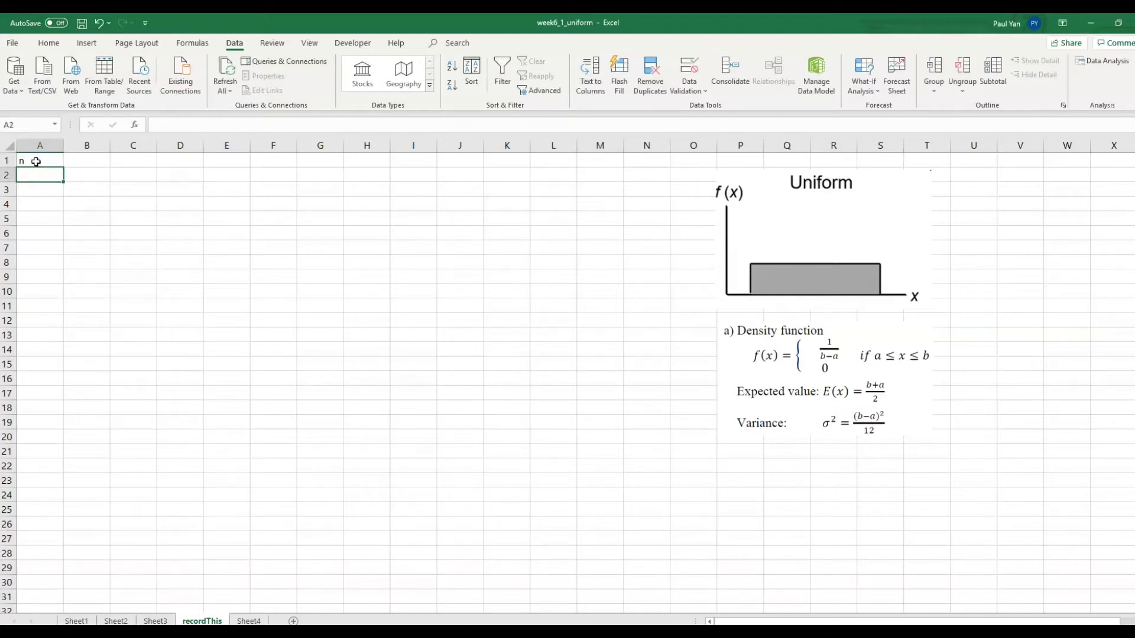
{"action": "type", "text": "1"}
{"action": "key", "text": "Return"}
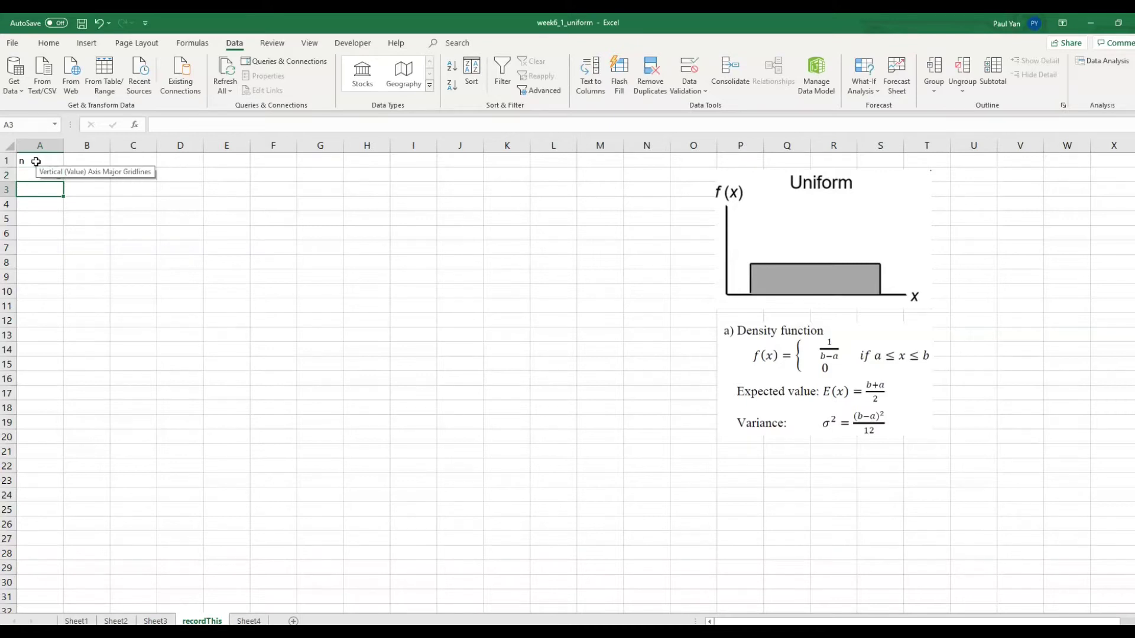
- Fill column A from A2 with a linear series in columns, using step value 1 and stop value 50000
{"action": "left_click", "coordinate": [31, 173]}
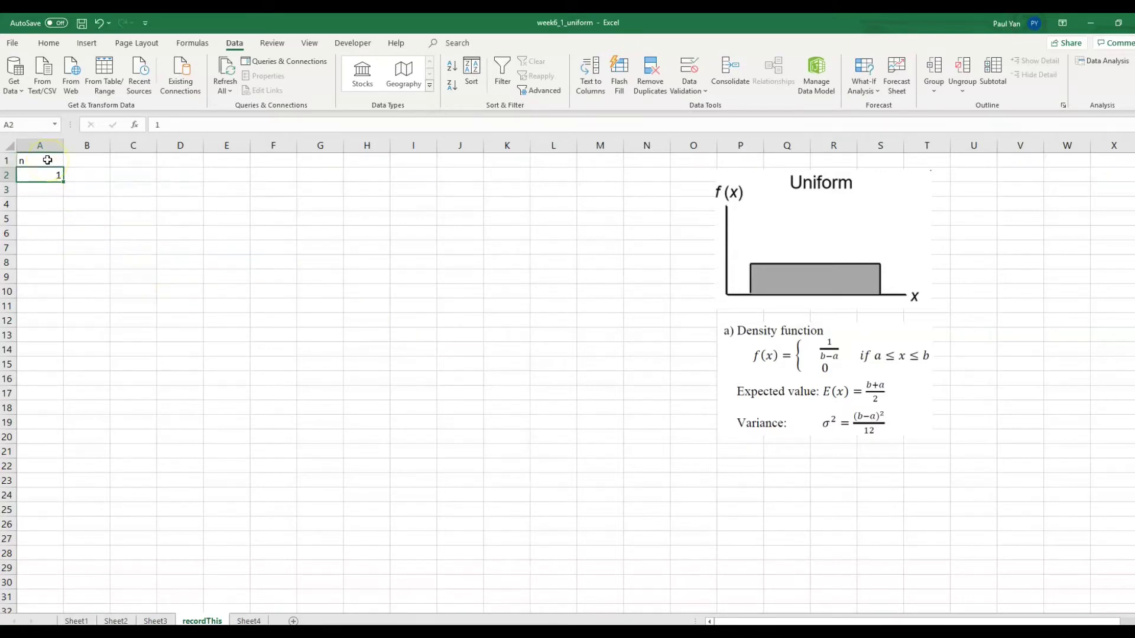
{"action": "left_click", "coordinate": [47, 177]}
{"action": "left_click", "coordinate": [47, 177]}
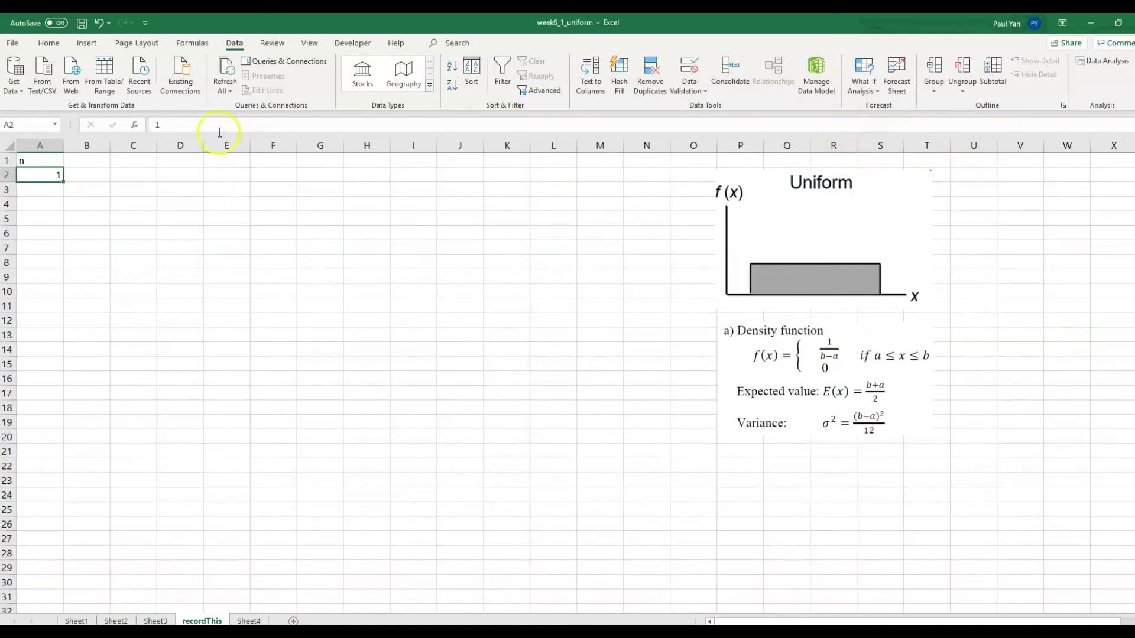
{"action": "left_click", "coordinate": [235, 43]}
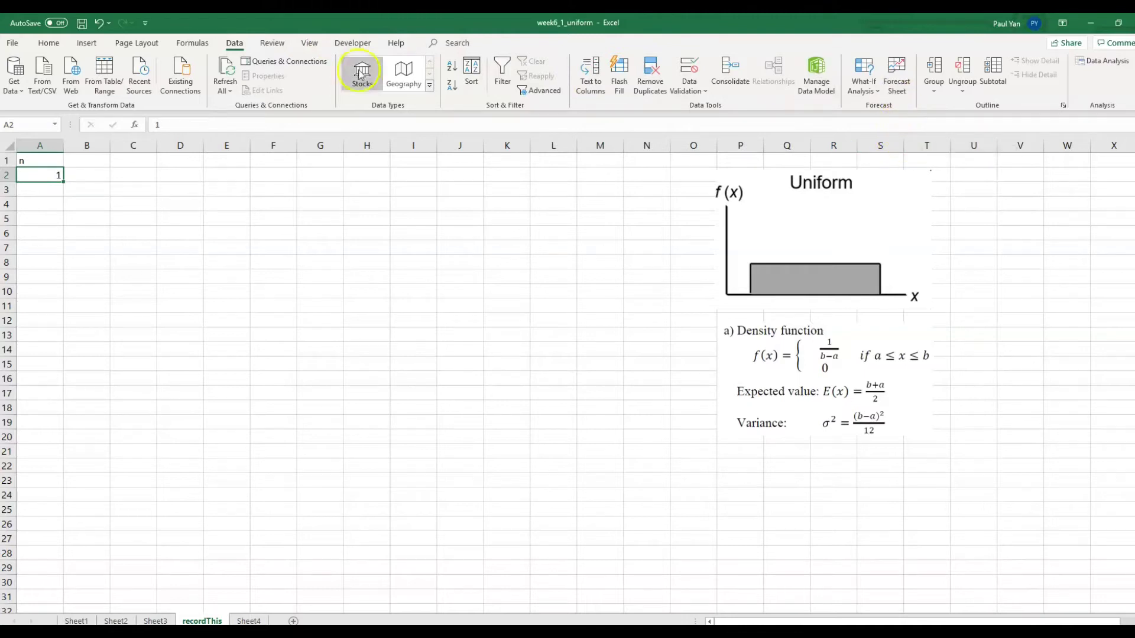
{"action": "left_click", "coordinate": [51, 44]}
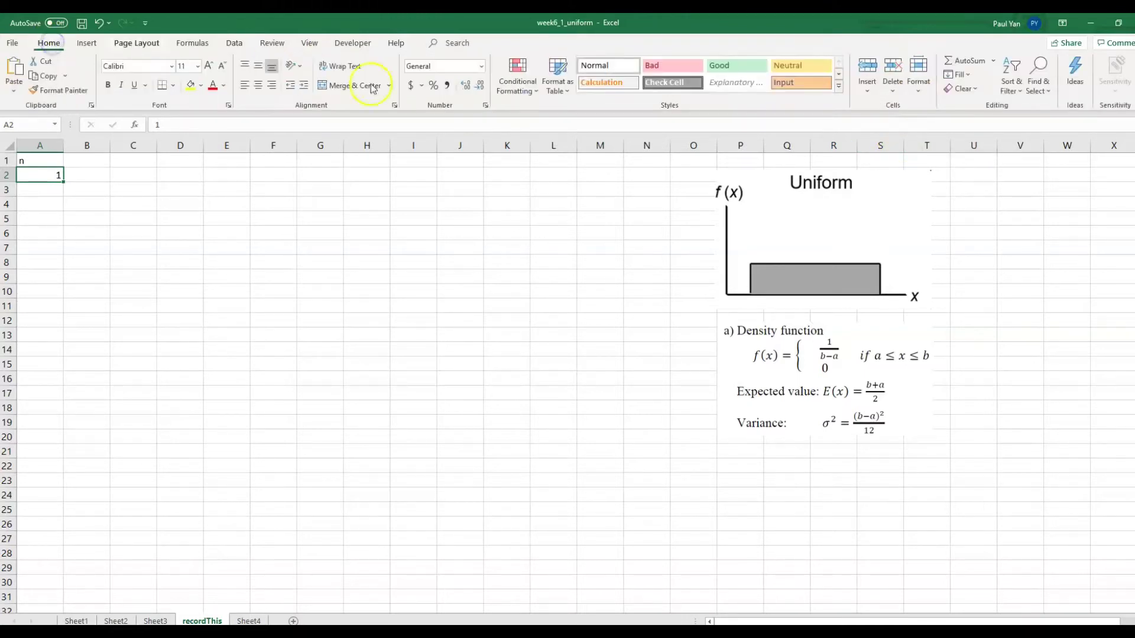
{"action": "left_click", "coordinate": [961, 75]}
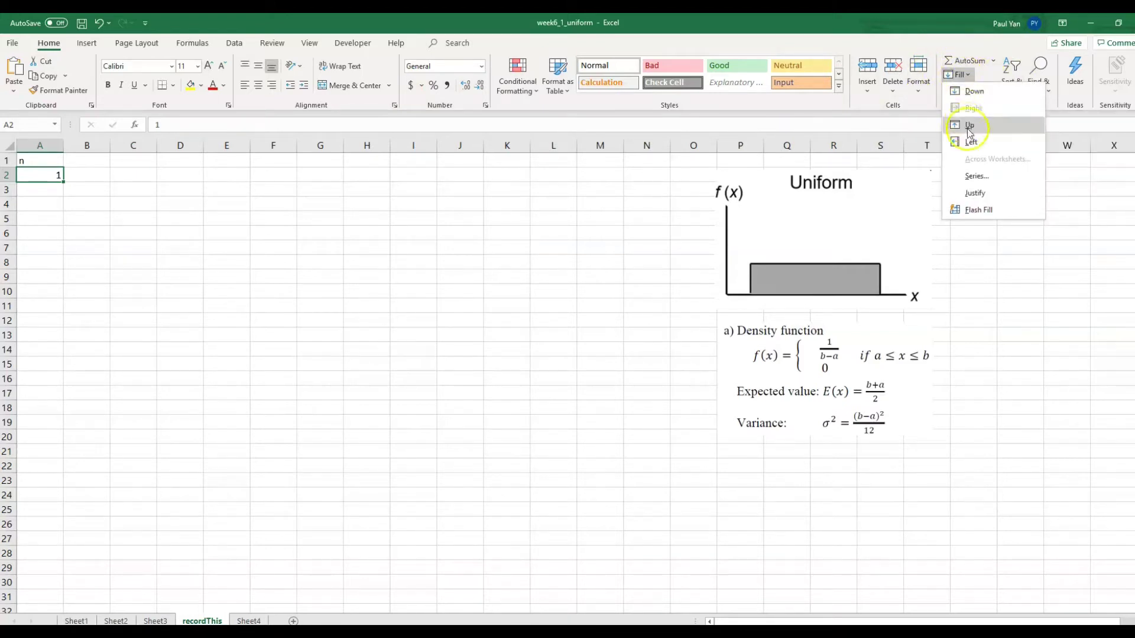
{"action": "left_click", "coordinate": [977, 176]}
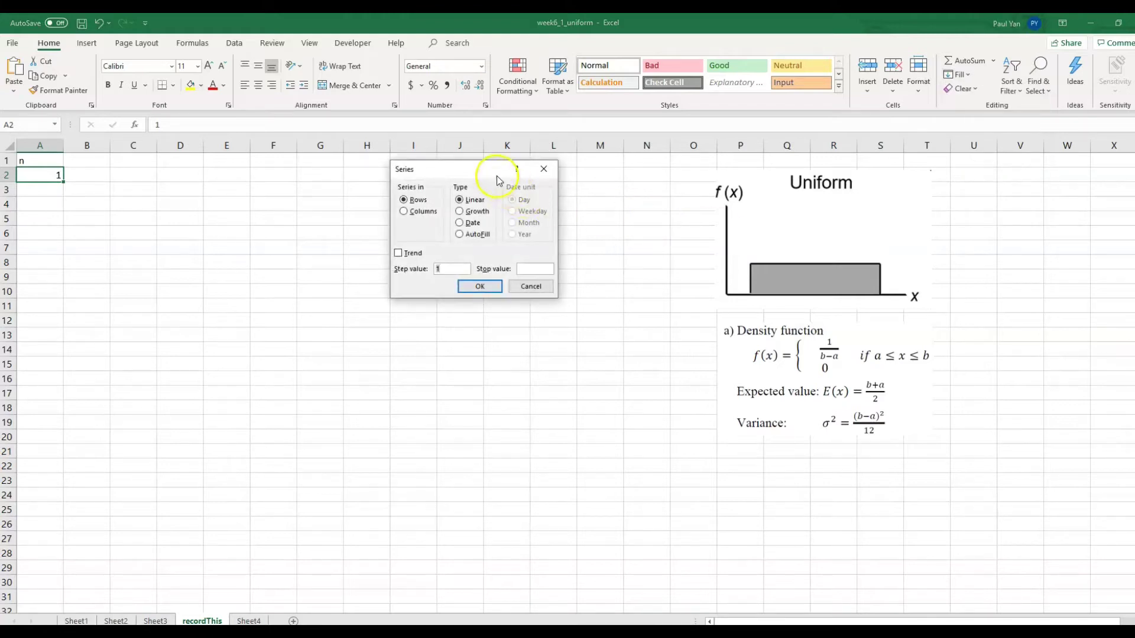
{"action": "left_click_drag", "start_coordinate": [479, 171], "coordinate": [293, 185]}
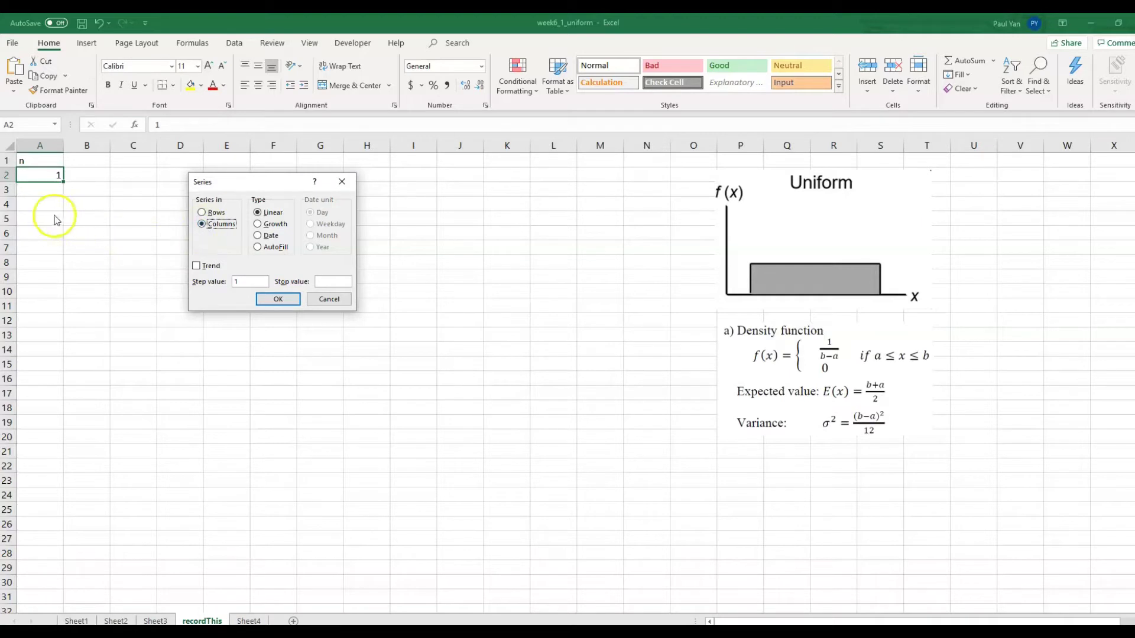
{"action": "left_click", "coordinate": [248, 280]}
{"action": "left_click", "coordinate": [329, 282]}
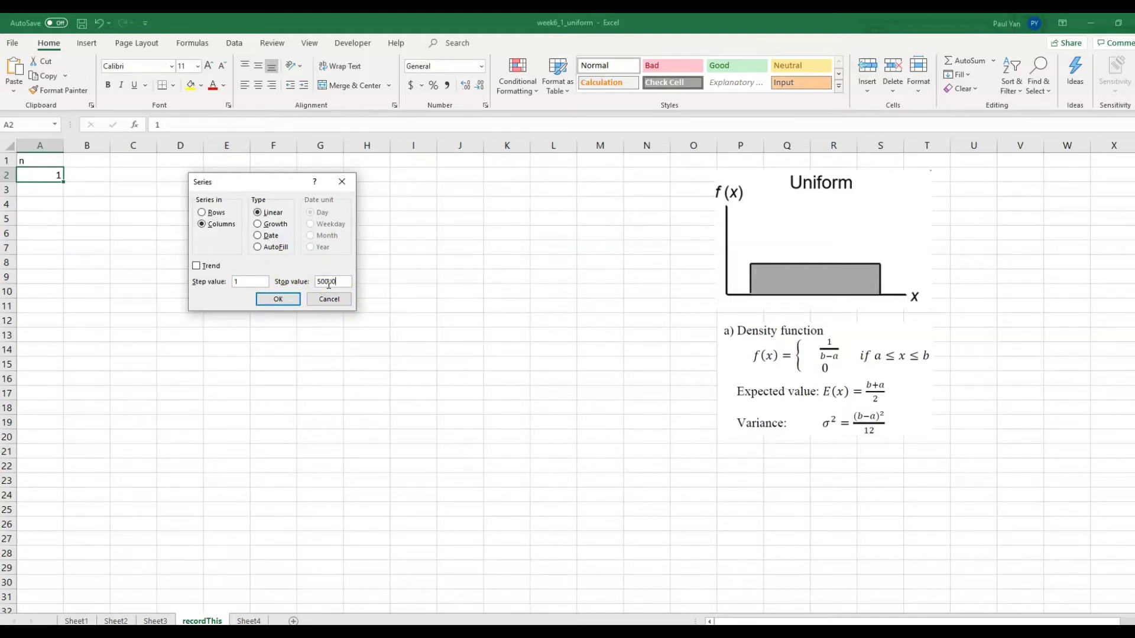
{"action": "type", "text": "50000"}
{"action": "left_click", "coordinate": [282, 300]}
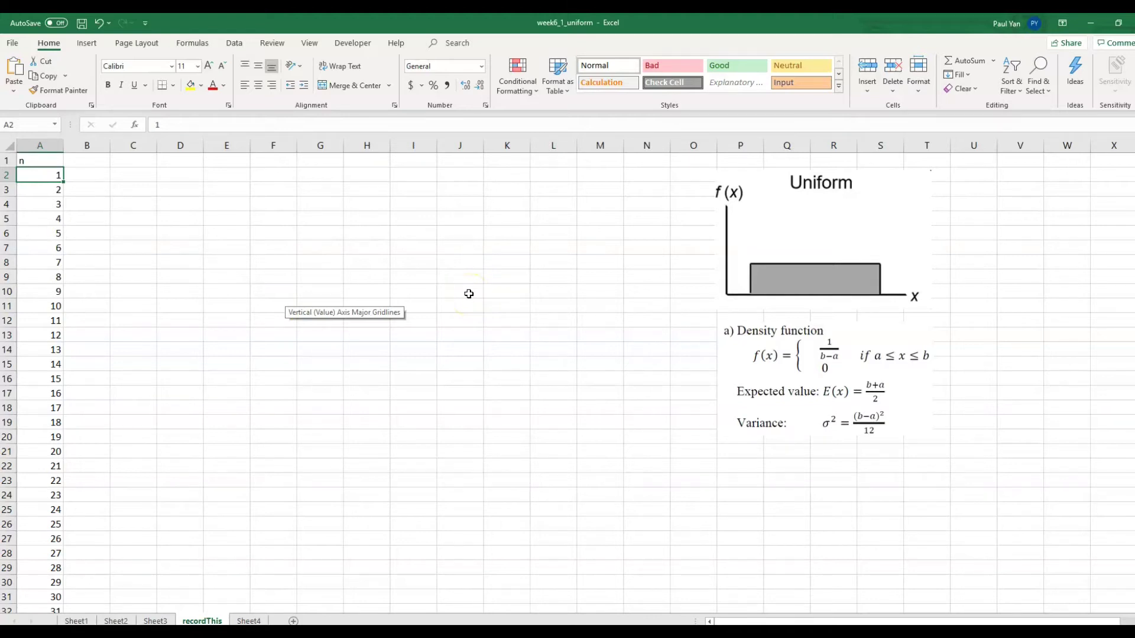
- Hide rows 5 to 49994 so only the first and last few values of n remain displayed
{"action": "key", "text": "ctrl+End"}
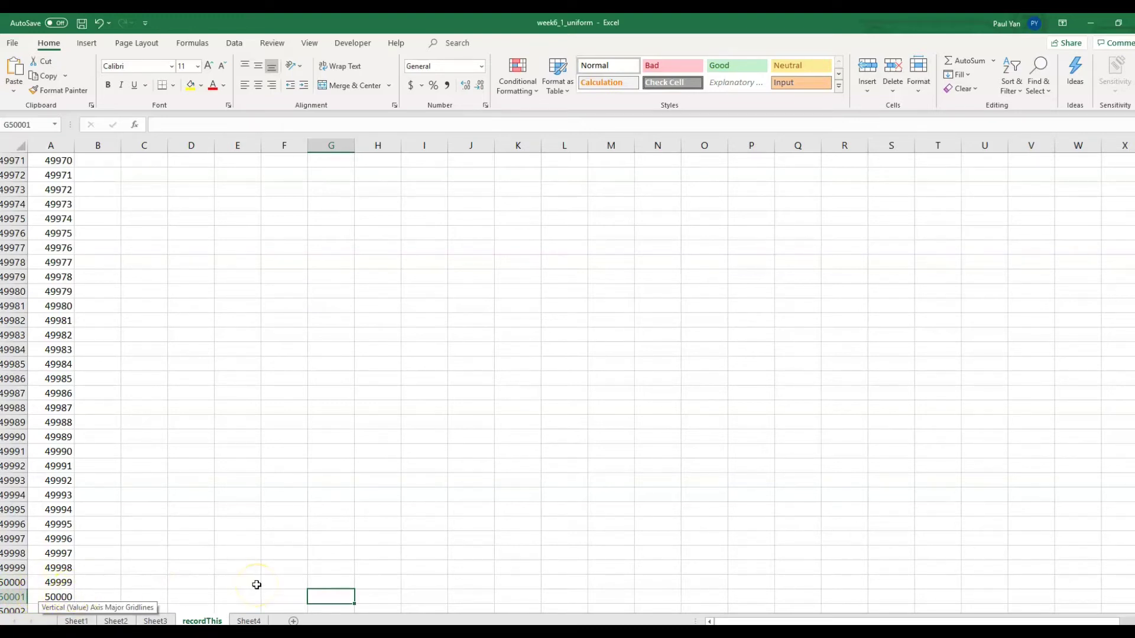
{"action": "key", "text": "ctrl+Home"}
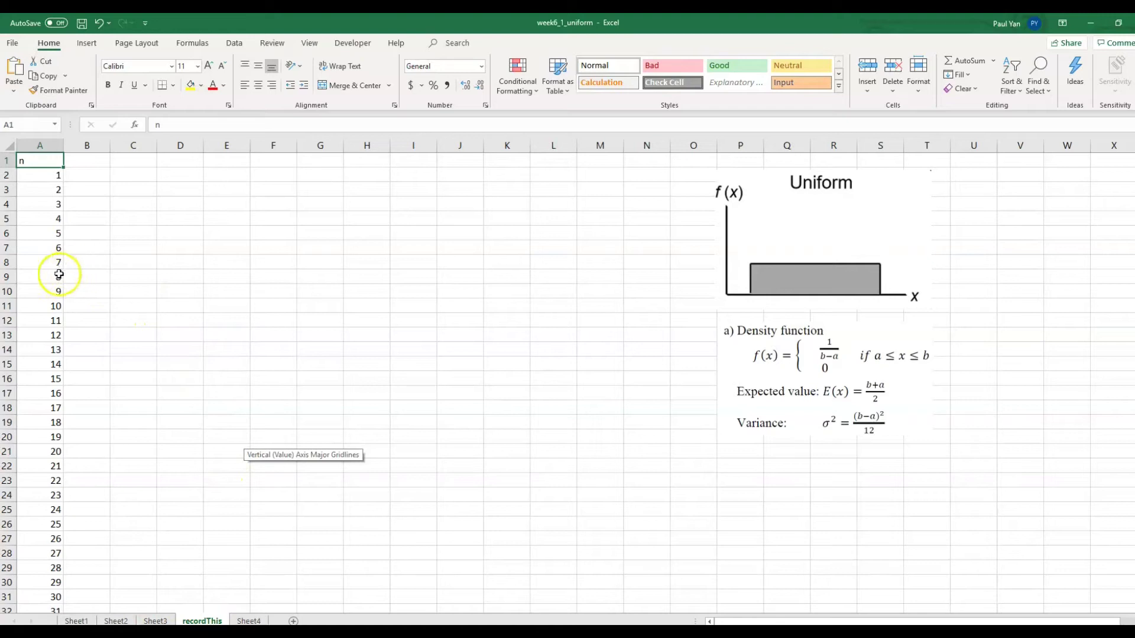
{"action": "left_click_drag", "start_coordinate": [13, 222], "coordinate": [207, 270]}
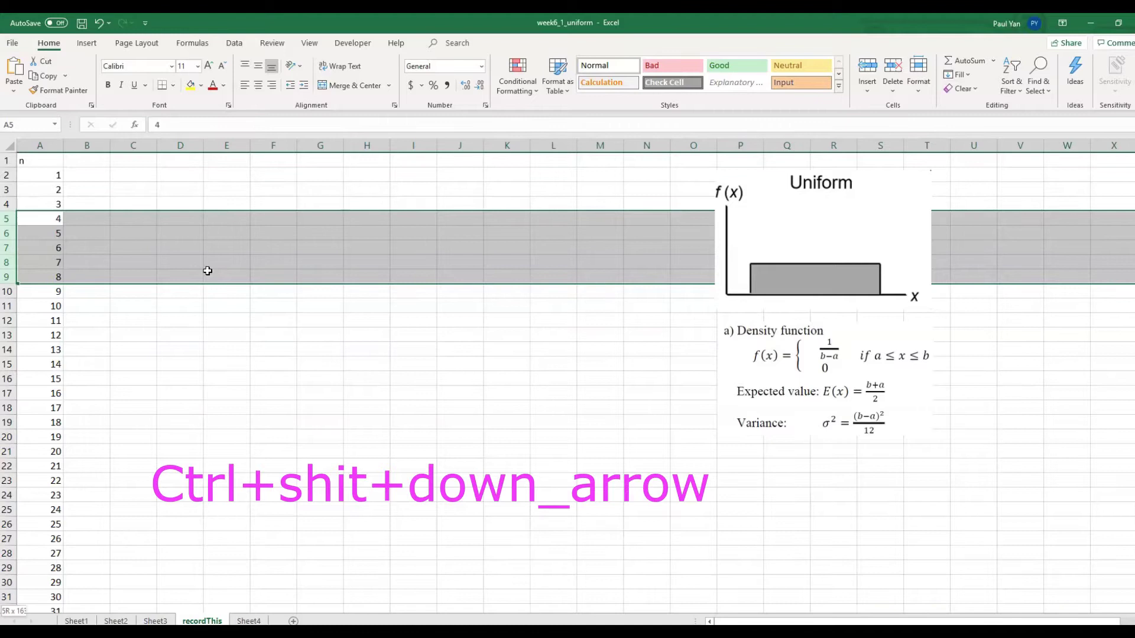
{"action": "key", "text": "ctrl+shift+Down"}
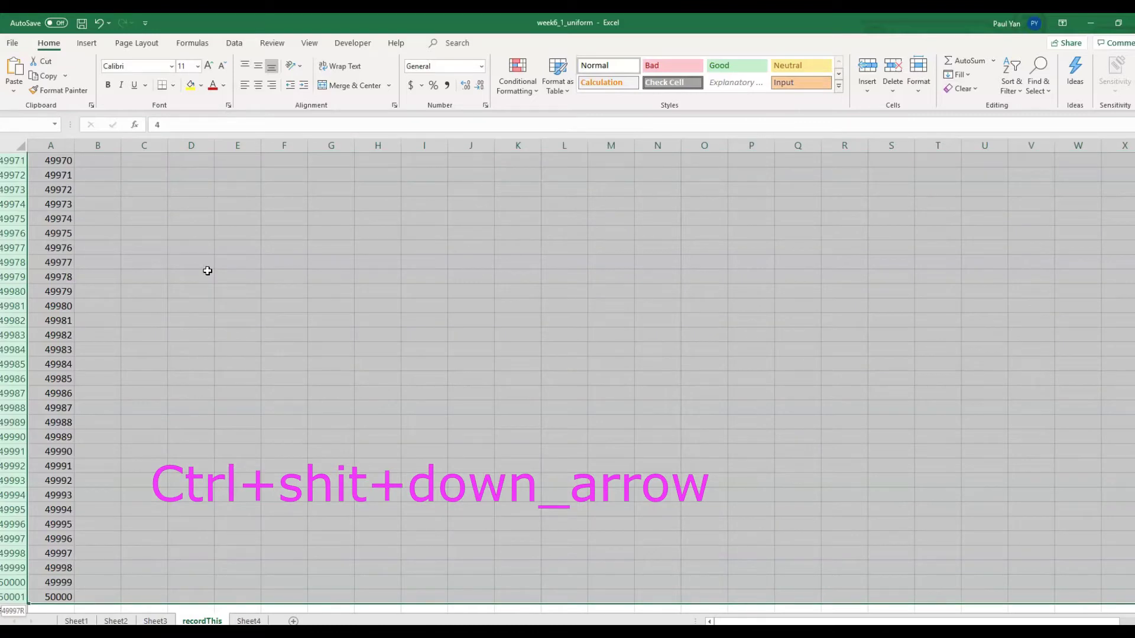
{"action": "key", "text": "shift+Up"}
{"action": "key", "text": "shift+Up"}
{"action": "key", "text": "shift+Up"}
{"action": "key", "text": "shift+Up"}
{"action": "key", "text": "shift+Up"}
{"action": "key", "text": "shift+Up"}
{"action": "key", "text": "shift+Up"}
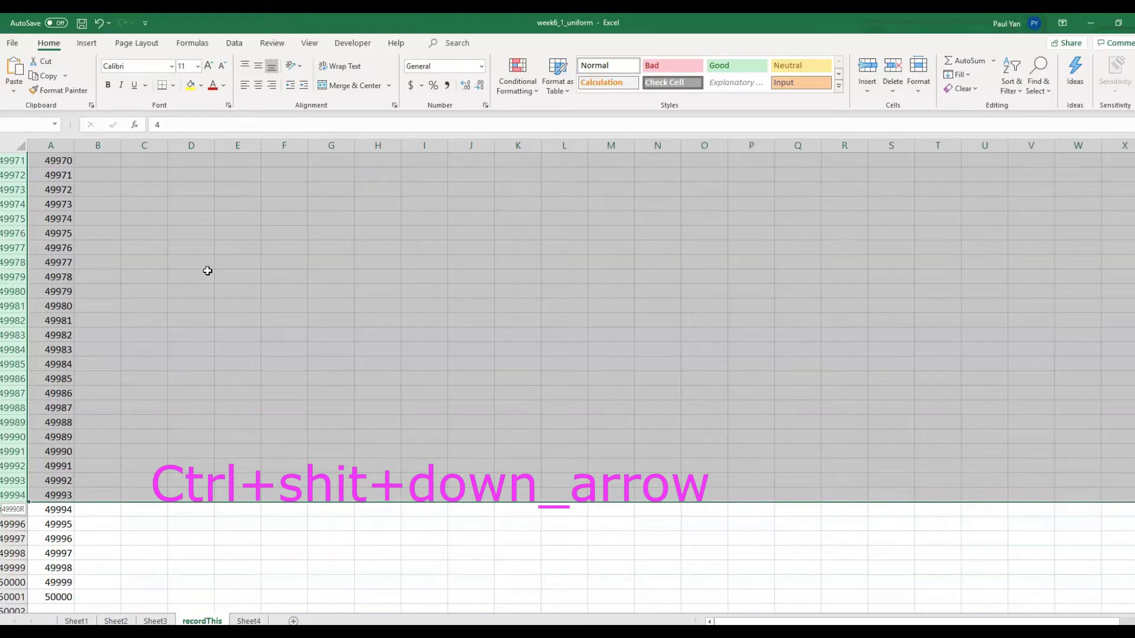
{"action": "right_click", "coordinate": [133, 238]}
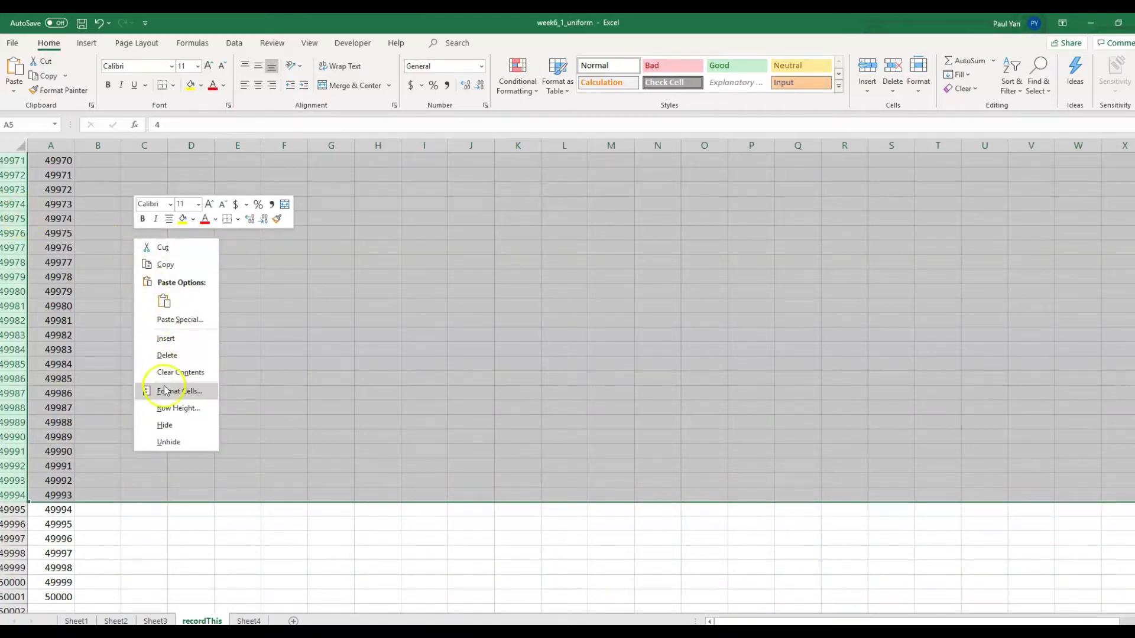
{"action": "left_click", "coordinate": [165, 424]}
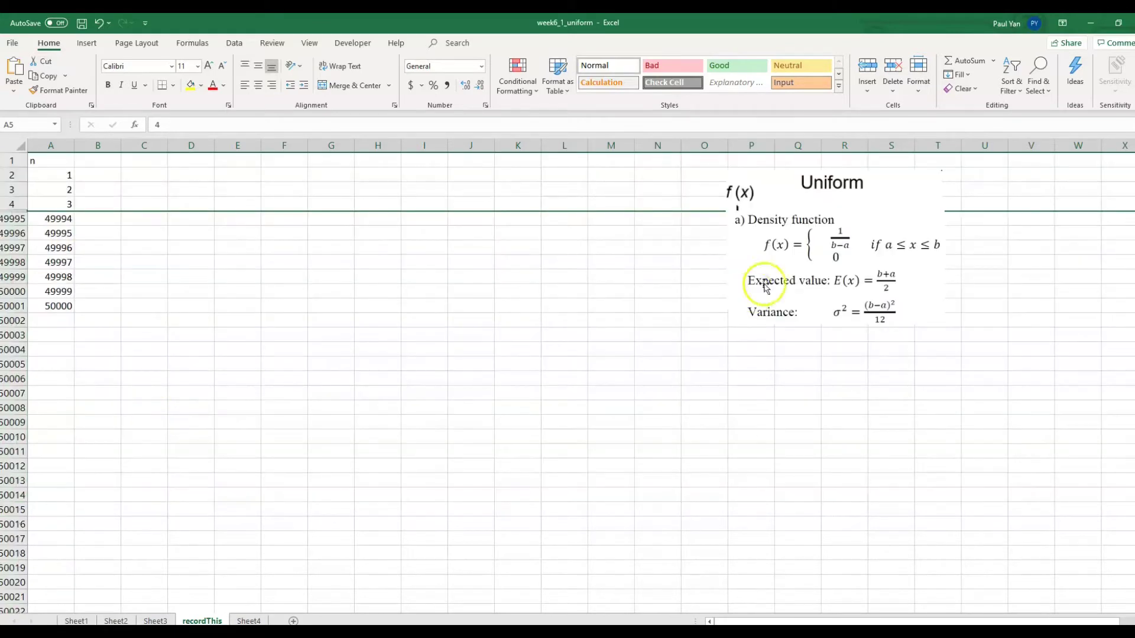
- Move the density function picture down to sit below the Uniform graph
{"action": "left_click", "coordinate": [821, 255]}
{"action": "left_click_drag", "start_coordinate": [823, 339], "coordinate": [825, 369]}
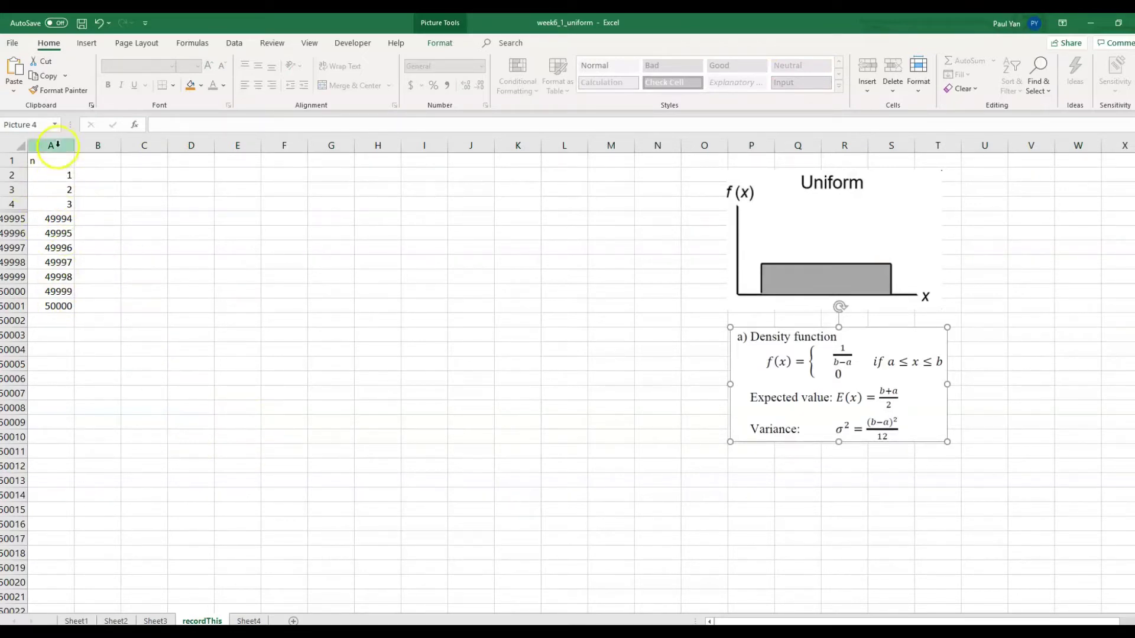
- Count the values of n in cell A50004 with =COUNT(A2:A50001)
{"action": "left_click", "coordinate": [59, 352]}
{"action": "type", "text": "="}
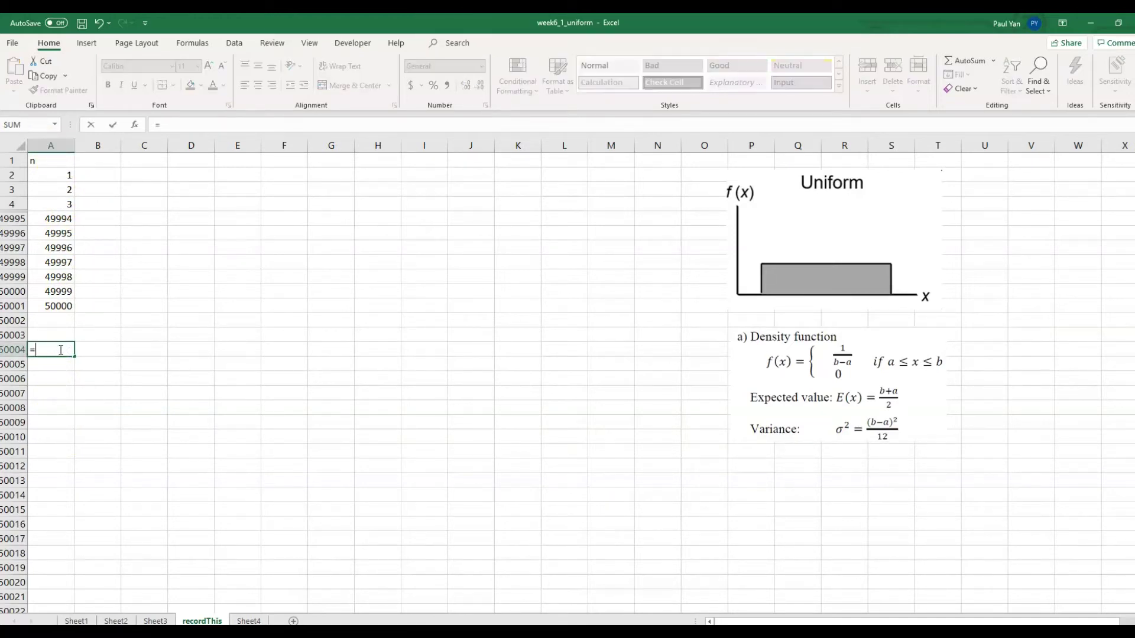
{"action": "type", "text": "count("}
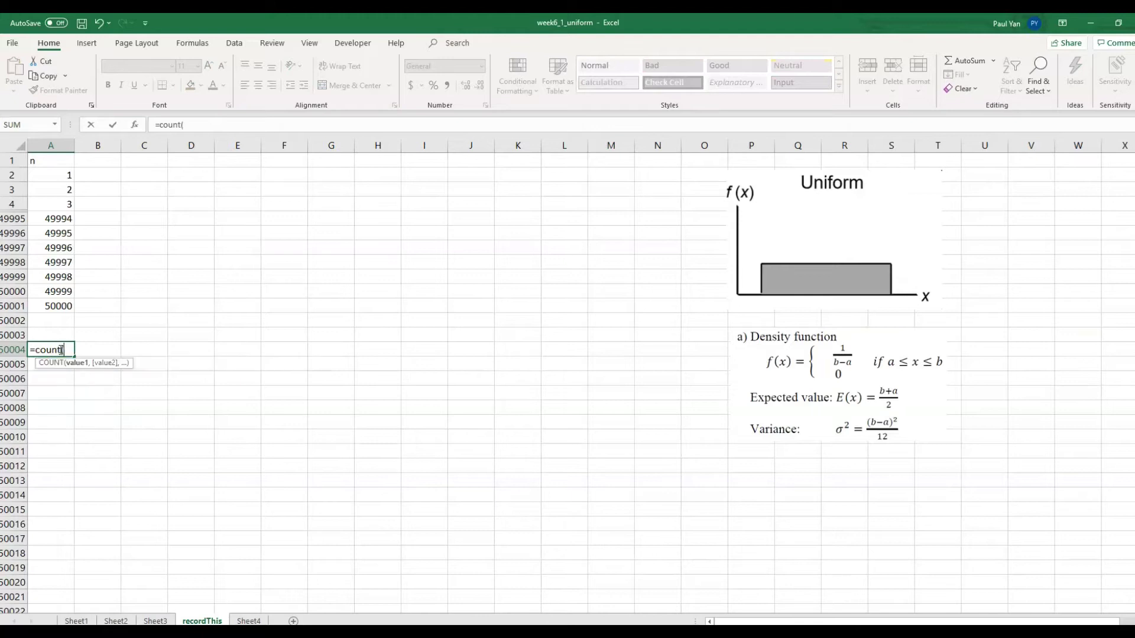
{"action": "left_click_drag", "start_coordinate": [55, 177], "coordinate": [55, 301]}
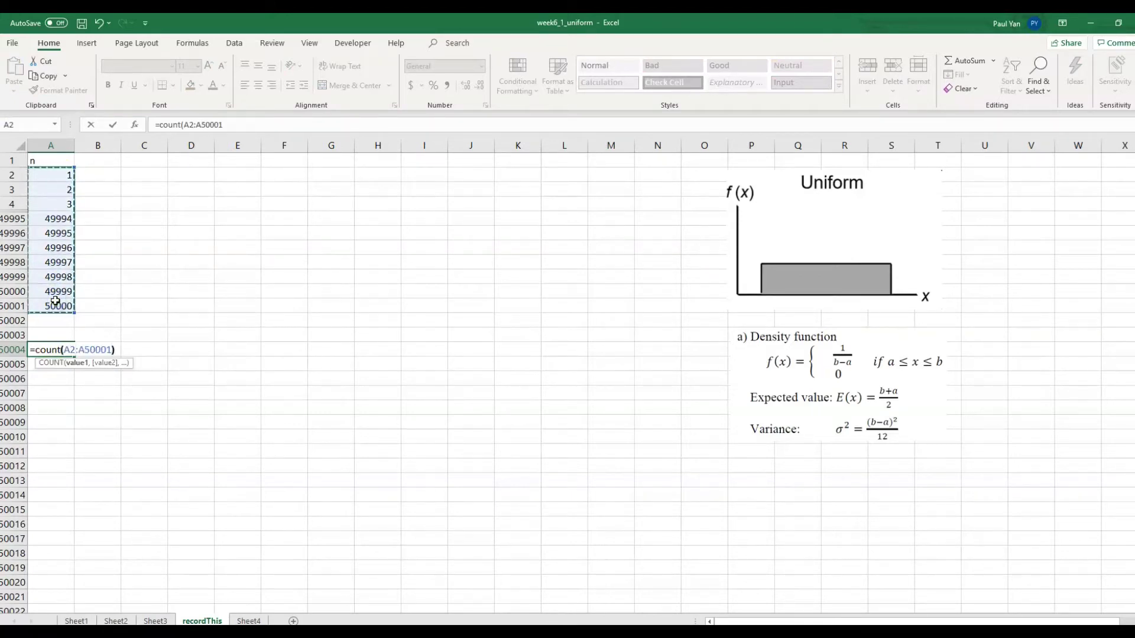
{"action": "key", "text": "Return"}
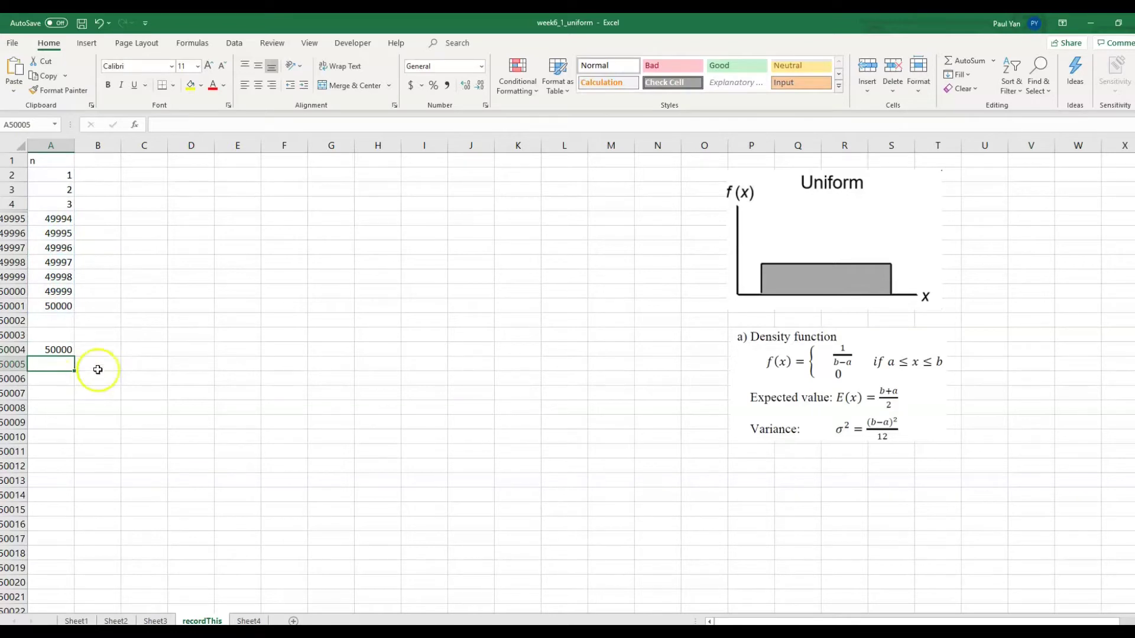
- Display the count formula of A50004 as text in cell B50004 with =showFormula(A50004)
{"action": "left_click", "coordinate": [102, 349]}
{"action": "type", "text": "=show"}
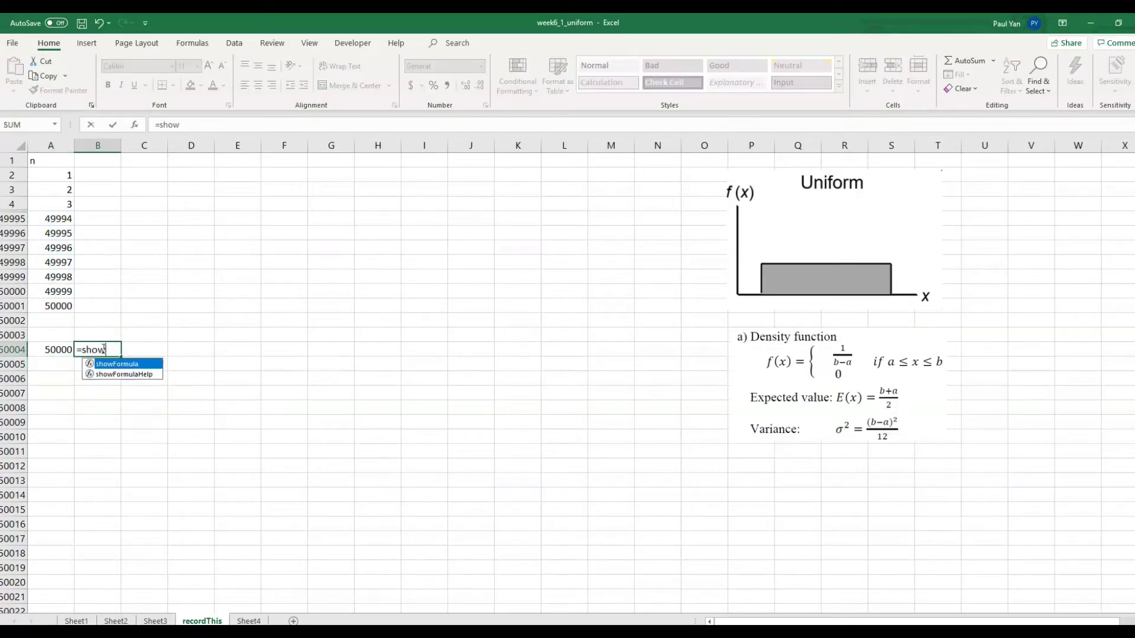
{"action": "type", "text": "Formula("}
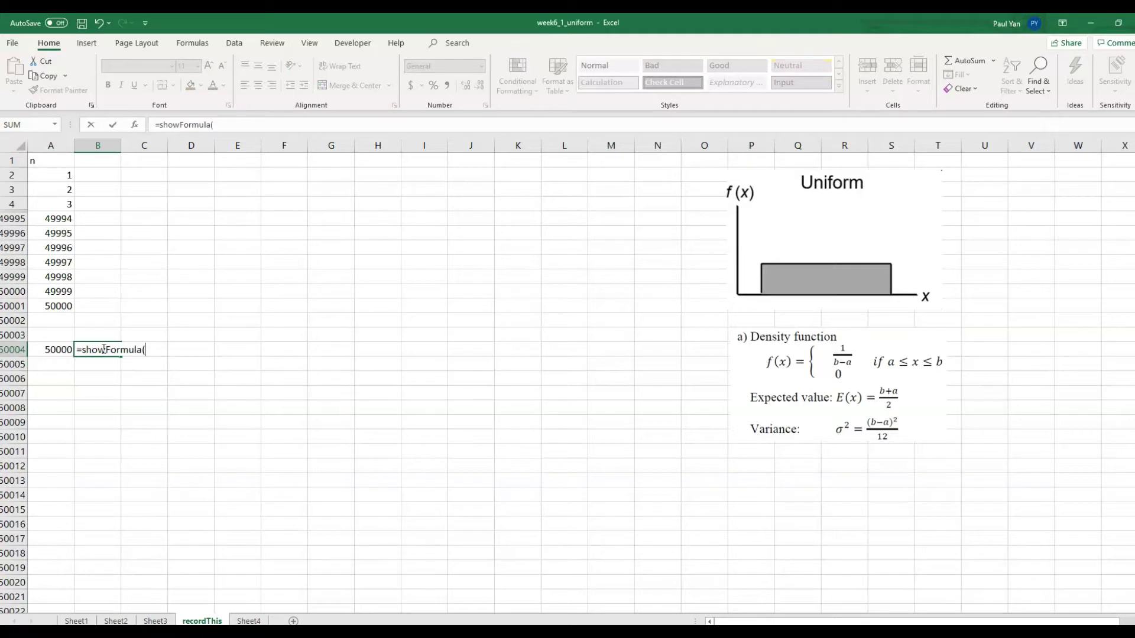
{"action": "left_click", "coordinate": [68, 350]}
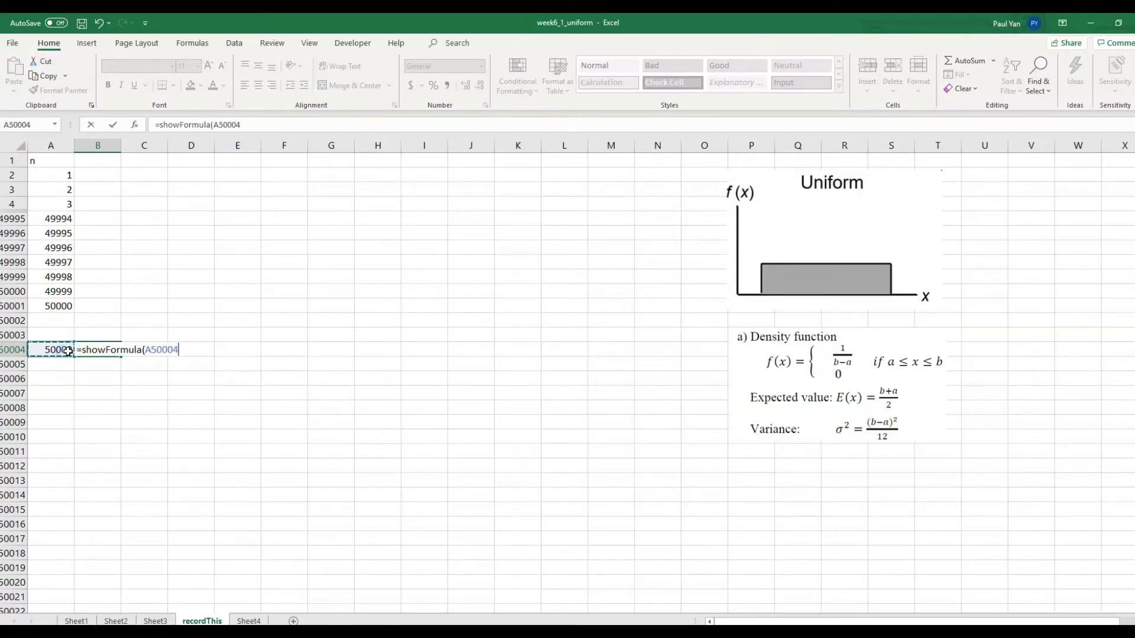
{"action": "key", "text": "Return"}
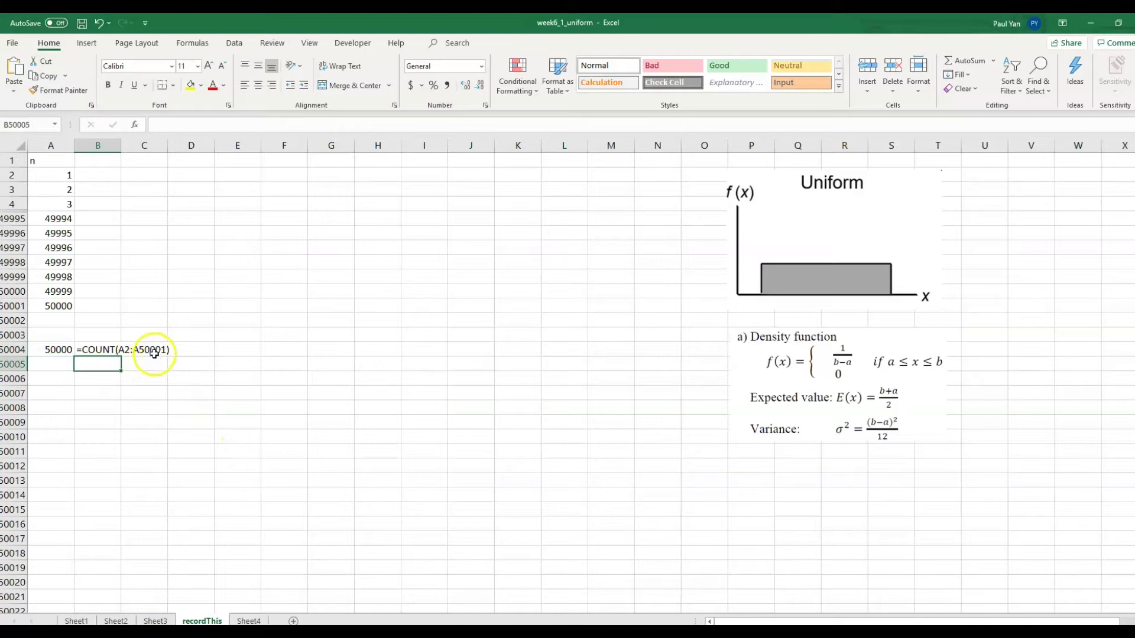
- Set the font size of the formula text in B50004 to 20
{"action": "left_click", "coordinate": [114, 350]}
{"action": "left_click", "coordinate": [197, 65]}
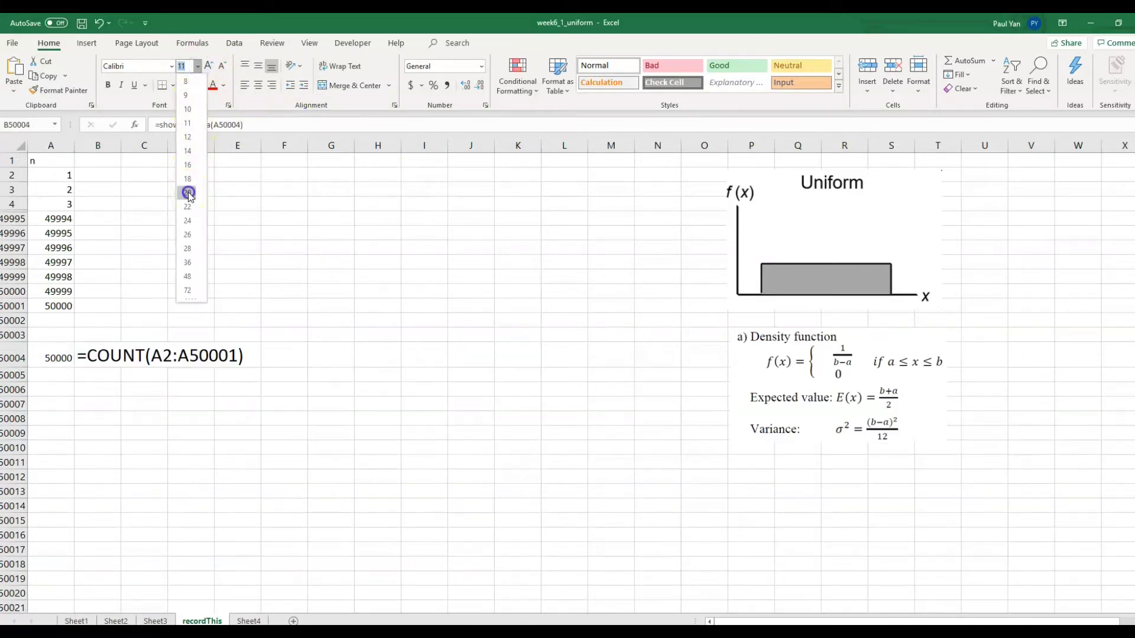
{"action": "left_click", "coordinate": [188, 193]}
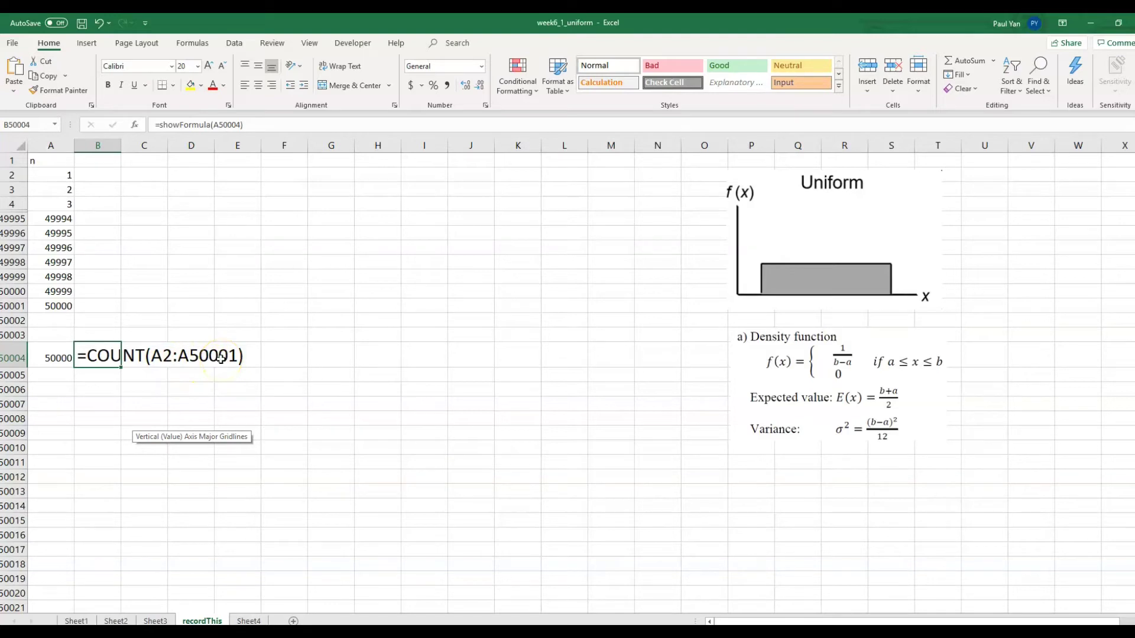
- Head column B with x in B1, enter =RAND() in B2 and fill it down to B50001
{"action": "left_click", "coordinate": [96, 163]}
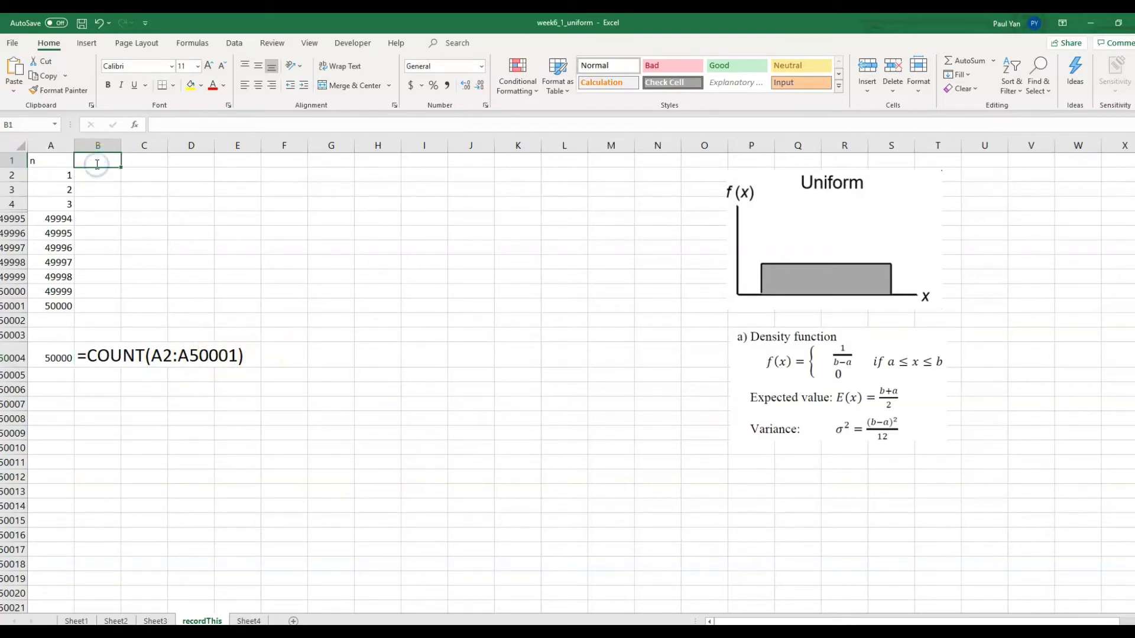
{"action": "type", "text": "x"}
{"action": "key", "text": "Return"}
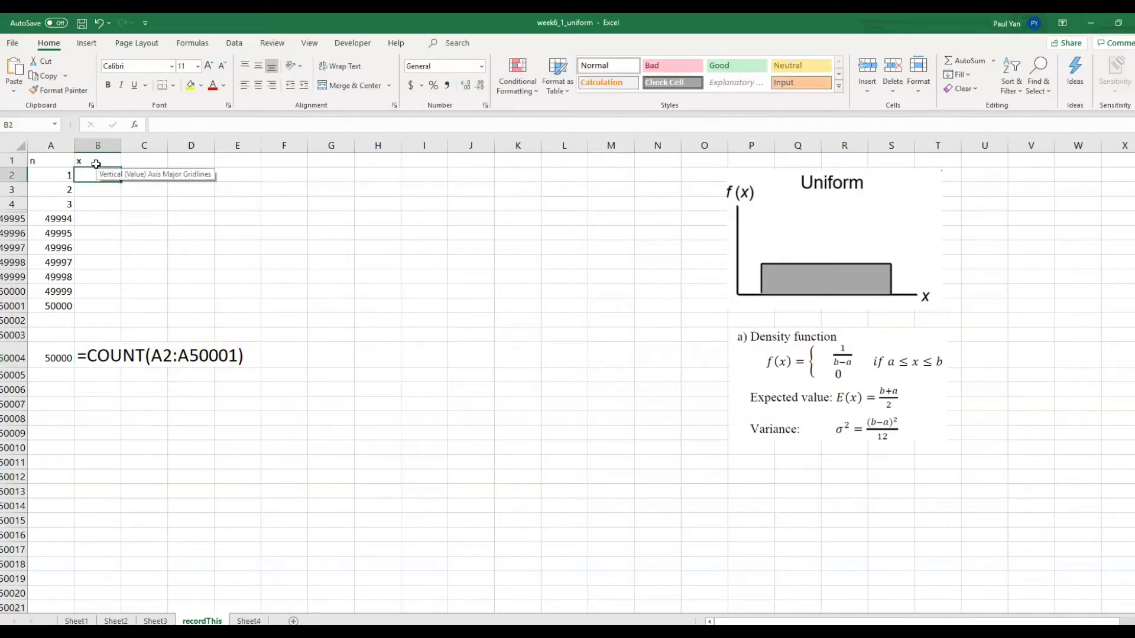
{"action": "type", "text": "=rand"}
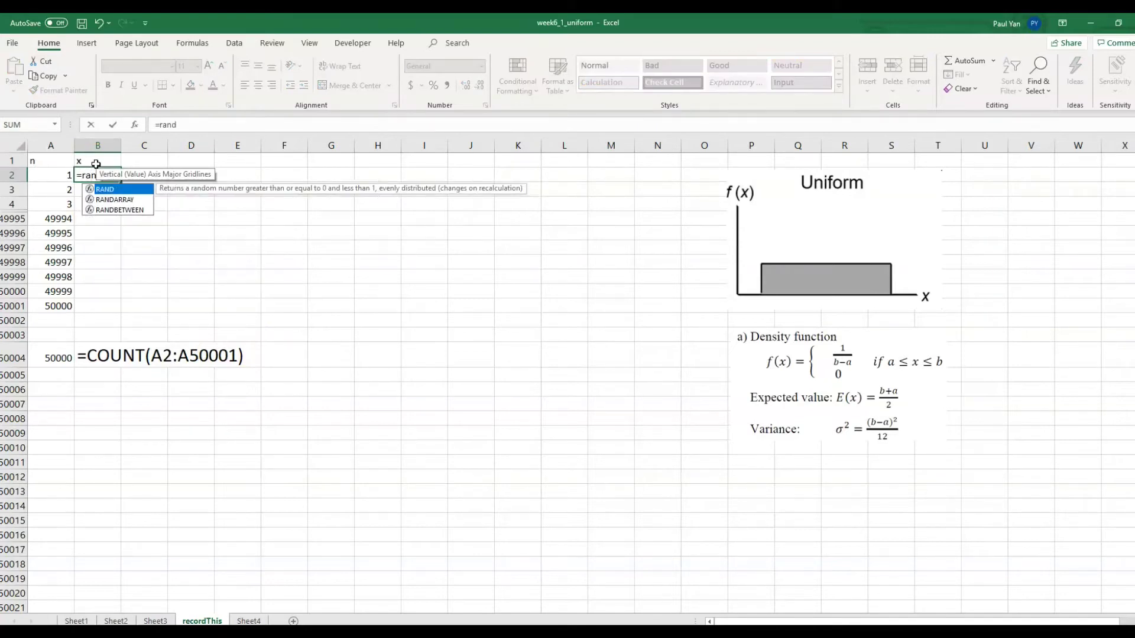
{"action": "type", "text": "(d"}
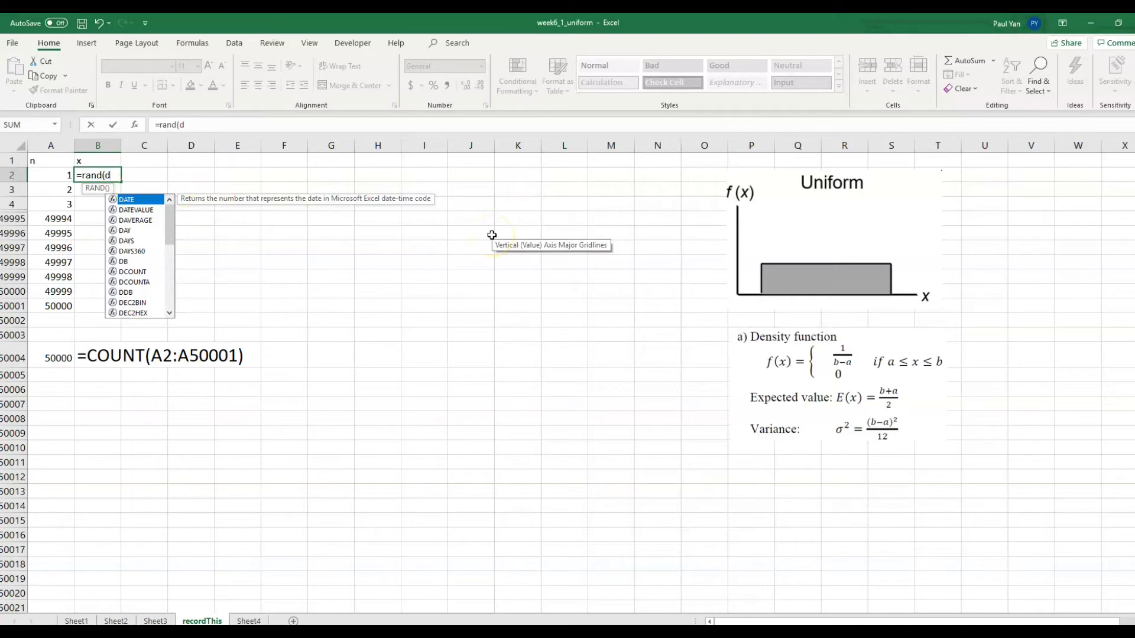
{"action": "key", "text": "BackSpace"}
{"action": "key", "text": "Return"}
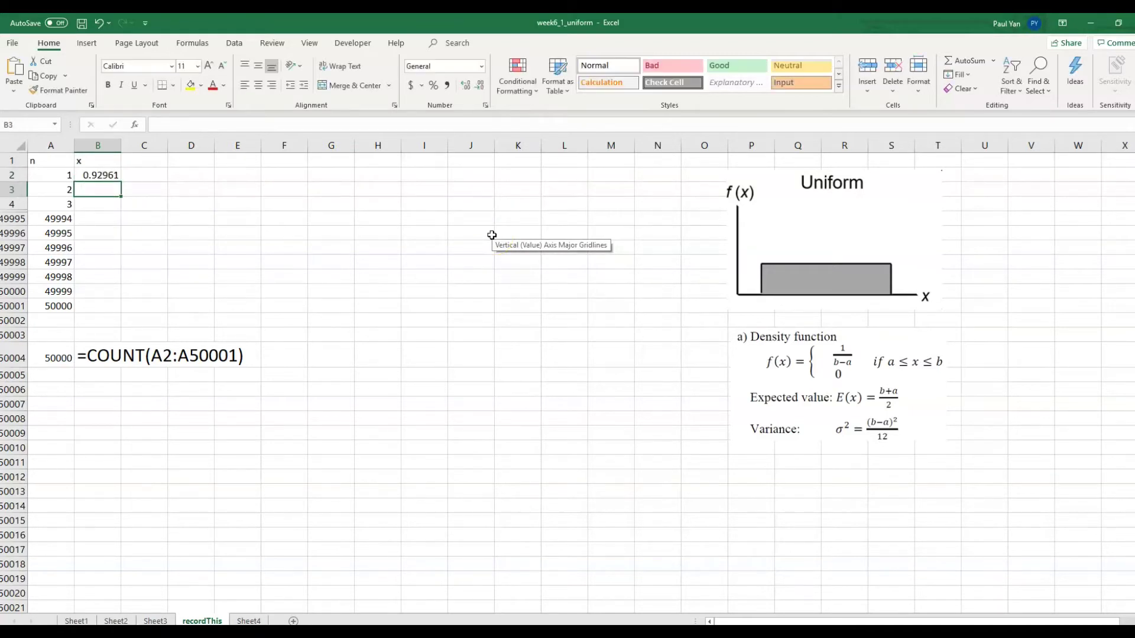
{"action": "left_click", "coordinate": [96, 175]}
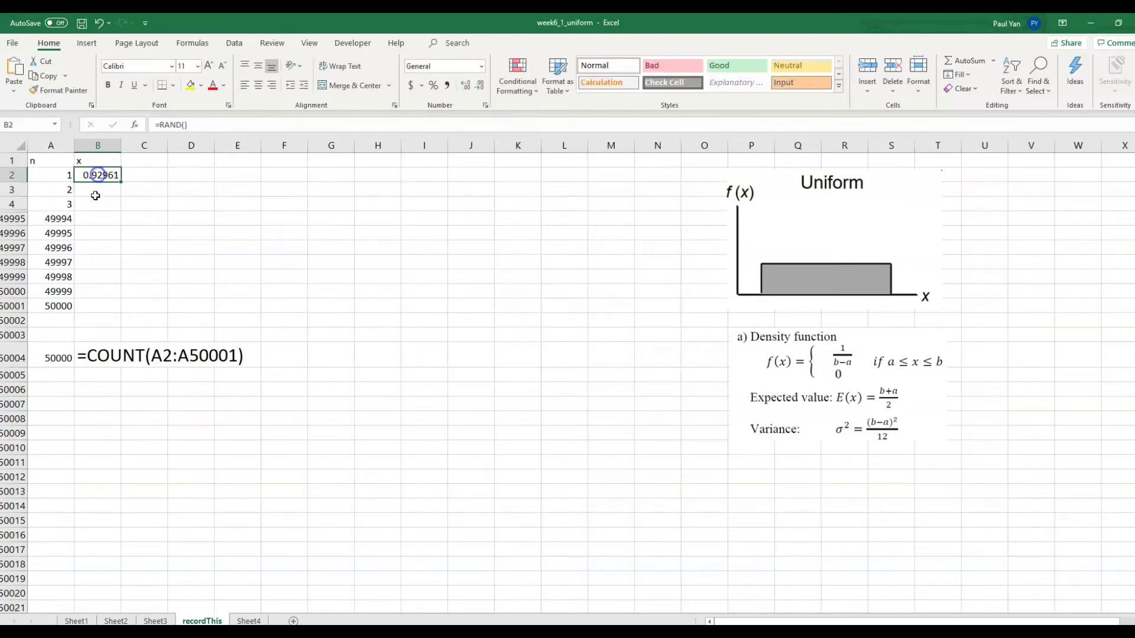
{"action": "double_click", "coordinate": [121, 181]}
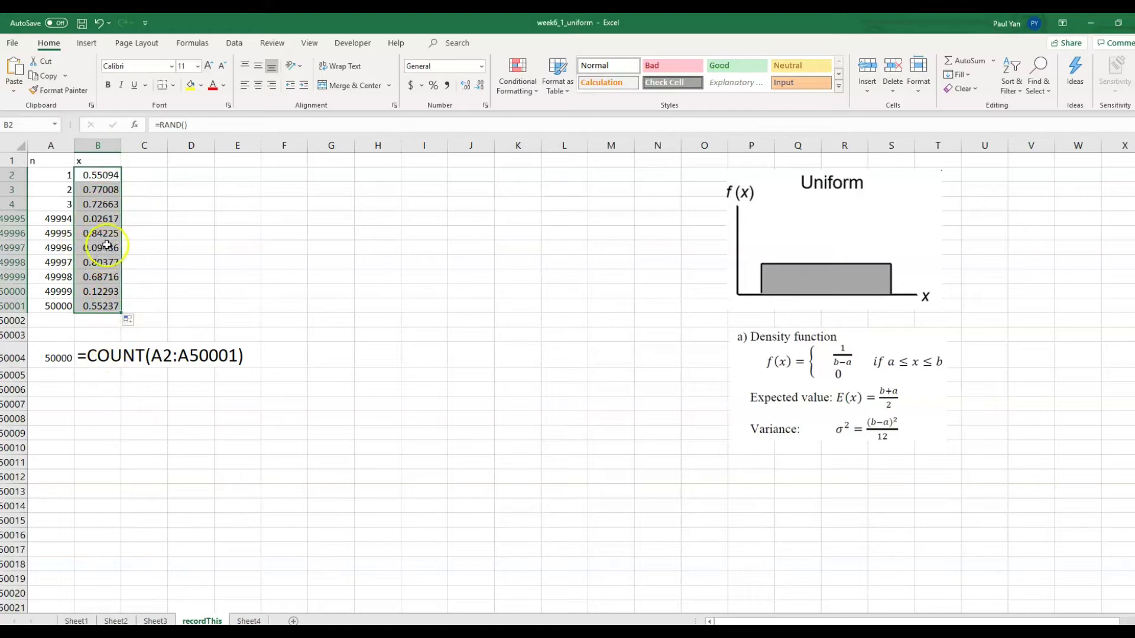
- Copy the x column B1:B50001 and paste it as values only into column C starting at C1
{"action": "left_click_drag", "start_coordinate": [99, 159], "coordinate": [98, 302]}
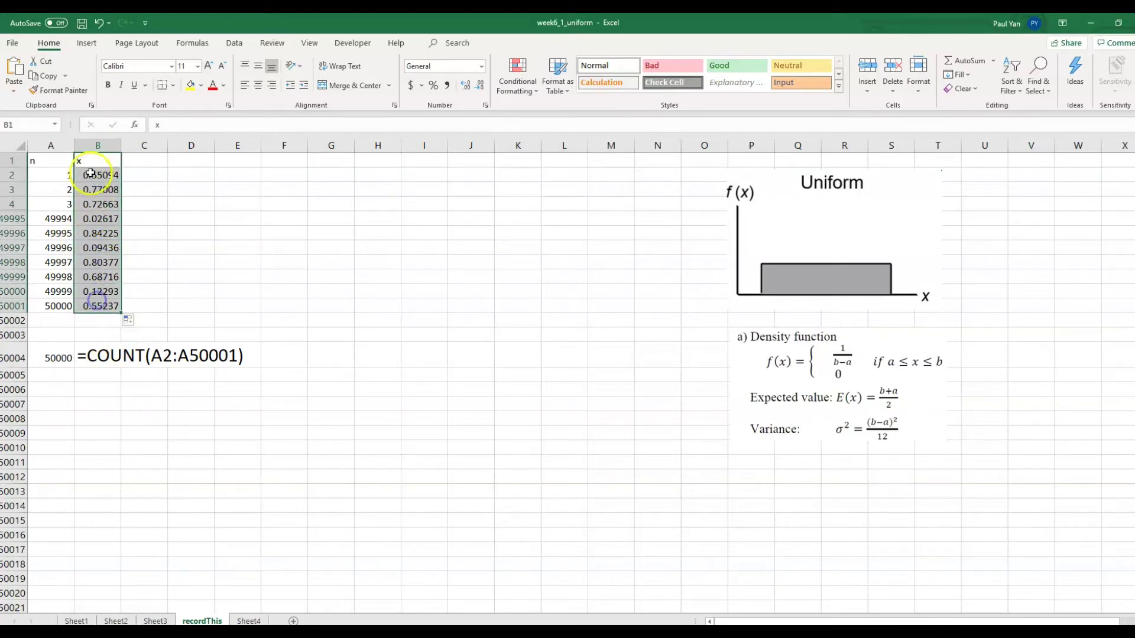
{"action": "right_click", "coordinate": [96, 158]}
{"action": "left_click", "coordinate": [143, 175]}
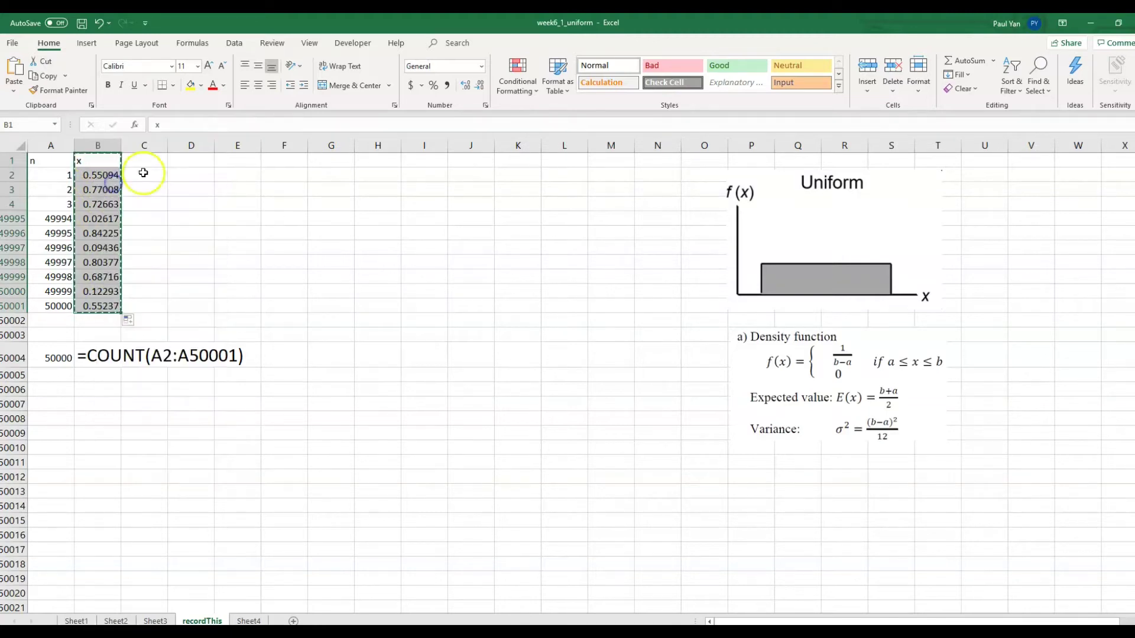
{"action": "left_click", "coordinate": [146, 160]}
{"action": "right_click", "coordinate": [146, 159]}
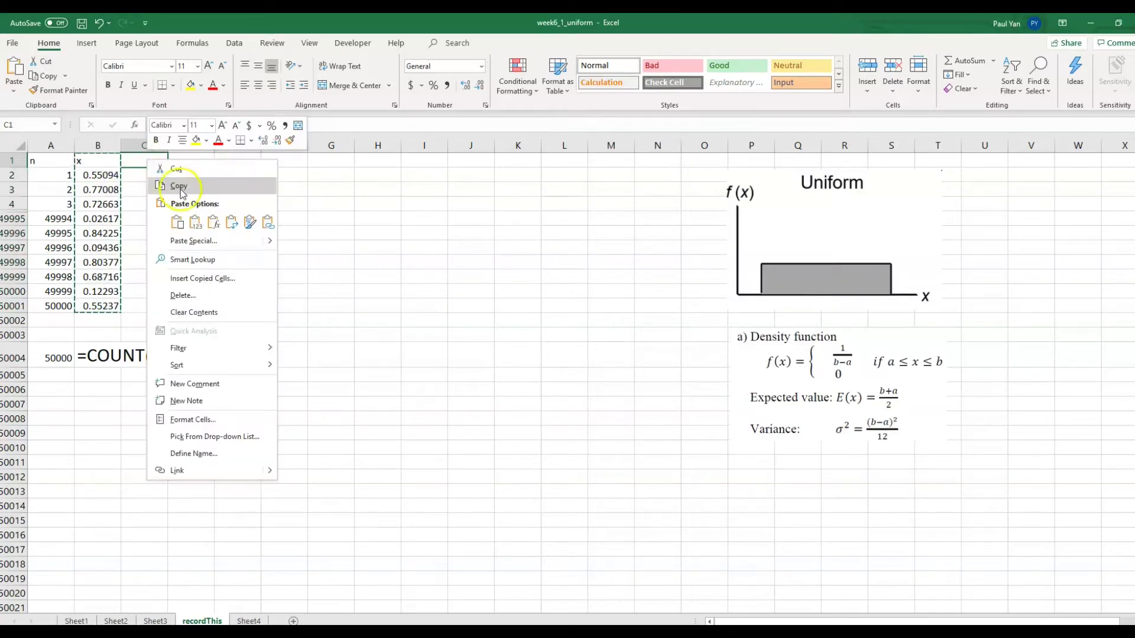
{"action": "left_click", "coordinate": [195, 222]}
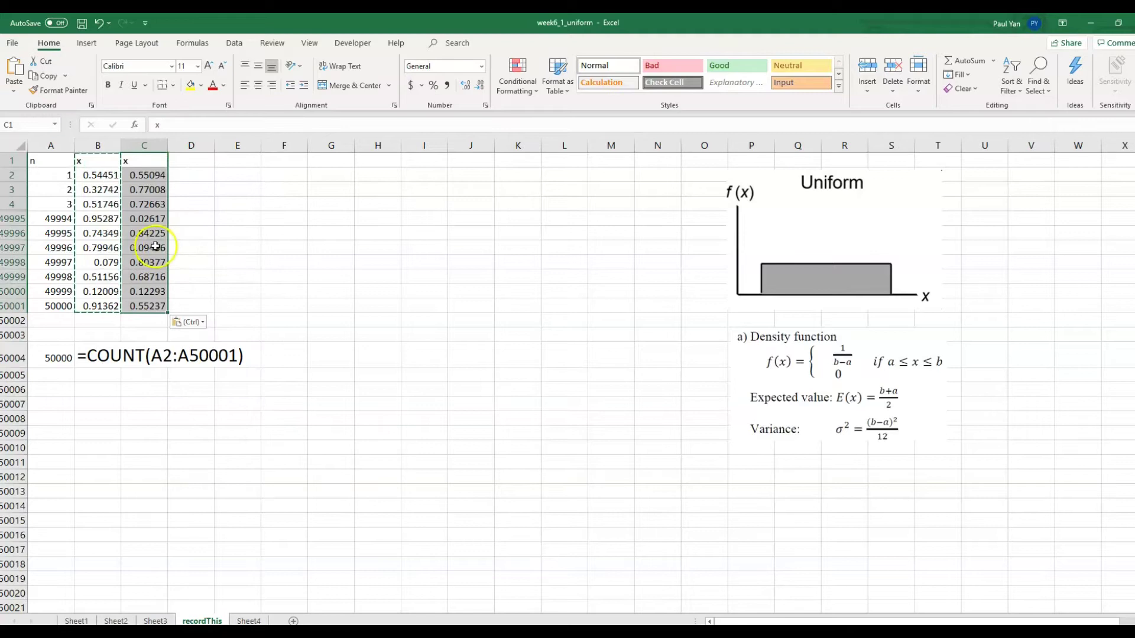
- Hide column B, which holds the live random number formulas
{"action": "left_click", "coordinate": [93, 144]}
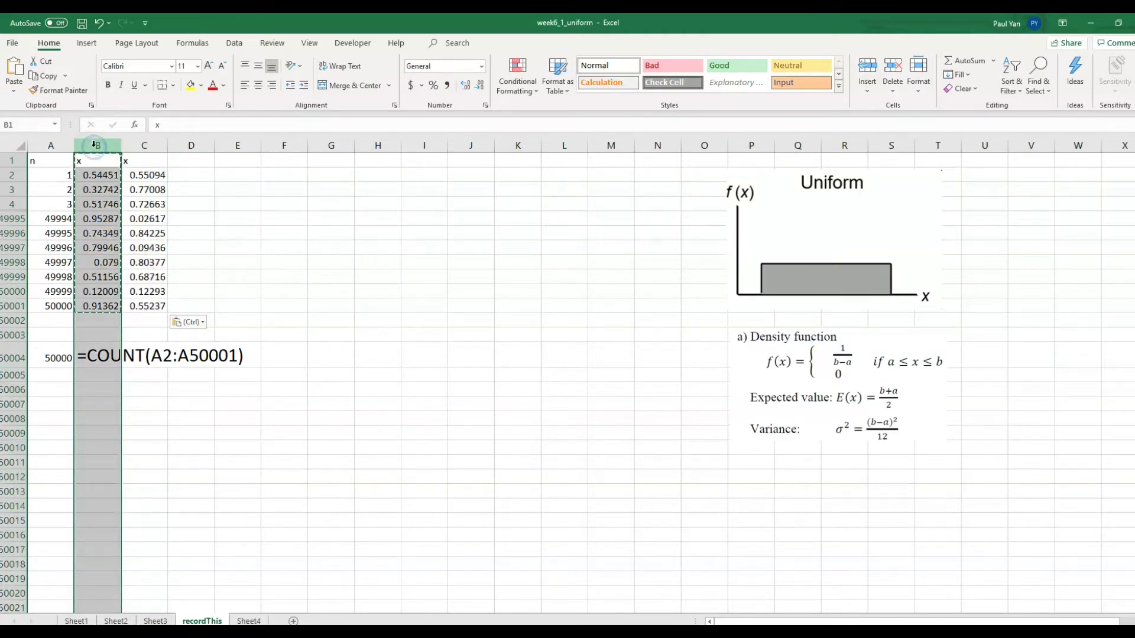
{"action": "right_click", "coordinate": [94, 144]}
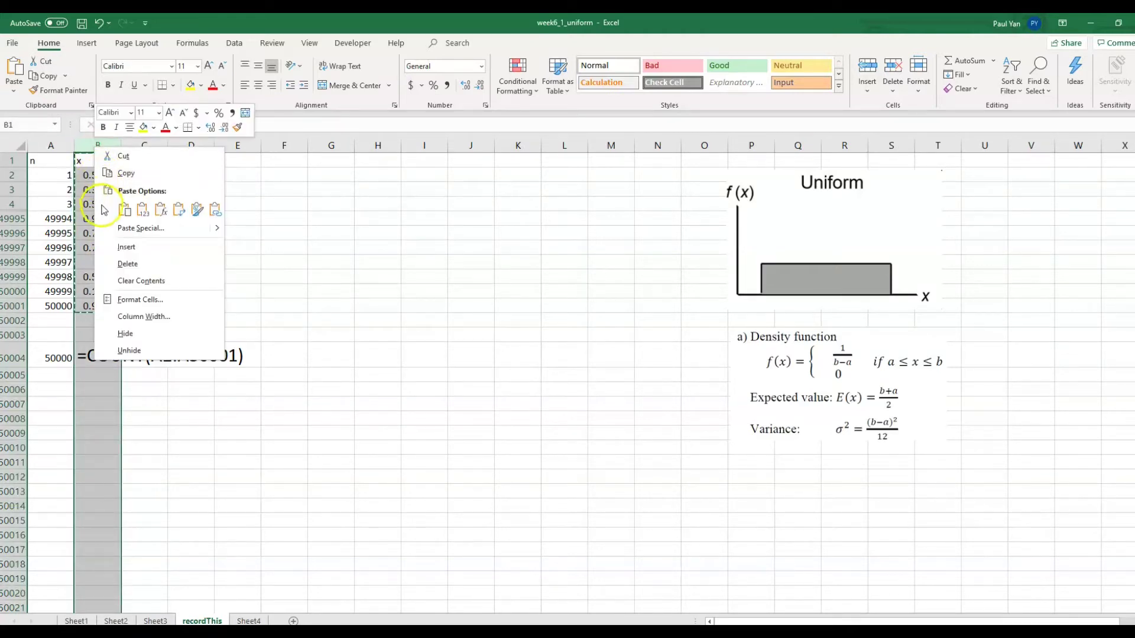
{"action": "left_click", "coordinate": [127, 332]}
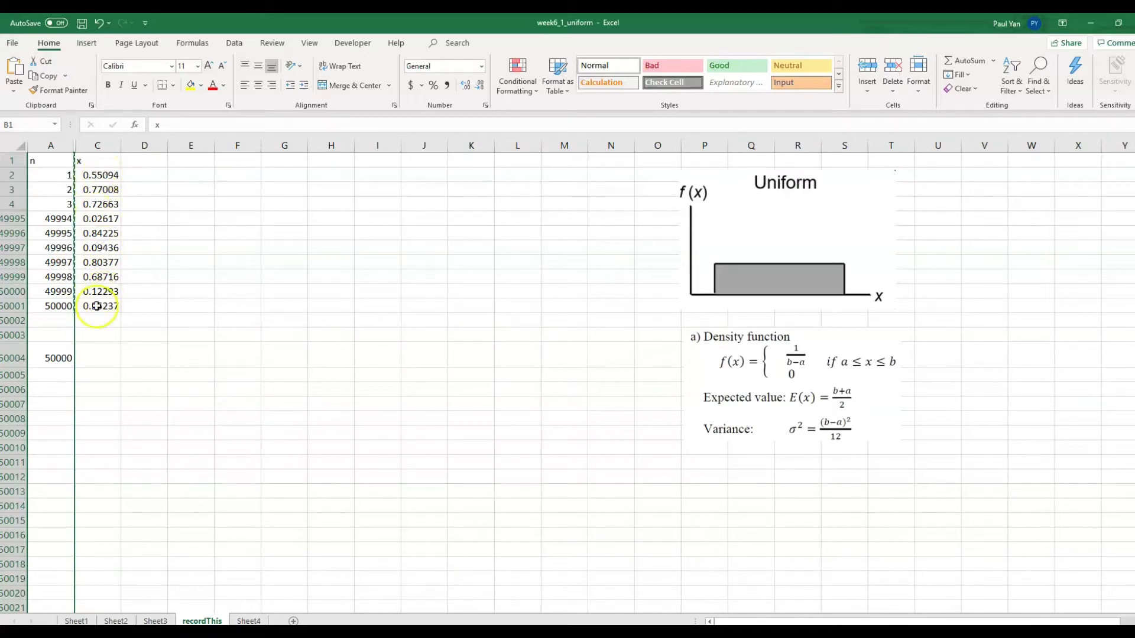
- Enter the parameter labels a and b in E1:E2 with the values 0 and 1 beside them in F1:F2
{"action": "left_click", "coordinate": [195, 160]}
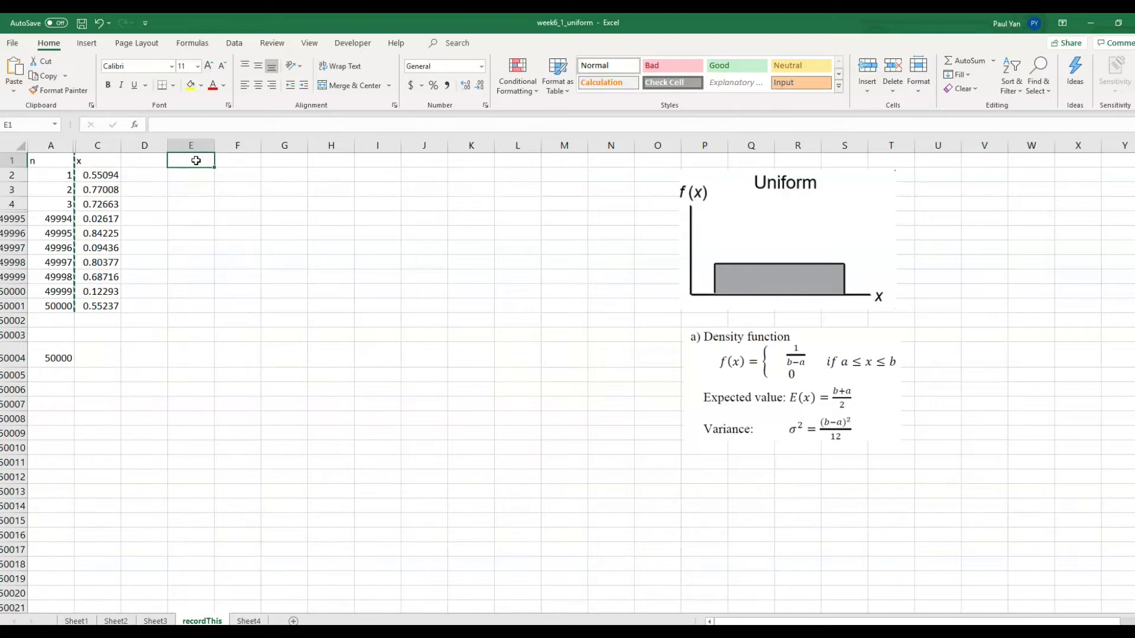
{"action": "type", "text": "a"}
{"action": "key", "text": "Return"}
{"action": "type", "text": "b"}
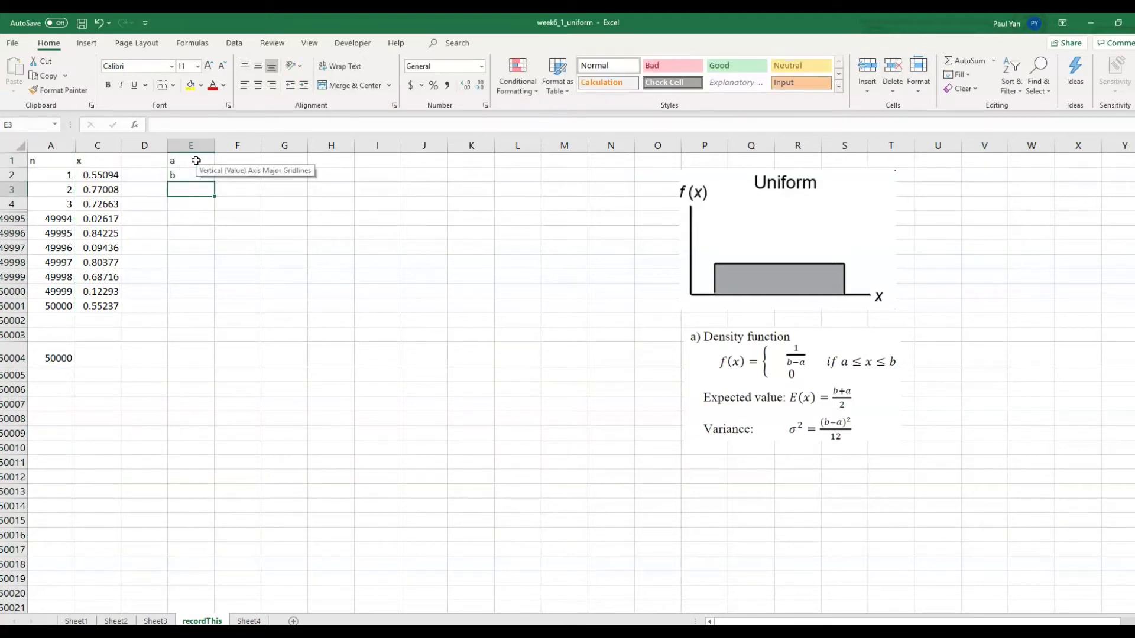
{"action": "key", "text": "Up"}
{"action": "key", "text": "Right"}
{"action": "type", "text": "0"}
{"action": "key", "text": "Return"}
{"action": "type", "text": "1"}
{"action": "key", "text": "Return"}
{"action": "key", "text": "Return"}
{"action": "key", "text": "Return"}
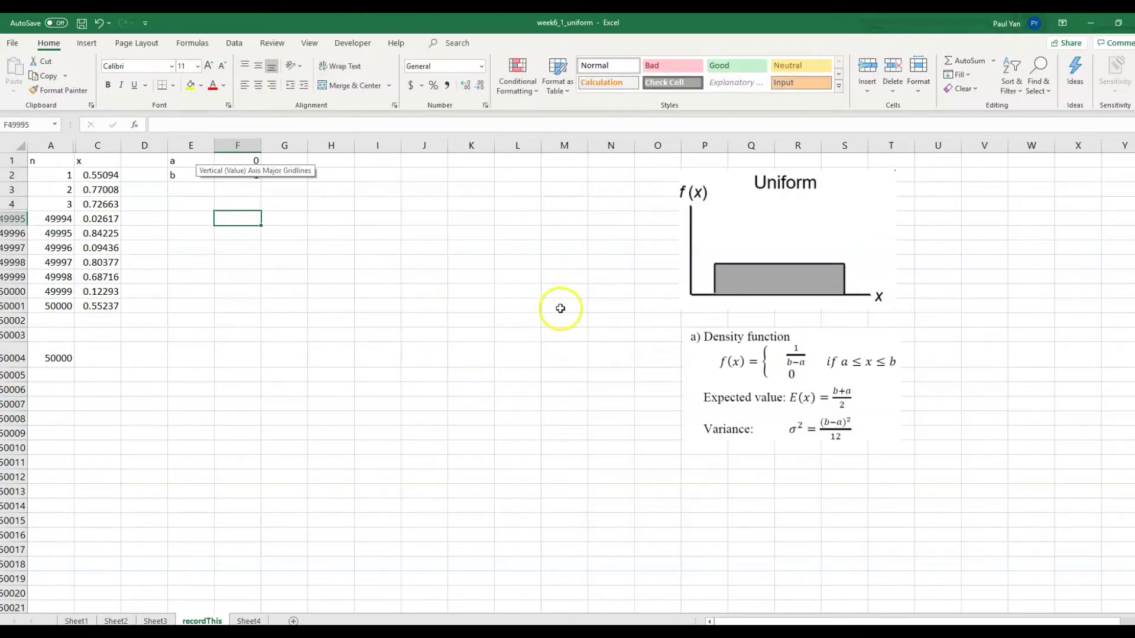
{"action": "left_click", "coordinate": [462, 264]}
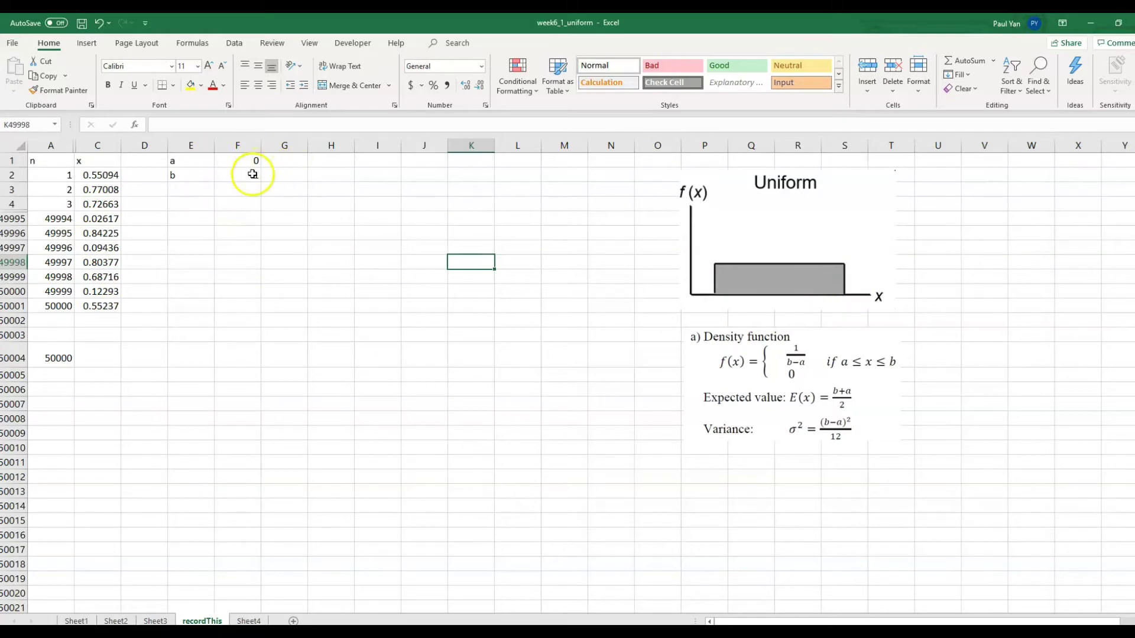
- Enter the label mean in E4 and Method I in F4
{"action": "left_click", "coordinate": [193, 202]}
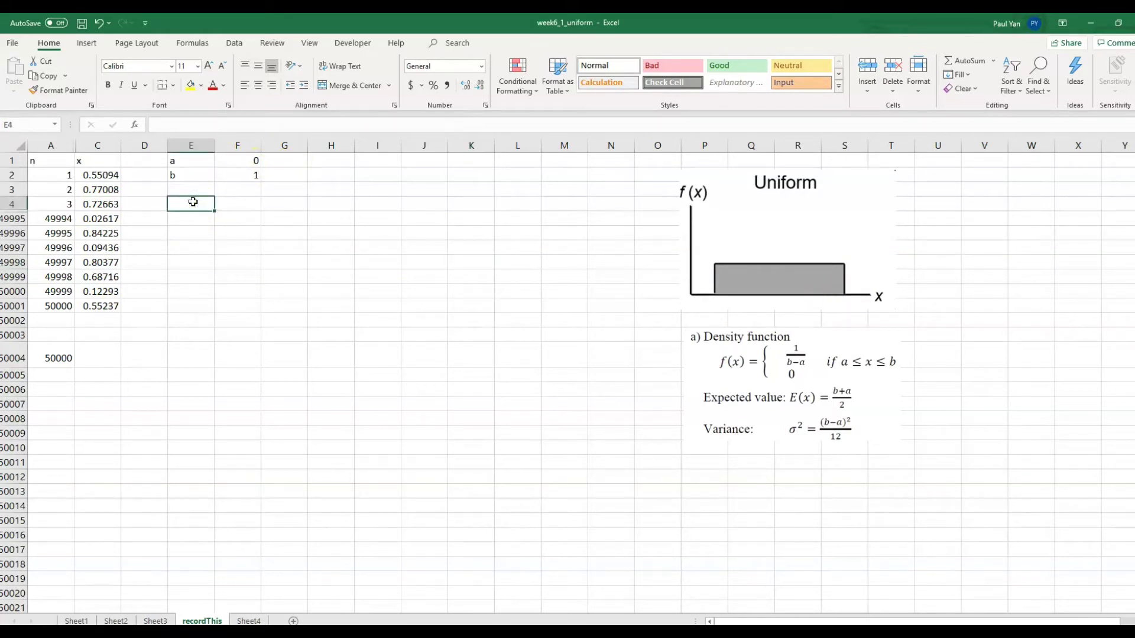
{"action": "type", "text": "me"}
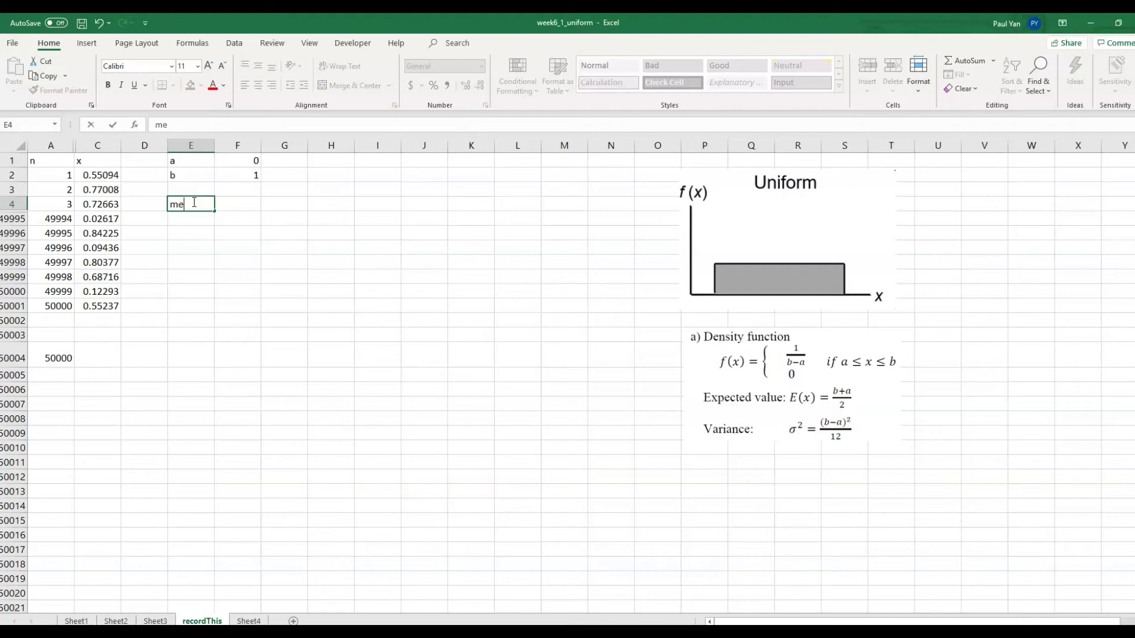
{"action": "type", "text": "an"}
{"action": "key", "text": "Tab"}
{"action": "type", "text": "M"}
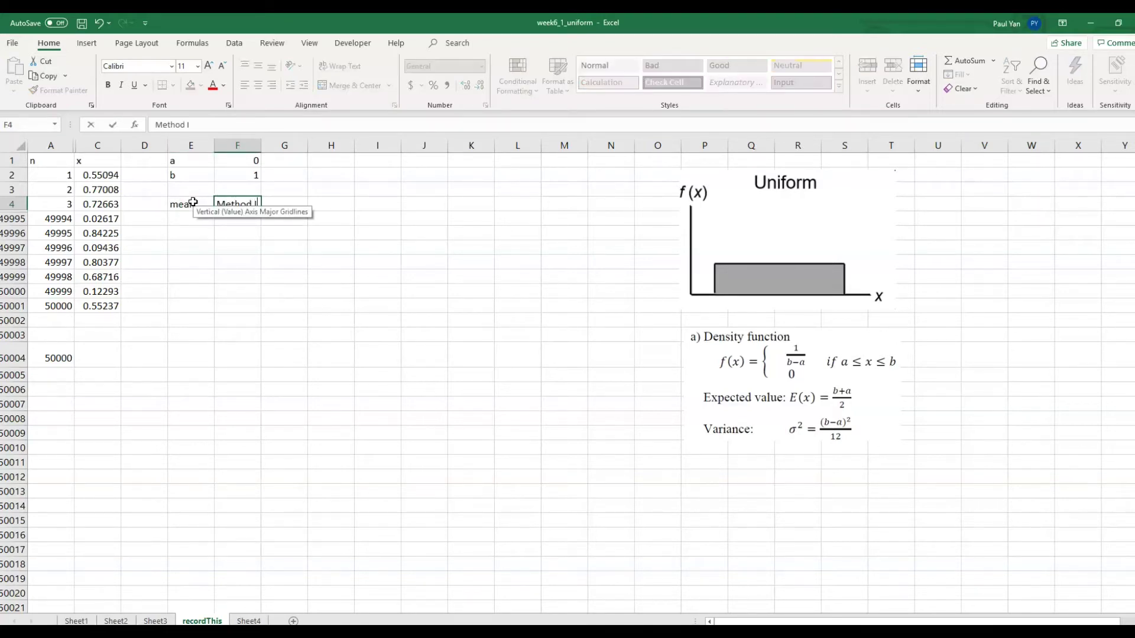
{"action": "key", "text": "Return"}
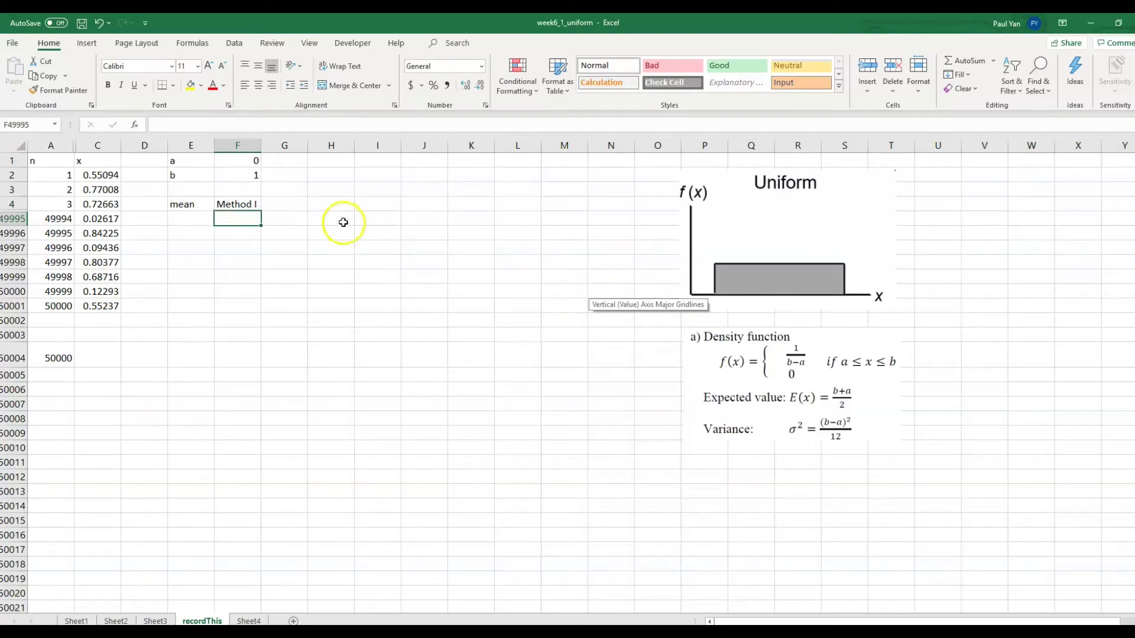
- Calculate the theoretical mean in cell G4 with =(F1+F2)/2
{"action": "left_click", "coordinate": [274, 201]}
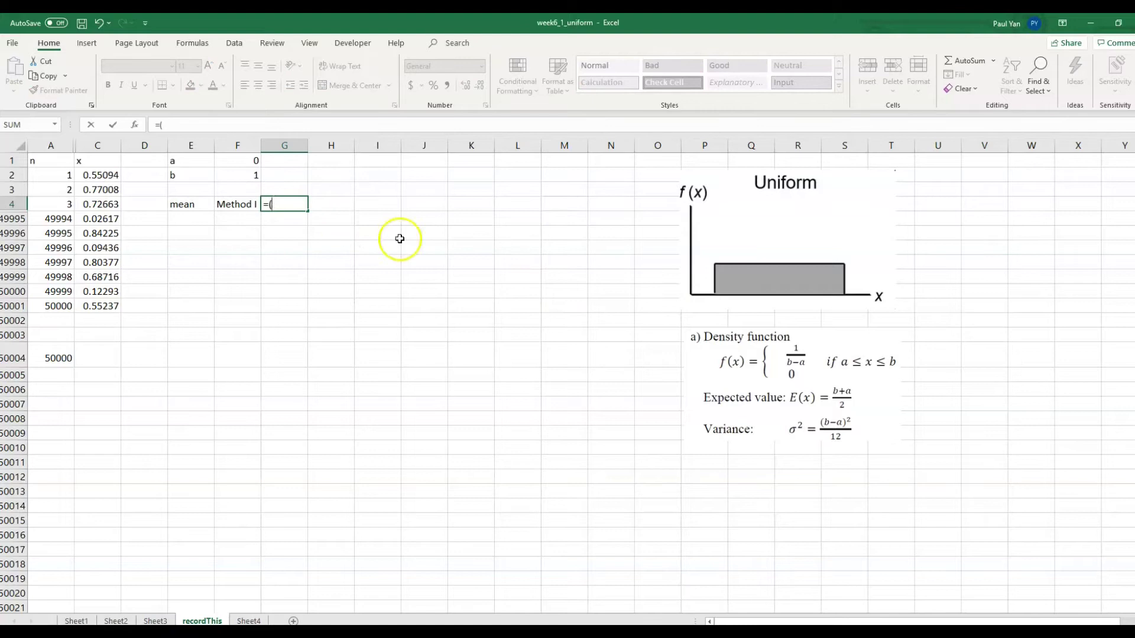
{"action": "left_click", "coordinate": [251, 159]}
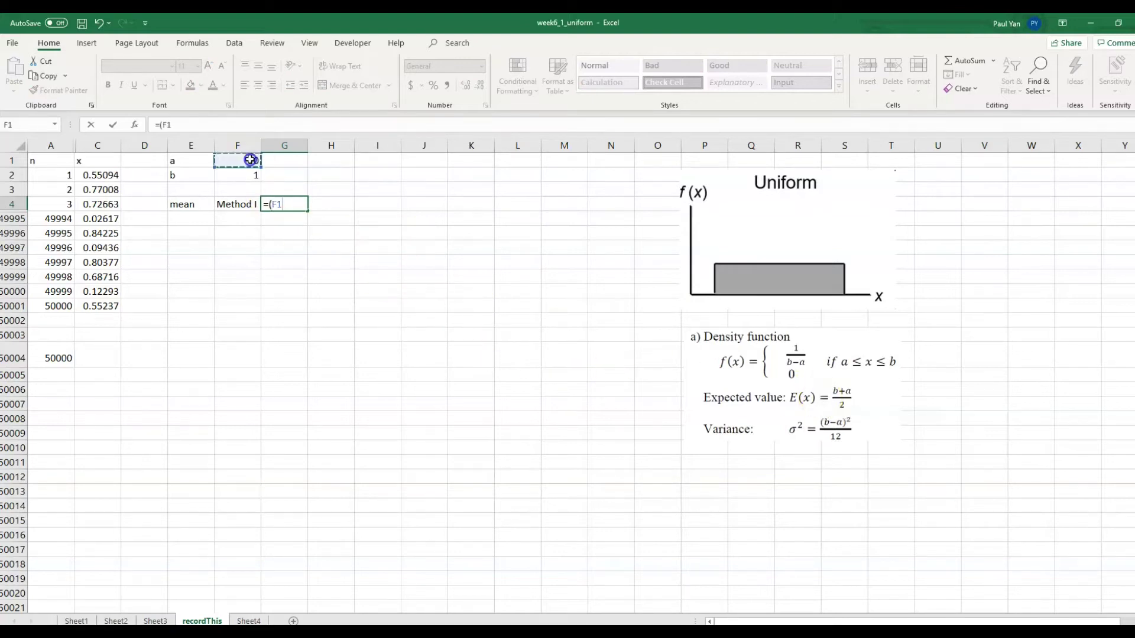
{"action": "type", "text": "+"}
{"action": "left_click", "coordinate": [248, 176]}
{"action": "type", "text": ")/2"}
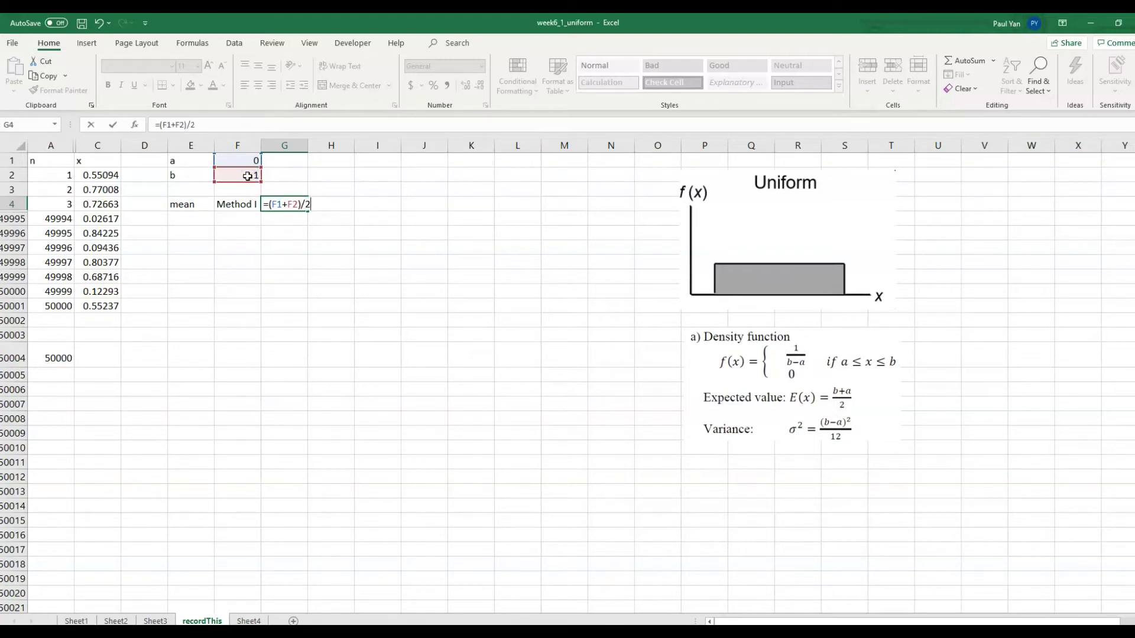
{"action": "key", "text": "Return"}
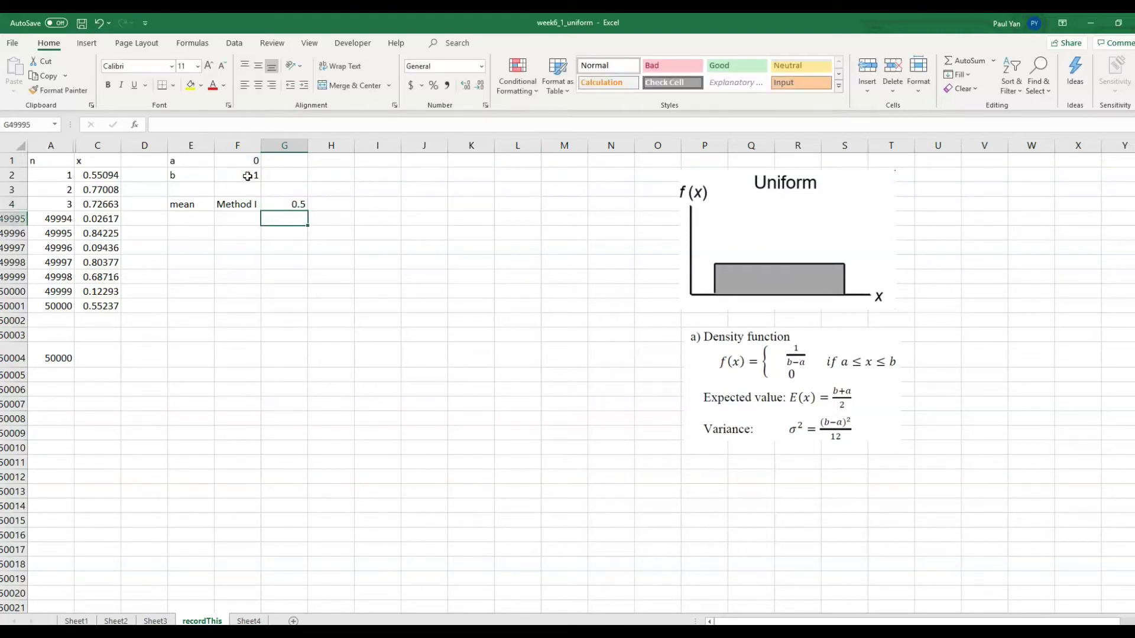
- Display the mean formula of G4 as text in cell H4 with =showformula(G4)
{"action": "left_click", "coordinate": [336, 206]}
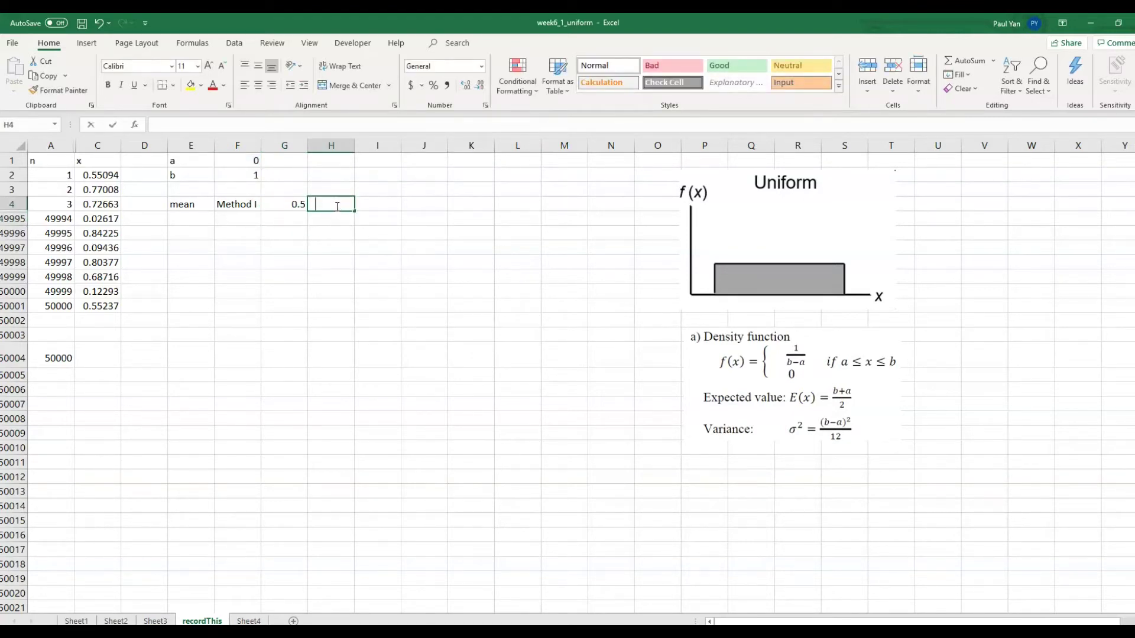
{"action": "type", "text": "=showformula("}
{"action": "left_click", "coordinate": [287, 208]}
{"action": "type", "text": ")"}
{"action": "key", "text": "Return"}
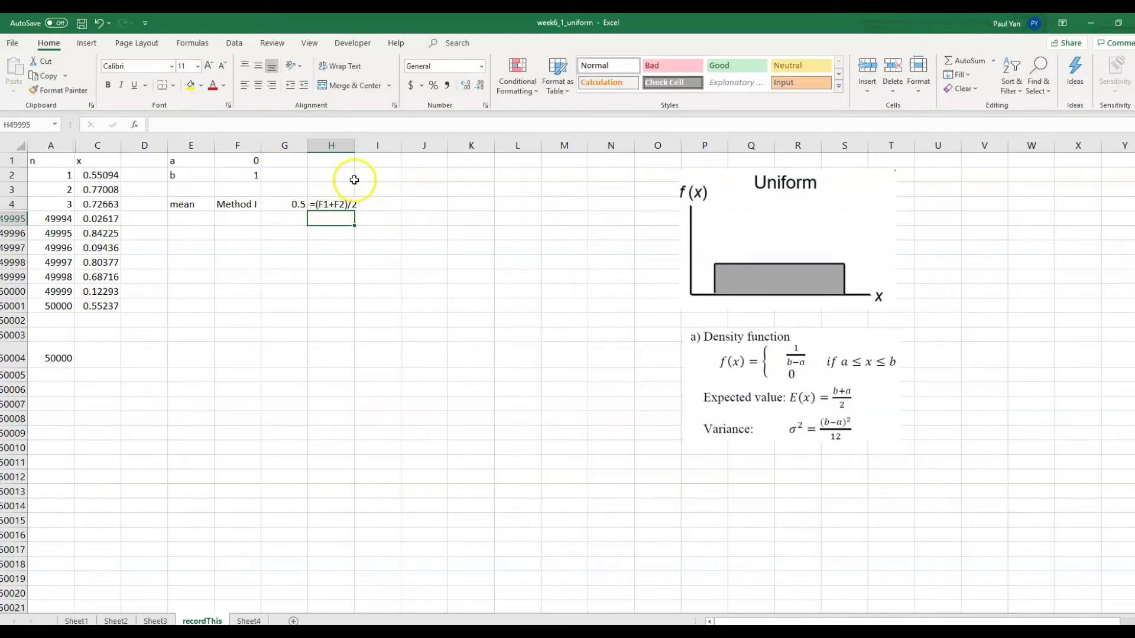
- Widen column F to about 9.29 and enter the label method II in F49995, below Method I
{"action": "left_click_drag", "start_coordinate": [261, 146], "coordinate": [272, 146]}
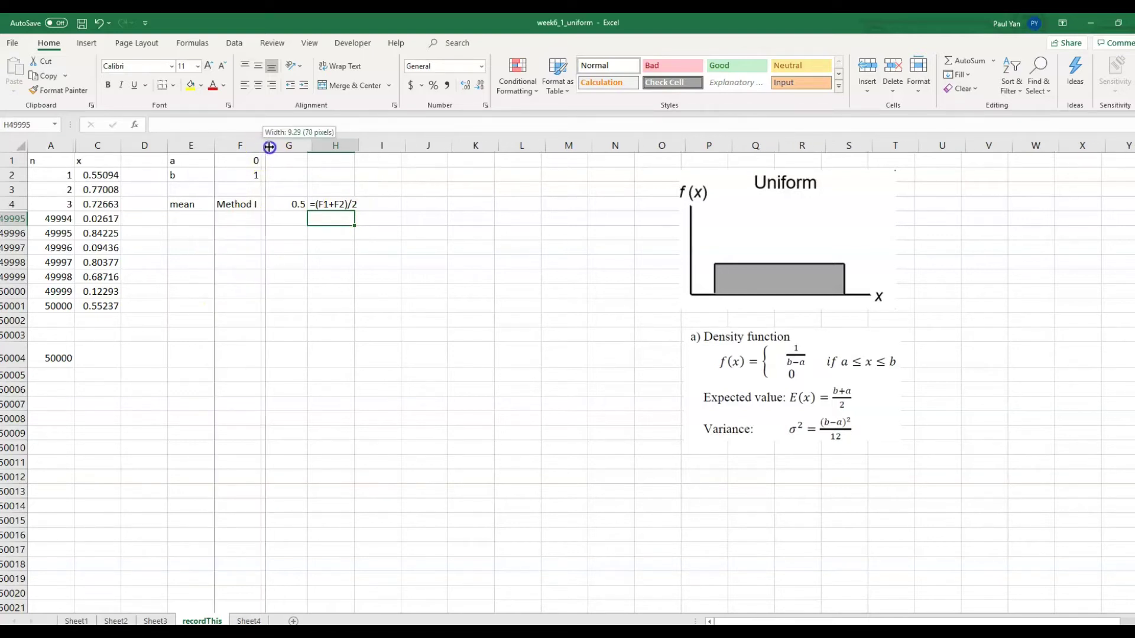
{"action": "left_click", "coordinate": [248, 218]}
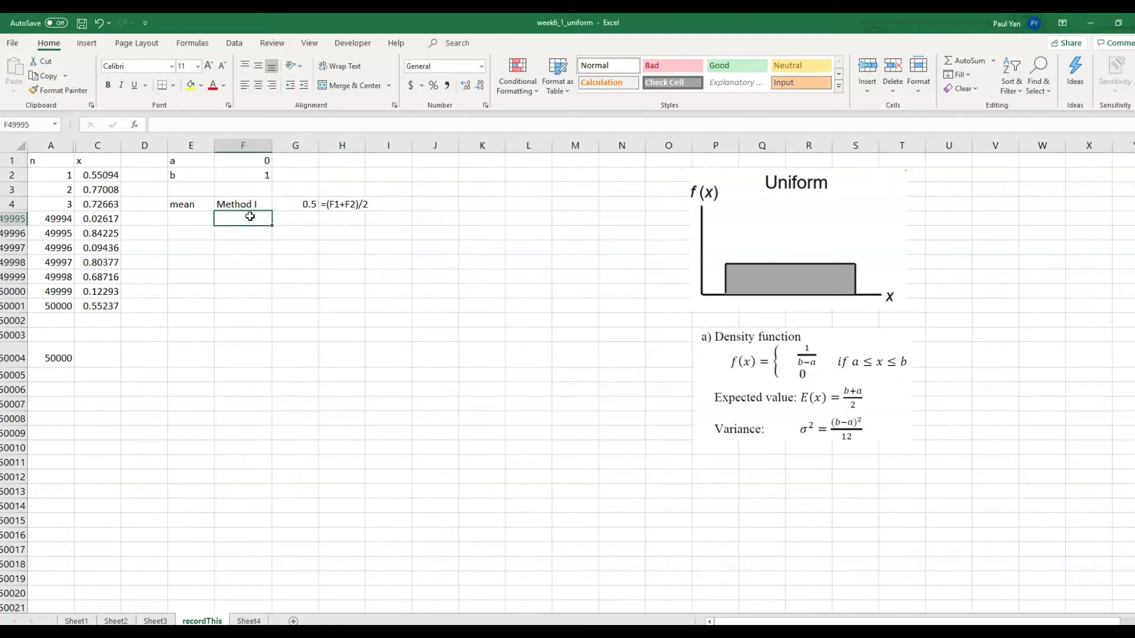
{"action": "type", "text": "method II"}
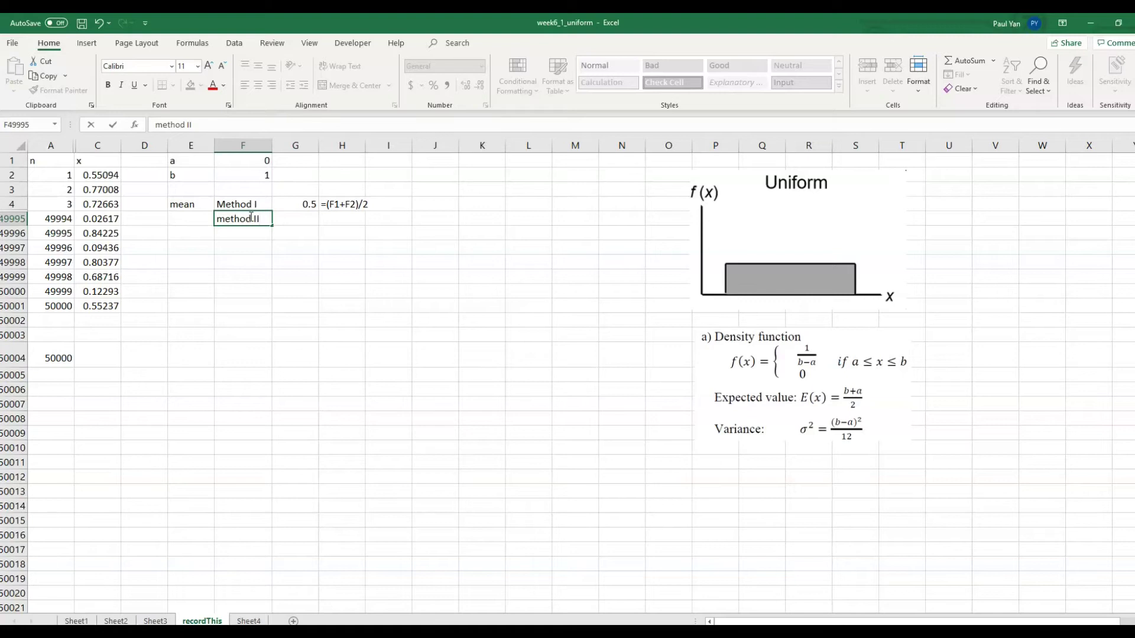
- Calculate the mean of the simulated x values in G49995 with =average(C2:C50001)
{"action": "left_click", "coordinate": [293, 217]}
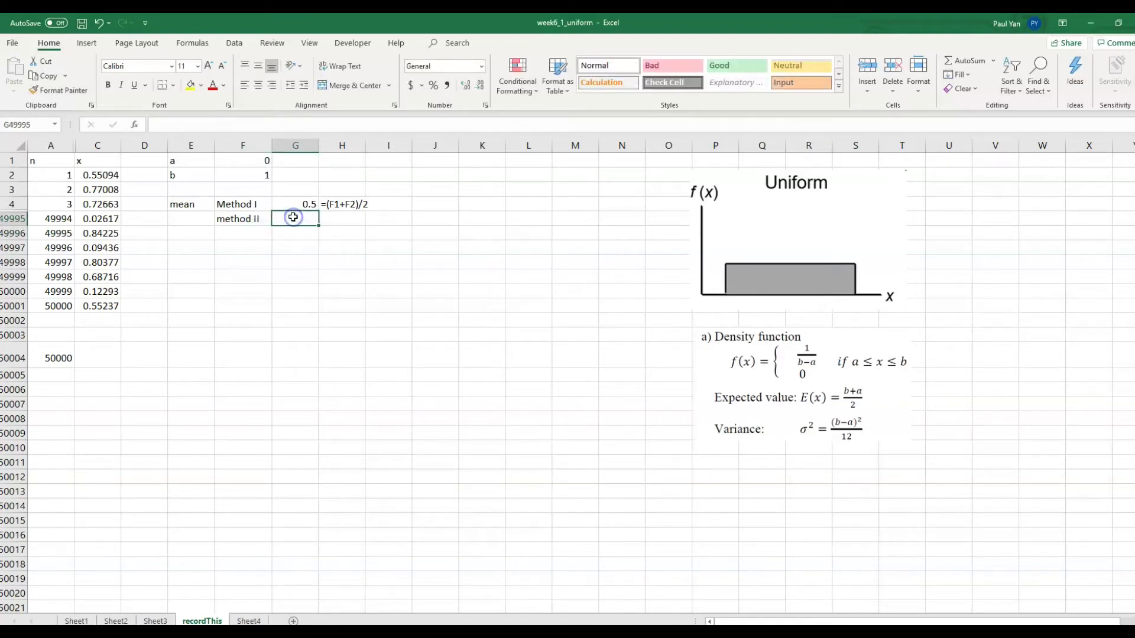
{"action": "type", "text": "="}
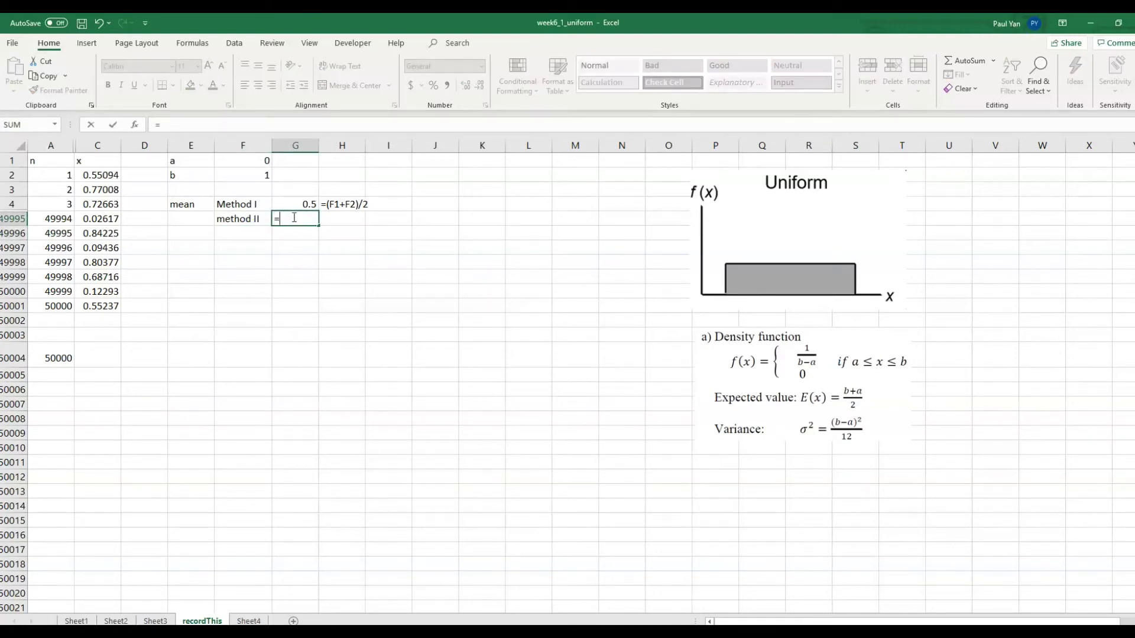
{"action": "type", "text": "aver"}
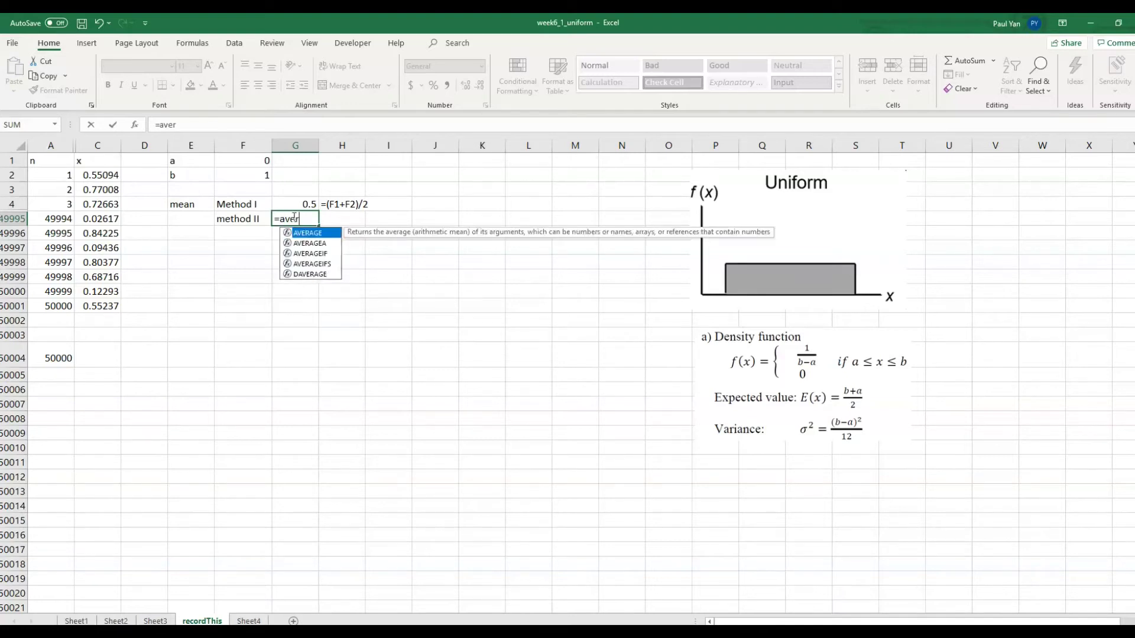
{"action": "type", "text": "age("}
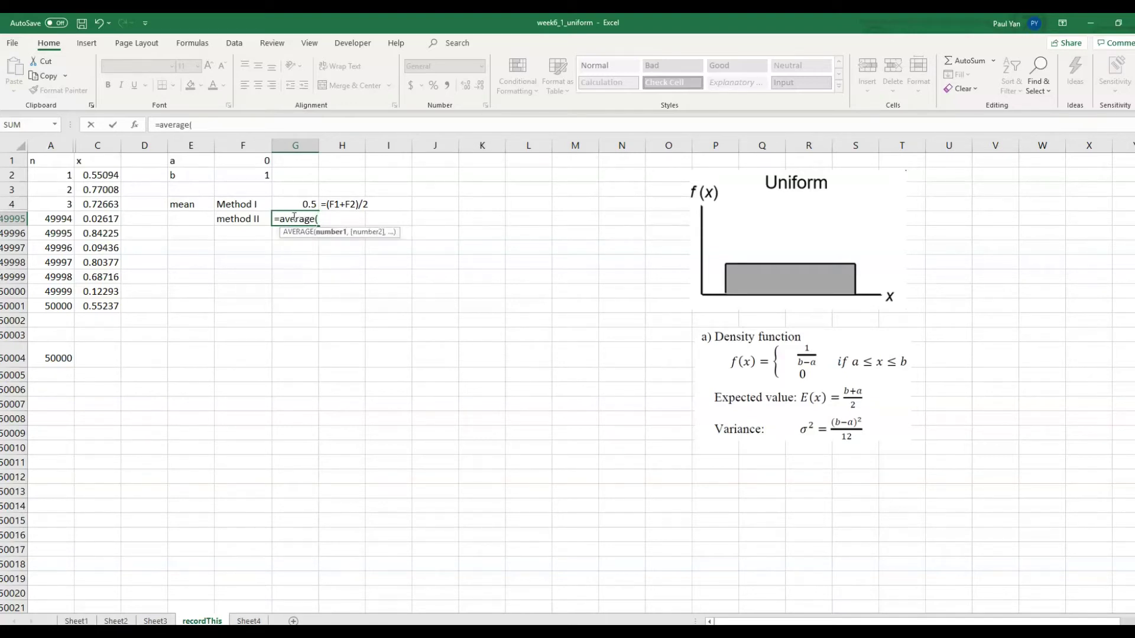
{"action": "left_click_drag", "start_coordinate": [95, 176], "coordinate": [101, 302]}
{"action": "type", "text": ")"}
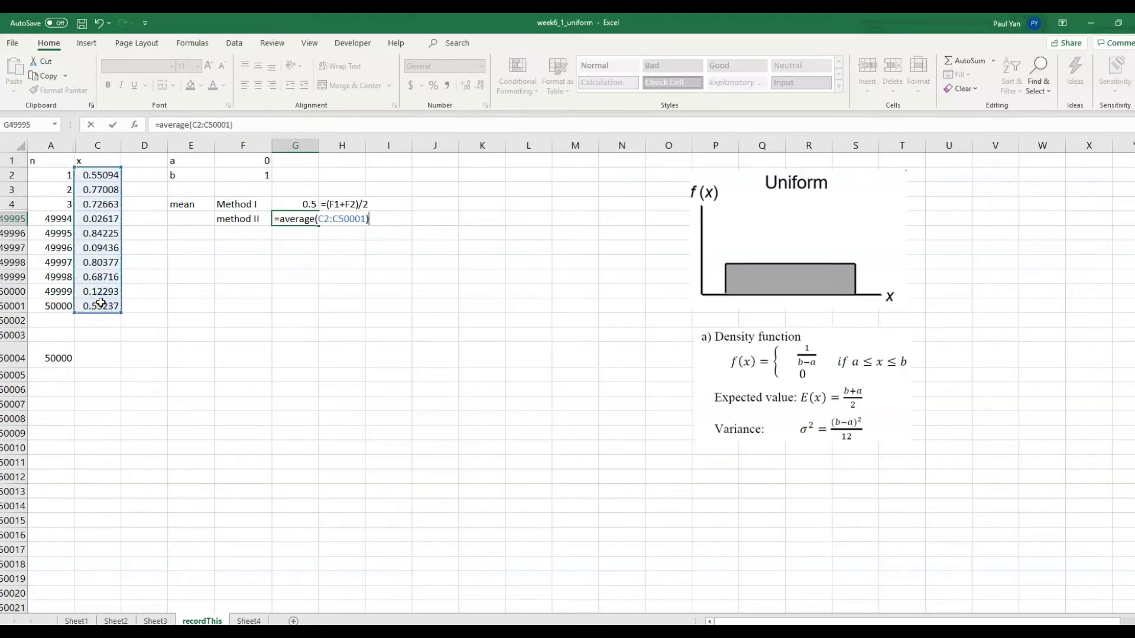
{"action": "key", "text": "Return"}
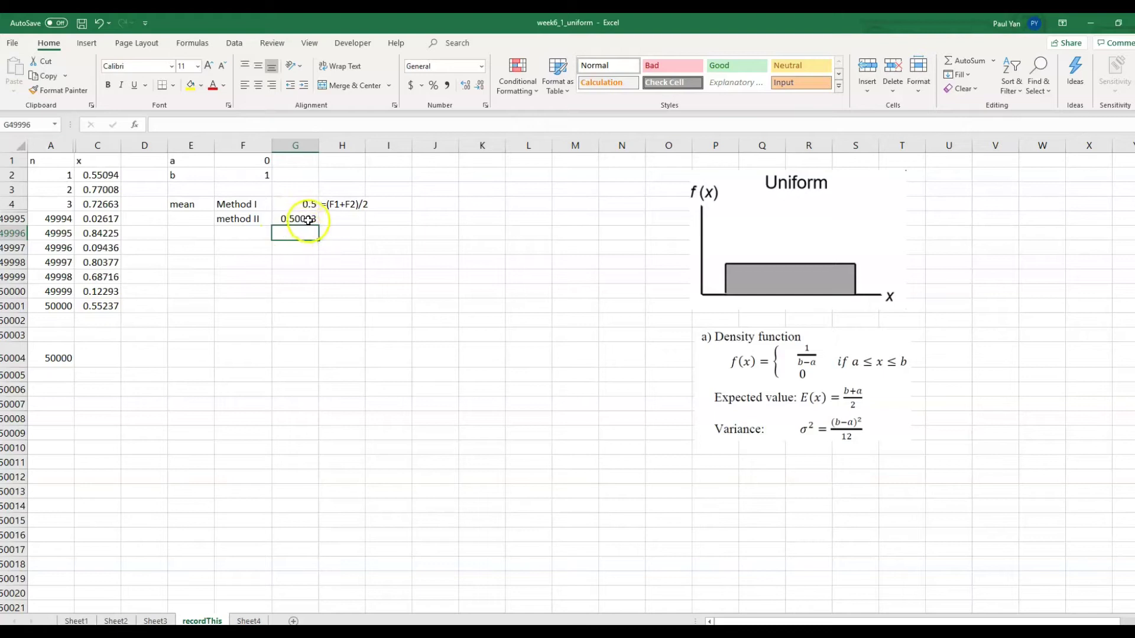
- Try to fill the formula display from H4 down into H49995 and fit column H to its contents
{"action": "left_click", "coordinate": [346, 208]}
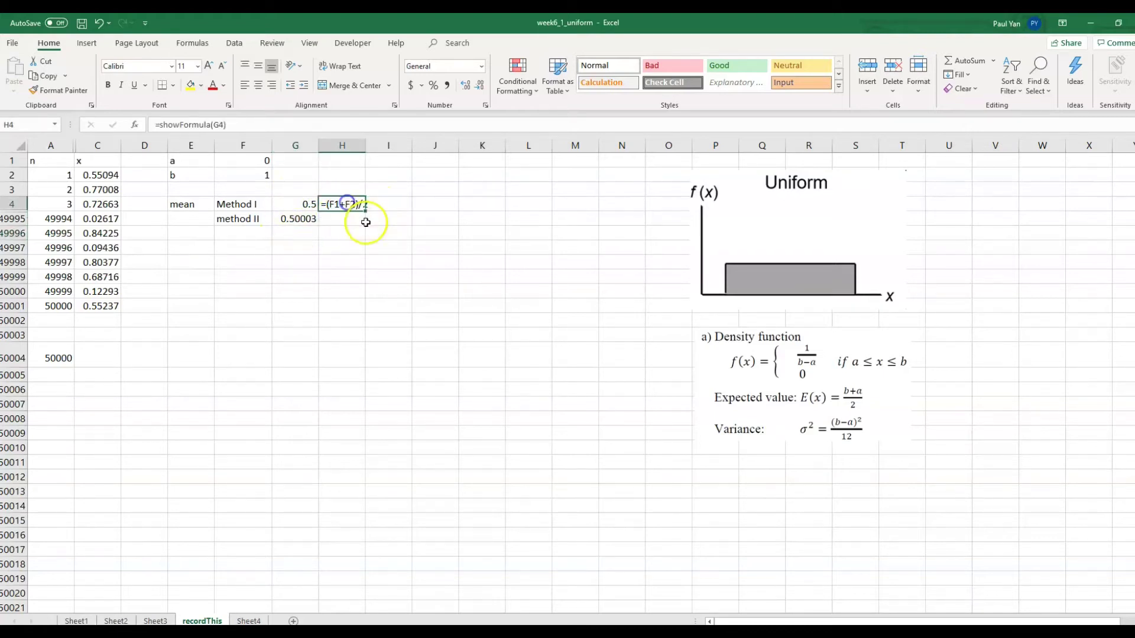
{"action": "left_click_drag", "start_coordinate": [366, 218], "coordinate": [366, 220]}
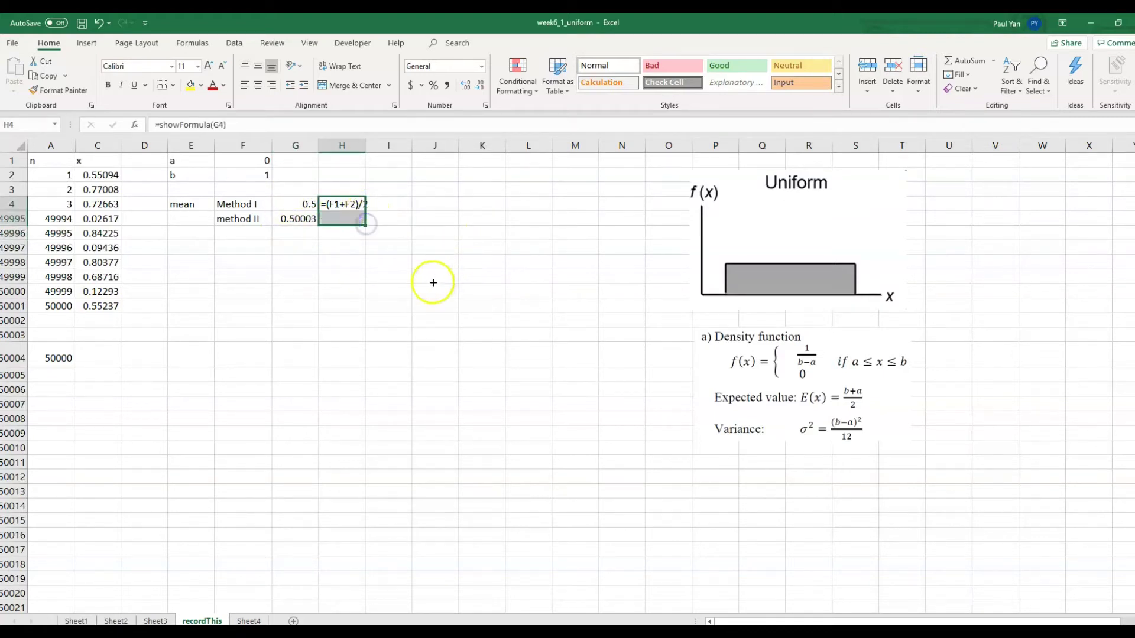
{"action": "double_click", "coordinate": [367, 142]}
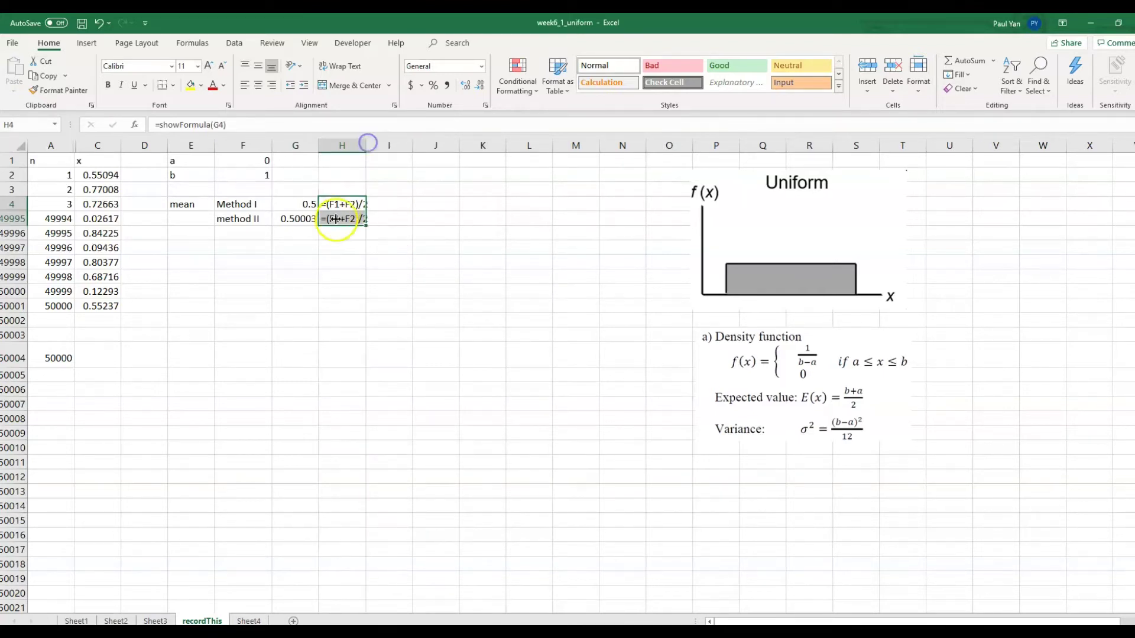
- Display the method II mean formula as text in H49995 with =showFormula(G49995)
{"action": "left_click", "coordinate": [335, 219]}
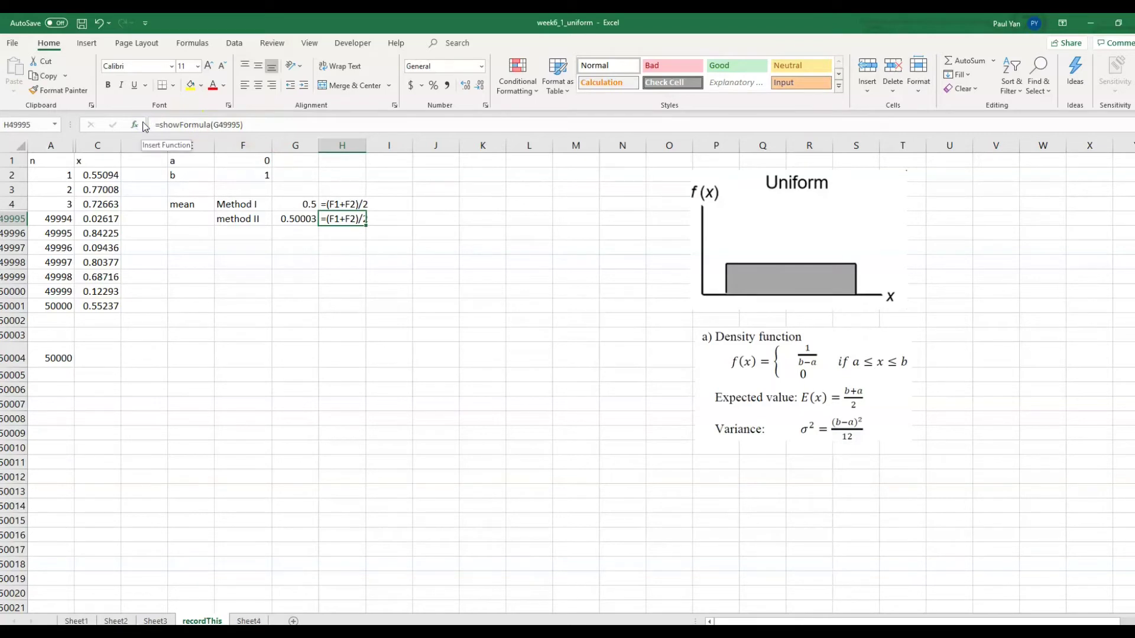
{"action": "type", "text": "=showFormul"}
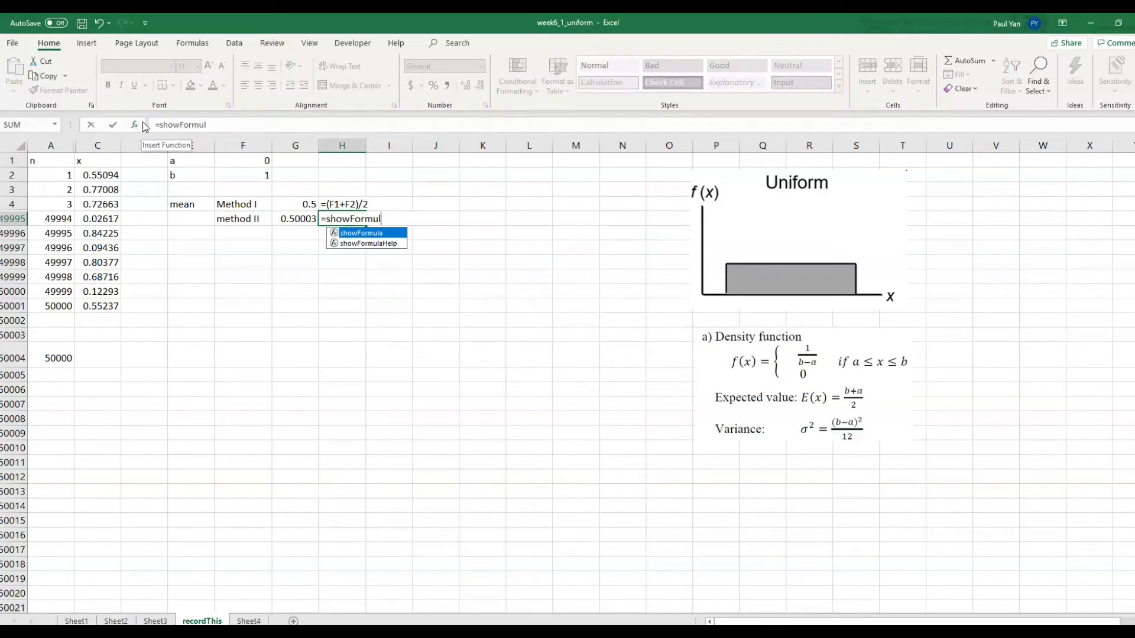
{"action": "type", "text": "a("}
{"action": "left_click", "coordinate": [294, 220]}
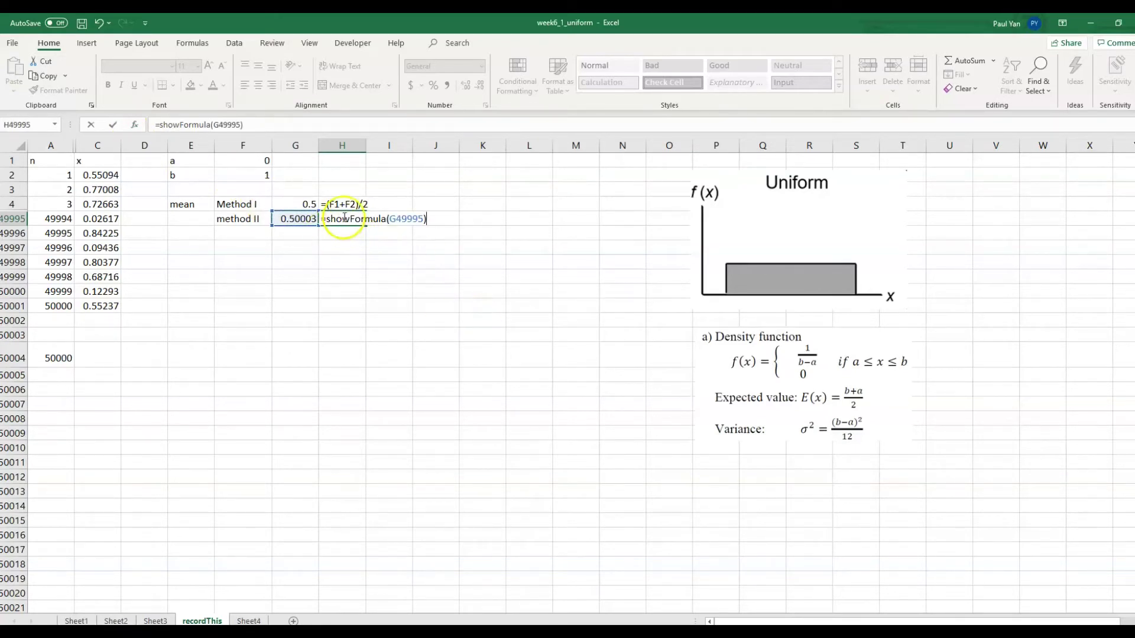
{"action": "type", "text": ")"}
{"action": "key", "text": "Return"}
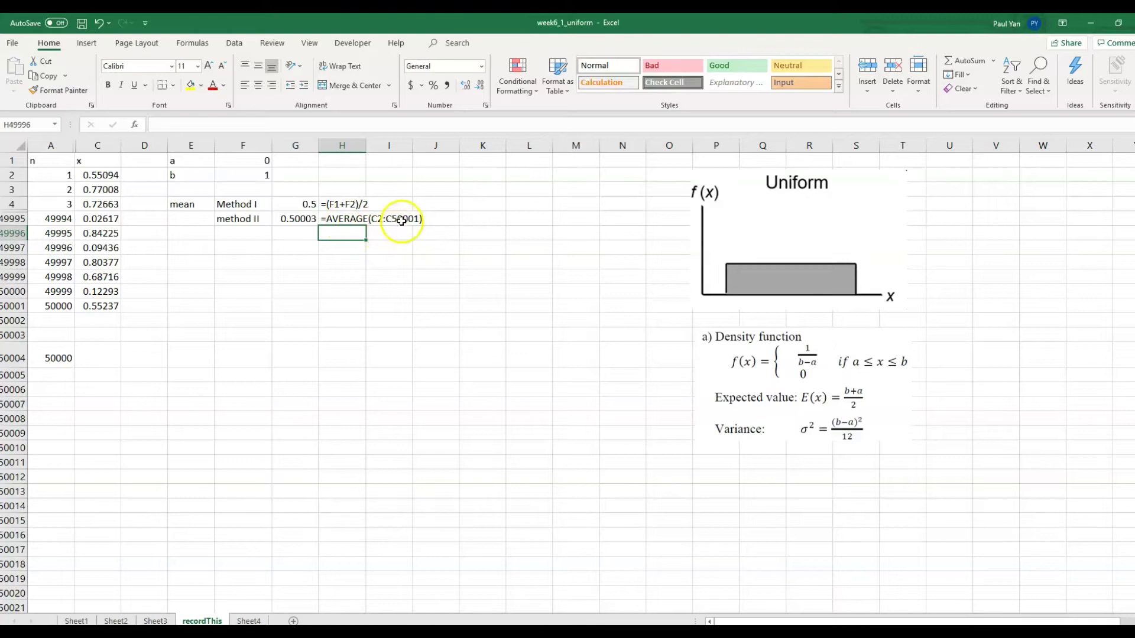
- Enter the label var in E49997, with Method I in F49997 and Method II in F49998
{"action": "left_click", "coordinate": [197, 234]}
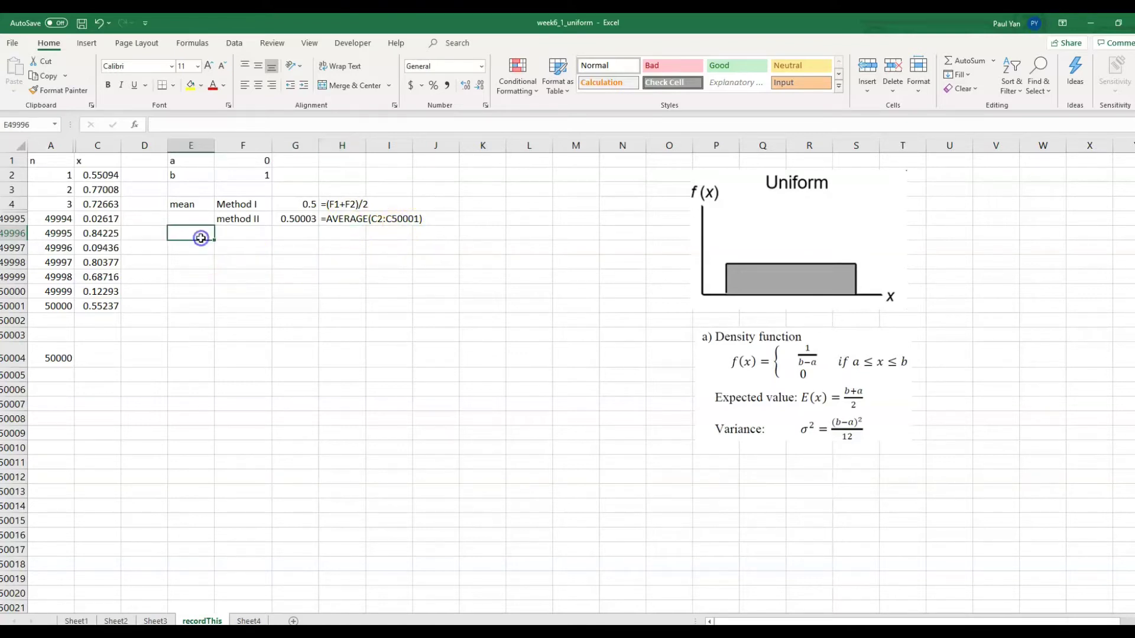
{"action": "left_click", "coordinate": [199, 244]}
{"action": "type", "text": "var"}
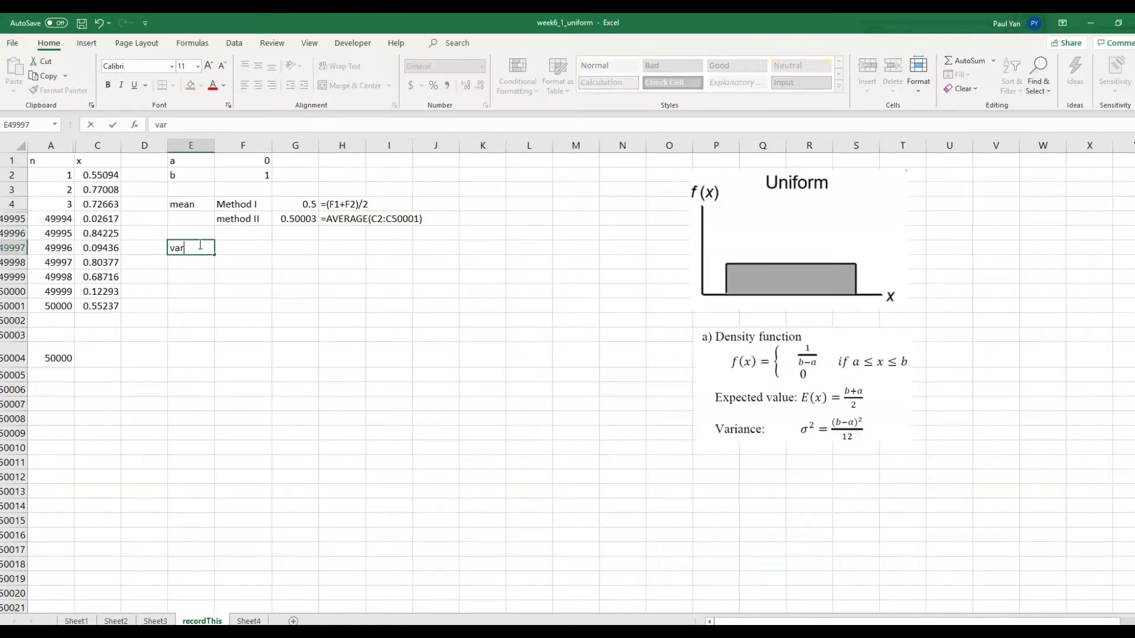
{"action": "key", "text": "Tab"}
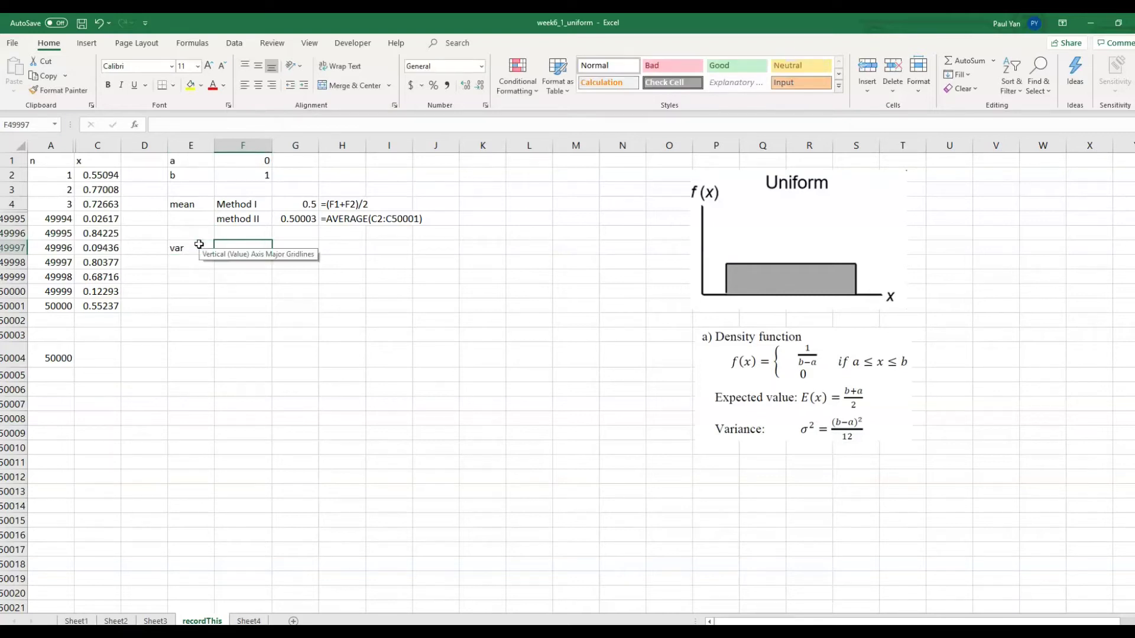
{"action": "type", "text": "Meth"}
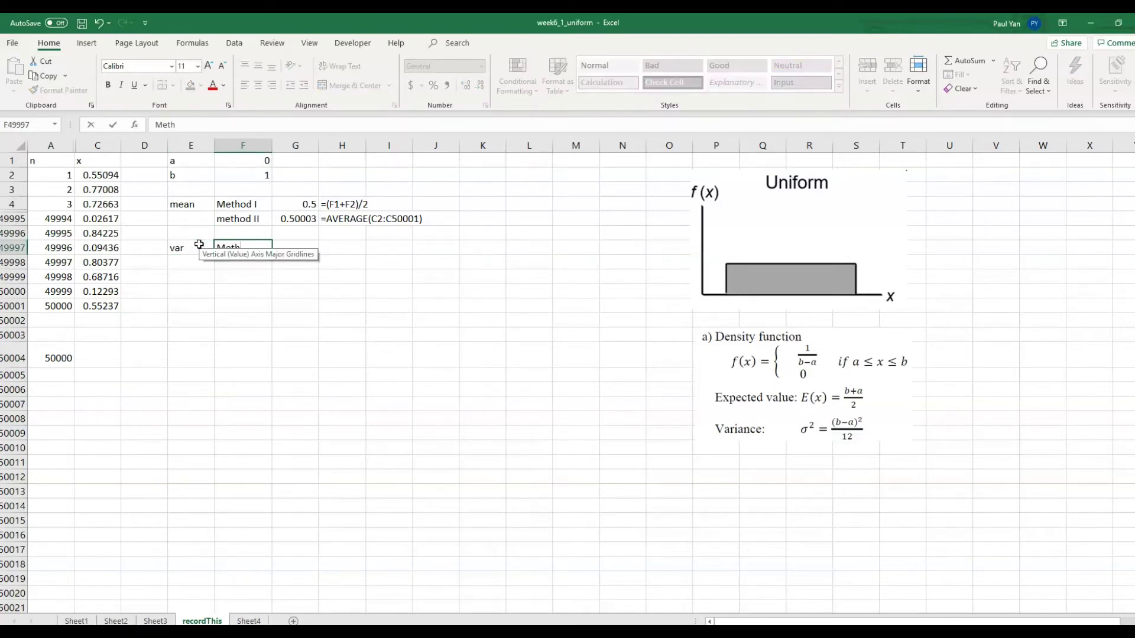
{"action": "type", "text": "od I"}
{"action": "key", "text": "Return"}
{"action": "type", "text": "Method II"}
{"action": "key", "text": "Return"}
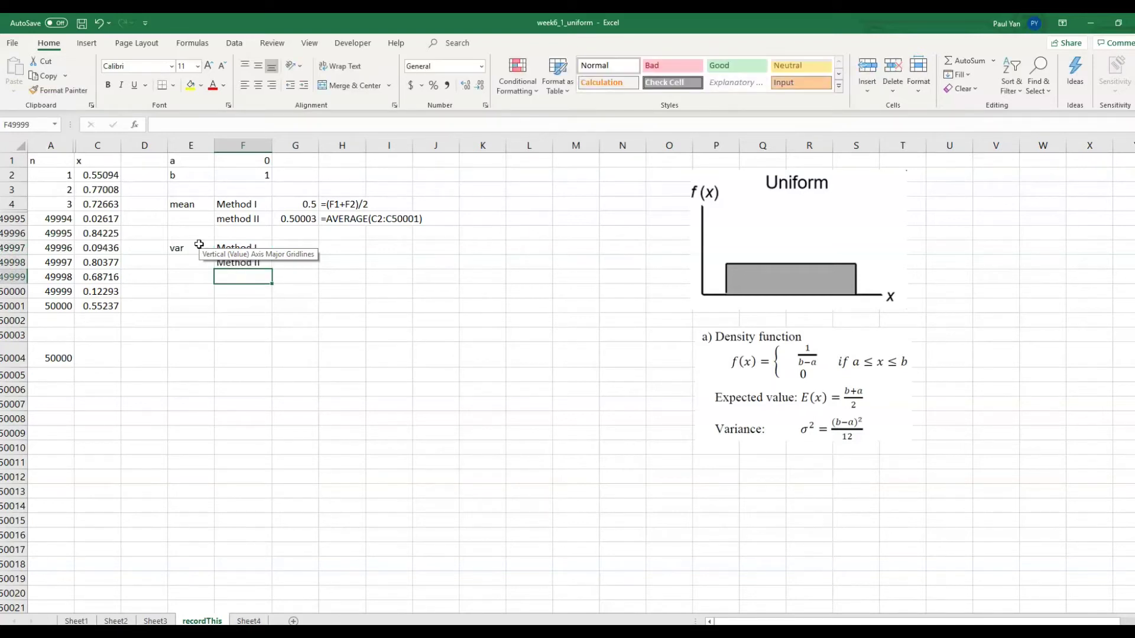
- Calculate the theoretical variance in G49997 with =(F2-F1)^2/12
{"action": "left_click", "coordinate": [397, 406]}
{"action": "left_click", "coordinate": [294, 247]}
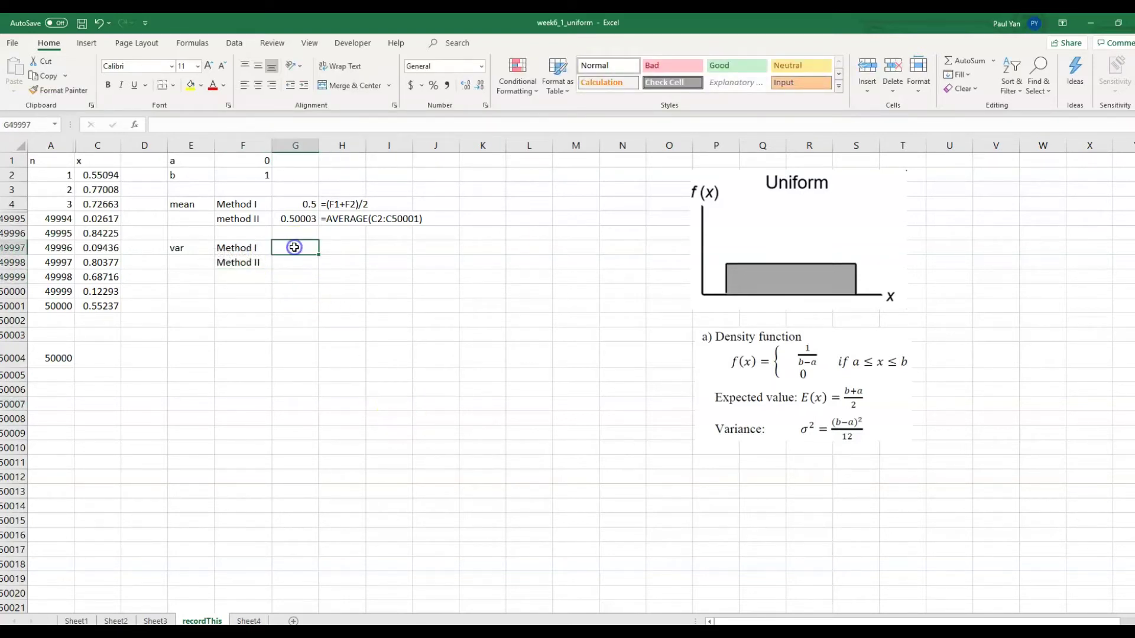
{"action": "type", "text": "=("}
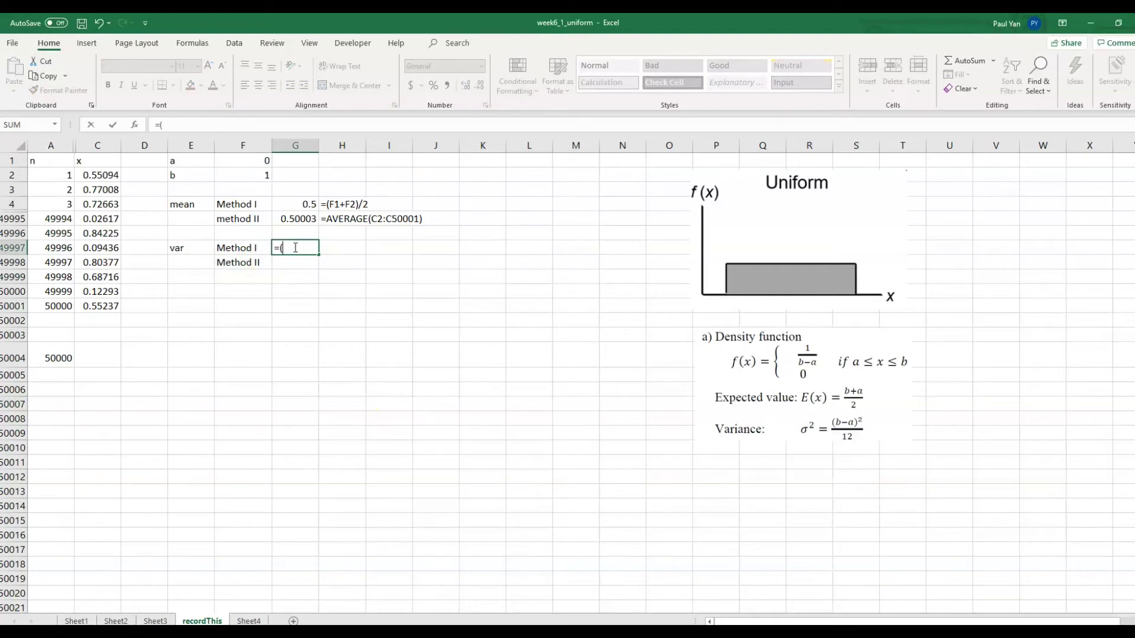
{"action": "left_click", "coordinate": [246, 177]}
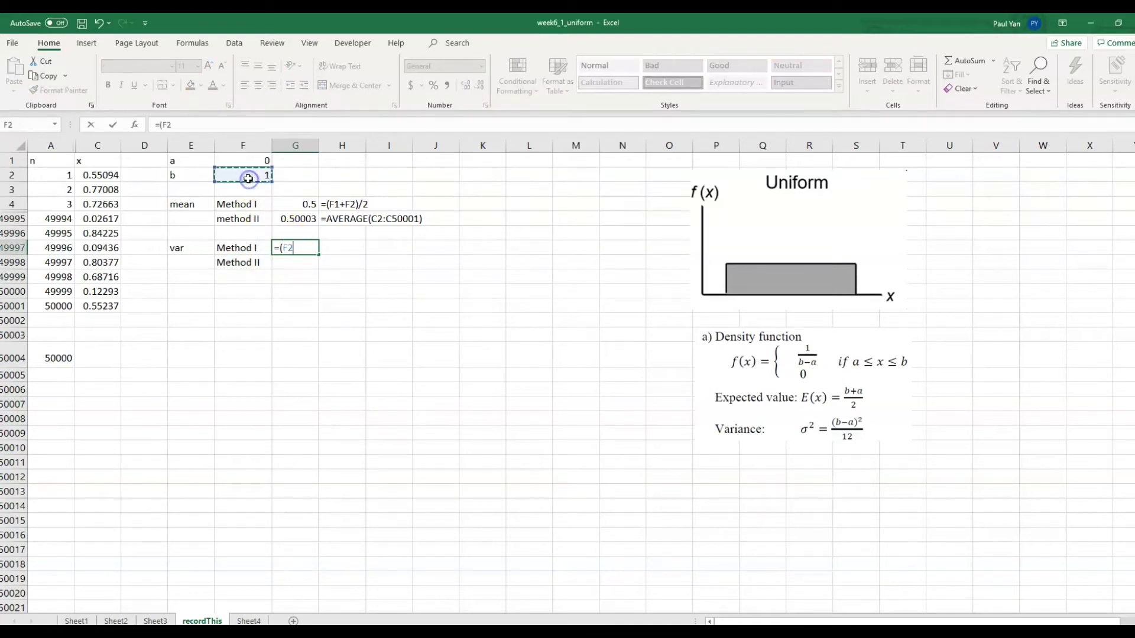
{"action": "type", "text": "-"}
{"action": "left_click", "coordinate": [249, 158]}
{"action": "type", "text": ")"}
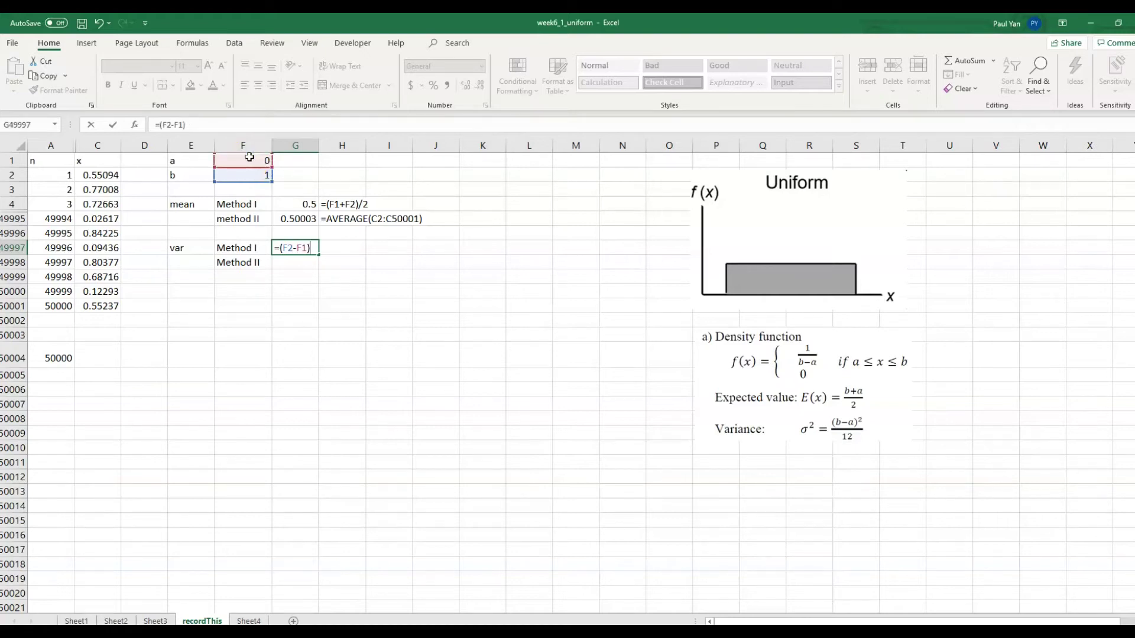
{"action": "type", "text": "^2/12"}
{"action": "key", "text": "Return"}
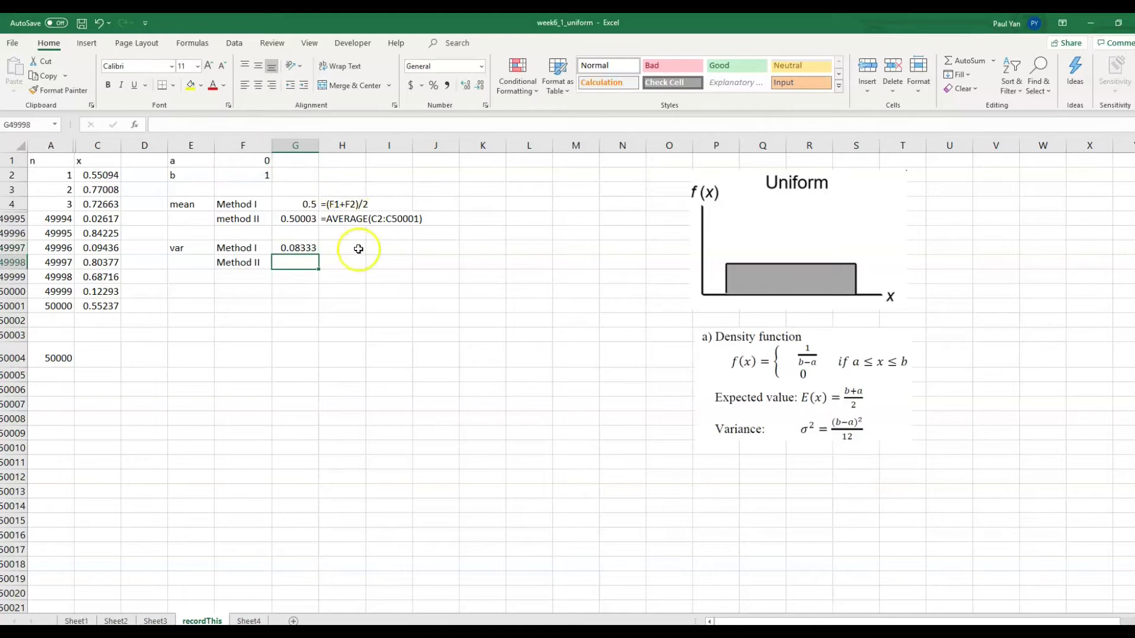
- Display the Method I variance formula as text in H49997 with =showFormula(G49997)
{"action": "left_click", "coordinate": [355, 251]}
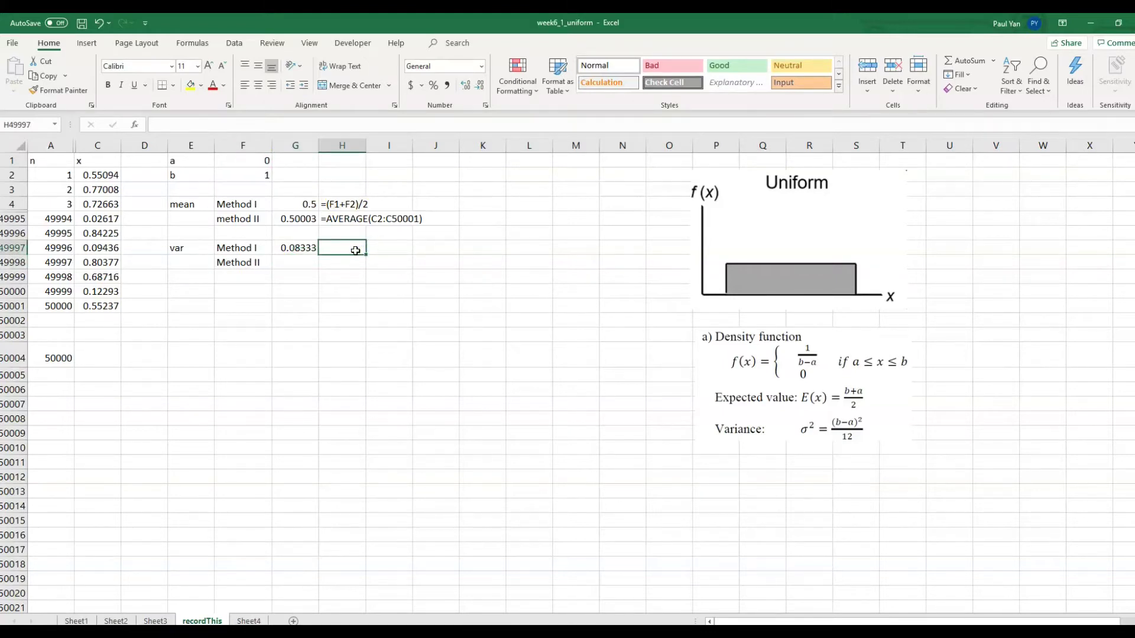
{"action": "type", "text": "=show"}
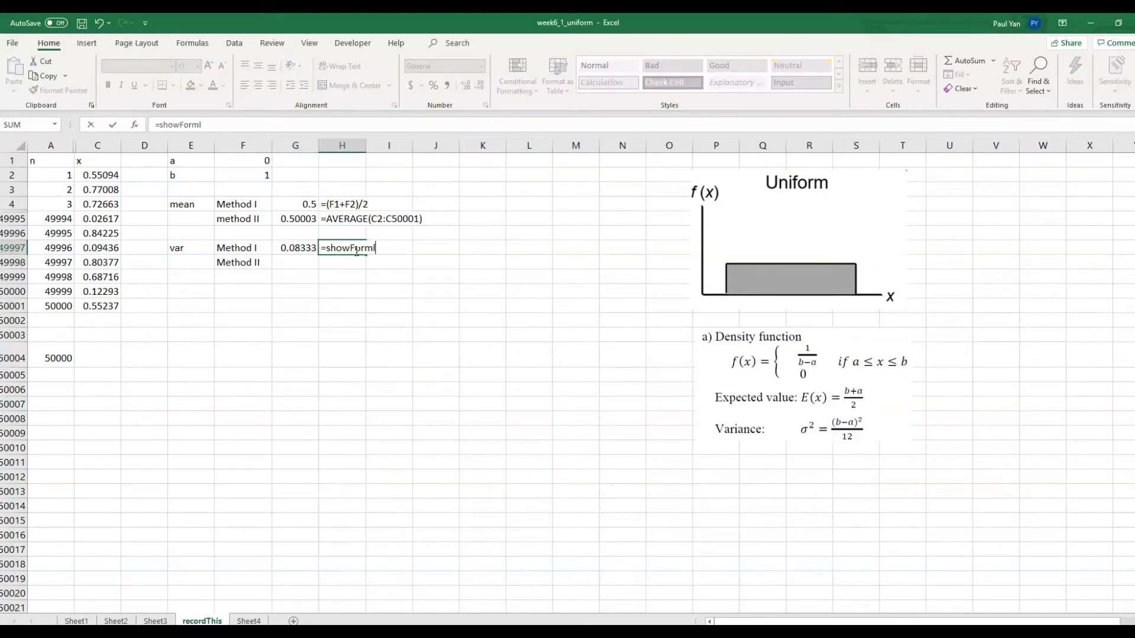
{"action": "type", "text": "Formula("}
{"action": "left_click", "coordinate": [296, 248]}
{"action": "key", "text": "Return"}
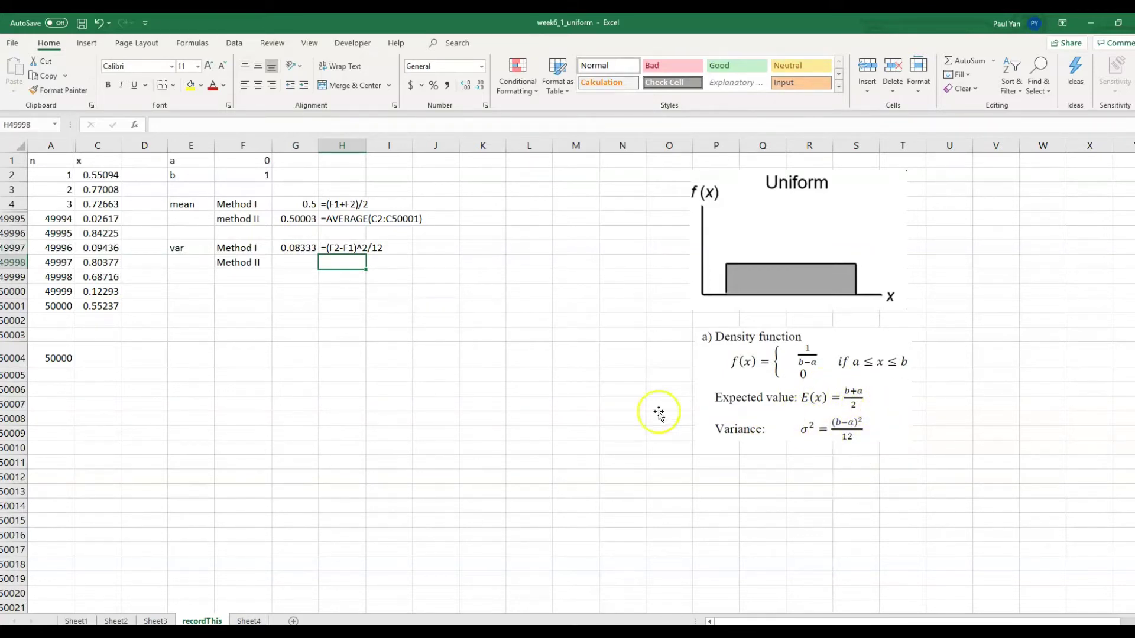
- Calculate the population variance of the simulated x values in G49998 with =var.p(C2:C50001)
{"action": "left_click", "coordinate": [297, 264]}
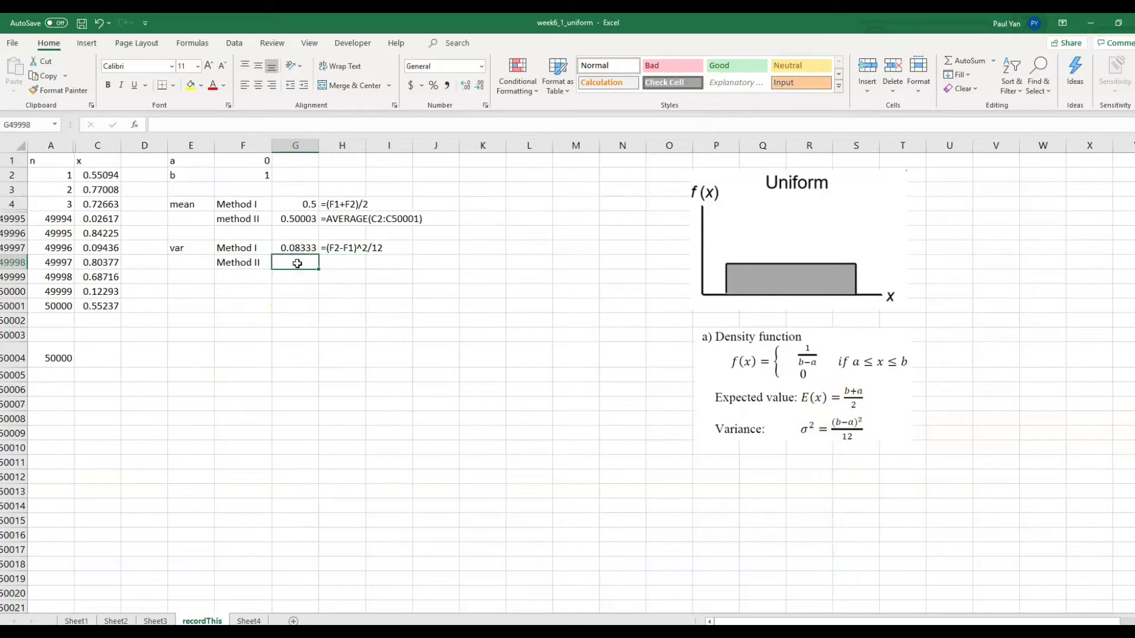
{"action": "type", "text": "=va"}
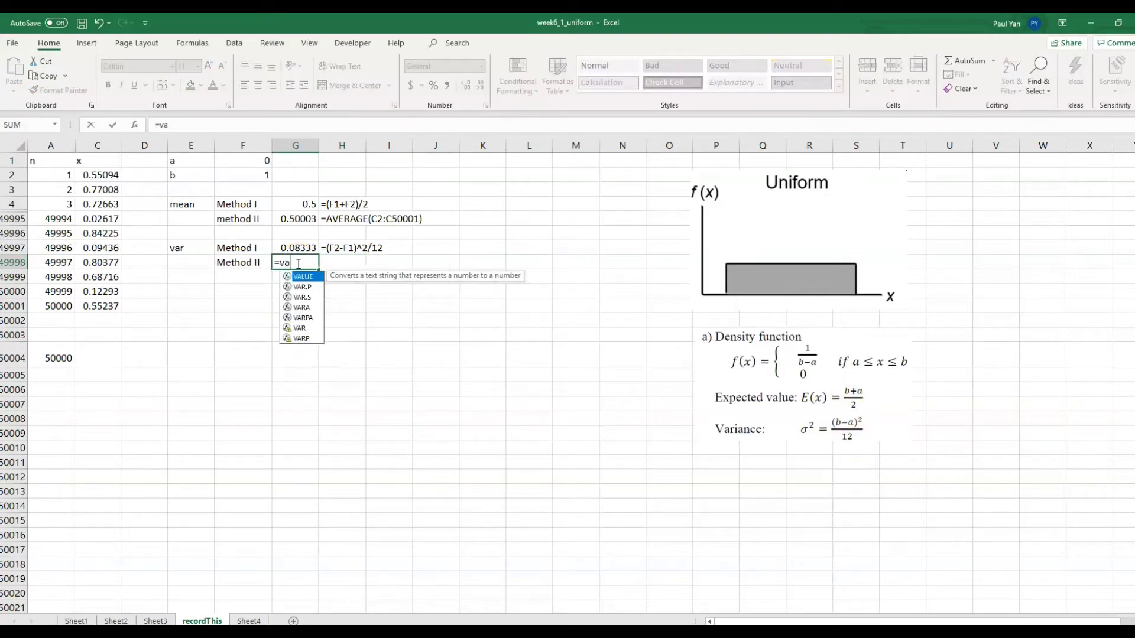
{"action": "type", "text": "r.p("}
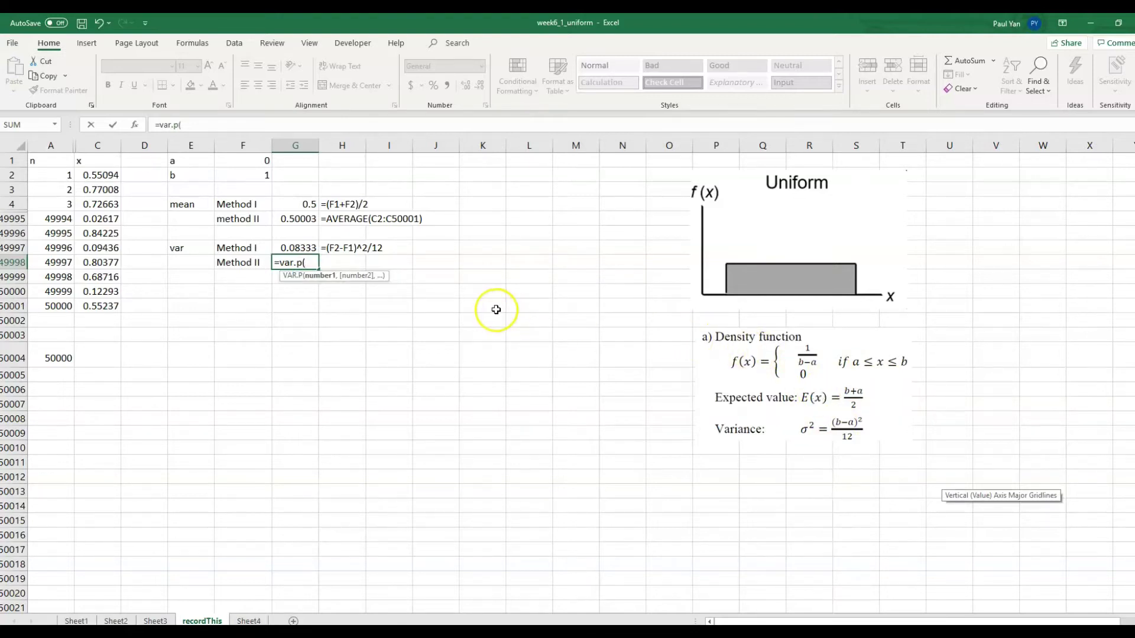
{"action": "left_click_drag", "start_coordinate": [95, 175], "coordinate": [94, 304]}
{"action": "type", "text": ")"}
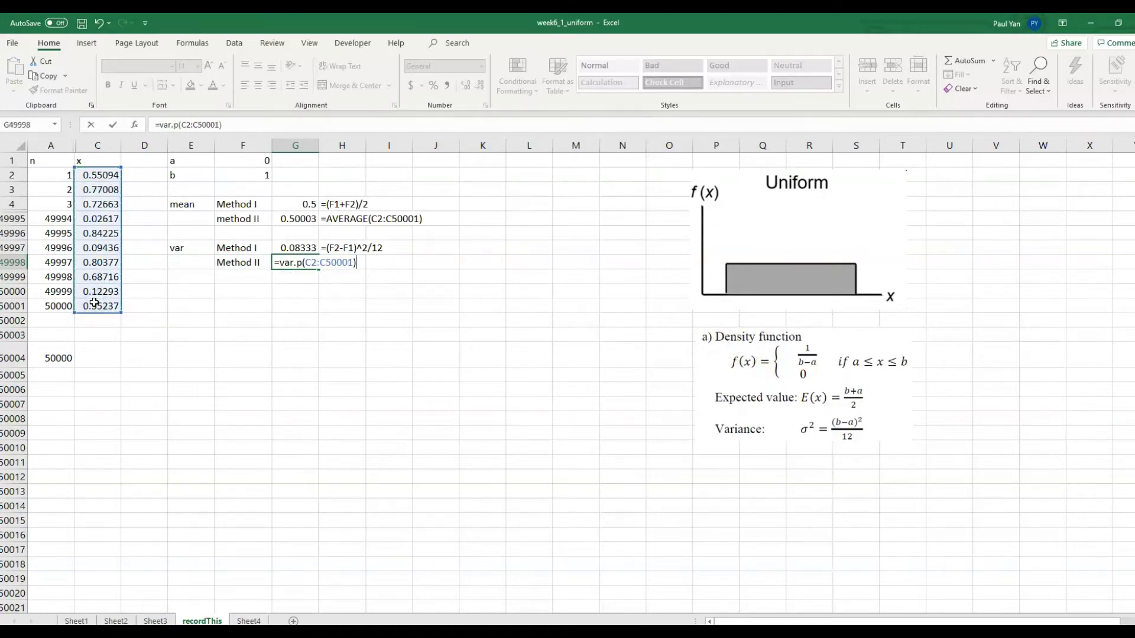
{"action": "key", "text": "Return"}
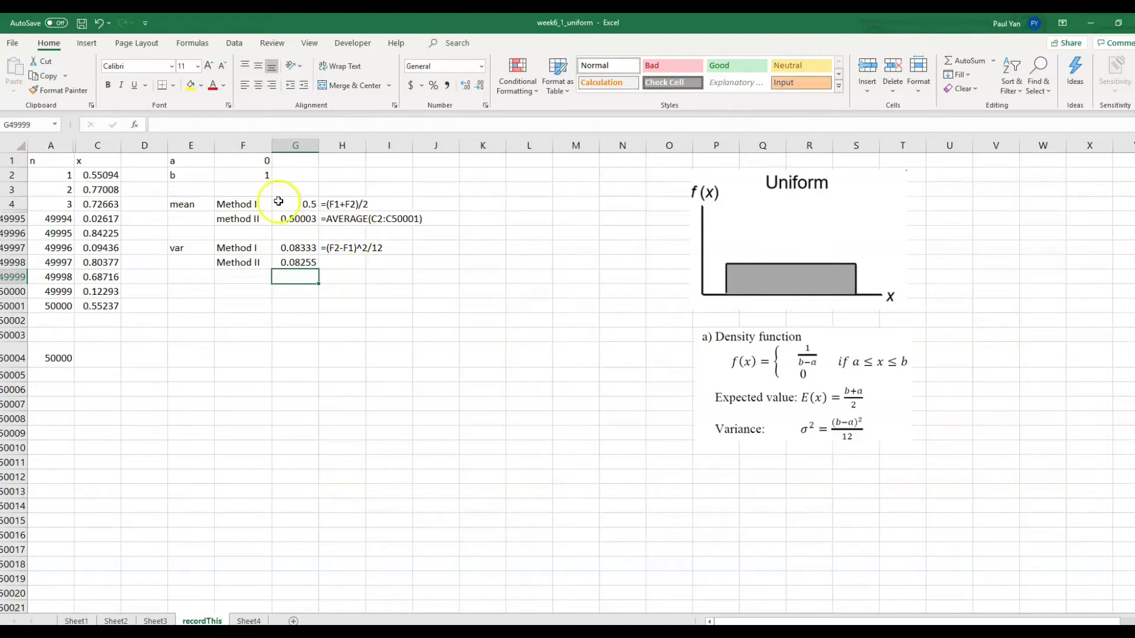
- Hide columns E through I and reposition the Uniform graph and density formula pictures around columns W to AA
{"action": "left_click_drag", "start_coordinate": [190, 146], "coordinate": [394, 171]}
{"action": "right_click", "coordinate": [285, 147]}
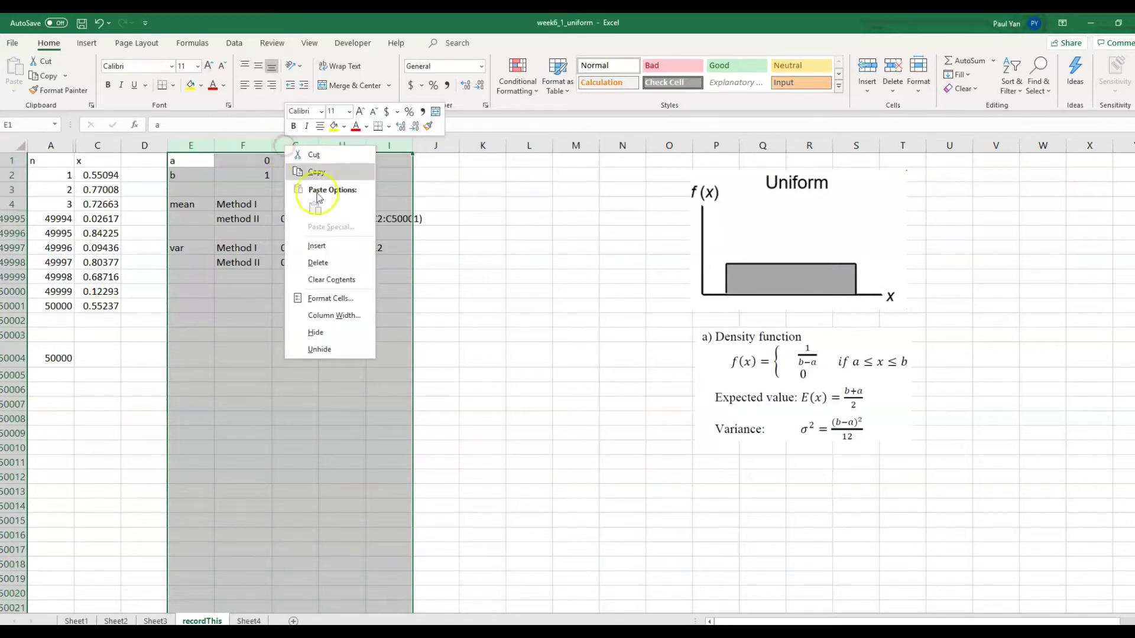
{"action": "left_click", "coordinate": [325, 333]}
{"action": "left_click_drag", "start_coordinate": [521, 211], "coordinate": [846, 205]}
{"action": "left_click_drag", "start_coordinate": [620, 376], "coordinate": [953, 371]}
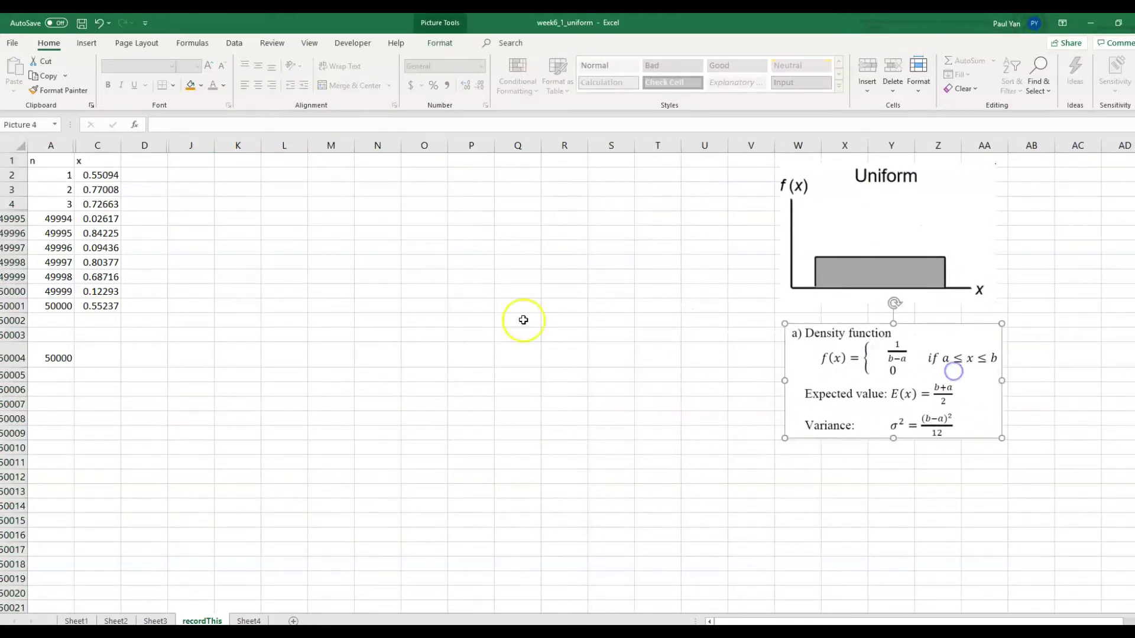
- Enter the parameter labels a and b in L1:L2, with values 3 and 10 in M1:M2
{"action": "left_click", "coordinate": [290, 163]}
{"action": "type", "text": "a"}
{"action": "key", "text": "Return"}
{"action": "type", "text": "b"}
{"action": "key", "text": "Return"}
{"action": "left_click", "coordinate": [335, 164]}
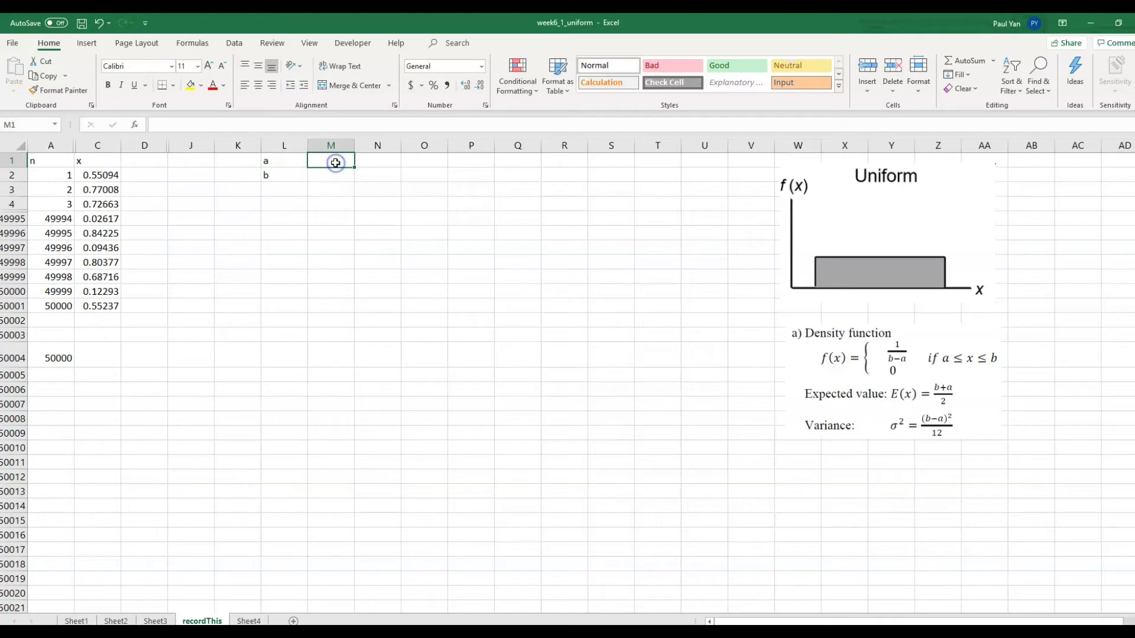
{"action": "type", "text": "3"}
{"action": "key", "text": "Return"}
{"action": "type", "text": "10"}
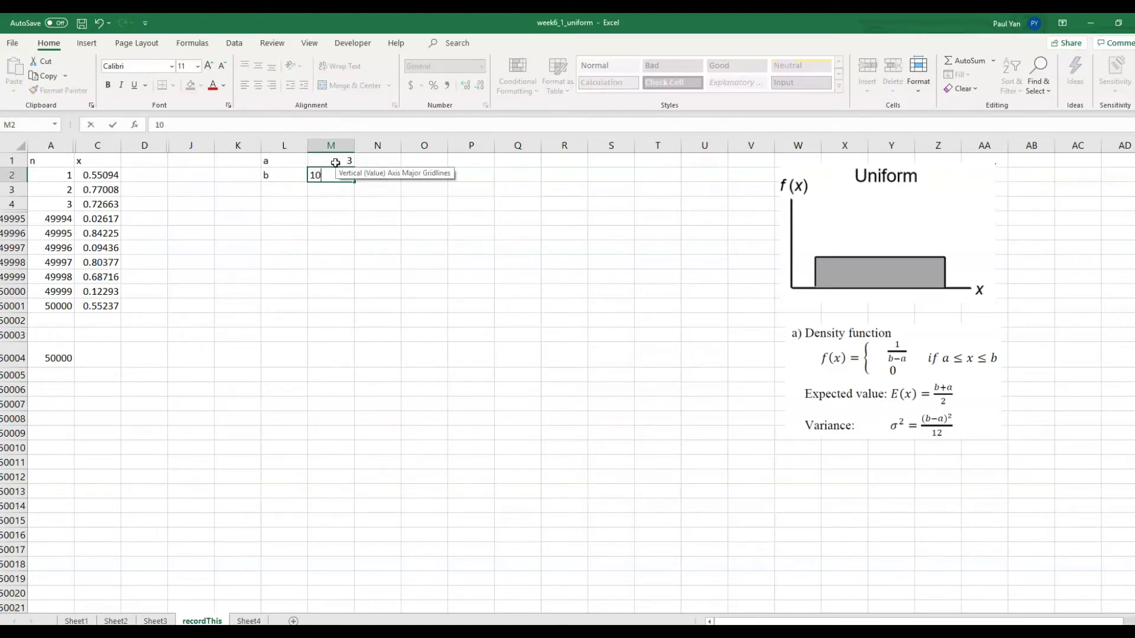
{"action": "key", "text": "Return"}
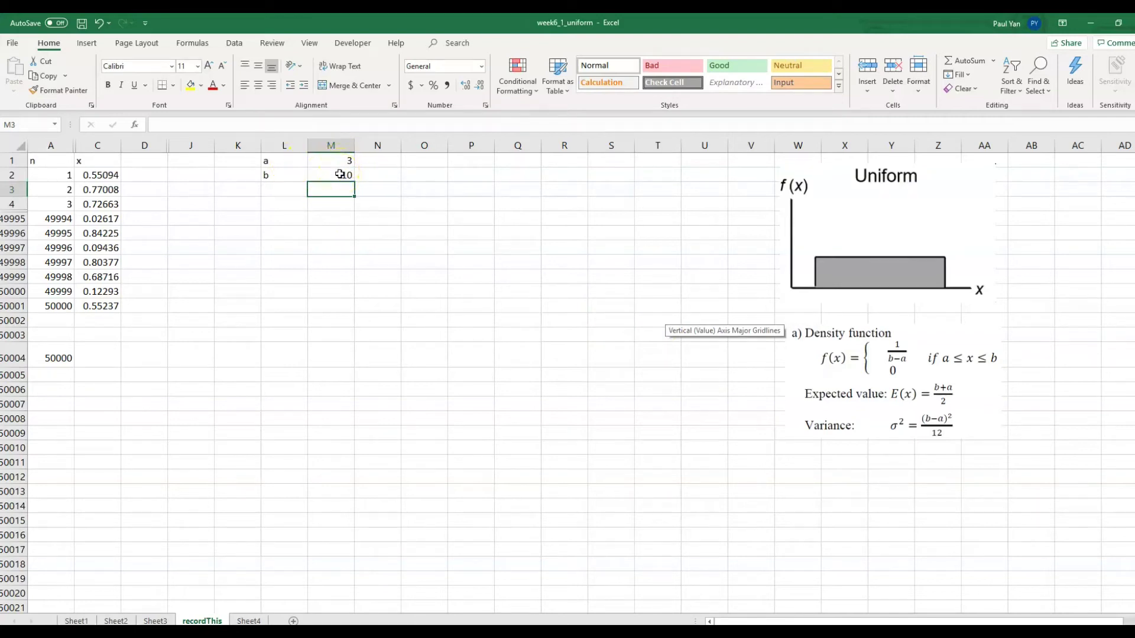
- Label D1 as y and calculate the first scaled value in D2 with =$M$1+C2*($M$2-M1)
{"action": "left_click", "coordinate": [132, 158]}
{"action": "type", "text": "y"}
{"action": "key", "text": "Return"}
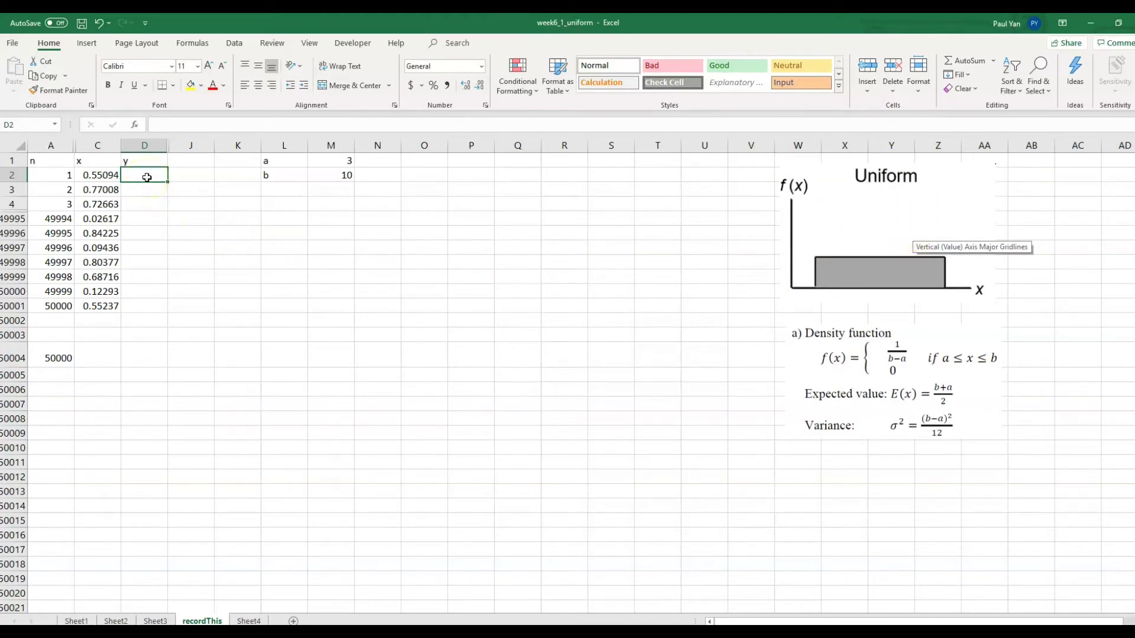
{"action": "type", "text": "="}
{"action": "left_click", "coordinate": [335, 160]}
{"action": "key", "text": "F4"}
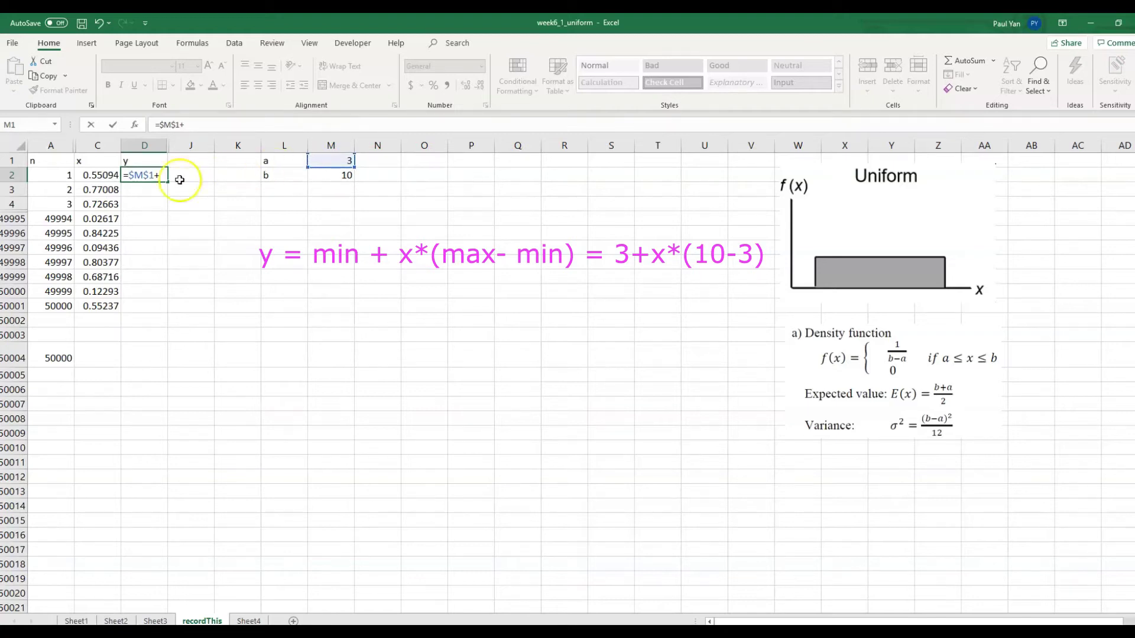
{"action": "left_click", "coordinate": [96, 173]}
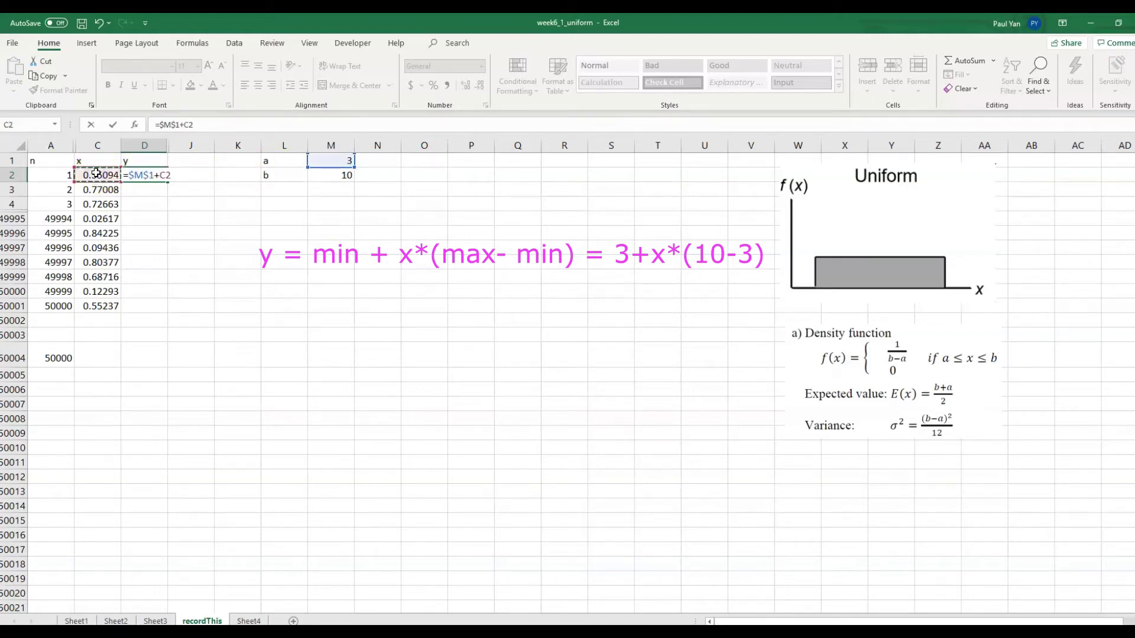
{"action": "type", "text": "*("}
{"action": "left_click", "coordinate": [327, 174]}
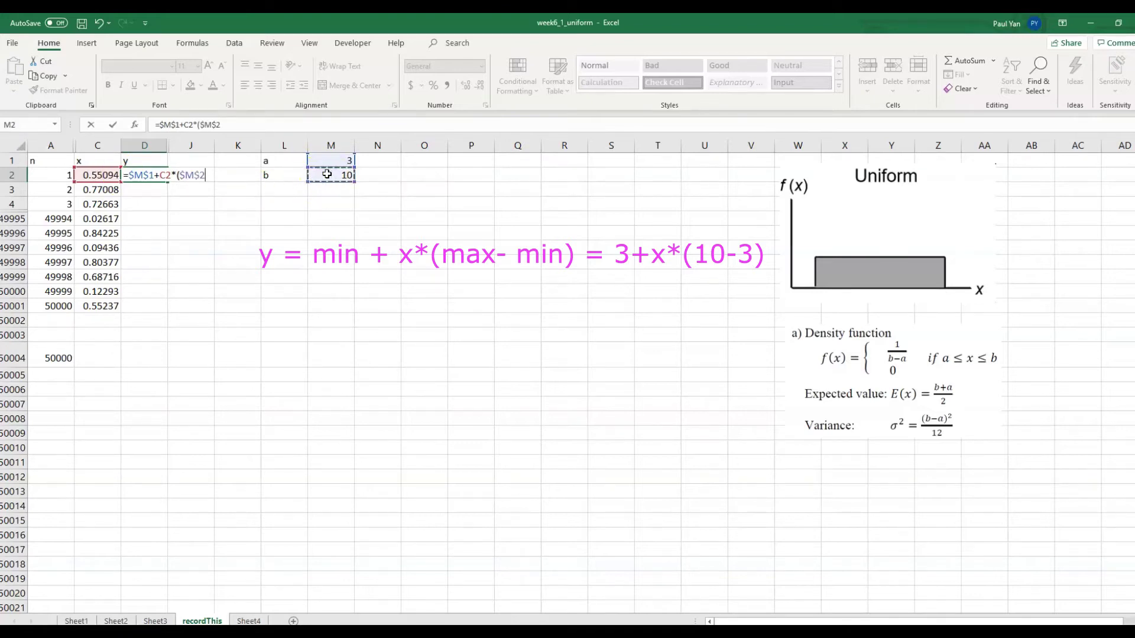
{"action": "type", "text": "-"}
{"action": "left_click", "coordinate": [345, 160]}
{"action": "type", "text": ")"}
{"action": "key", "text": "Return"}
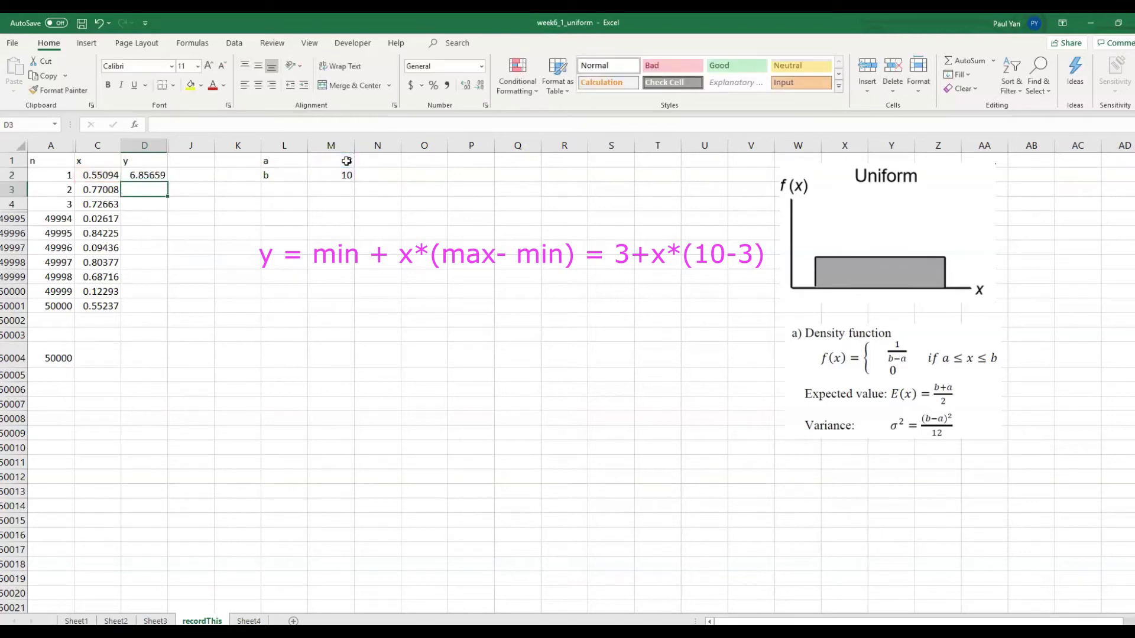
- Display the D2 formula as text in J2 with =showFormula(D2) and widen column K so the text fits
{"action": "left_click", "coordinate": [148, 175]}
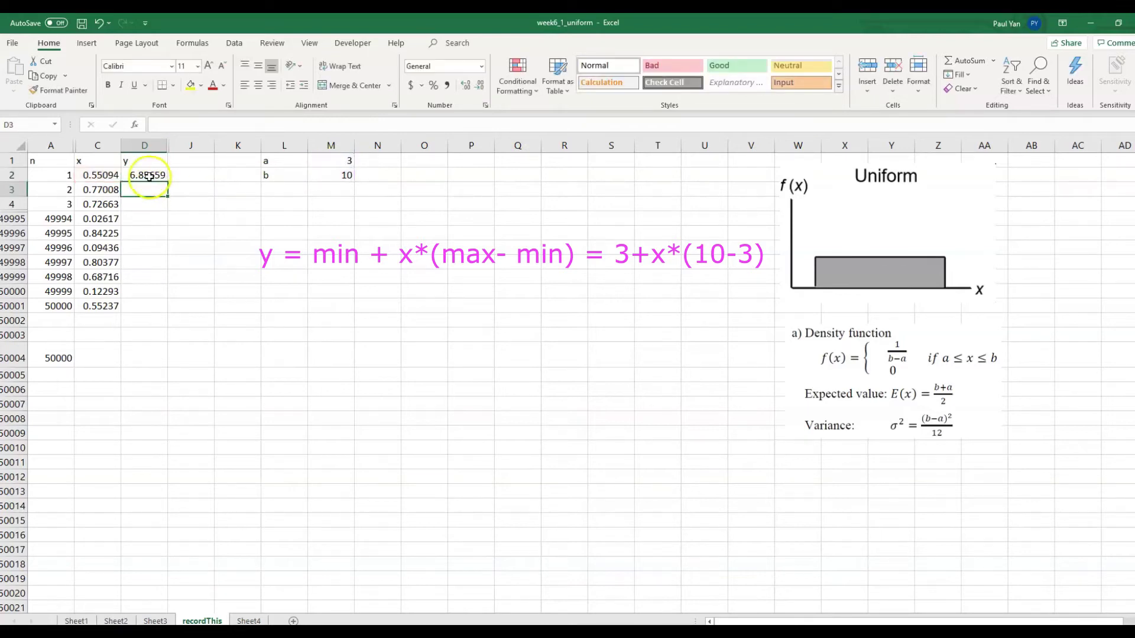
{"action": "left_click", "coordinate": [202, 179]}
{"action": "type", "text": "=sh"}
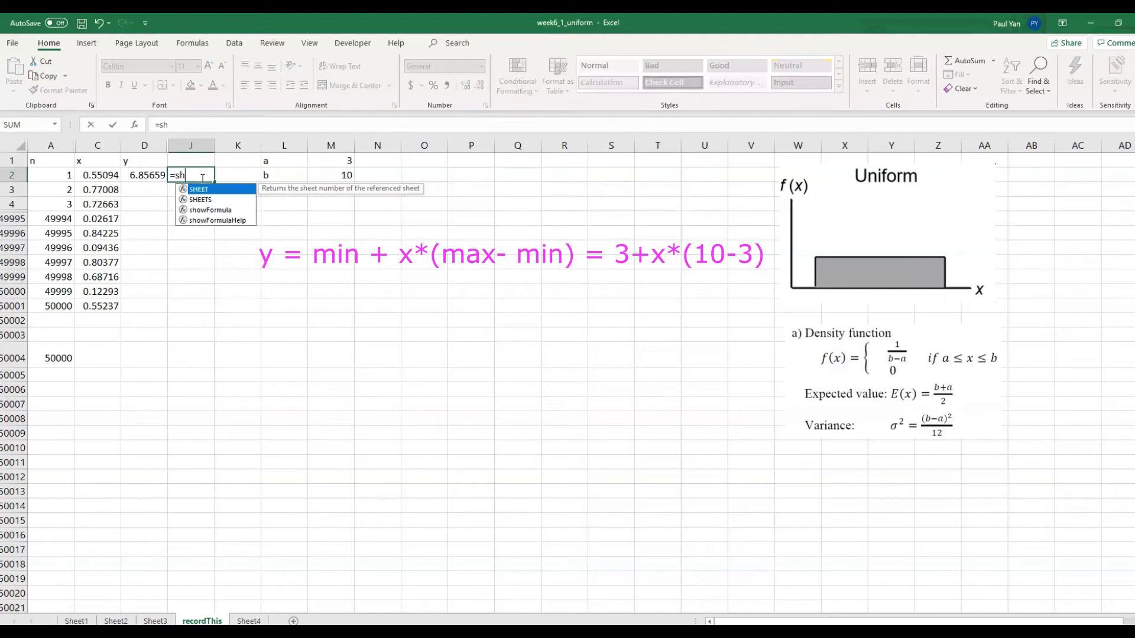
{"action": "type", "text": "owFormula("}
{"action": "left_click", "coordinate": [152, 174]}
{"action": "key", "text": "Return"}
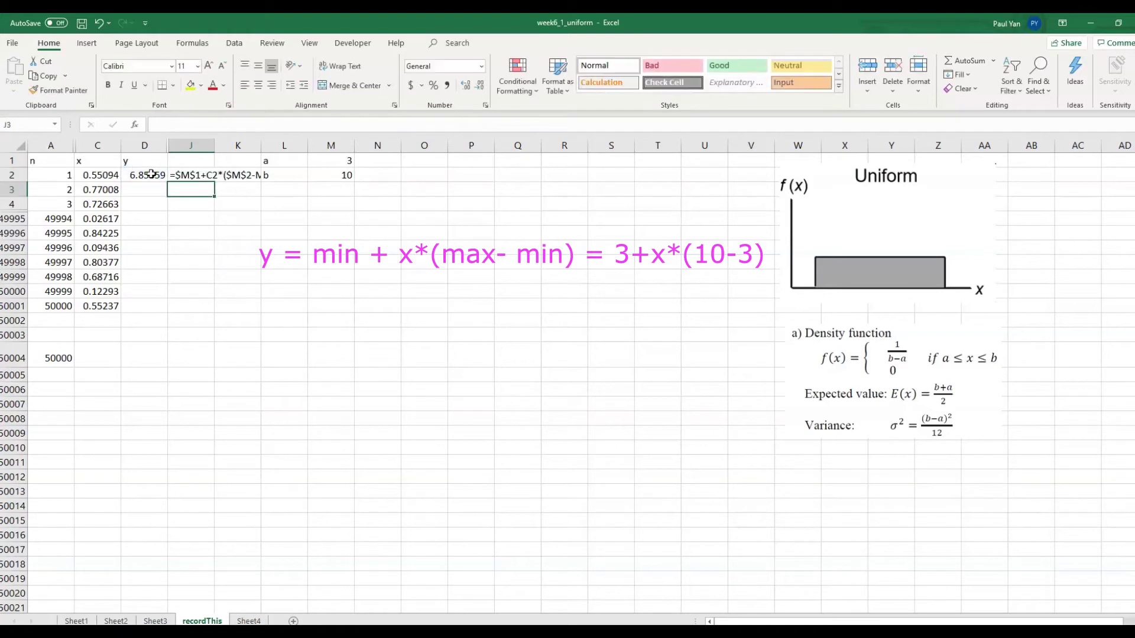
{"action": "left_click_drag", "start_coordinate": [261, 145], "coordinate": [319, 145]}
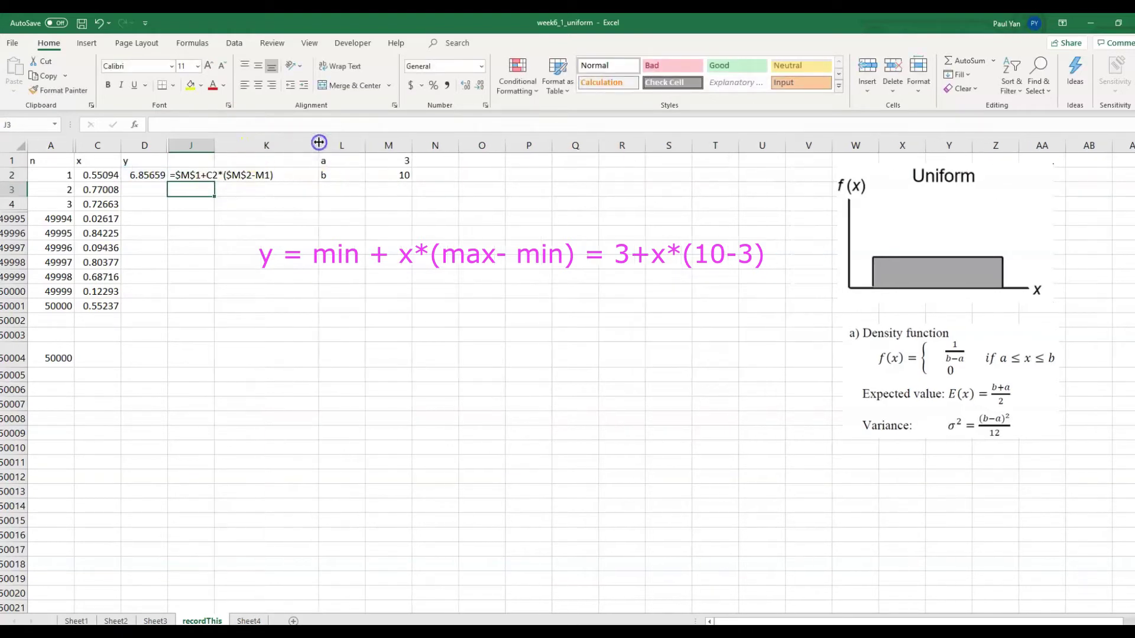
{"action": "left_click", "coordinate": [198, 175]}
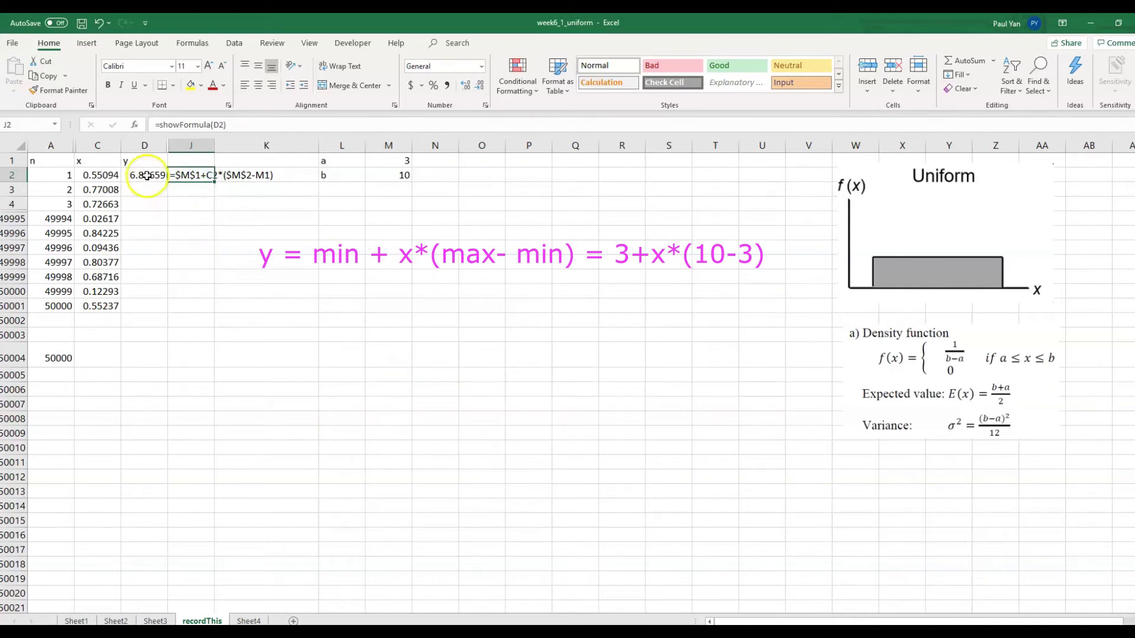
{"action": "left_click_drag", "start_coordinate": [92, 176], "coordinate": [94, 299]}
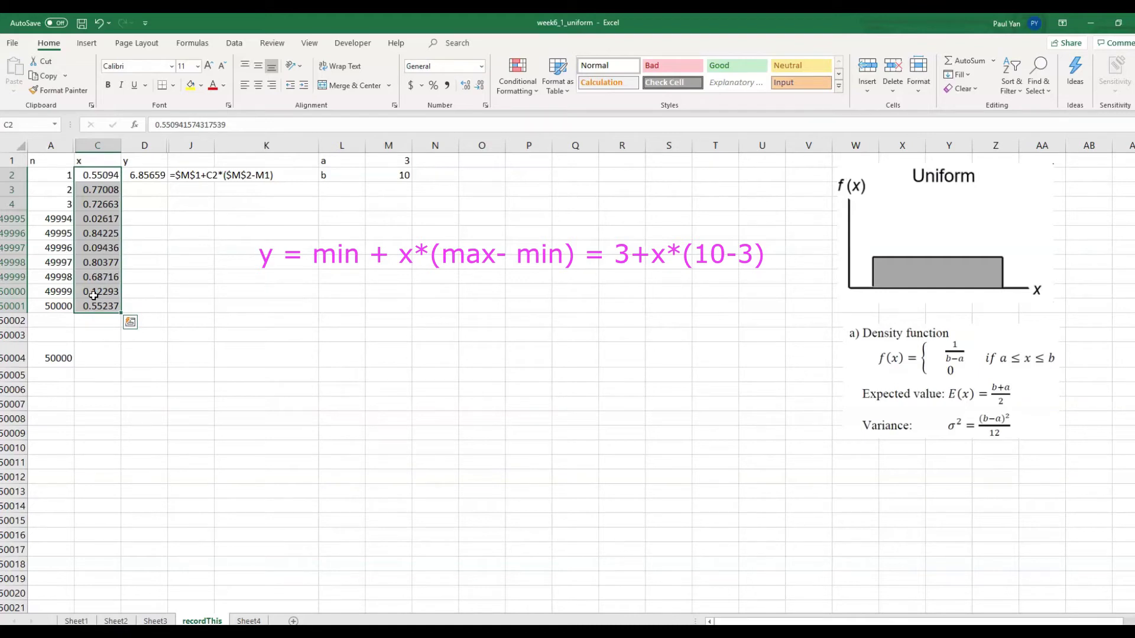
{"action": "left_click", "coordinate": [379, 333]}
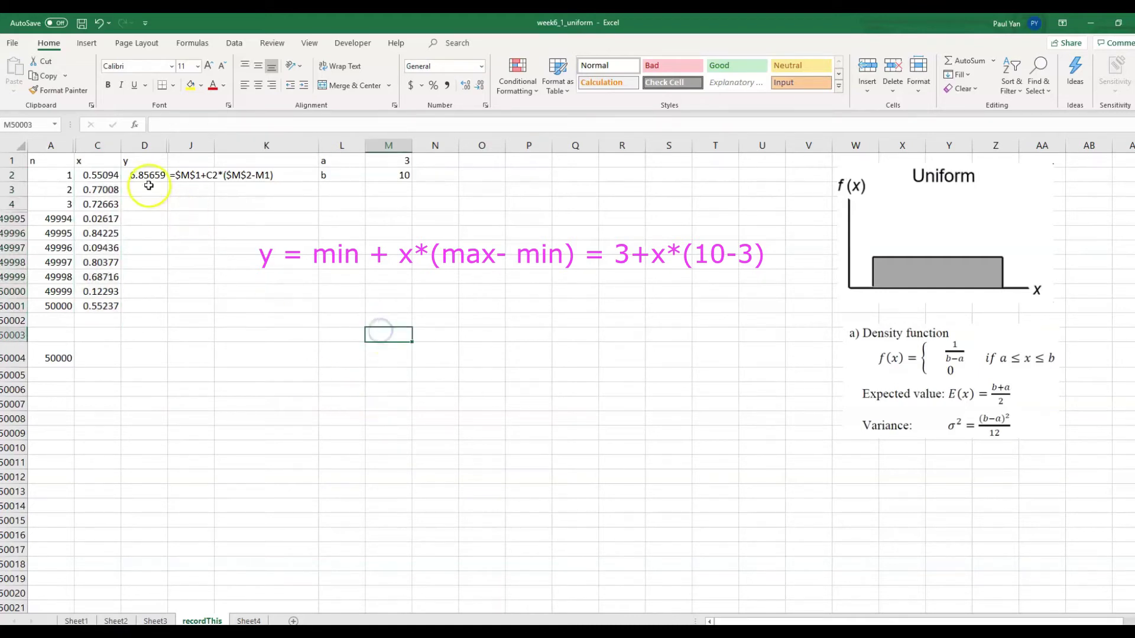
{"action": "left_click", "coordinate": [94, 177]}
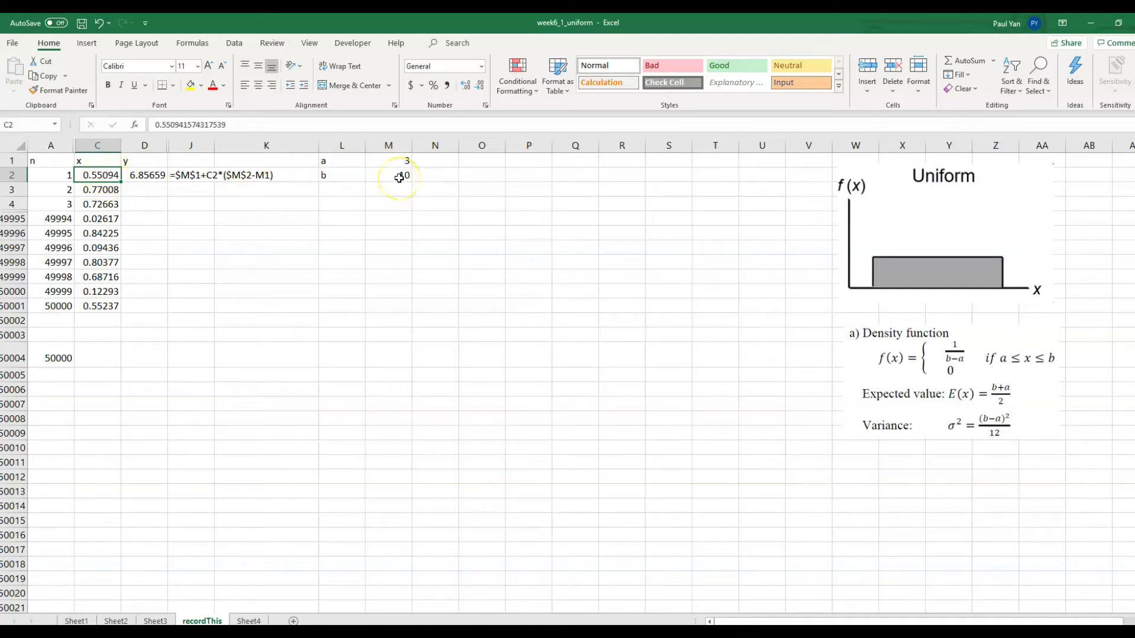
- Make the last M1 reference in the D2 formula absolute, giving =$M$1+C2*($M$2-$M$1)
{"action": "left_click", "coordinate": [147, 176]}
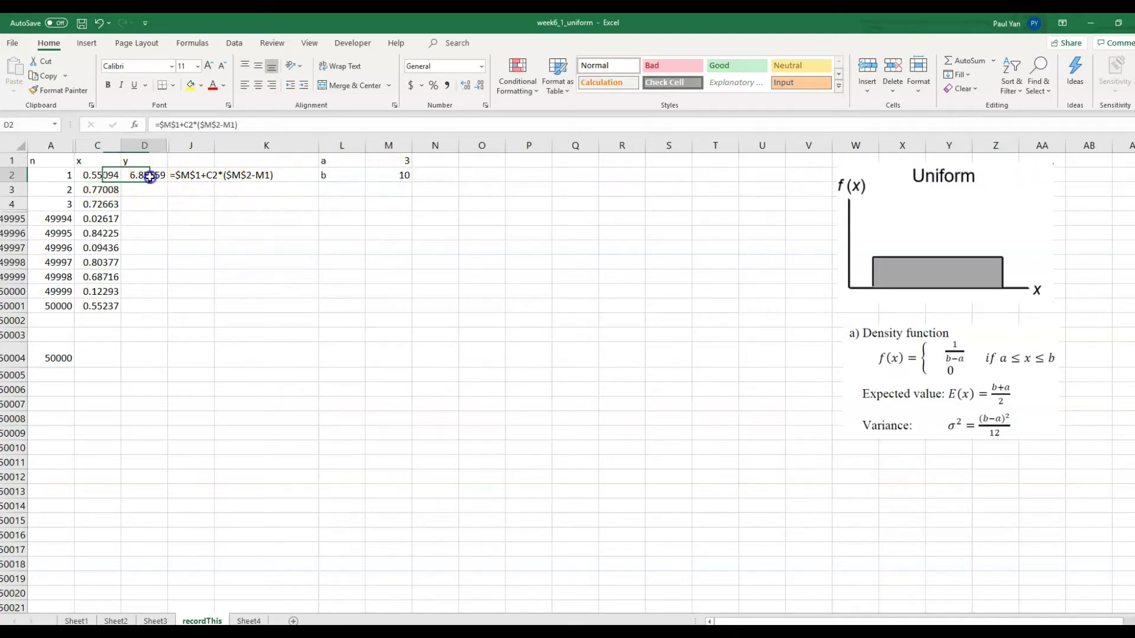
{"action": "left_click", "coordinate": [230, 125]}
{"action": "key", "text": "F4"}
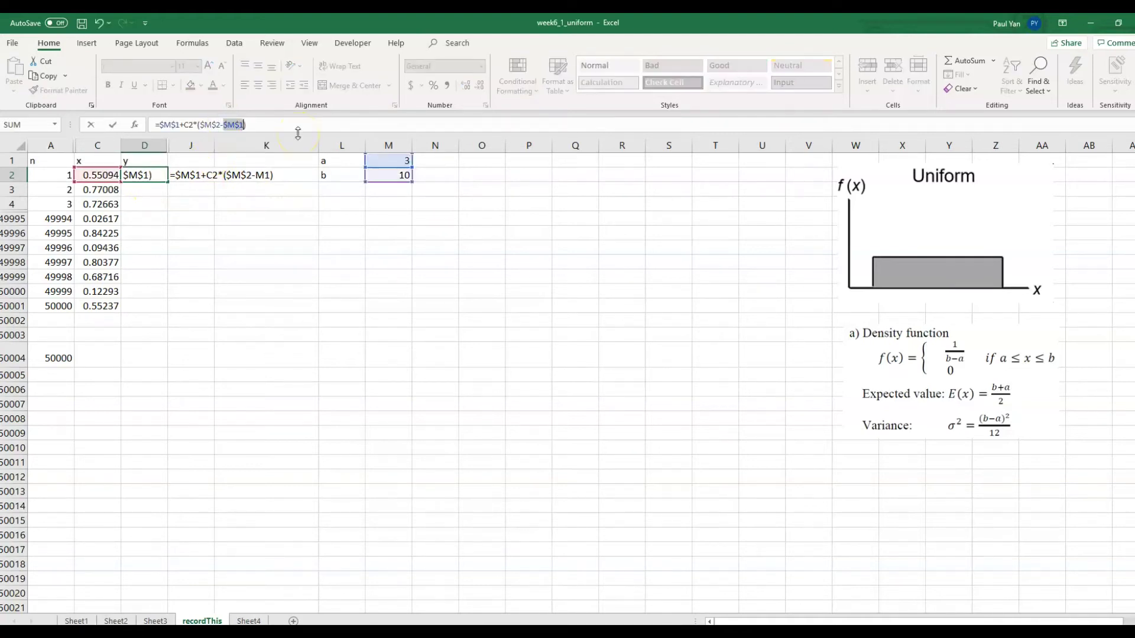
{"action": "key", "text": "Return"}
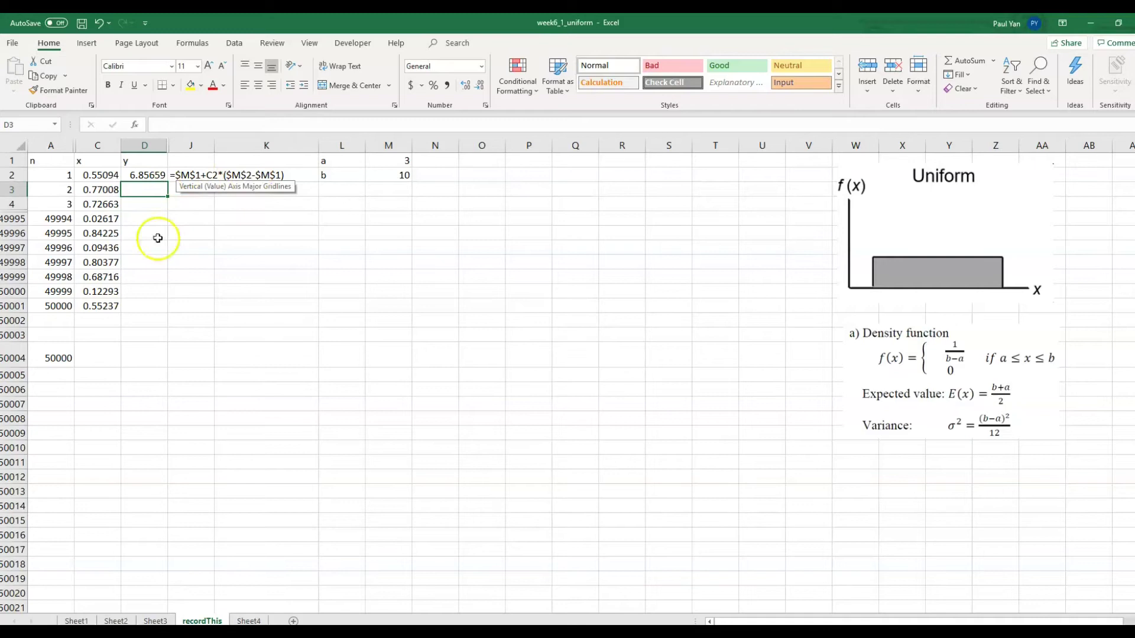
- Test the y formula by entering 0 and then 1 as the x value in C2, undoing each entry
{"action": "left_click", "coordinate": [105, 173]}
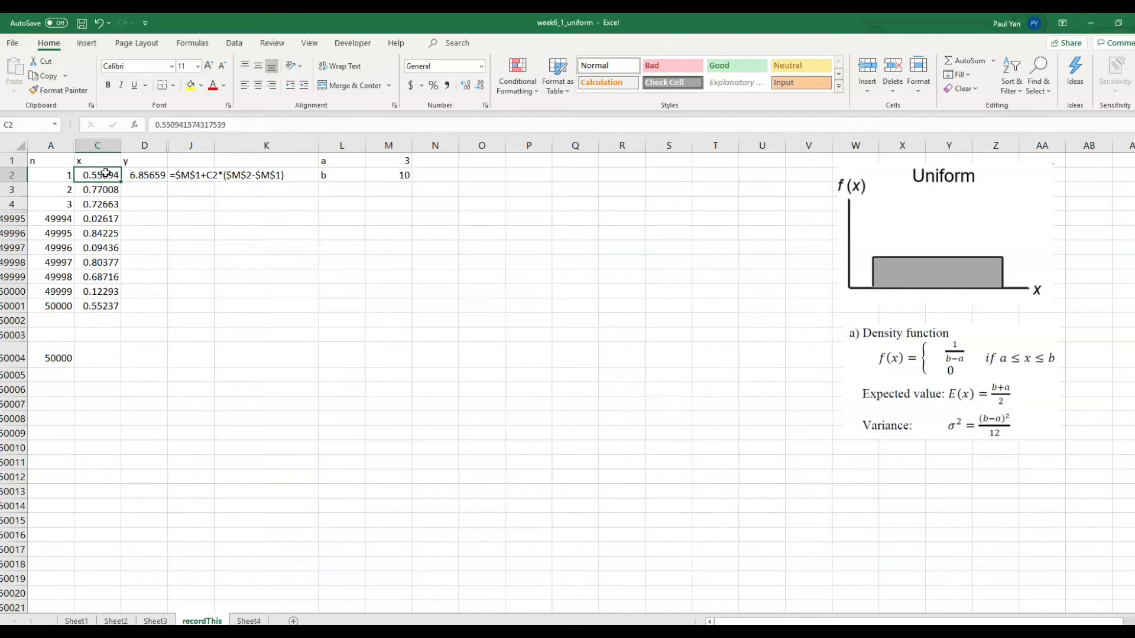
{"action": "type", "text": "0"}
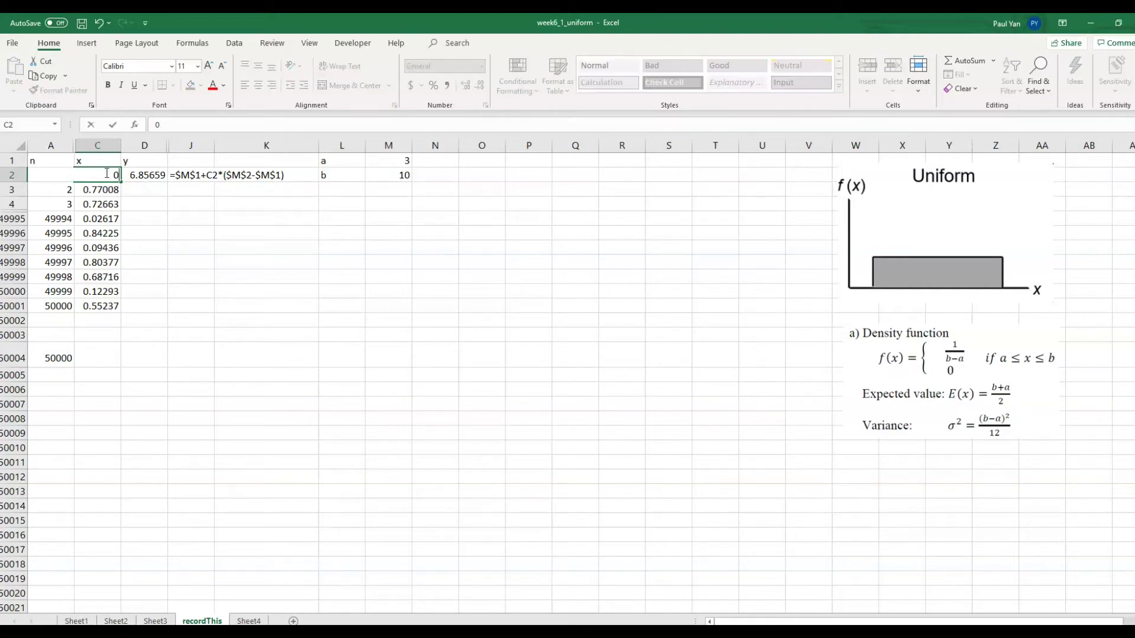
{"action": "key", "text": "Return"}
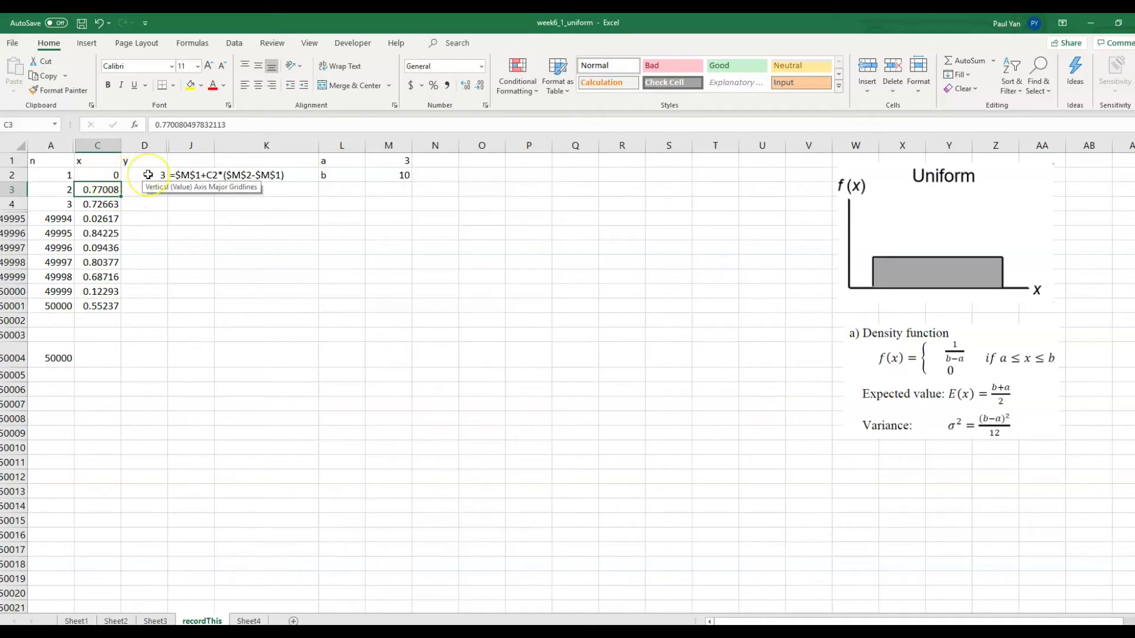
{"action": "left_click", "coordinate": [102, 23]}
{"action": "left_click", "coordinate": [99, 176]}
{"action": "type", "text": "1"}
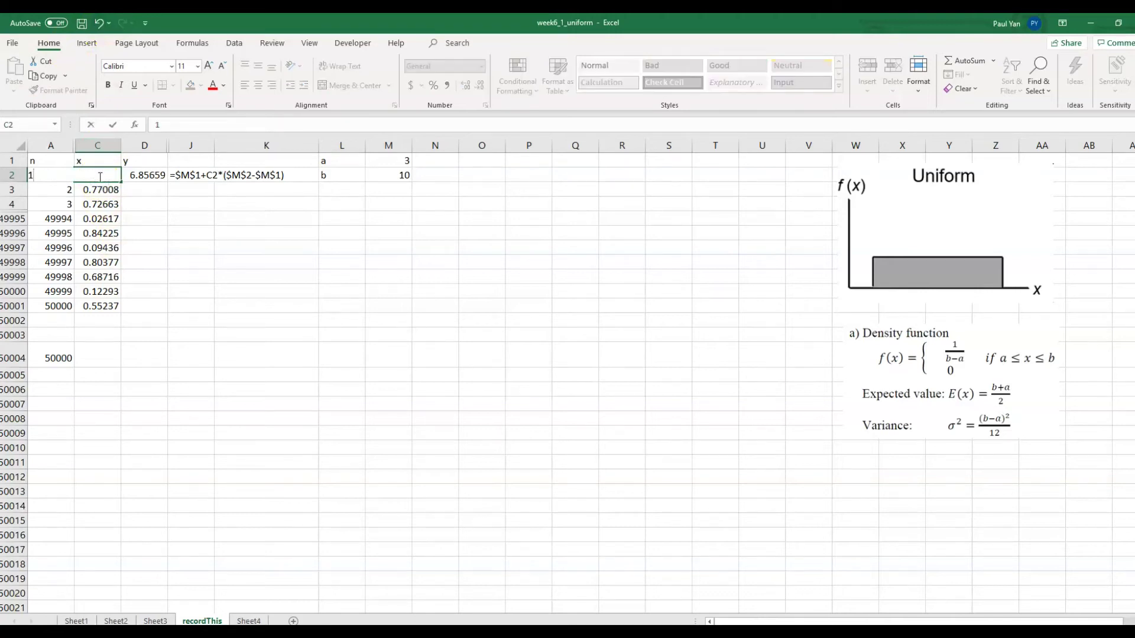
{"action": "key", "text": "Return"}
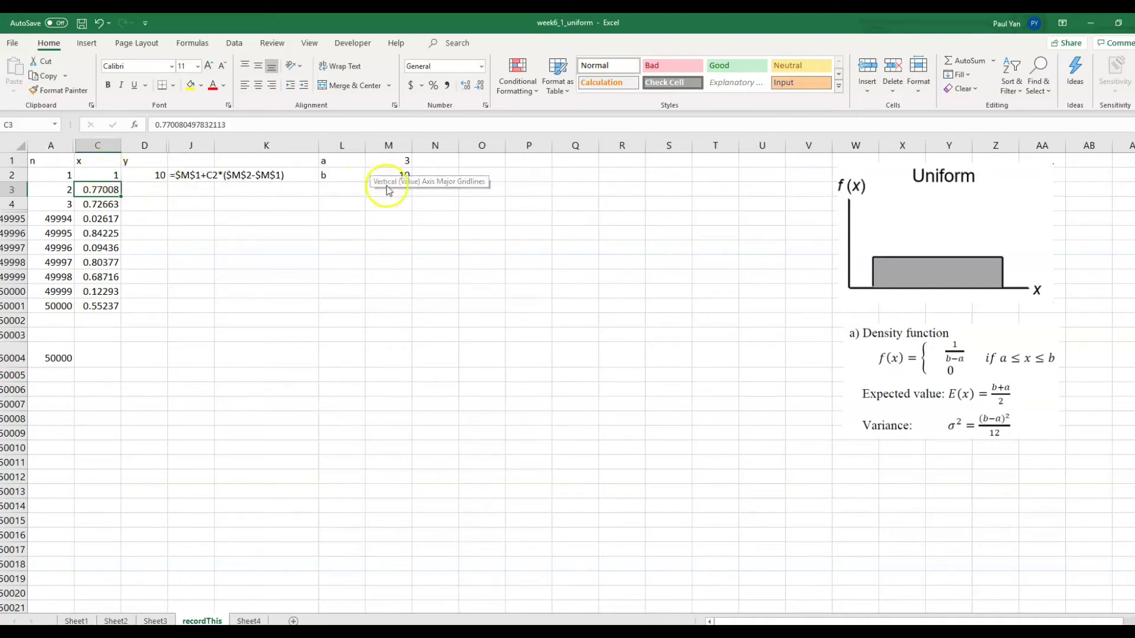
{"action": "left_click", "coordinate": [100, 24]}
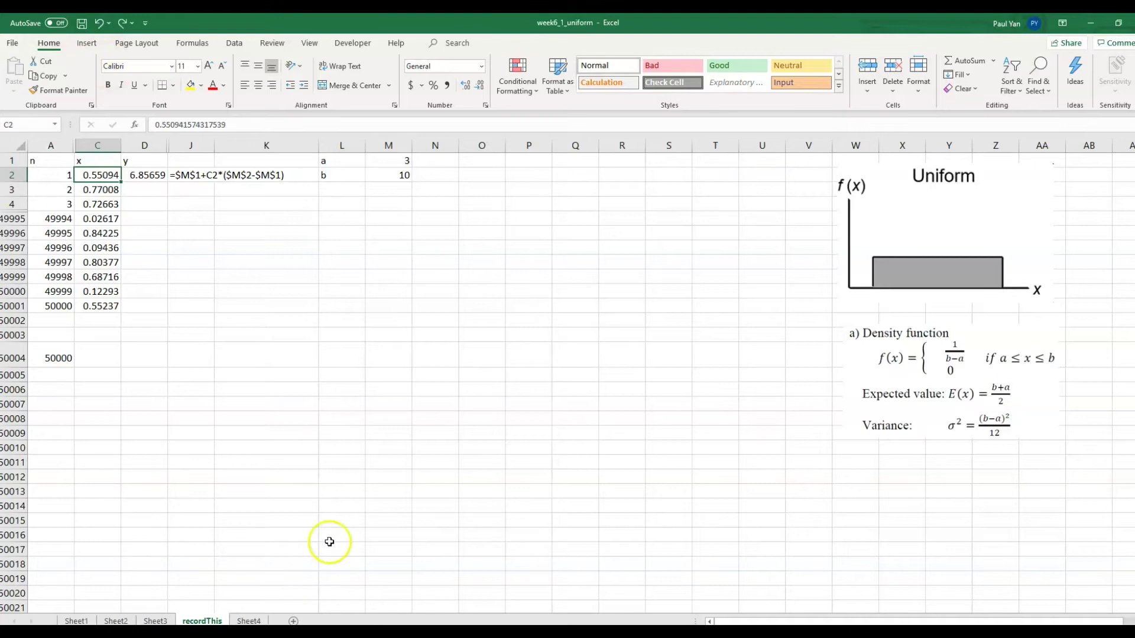
- Fill the y formula from D2 down through D50001
{"action": "left_click", "coordinate": [146, 173]}
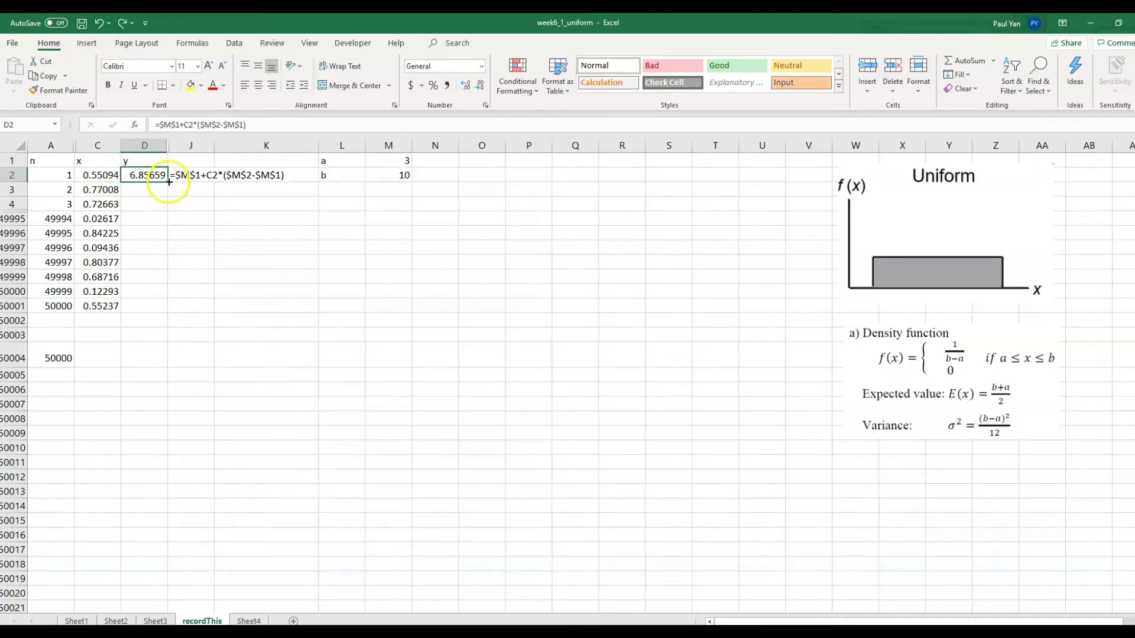
{"action": "left_click_drag", "start_coordinate": [169, 182], "coordinate": [167, 311]}
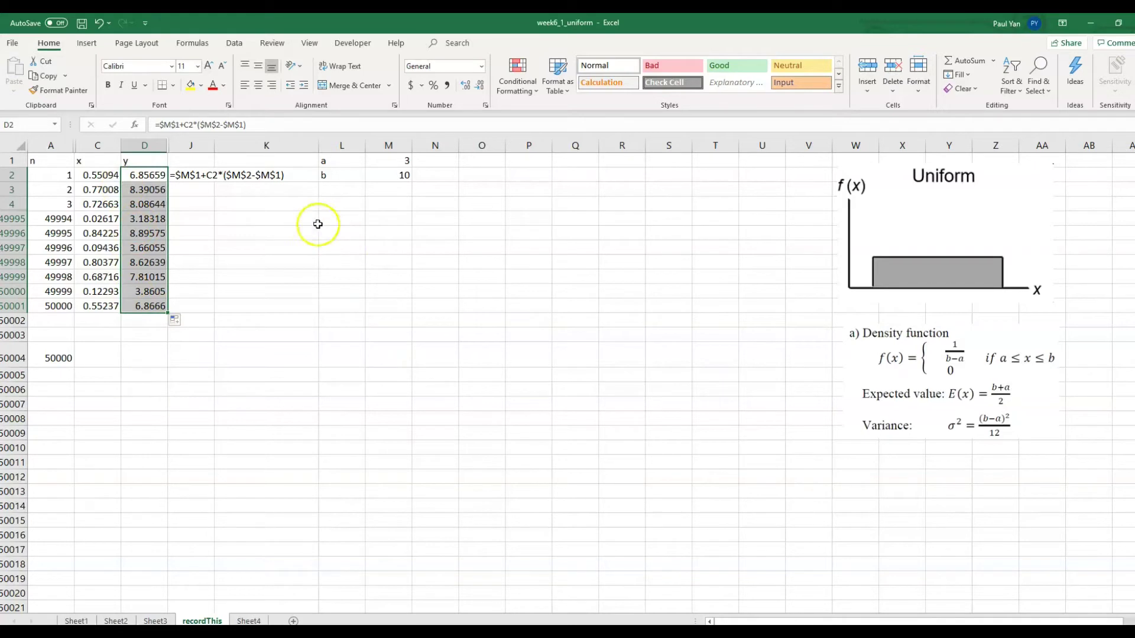
{"action": "left_click", "coordinate": [279, 204]}
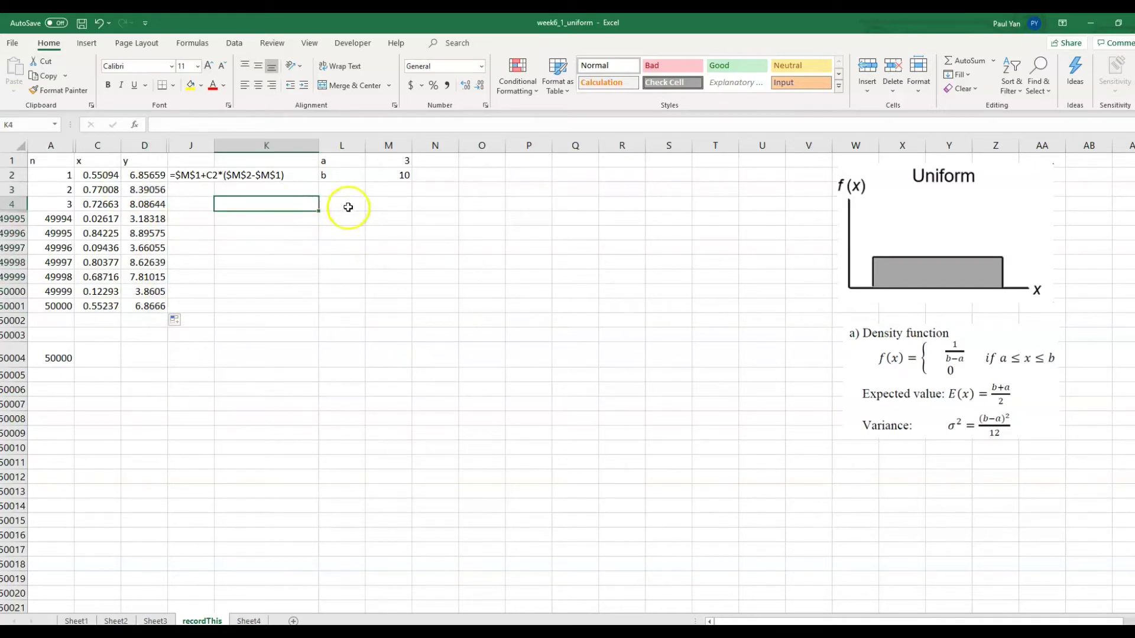
- Enter the labels mean in L4 and var in L49997, with Method I in M4
{"action": "left_click", "coordinate": [348, 205]}
{"action": "type", "text": "mean"}
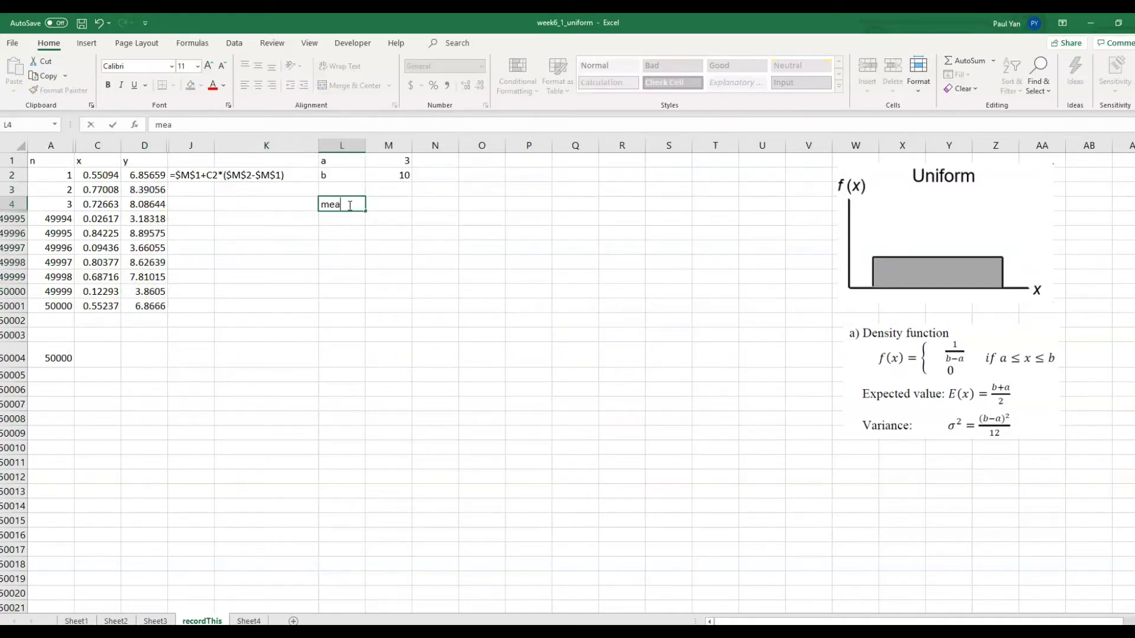
{"action": "key", "text": "Return"}
{"action": "key", "text": "Return"}
{"action": "key", "text": "Return"}
{"action": "type", "text": "var"}
{"action": "key", "text": "Return"}
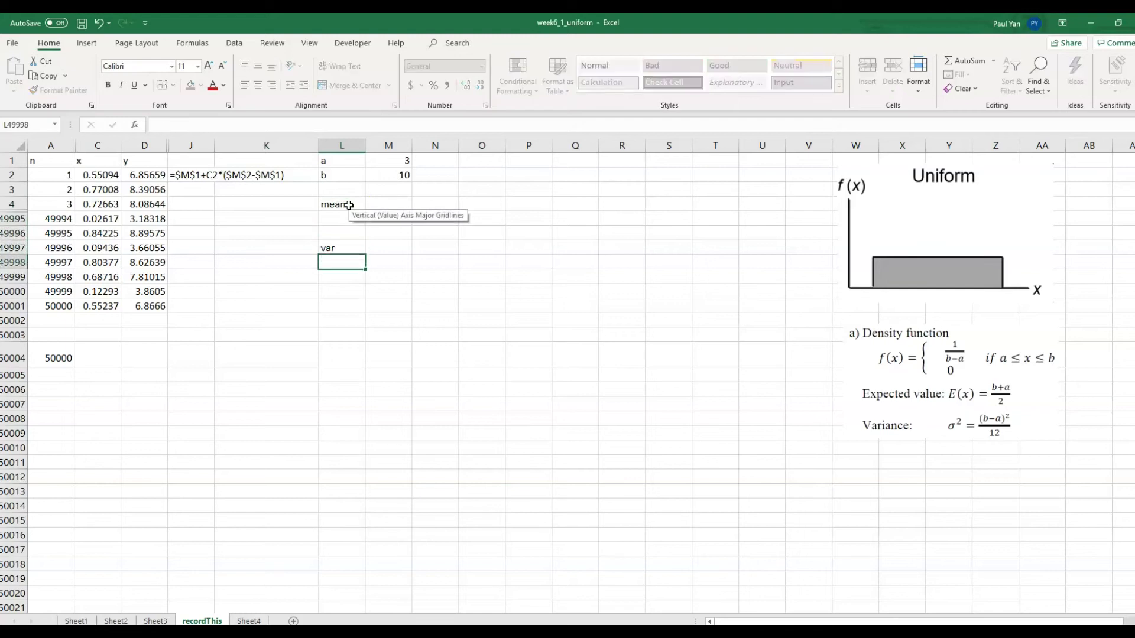
{"action": "left_click", "coordinate": [395, 205]}
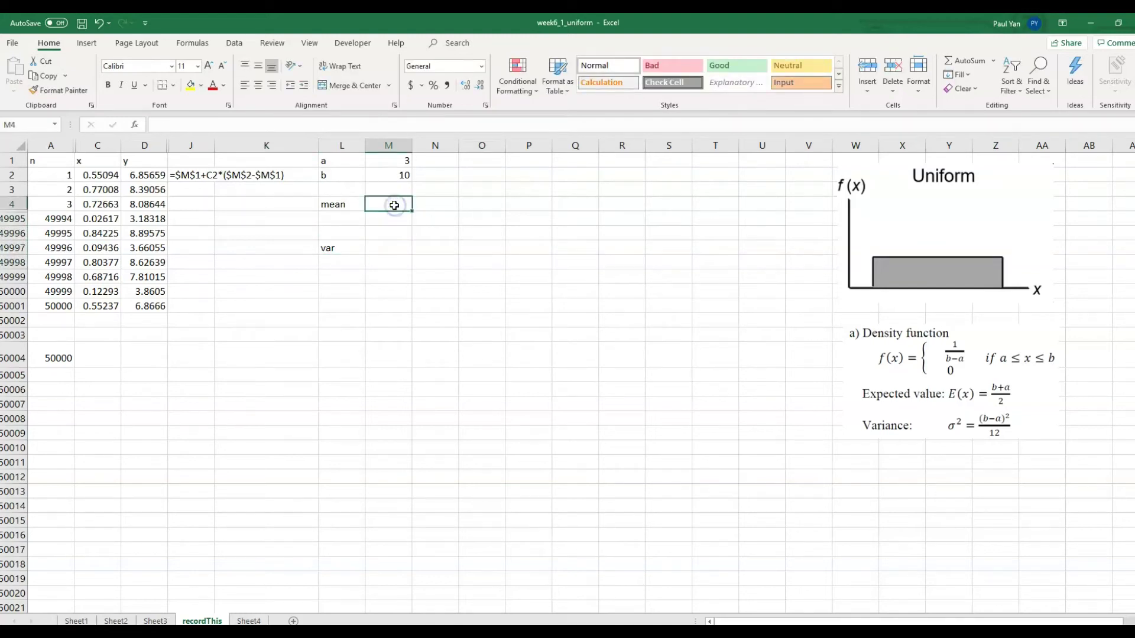
{"action": "type", "text": "Method I"}
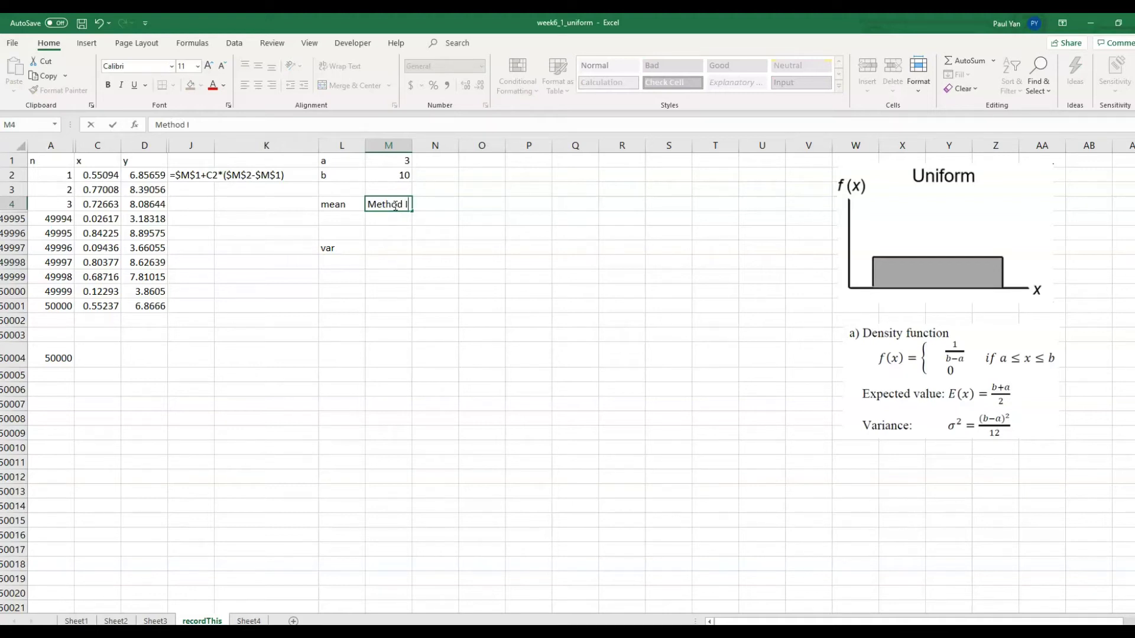
{"action": "key", "text": "Tab"}
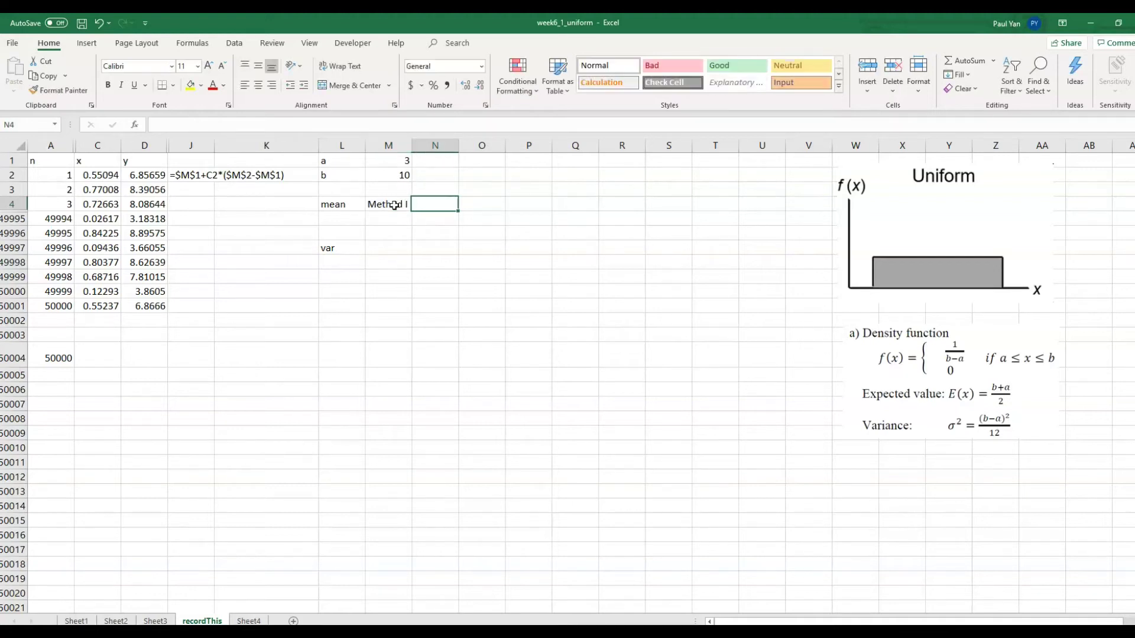
- Enter the formula =(M2-M1)/2 in N4 beside the mean's Method I label
{"action": "type", "text": "="}
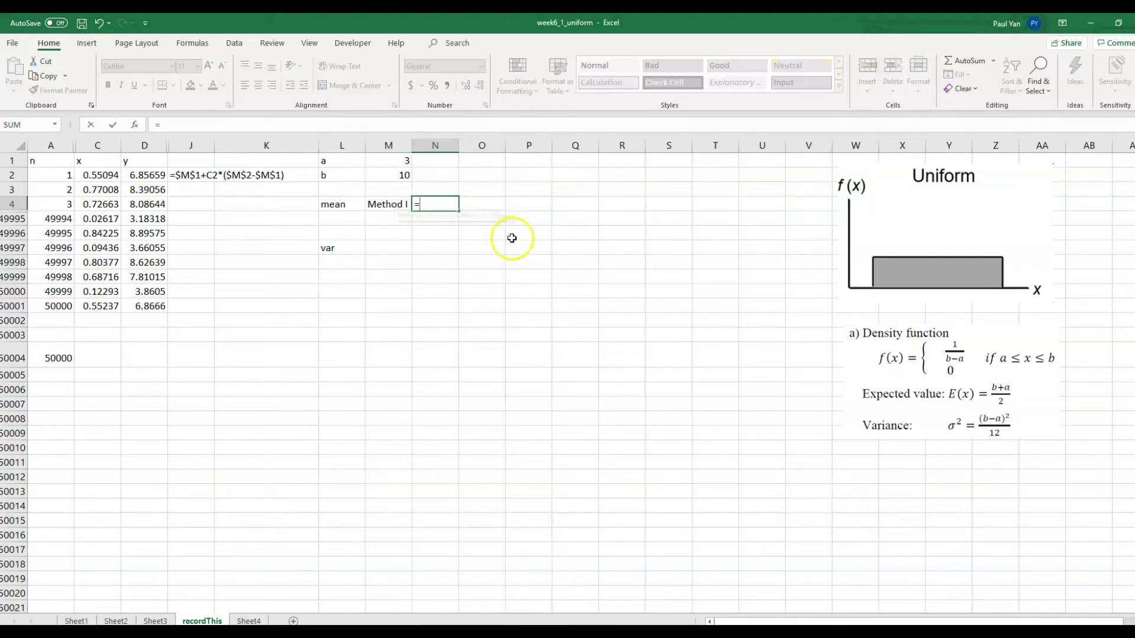
{"action": "left_click", "coordinate": [403, 161]}
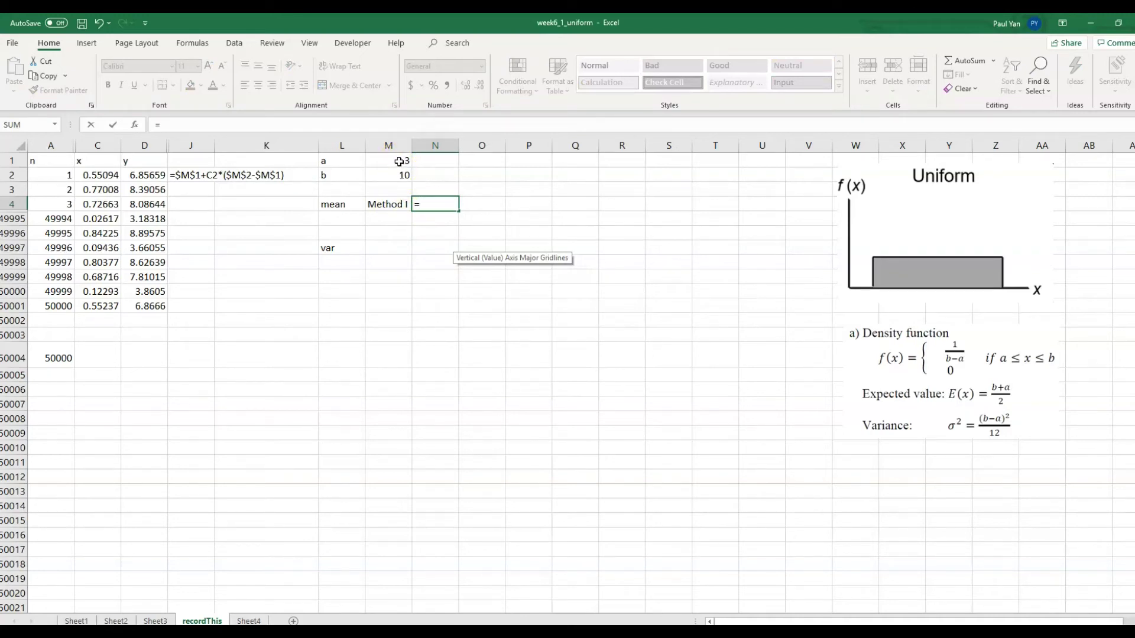
{"action": "left_click", "coordinate": [396, 176]}
{"action": "left_click", "coordinate": [396, 161]}
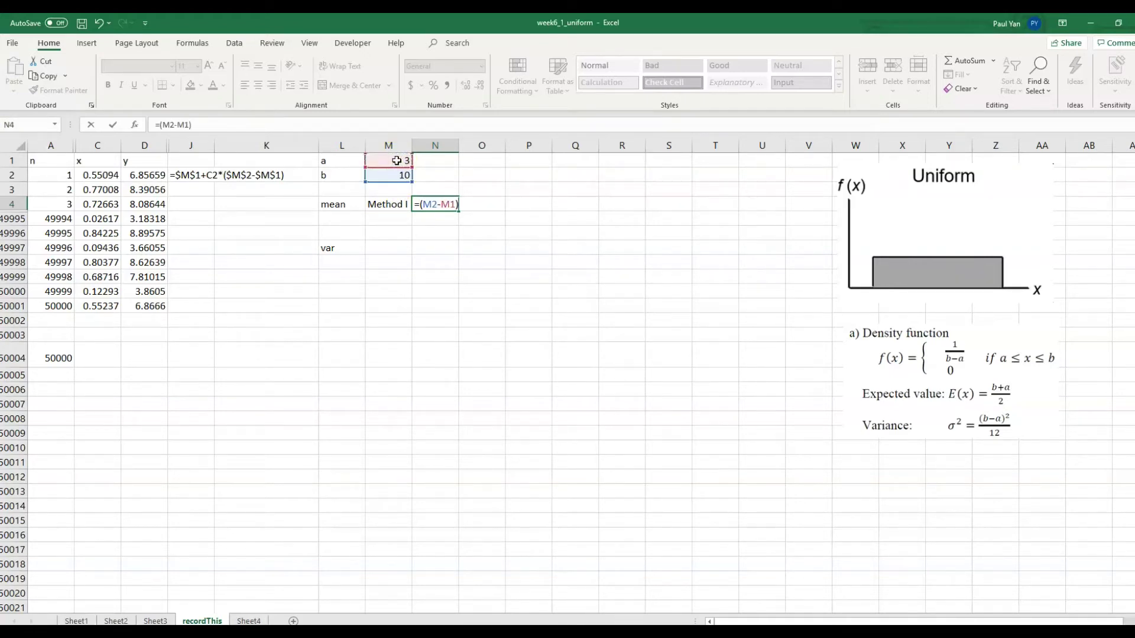
{"action": "key", "text": "Return"}
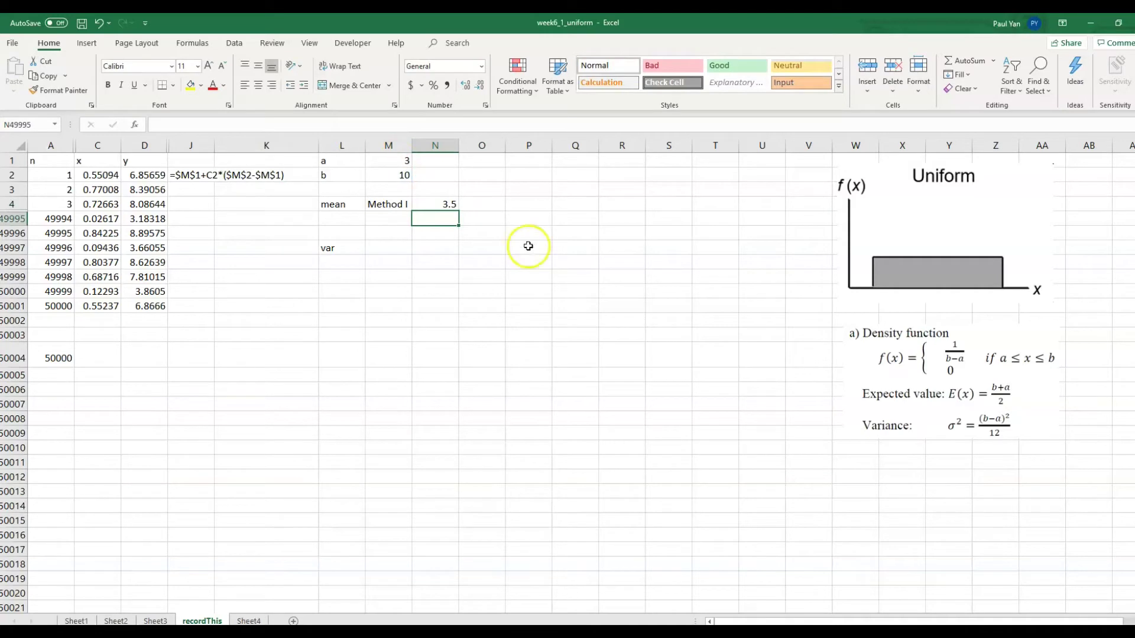
- Label M49995, directly below the mean's Method I cell, as Method II
{"action": "left_click", "coordinate": [393, 219]}
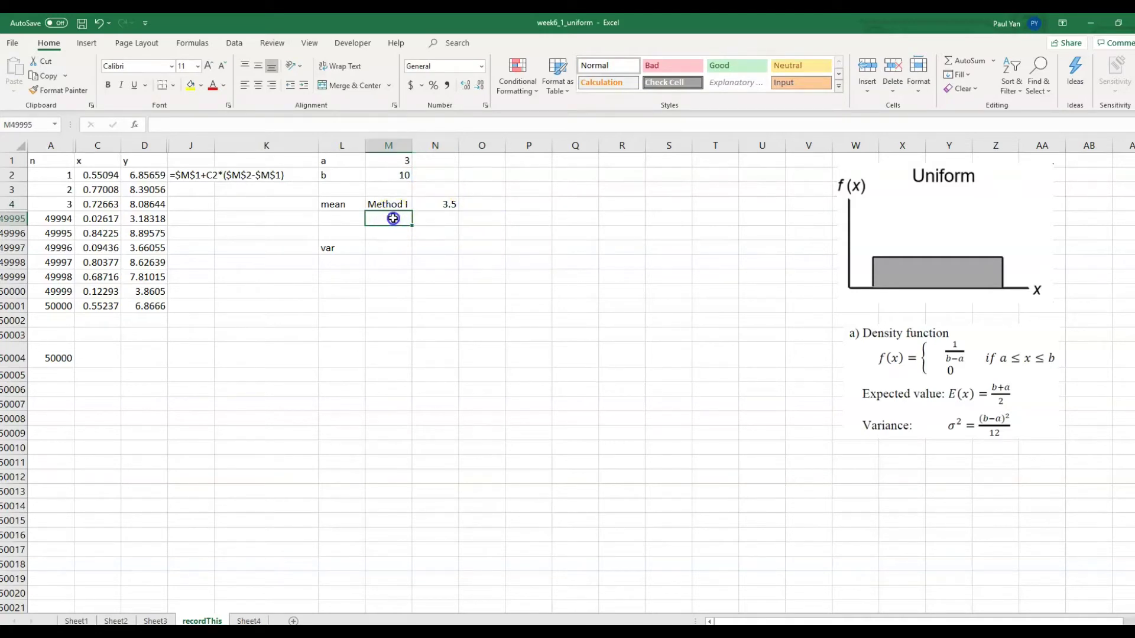
{"action": "type", "text": "Method II"}
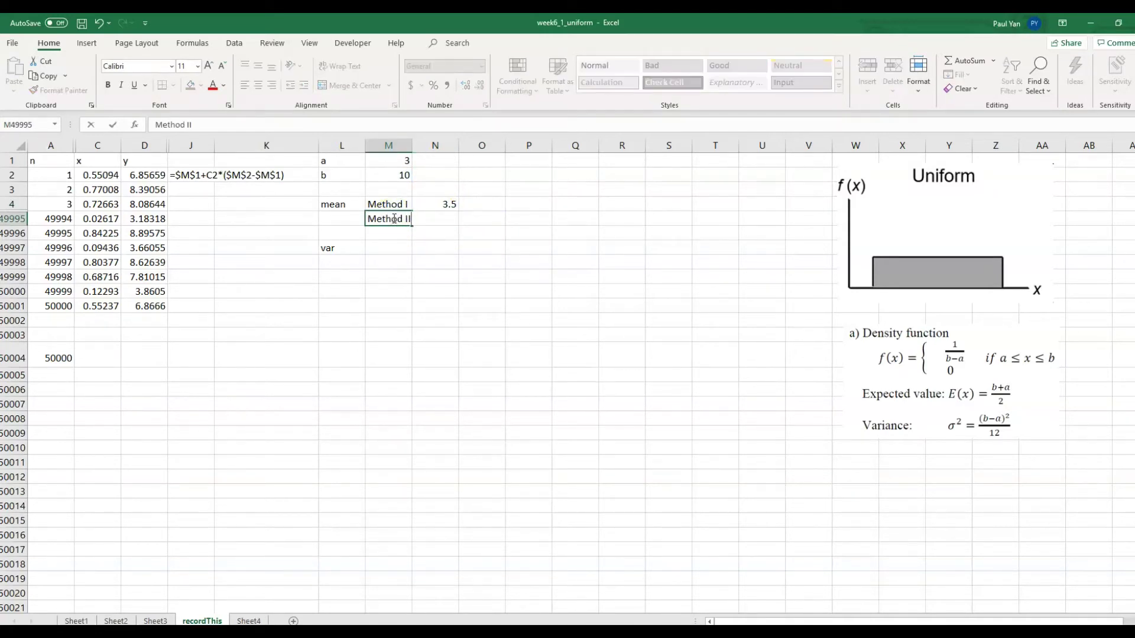
{"action": "key", "text": "Return"}
- Correct the theoretical mean formula in N4 to =(M2+M1)/2
{"action": "left_click", "coordinate": [423, 204]}
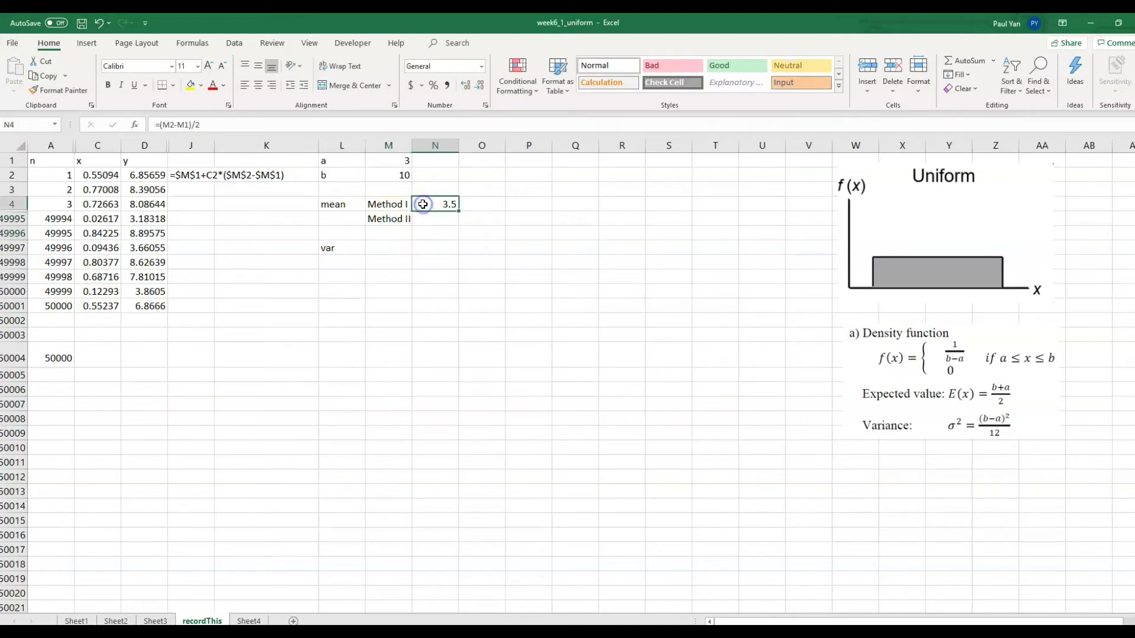
{"action": "left_click", "coordinate": [179, 125]}
{"action": "key", "text": "BackSpace"}
{"action": "type", "text": "+"}
{"action": "key", "text": "Return"}
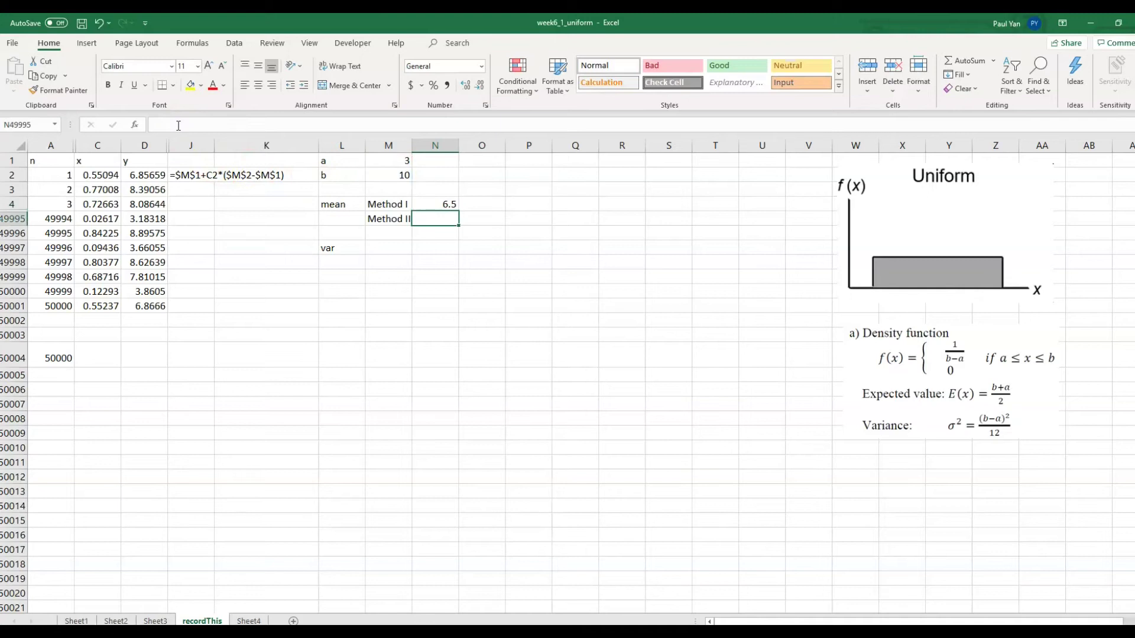
{"action": "left_click", "coordinate": [435, 204]}
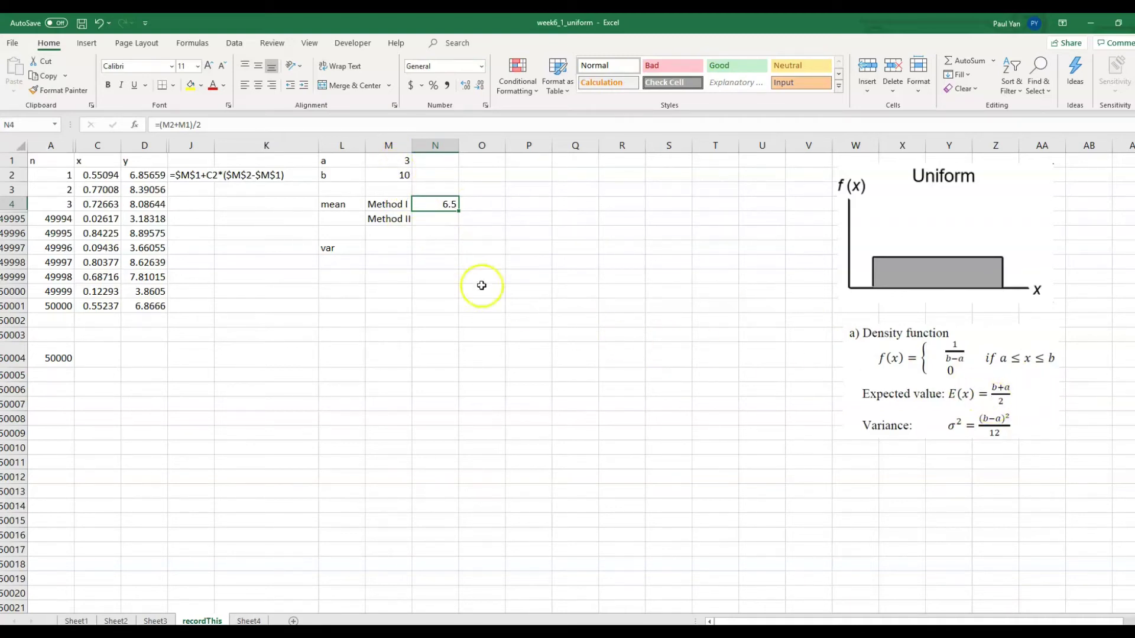
- Calculate the simulated mean of the y values in N49995 with =AVERAGE(D2:D50001)
{"action": "left_click", "coordinate": [434, 217]}
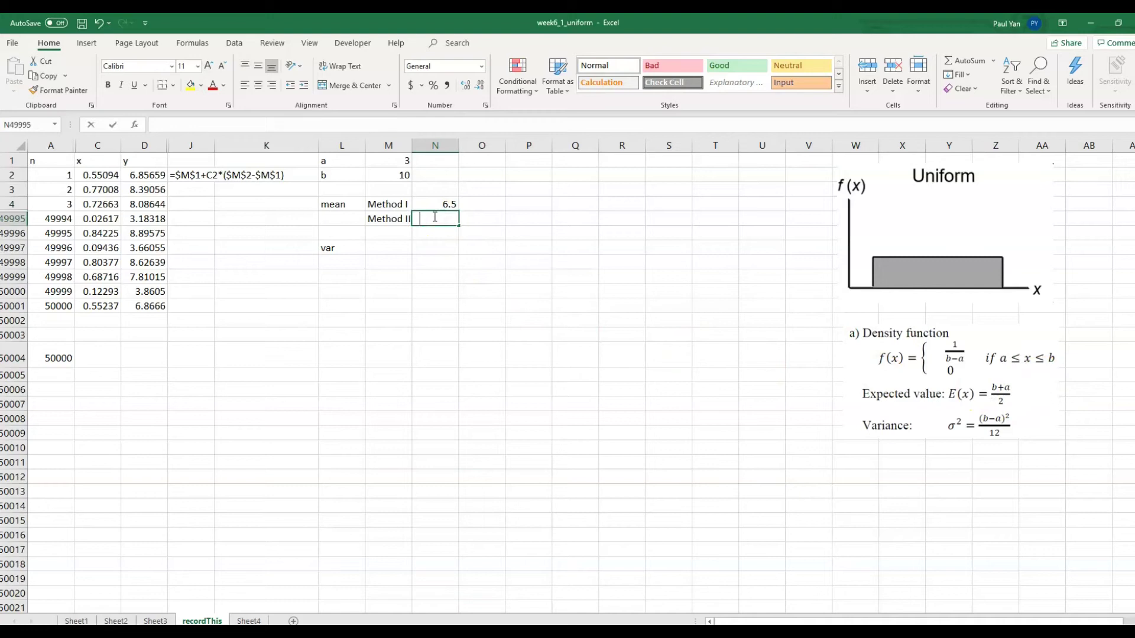
{"action": "type", "text": "=average("}
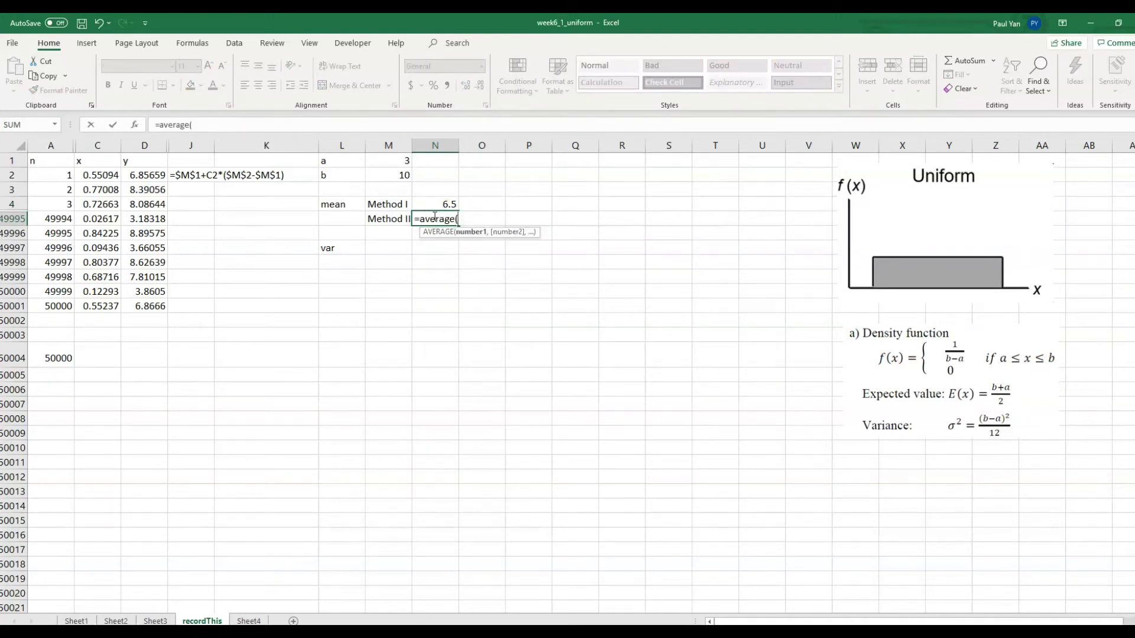
{"action": "left_click_drag", "start_coordinate": [145, 175], "coordinate": [142, 302]}
{"action": "type", "text": ")"}
{"action": "key", "text": "Return"}
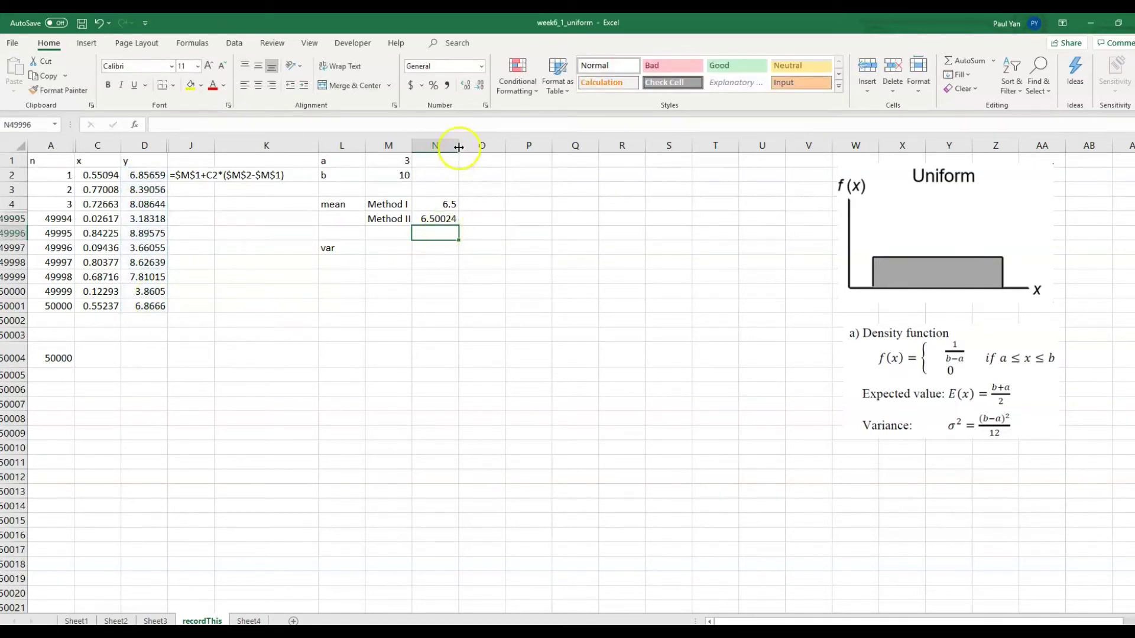
- Display the theoretical mean's formula text in O4 using =showFormula(N4)
{"action": "left_click", "coordinate": [484, 204]}
{"action": "type", "text": "=sh"}
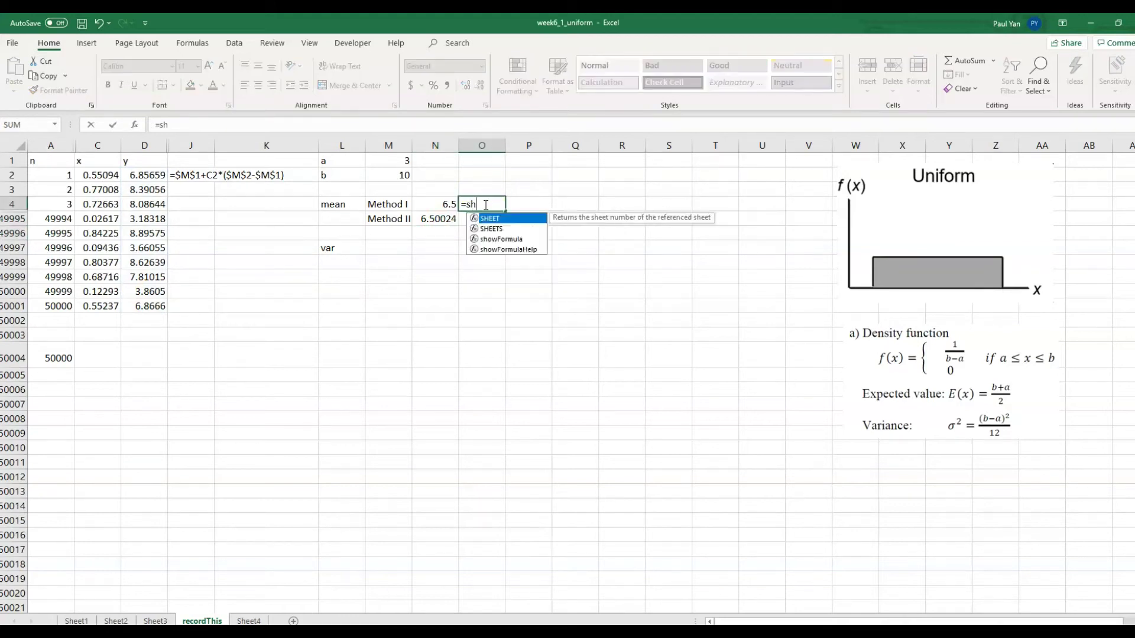
{"action": "type", "text": "owFormula("}
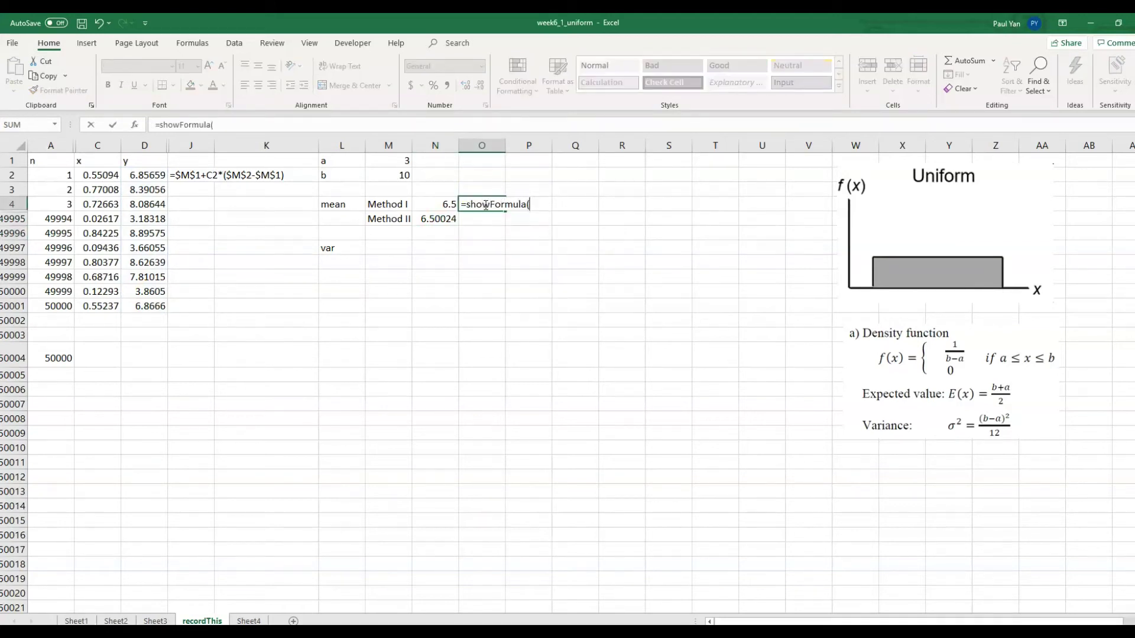
{"action": "left_click", "coordinate": [451, 206]}
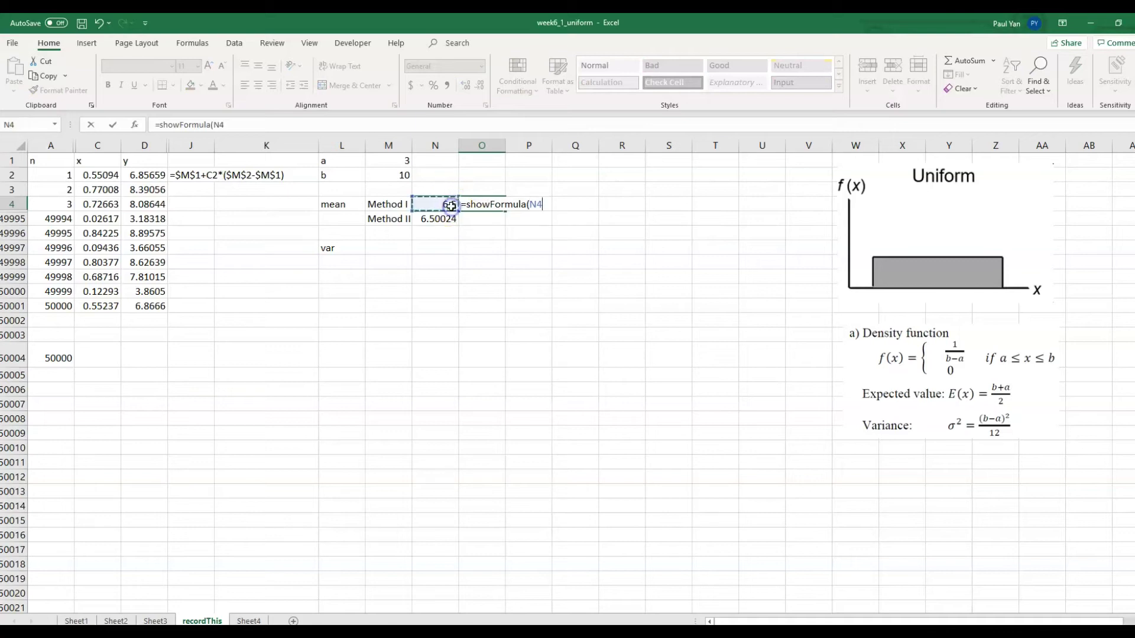
{"action": "key", "text": "Return"}
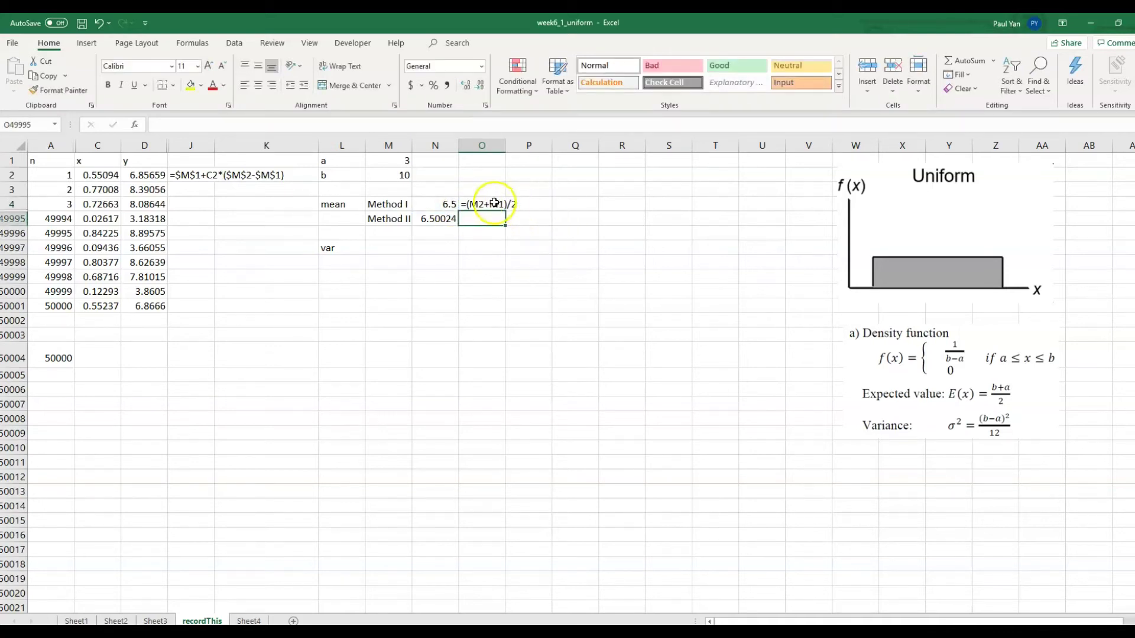
- Fill the formula display from O4 down to O49995 and re-enter it there as =showFormula(N49995)
{"action": "left_click", "coordinate": [491, 203]}
{"action": "left_click_drag", "start_coordinate": [506, 212], "coordinate": [507, 225]}
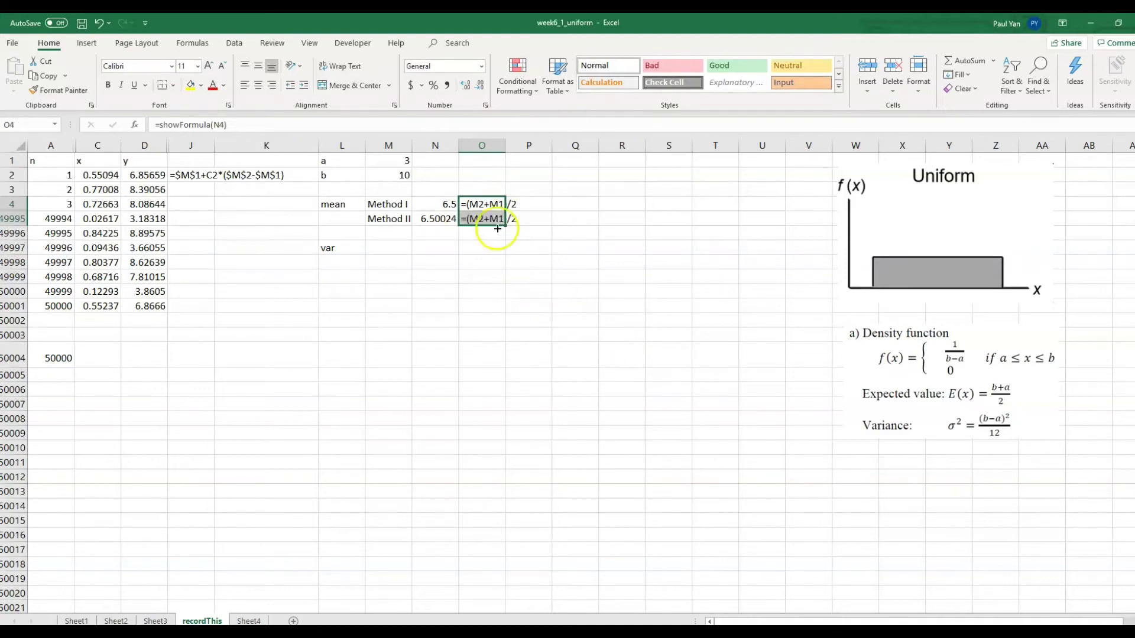
{"action": "left_click", "coordinate": [493, 223]}
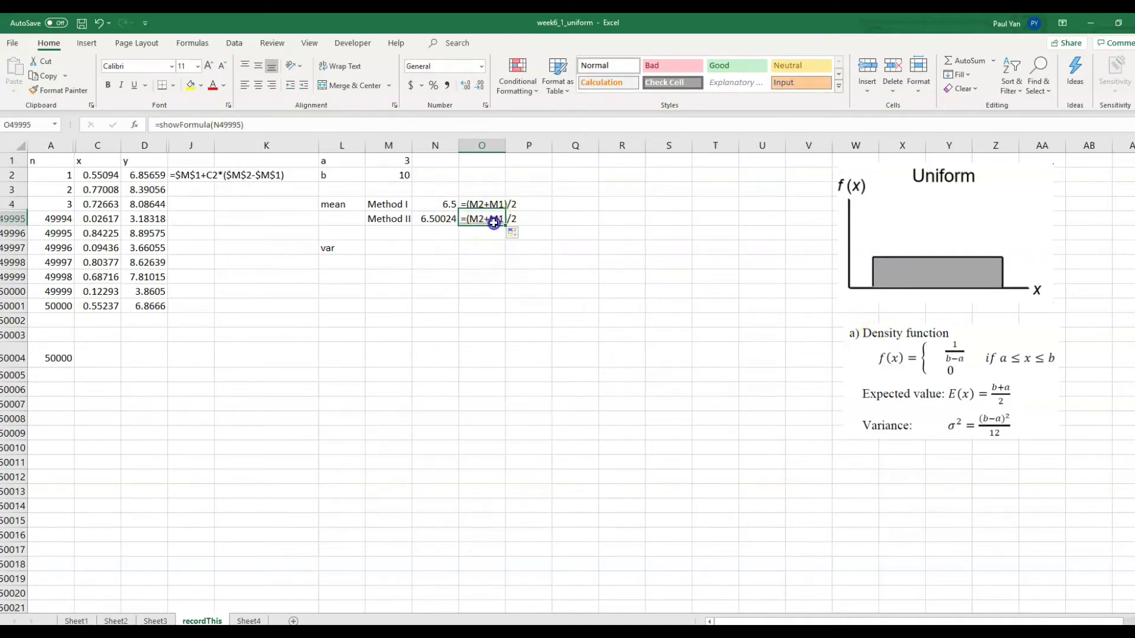
{"action": "type", "text": "=show"}
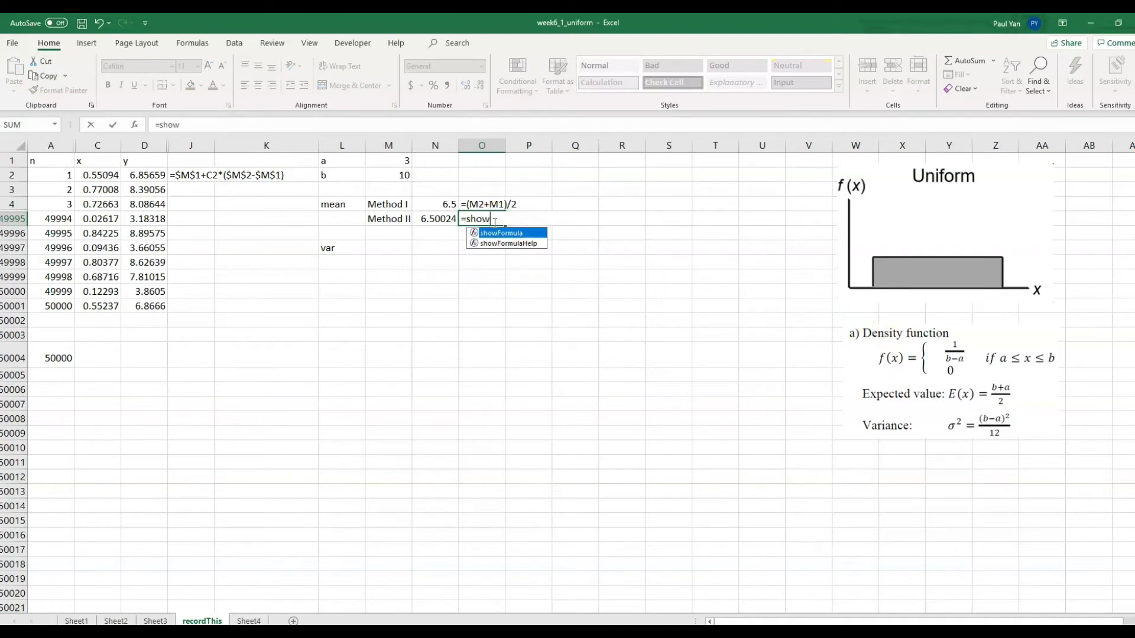
{"action": "type", "text": "Formula("}
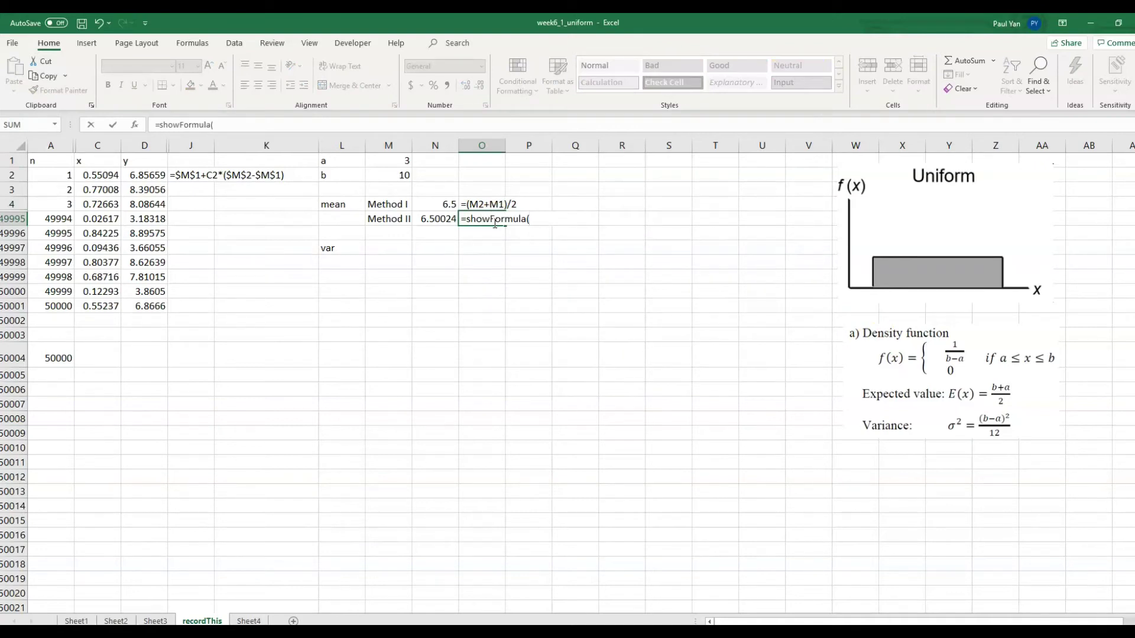
{"action": "left_click", "coordinate": [439, 218]}
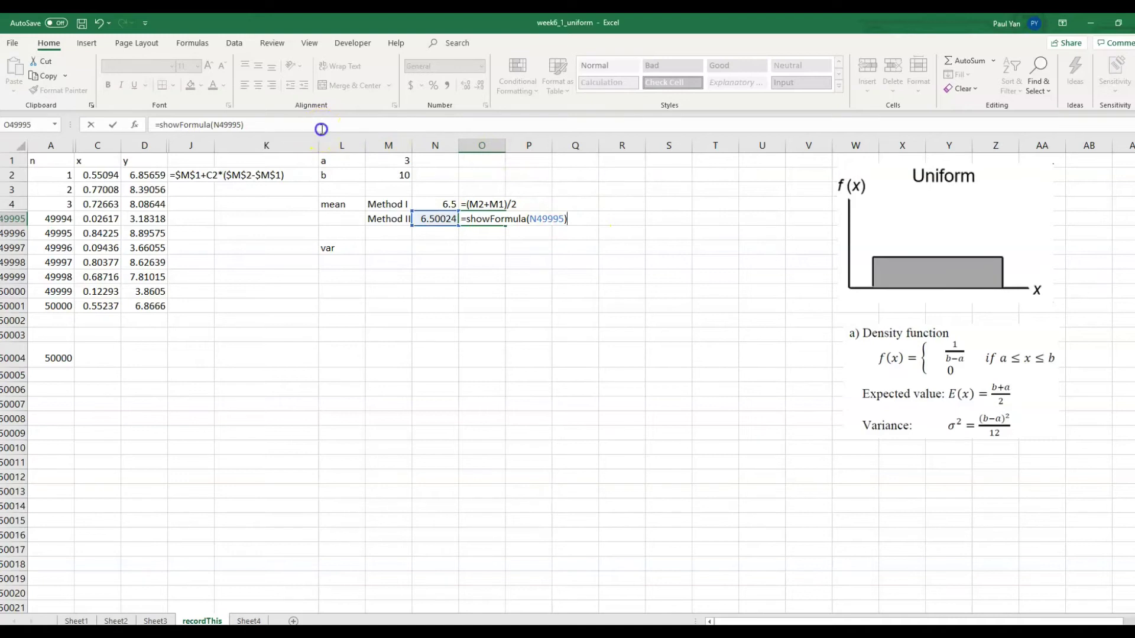
{"action": "key", "text": "Return"}
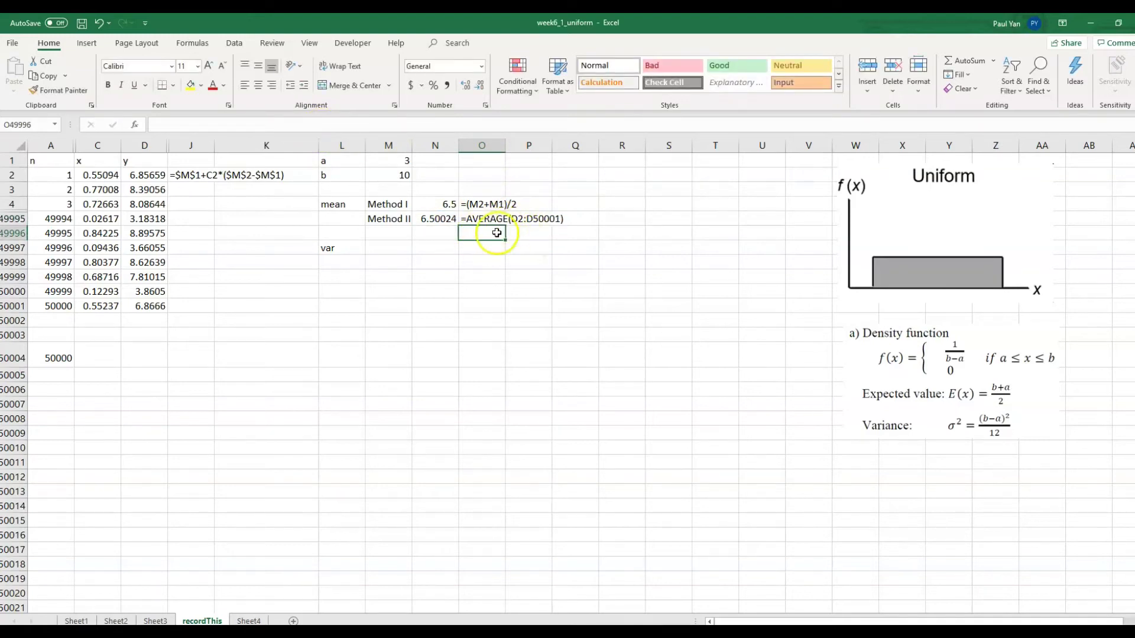
- Enter the variance labels Method I in M49997 and Method II in M49998
{"action": "left_click", "coordinate": [391, 244]}
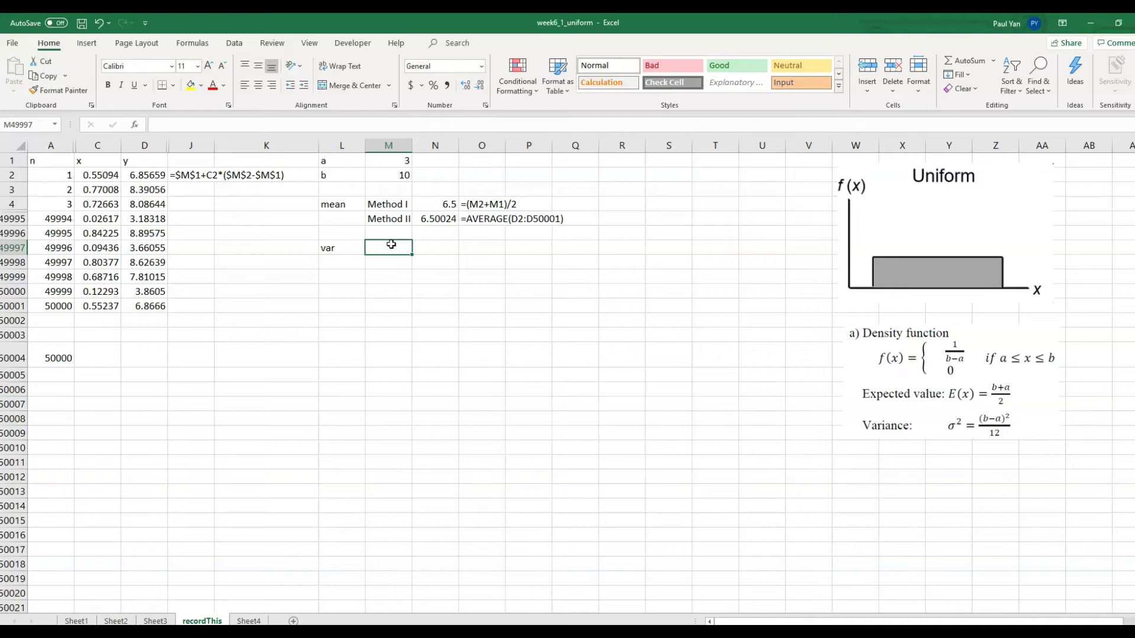
{"action": "type", "text": "Method I"}
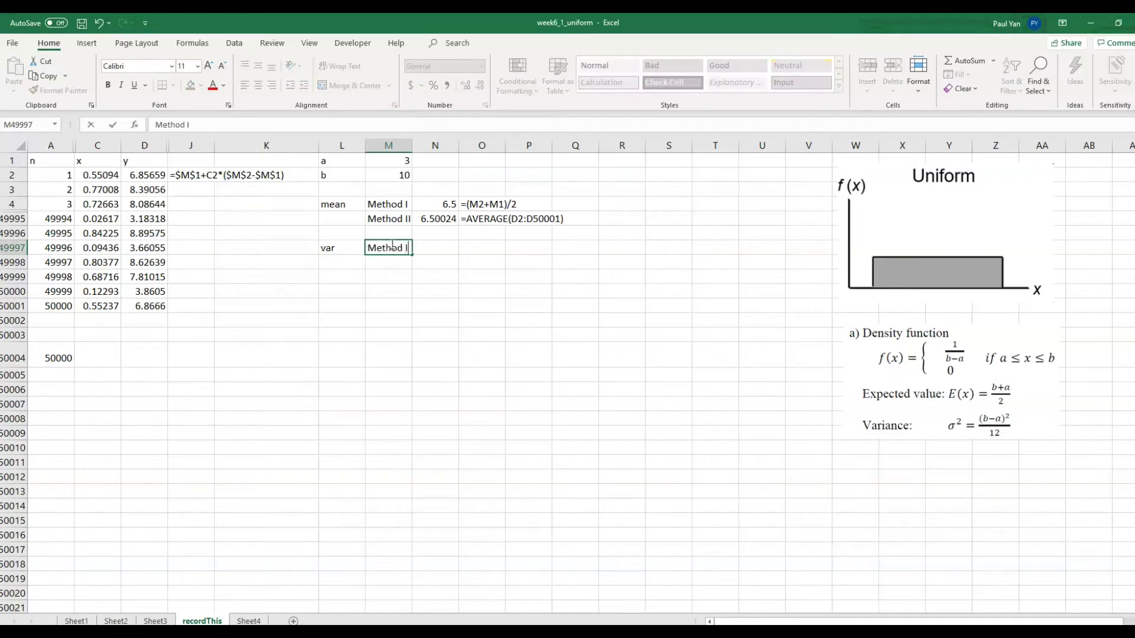
{"action": "key", "text": "Return"}
{"action": "type", "text": "m"}
{"action": "type", "text": "Met"}
{"action": "type", "text": "hod II"}
{"action": "key", "text": "Return"}
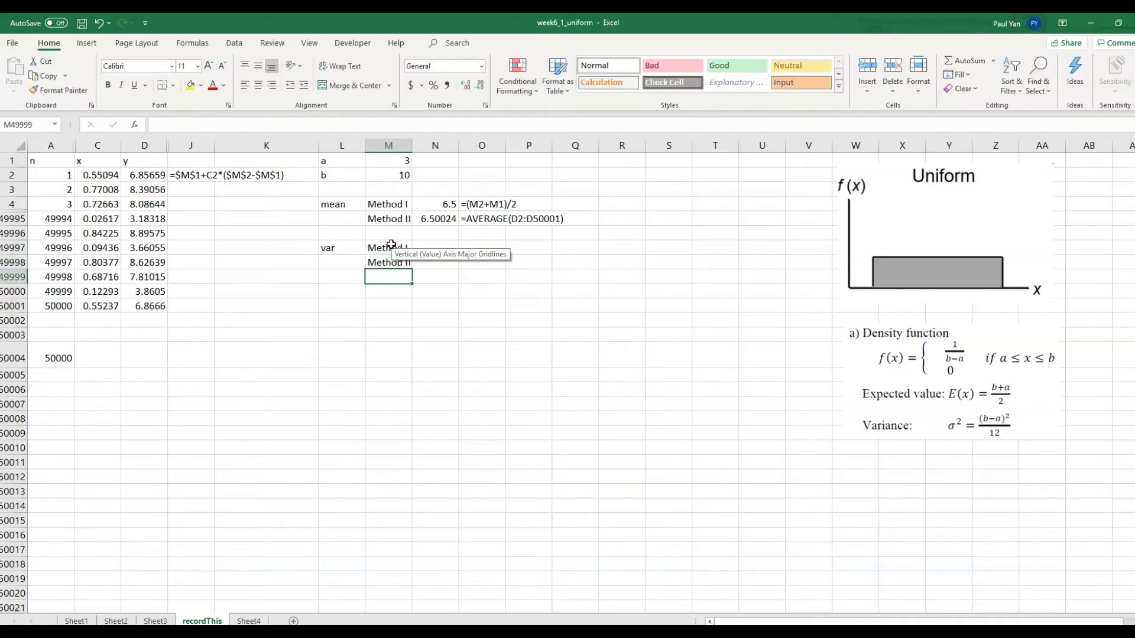
- Calculate the theoretical variance in N49997 with =(M2-M1)^2/12
{"action": "left_click", "coordinate": [451, 249]}
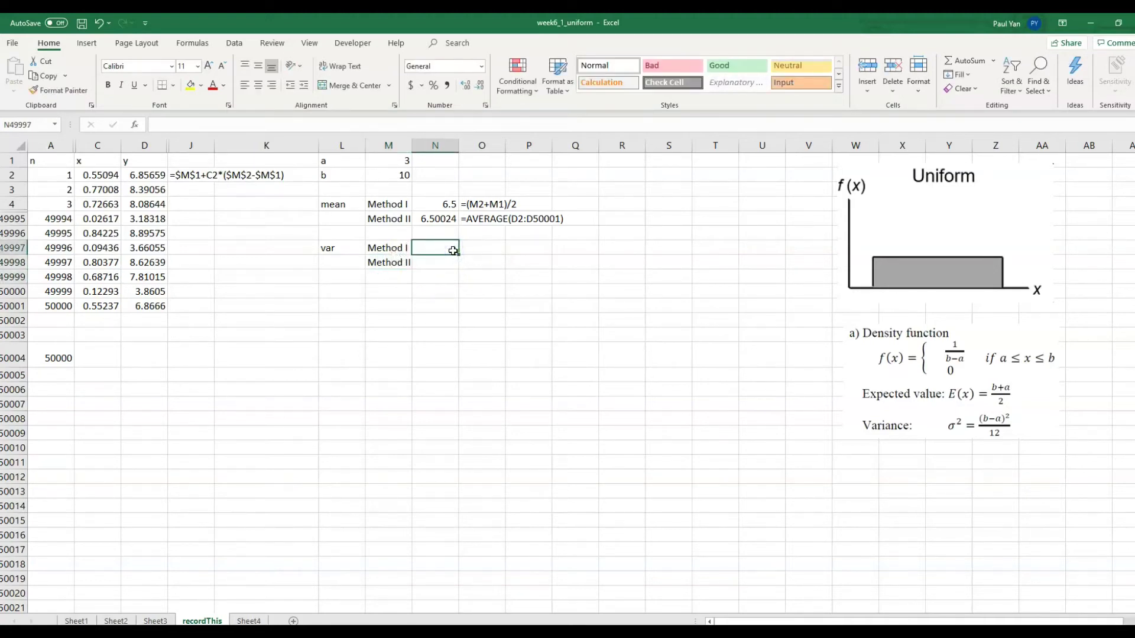
{"action": "type", "text": "=("}
{"action": "left_click", "coordinate": [400, 175]}
{"action": "type", "text": "-"}
{"action": "left_click", "coordinate": [398, 160]}
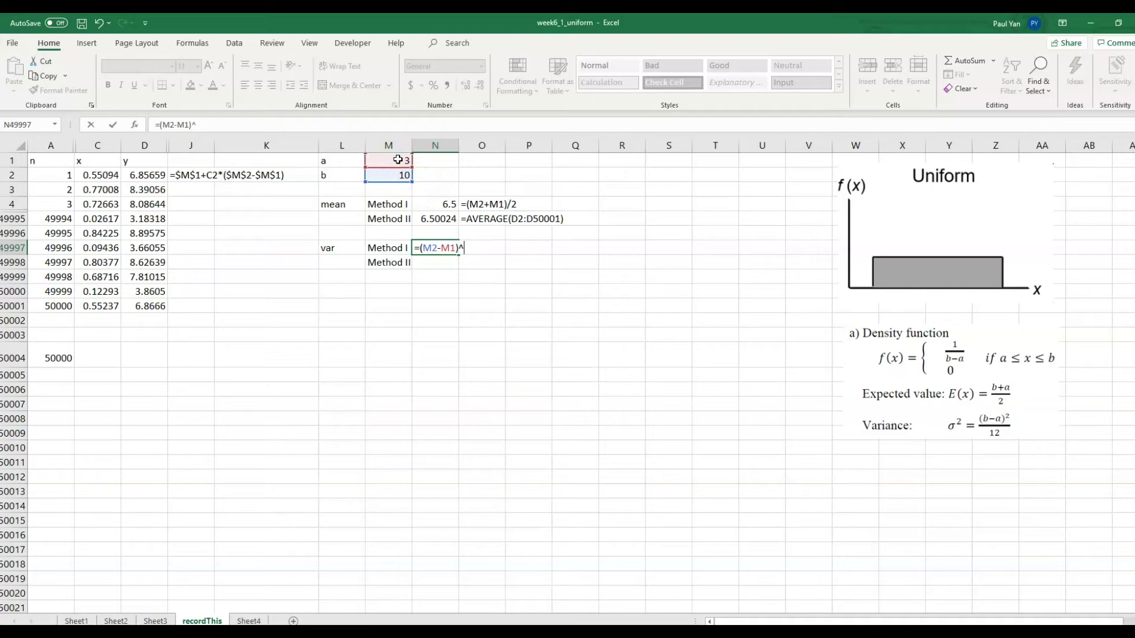
{"action": "type", "text": ")^2/12"}
{"action": "key", "text": "Return"}
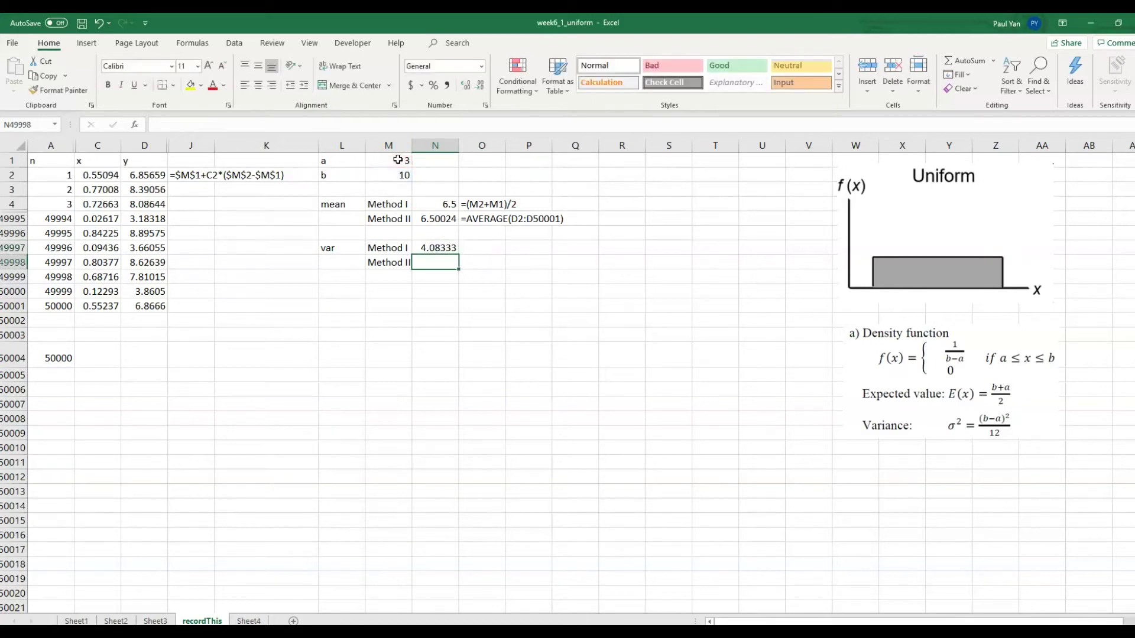
- Calculate the simulated variance of the y values in N49998 with =VAR.P(D2:D50001)
{"action": "type", "text": "="}
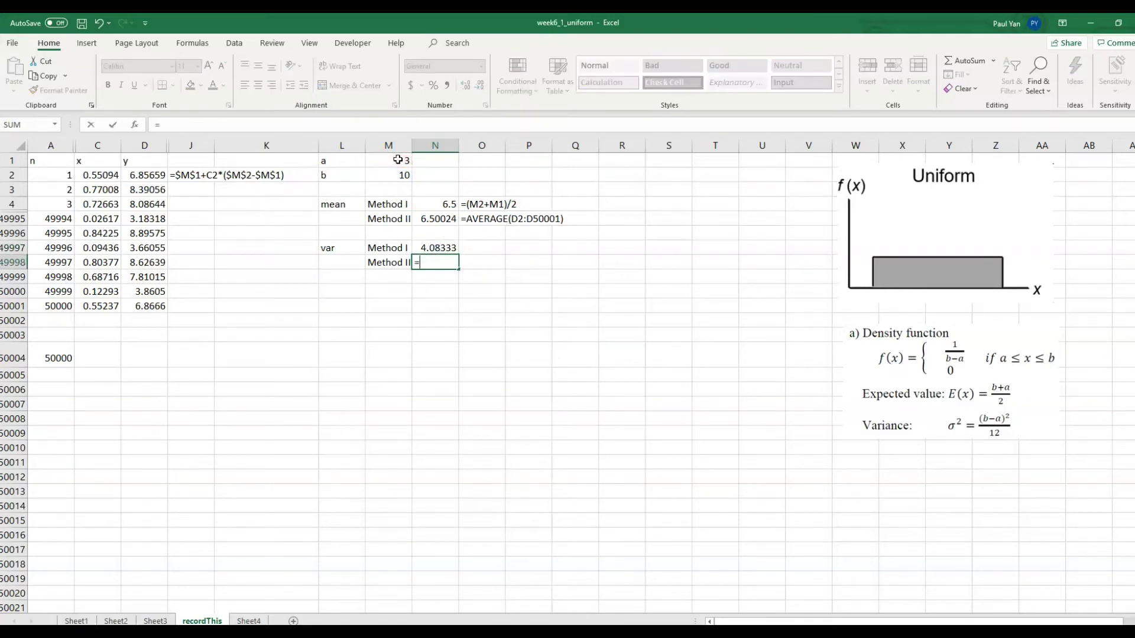
{"action": "type", "text": "var.p"}
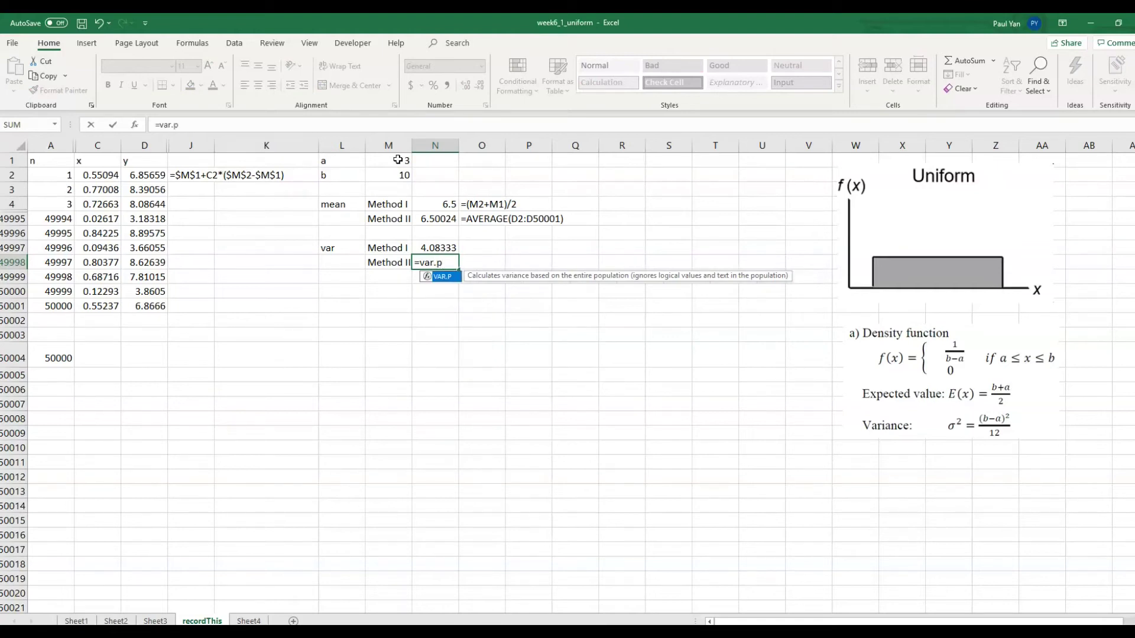
{"action": "type", "text": "("}
{"action": "left_click_drag", "start_coordinate": [143, 173], "coordinate": [142, 300]}
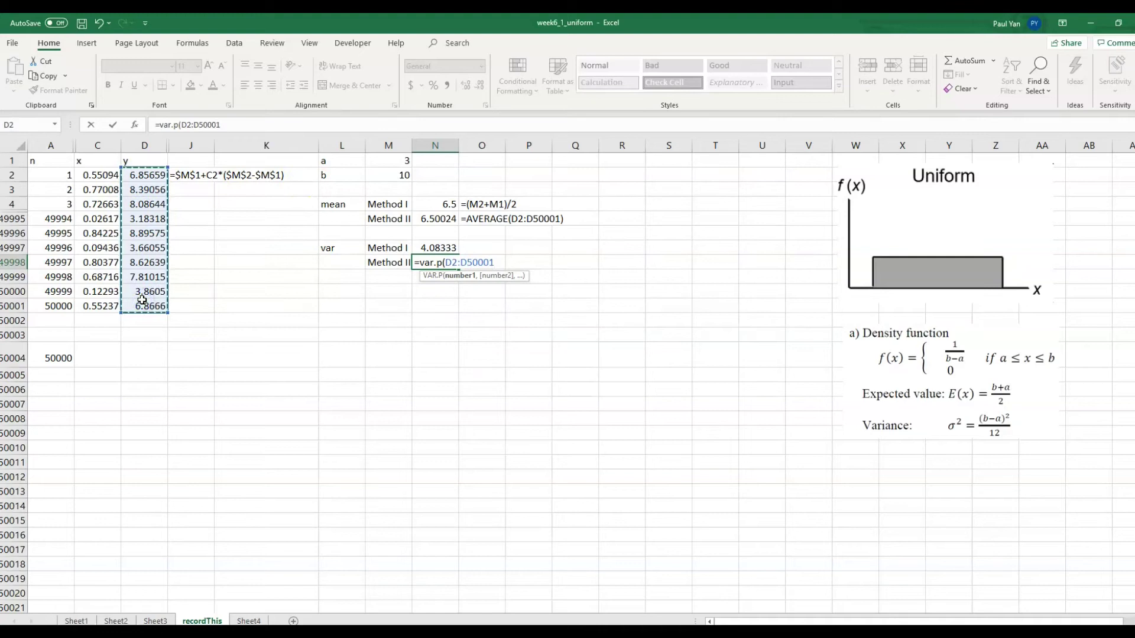
{"action": "type", "text": ")"}
{"action": "key", "text": "Return"}
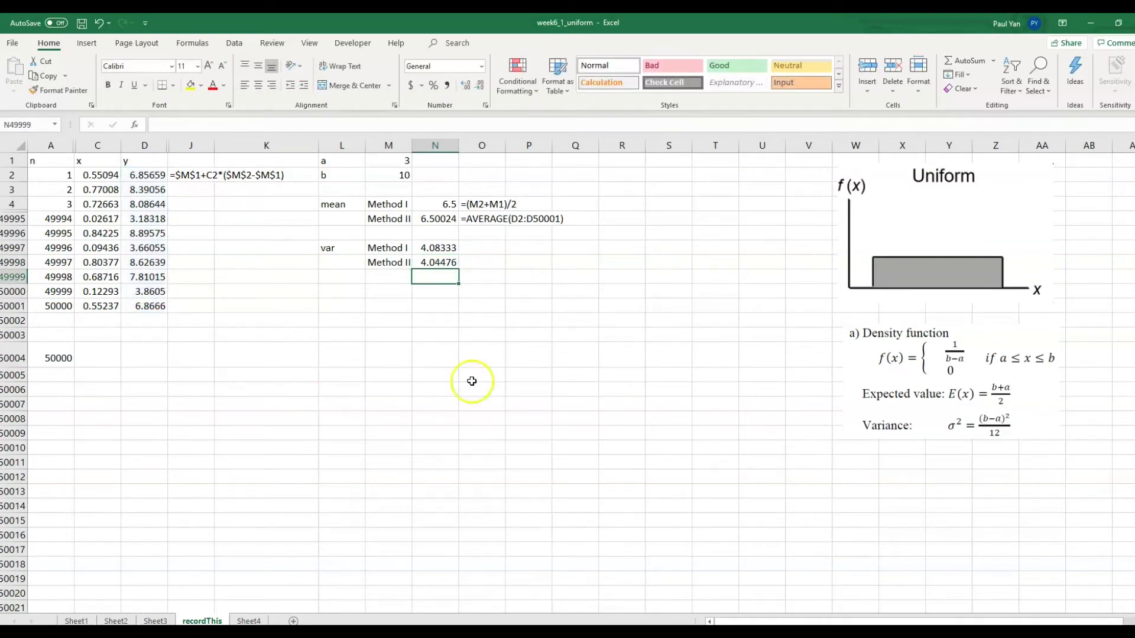
- Display the variance formulas beside their results by entering =showFormula(N49997) in O49997 and filling it down to O49998
{"action": "left_click", "coordinate": [483, 247]}
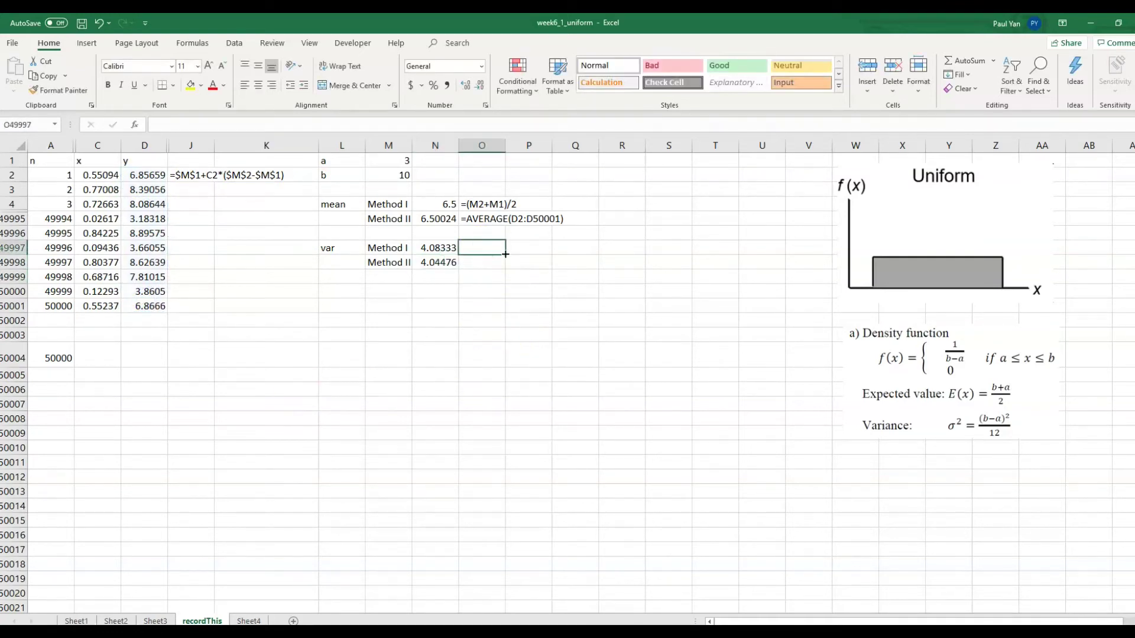
{"action": "type", "text": "=showFormu"}
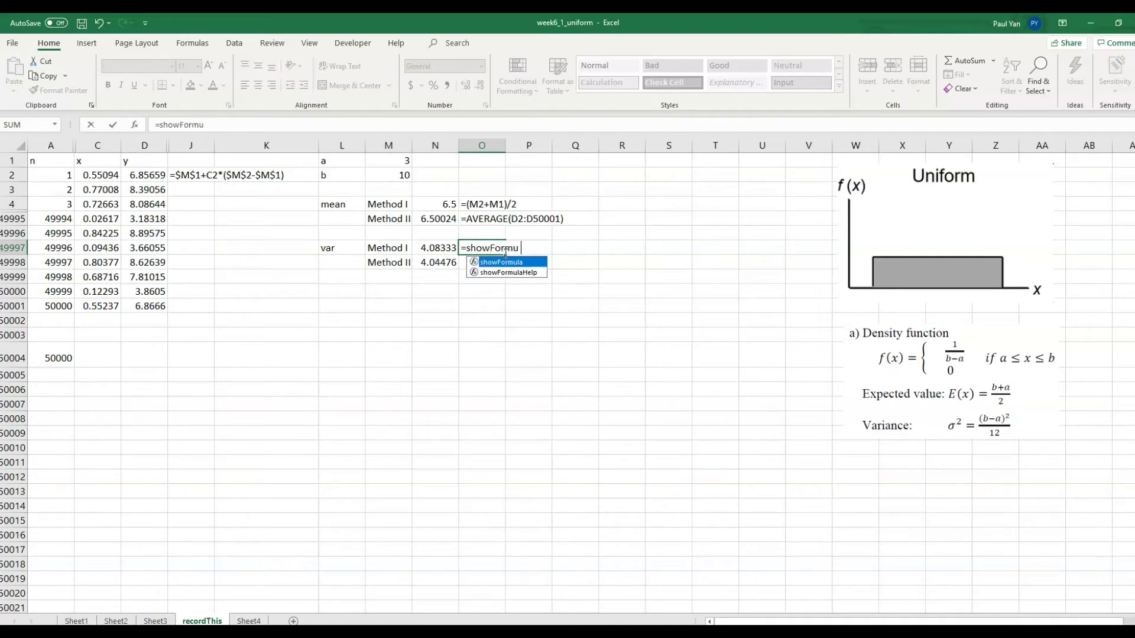
{"action": "type", "text": "la("}
{"action": "left_click", "coordinate": [436, 248]}
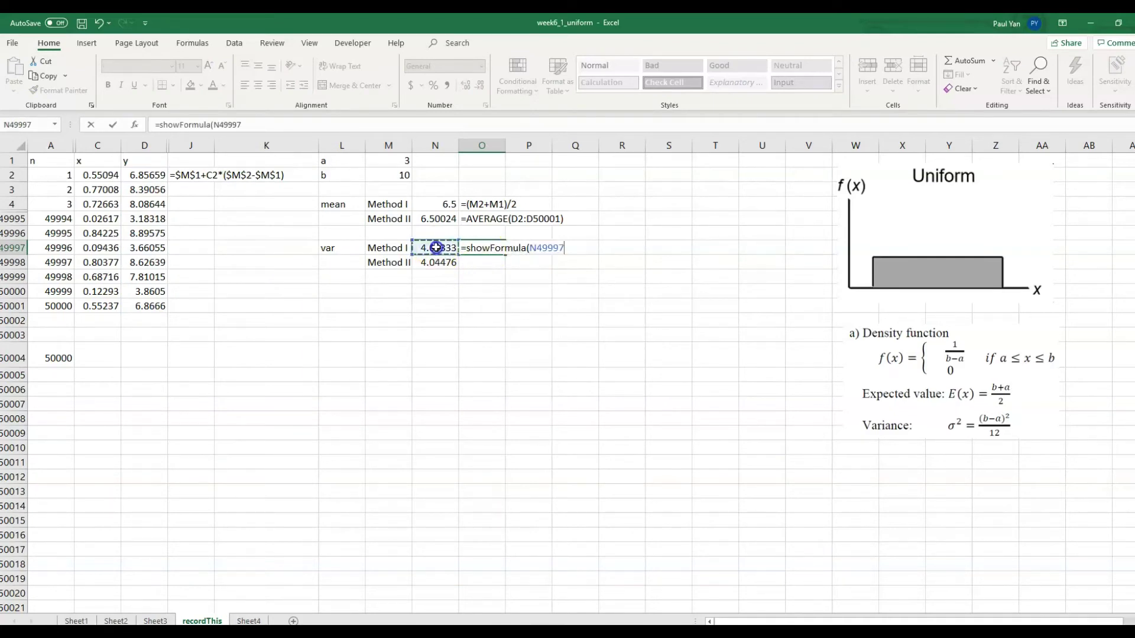
{"action": "key", "text": "Return"}
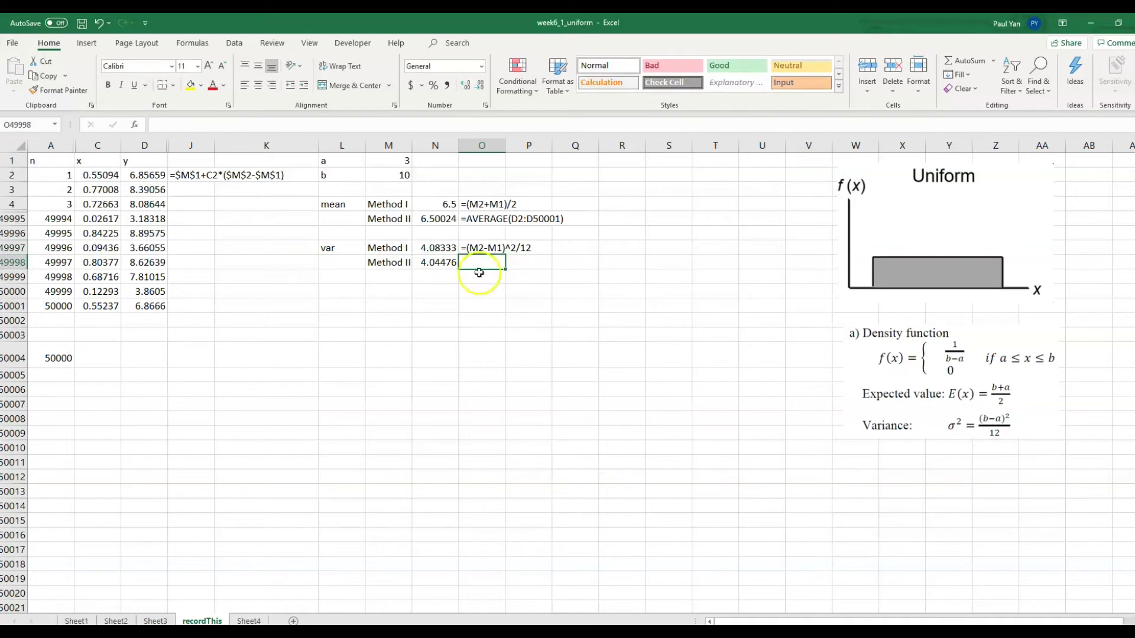
{"action": "left_click", "coordinate": [498, 249]}
{"action": "left_click_drag", "start_coordinate": [504, 253], "coordinate": [505, 264]}
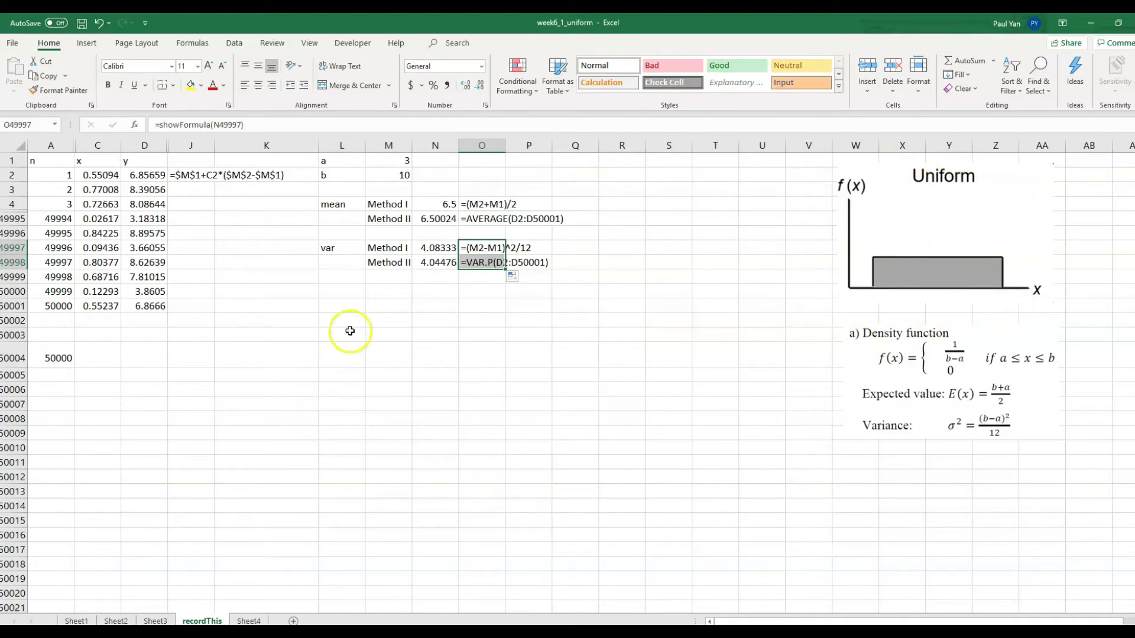
{"action": "left_click", "coordinate": [345, 306]}
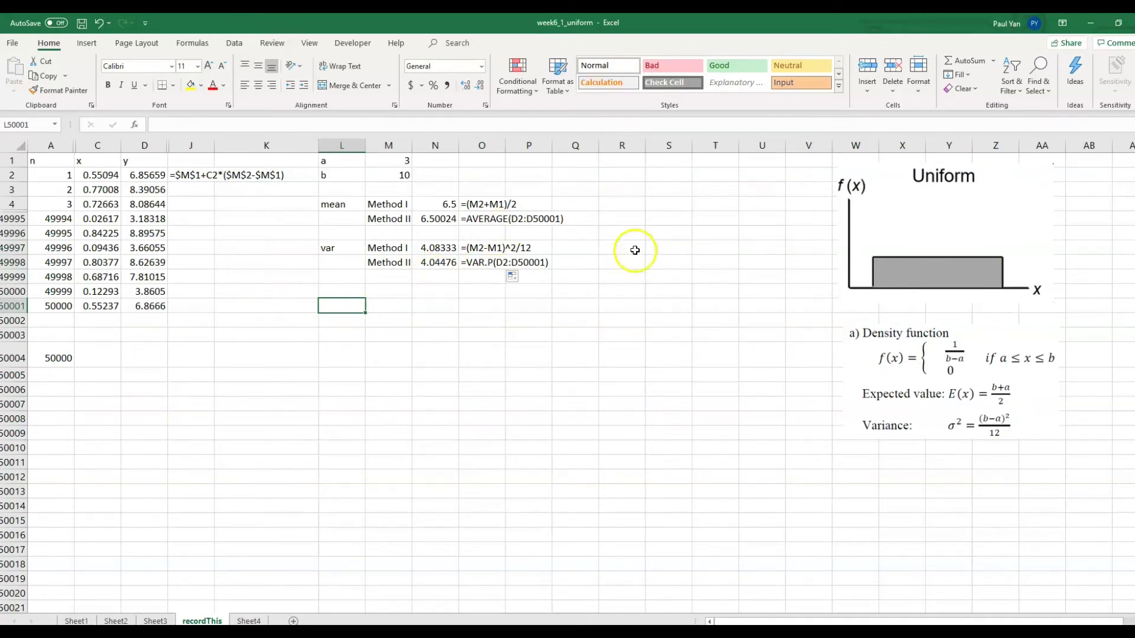
{"action": "left_click", "coordinate": [614, 186]}
{"action": "type", "text": "bin"}
{"action": "key", "text": "Return"}
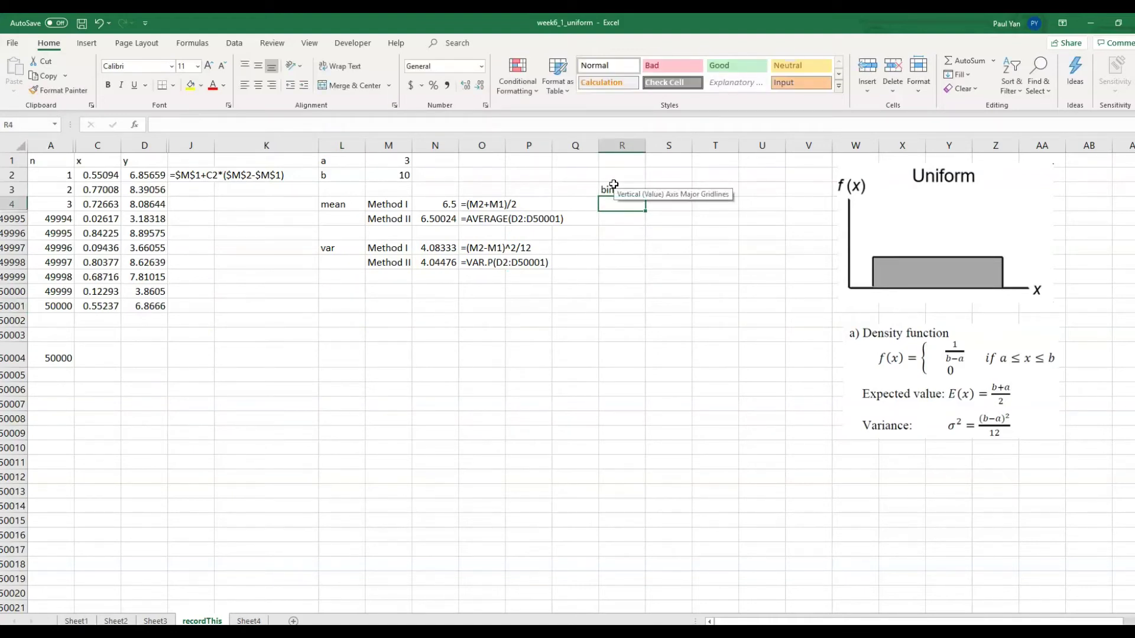
{"action": "type", "text": "2"}
{"action": "key", "text": "Return"}
{"action": "type", "text": "2"}
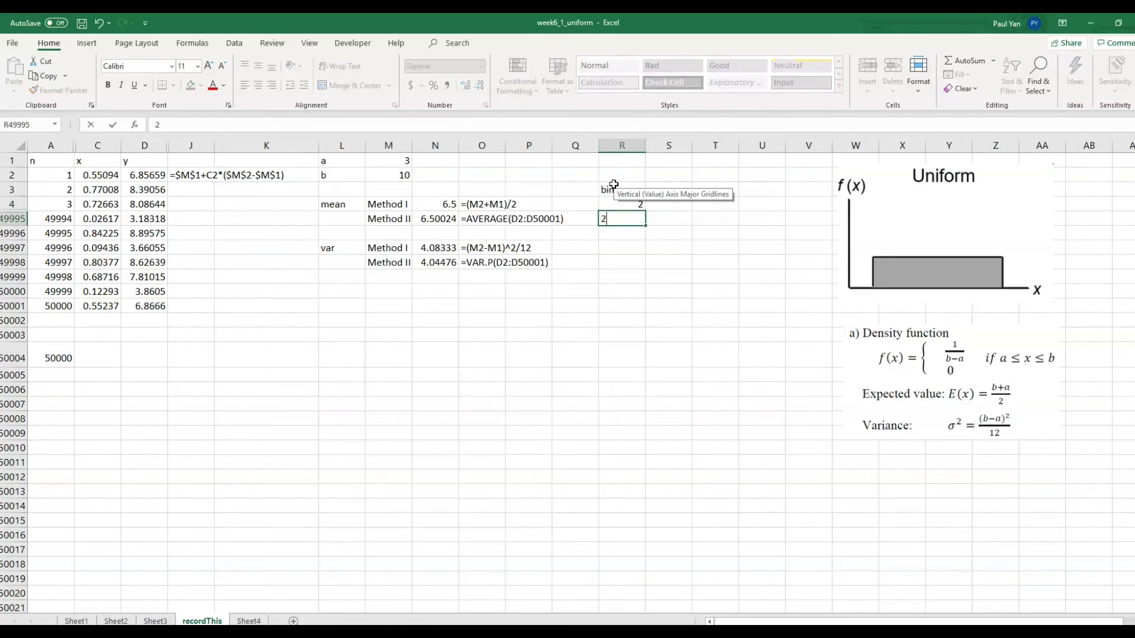
{"action": "type", "text": ".5"}
{"action": "key", "text": "Return"}
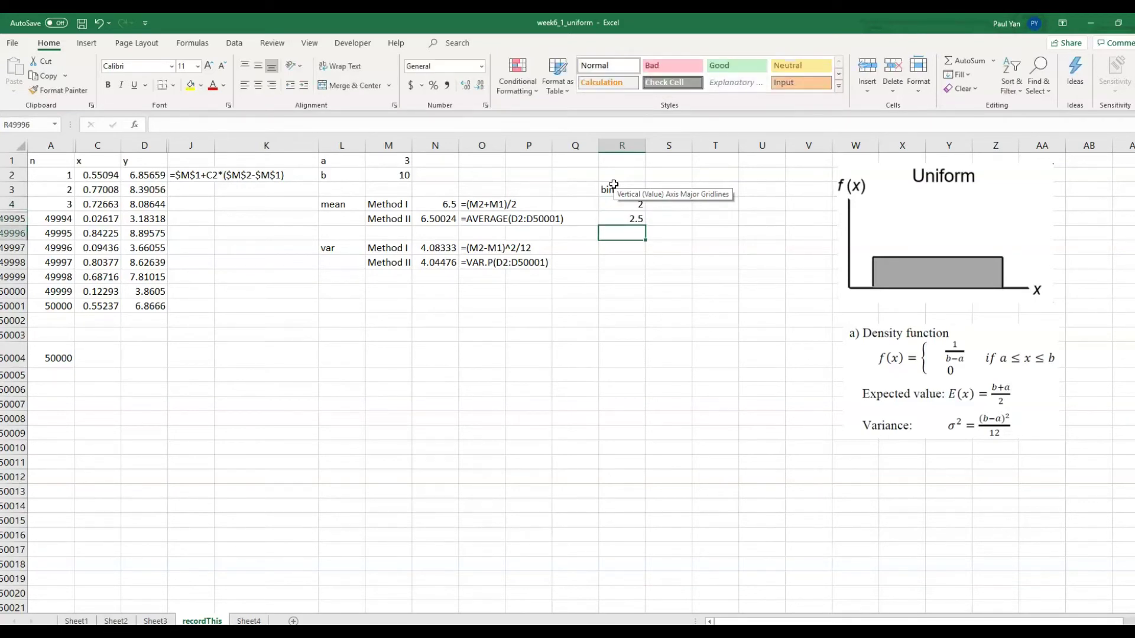
{"action": "left_click_drag", "start_coordinate": [637, 205], "coordinate": [646, 495]}
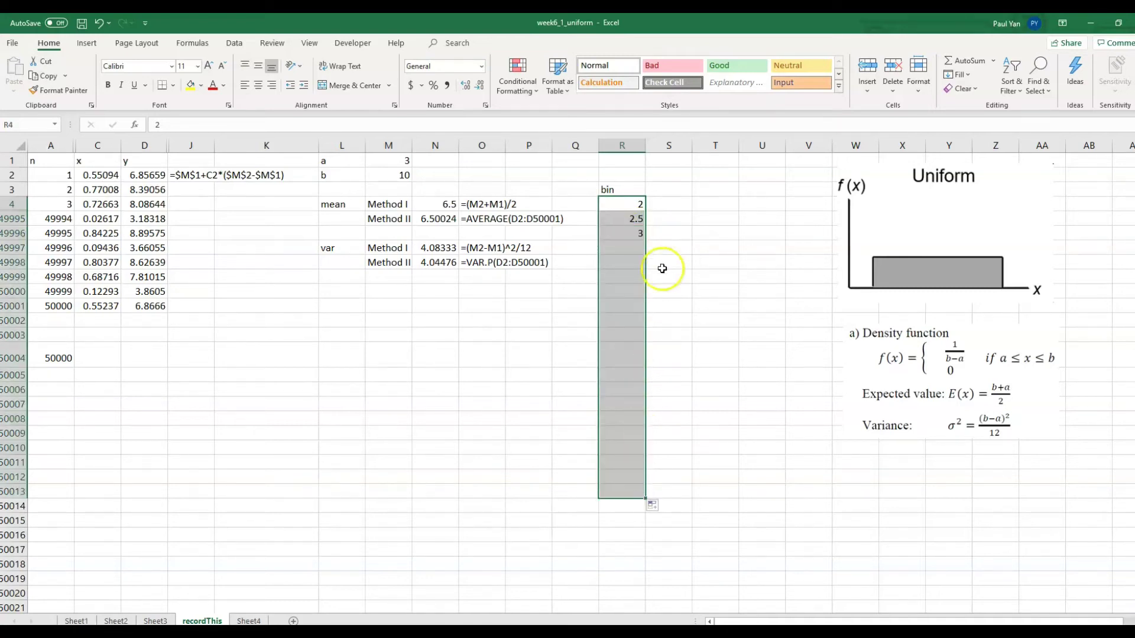
{"action": "left_click", "coordinate": [636, 199]}
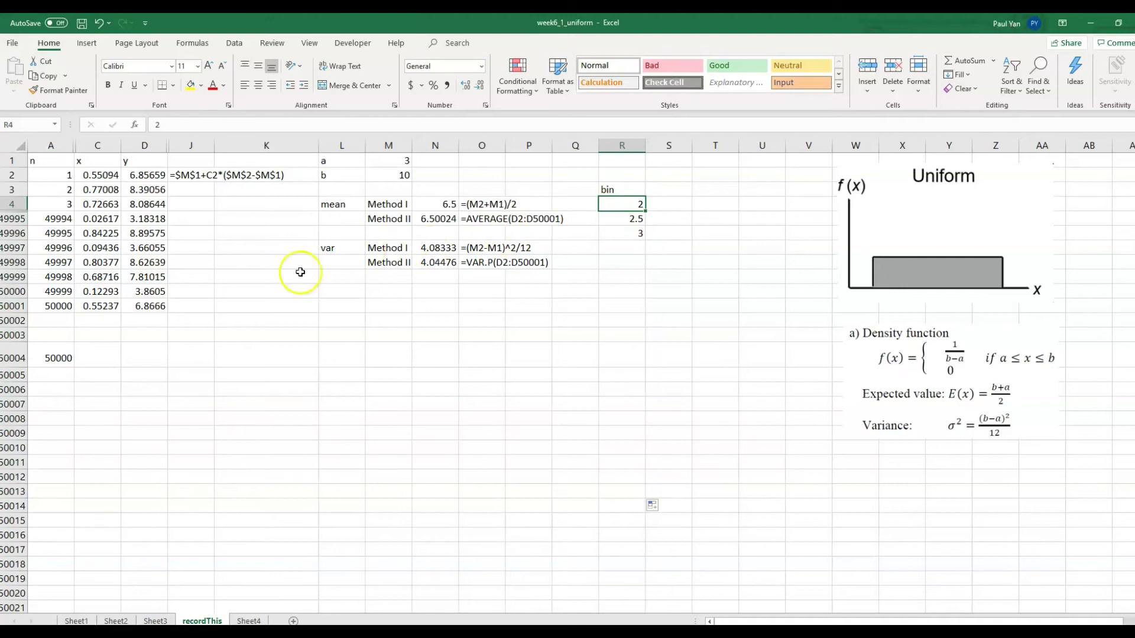
{"action": "left_click_drag", "start_coordinate": [604, 190], "coordinate": [619, 238]}
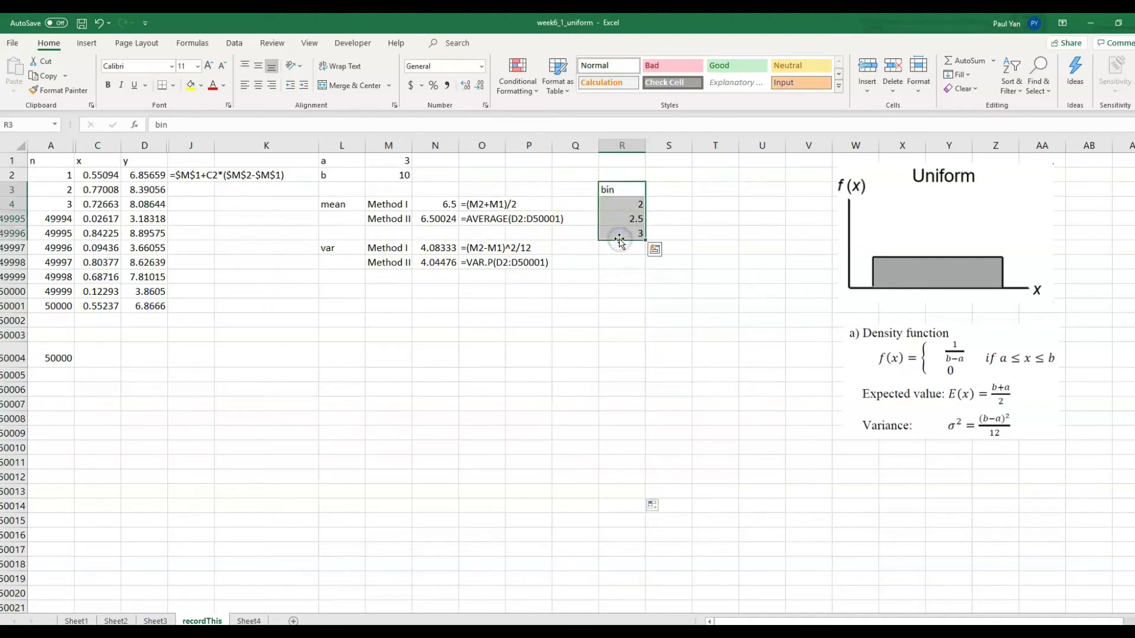
{"action": "key", "text": "Delete"}
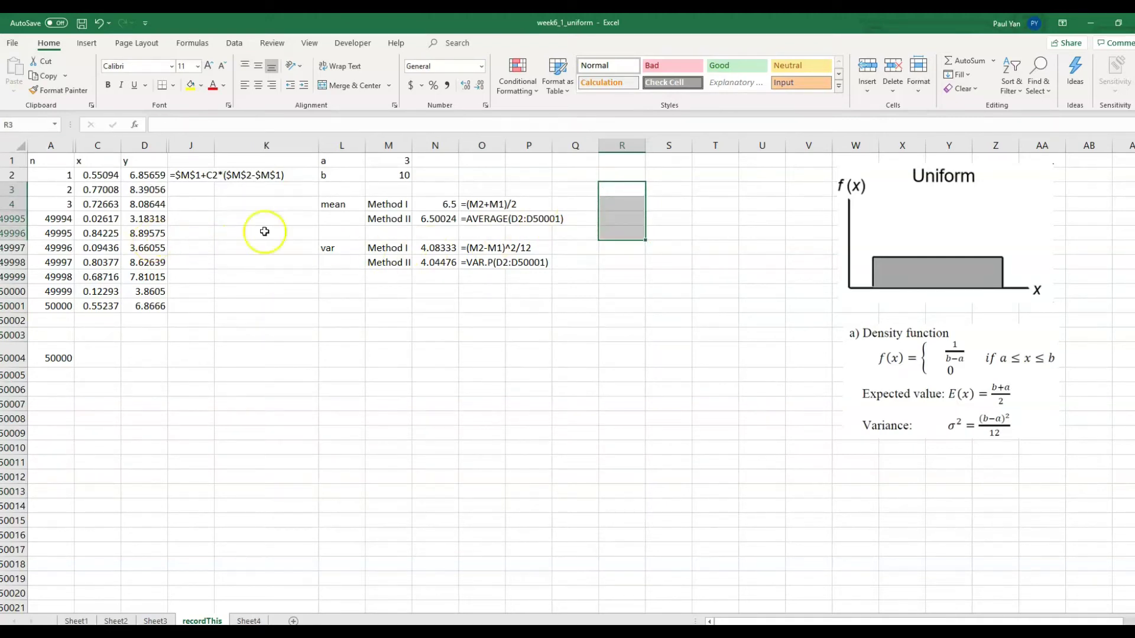
- Enter the header bin in R49996 and fill a bin series from 2 in steps of 0.5 down to 11.5 in R50016
{"action": "left_click", "coordinate": [611, 234]}
{"action": "type", "text": "bin"}
{"action": "key", "text": "Return"}
{"action": "type", "text": "2"}
{"action": "key", "text": "Return"}
{"action": "type", "text": "2.5"}
{"action": "key", "text": "Return"}
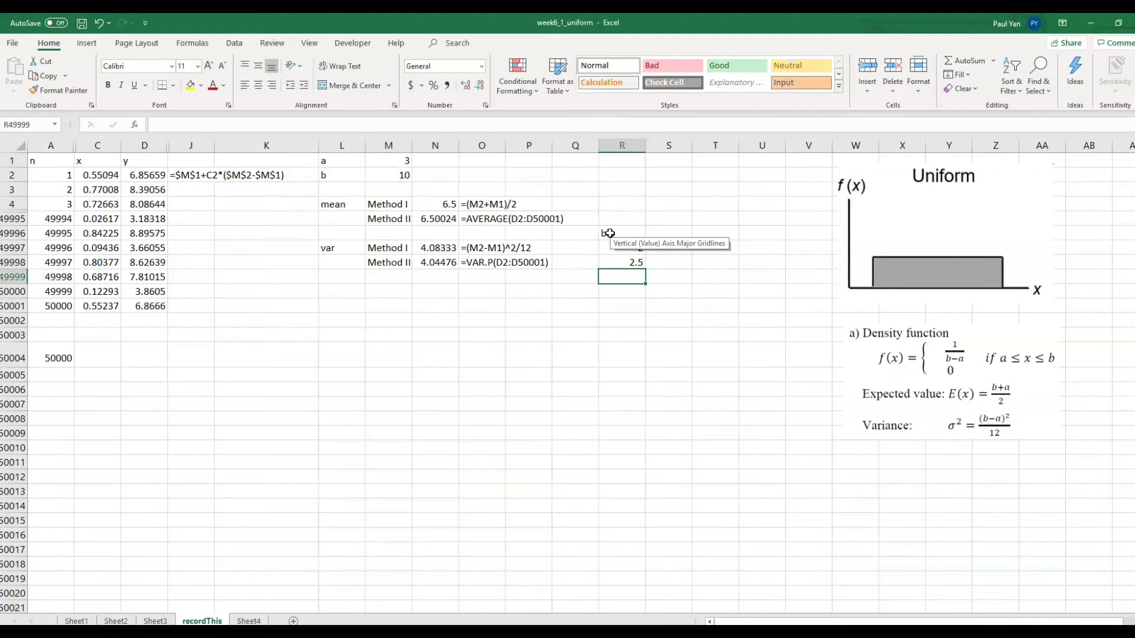
{"action": "left_click_drag", "start_coordinate": [632, 248], "coordinate": [647, 542]}
{"action": "left_click_drag", "start_coordinate": [142, 162], "coordinate": [137, 297]}
{"action": "left_click_drag", "start_coordinate": [608, 234], "coordinate": [616, 538]}
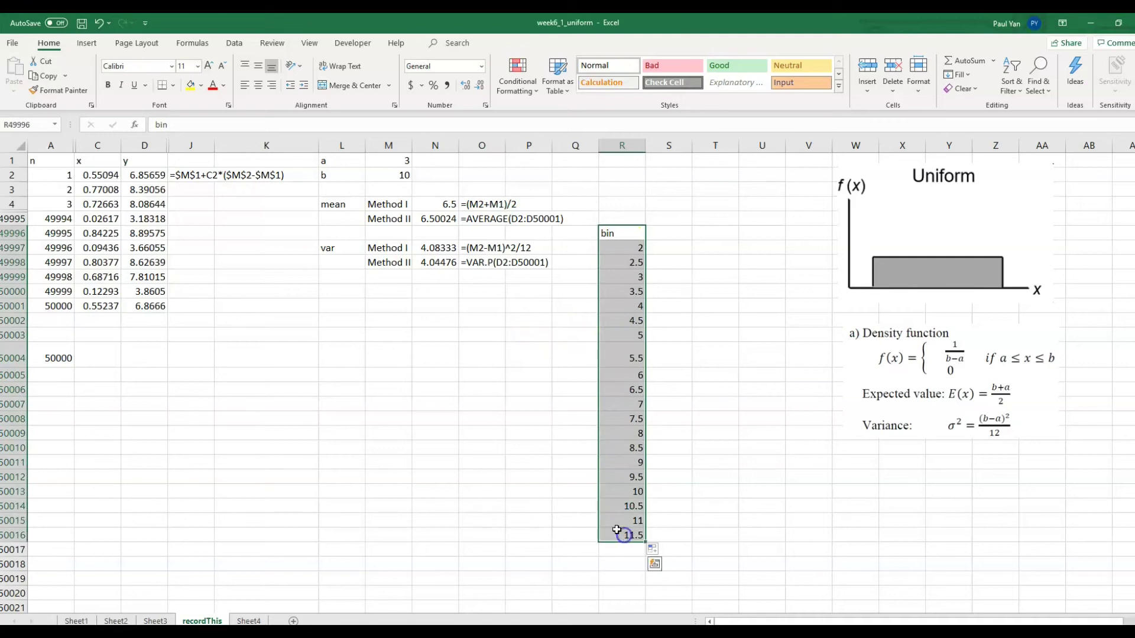
{"action": "left_click", "coordinate": [637, 476]}
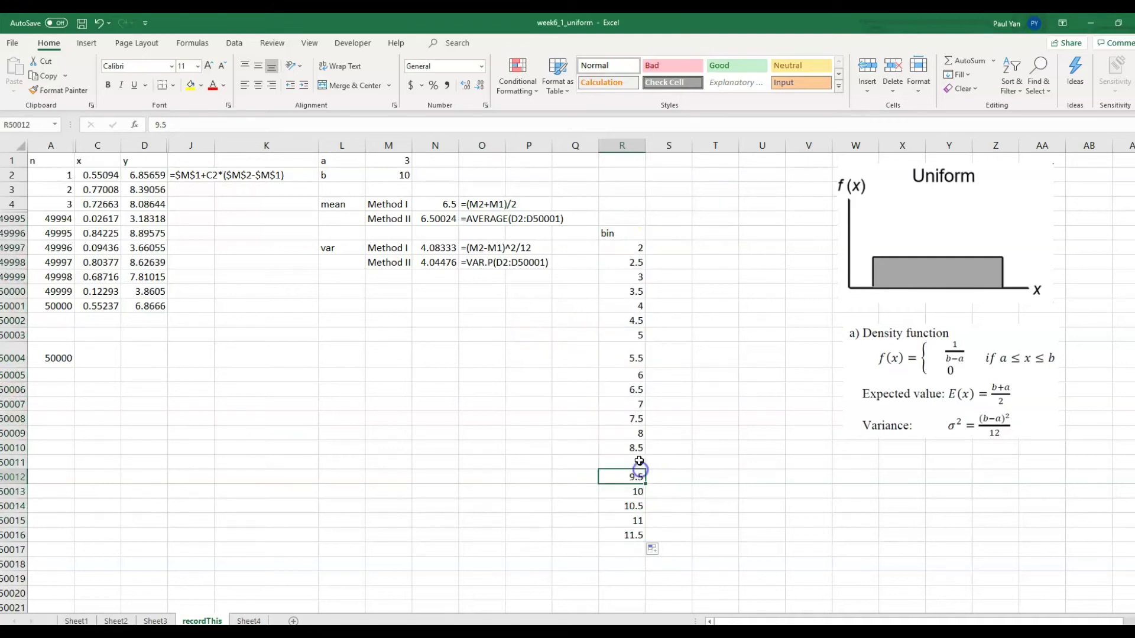
- Start a Histogram data analysis and set its input range to the y column, D1:D50001
{"action": "left_click", "coordinate": [235, 45]}
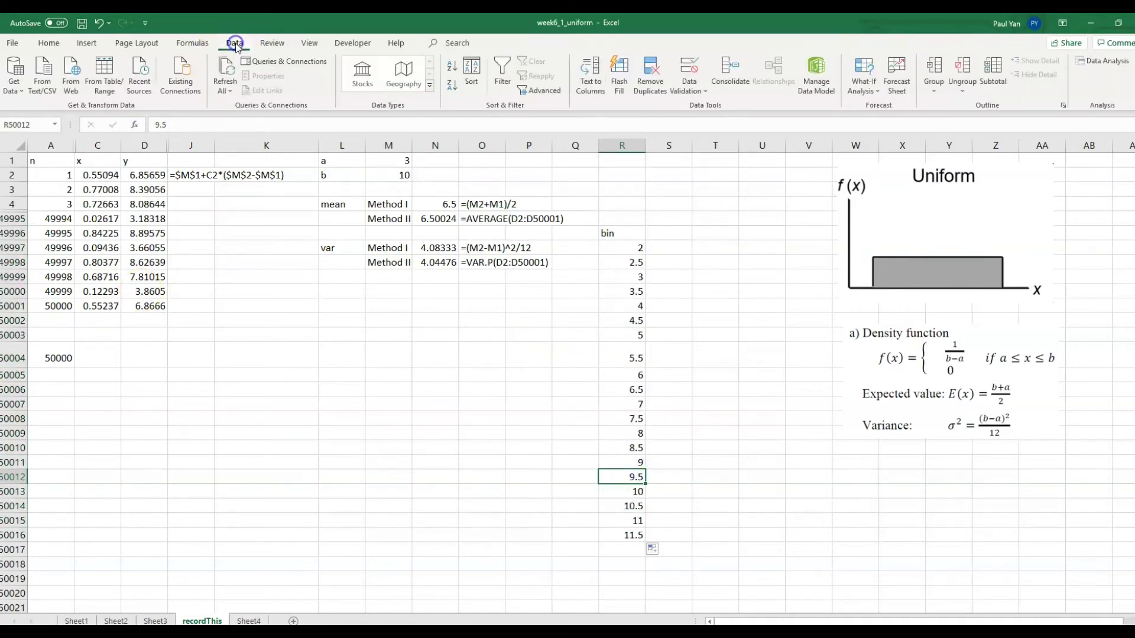
{"action": "left_click", "coordinate": [1107, 63]}
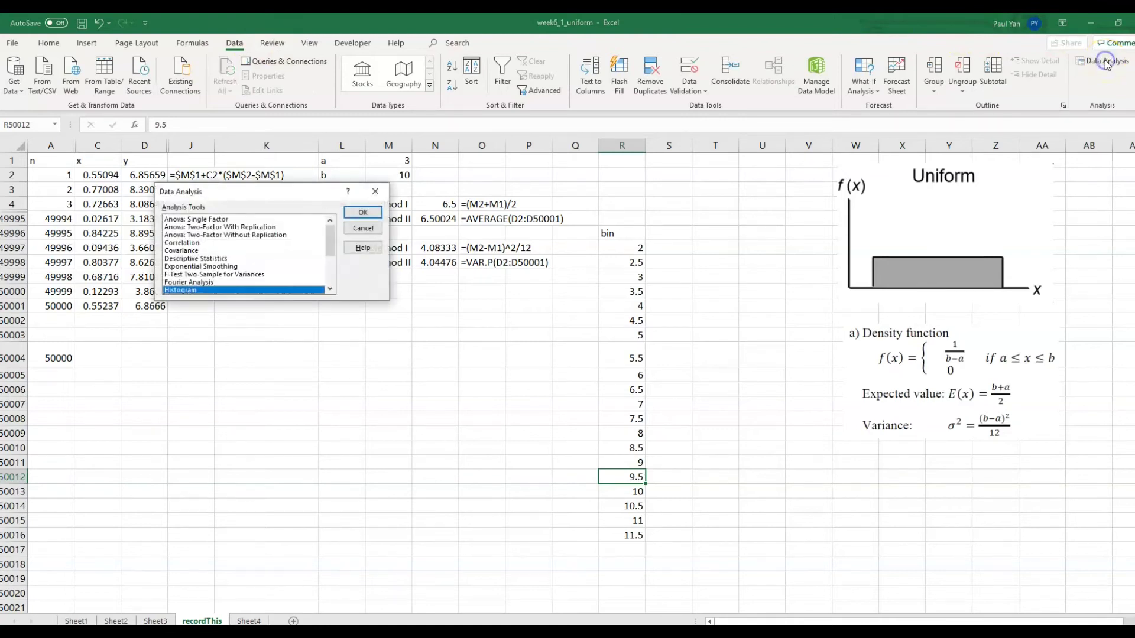
{"action": "left_click", "coordinate": [231, 291]}
{"action": "left_click", "coordinate": [374, 214]}
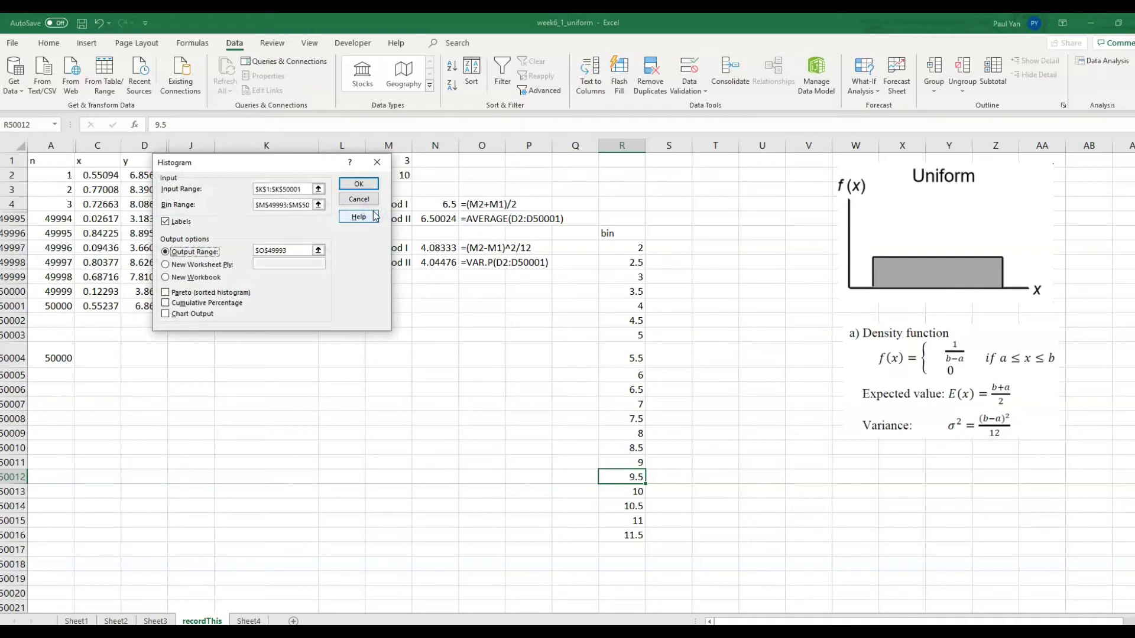
{"action": "left_click", "coordinate": [318, 189]}
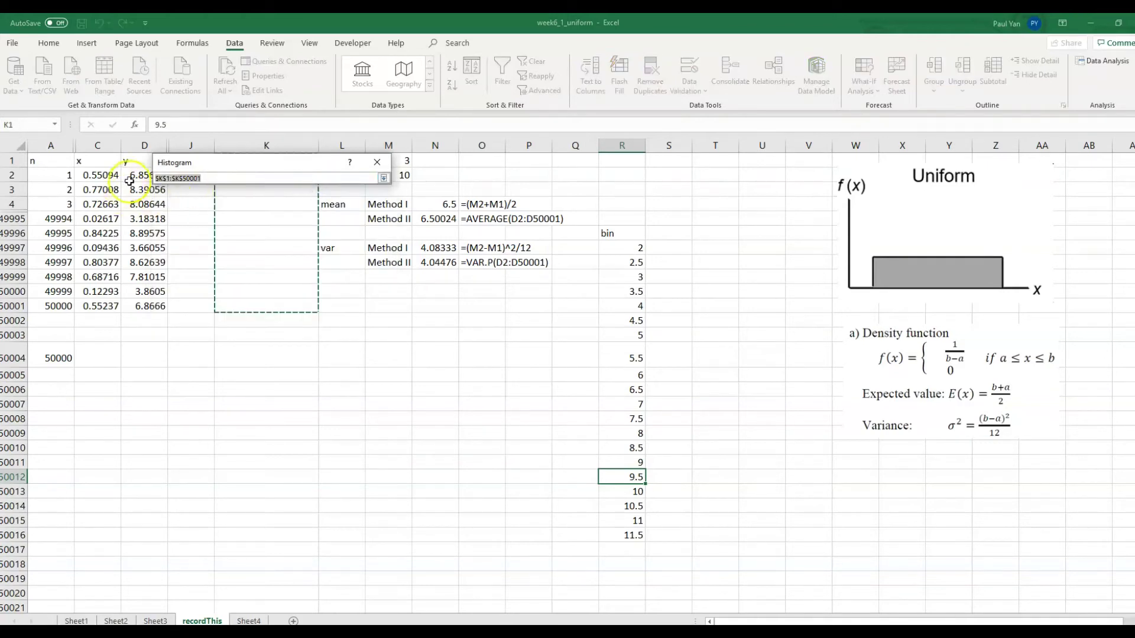
{"action": "left_click_drag", "start_coordinate": [137, 162], "coordinate": [144, 305]}
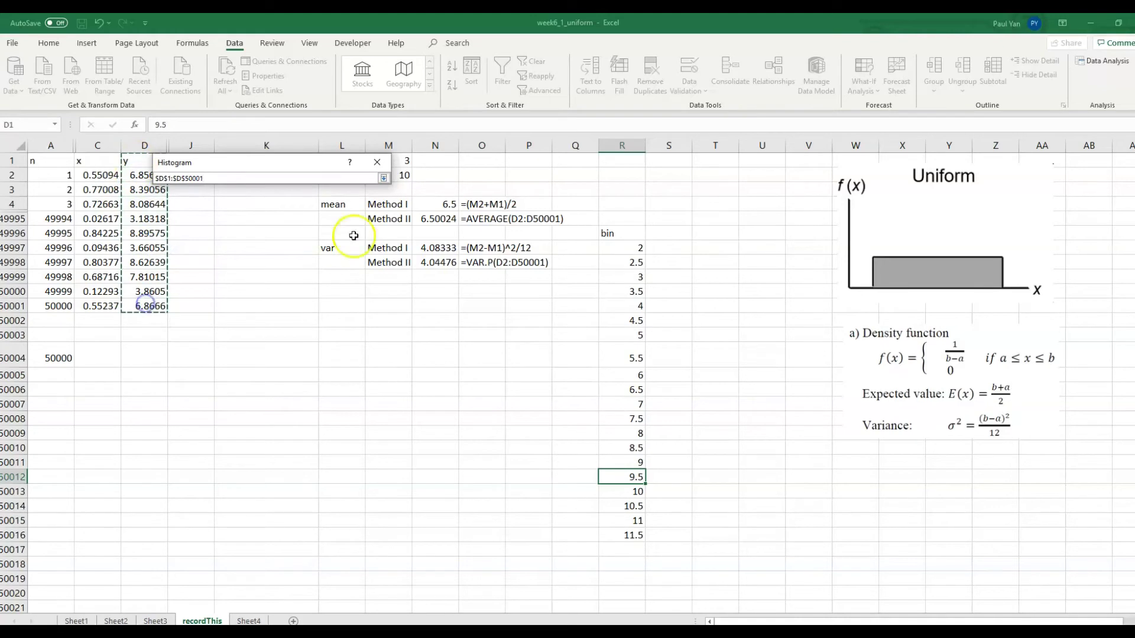
{"action": "left_click", "coordinate": [384, 178]}
- Set the histogram's bin range to R49996:R50016 and generate the frequency table at output cell L50000
{"action": "left_click", "coordinate": [318, 205]}
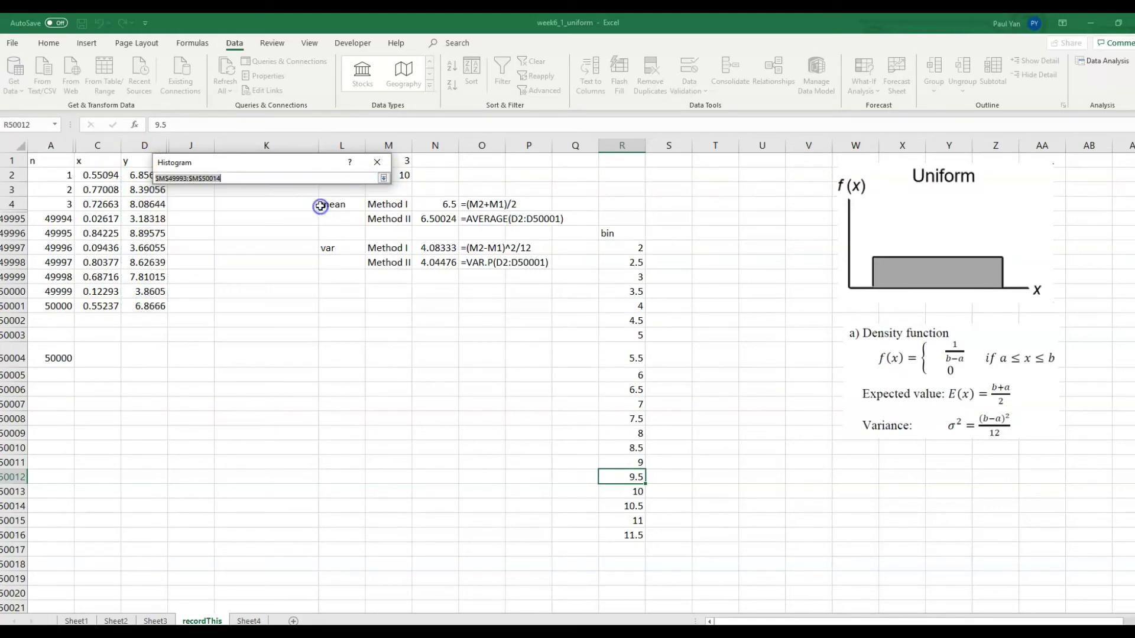
{"action": "left_click_drag", "start_coordinate": [615, 233], "coordinate": [625, 530]}
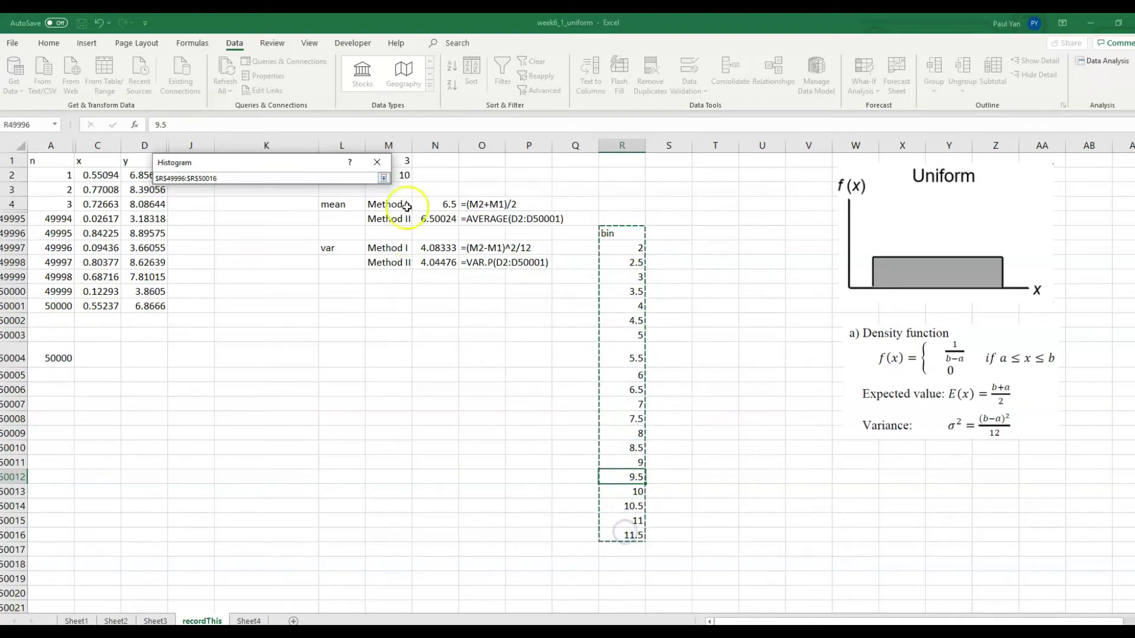
{"action": "left_click", "coordinate": [384, 178]}
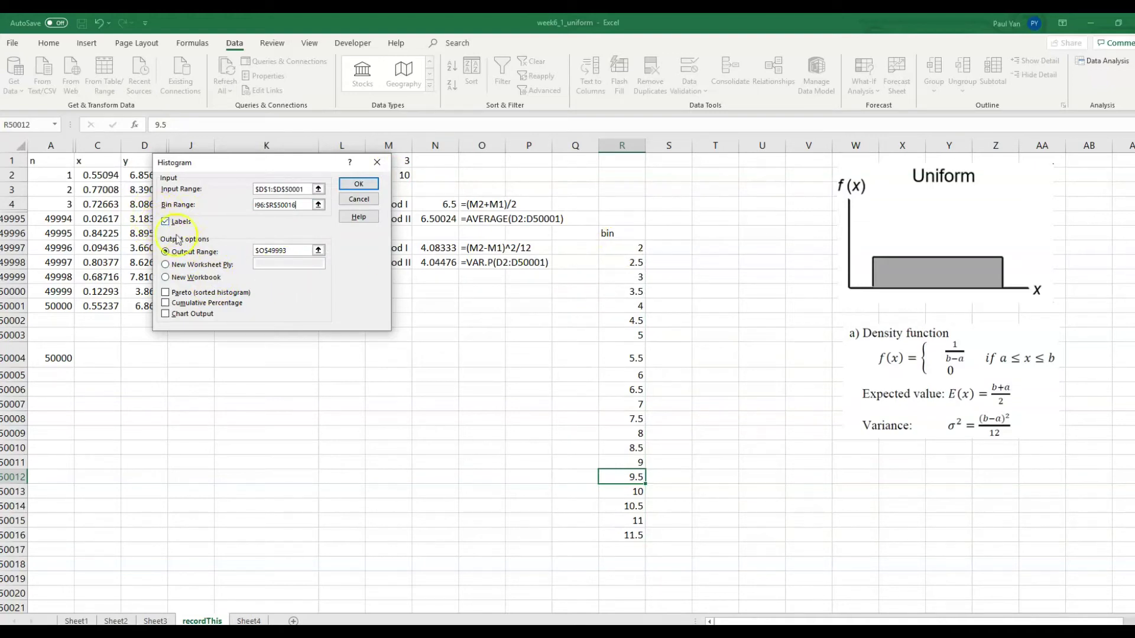
{"action": "left_click", "coordinate": [318, 250]}
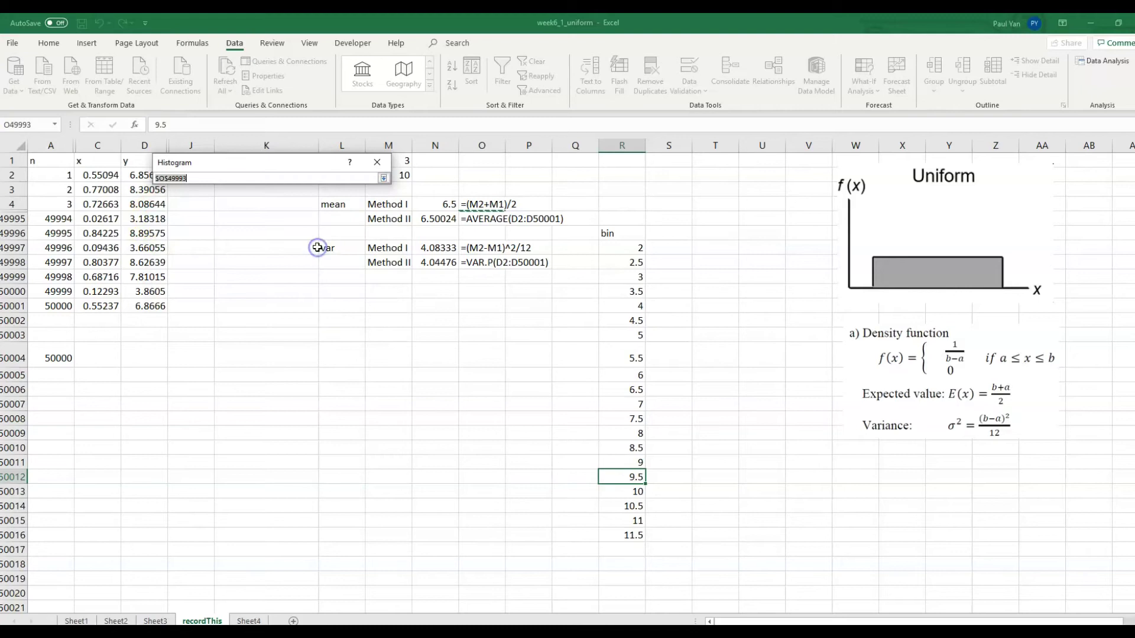
{"action": "left_click", "coordinate": [343, 291]}
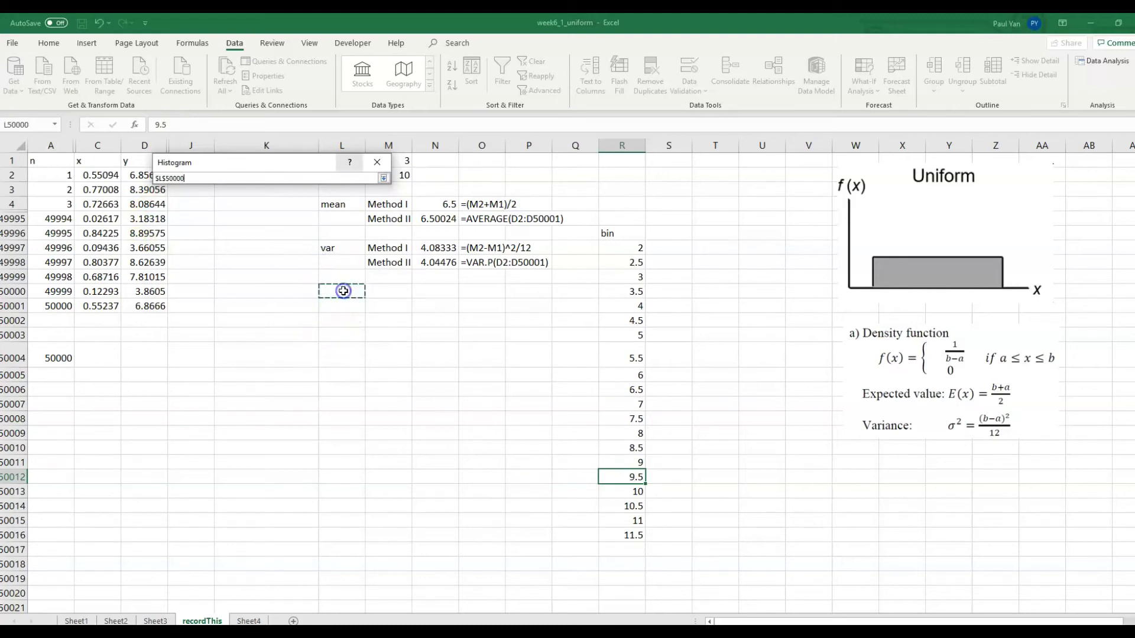
{"action": "left_click", "coordinate": [384, 178]}
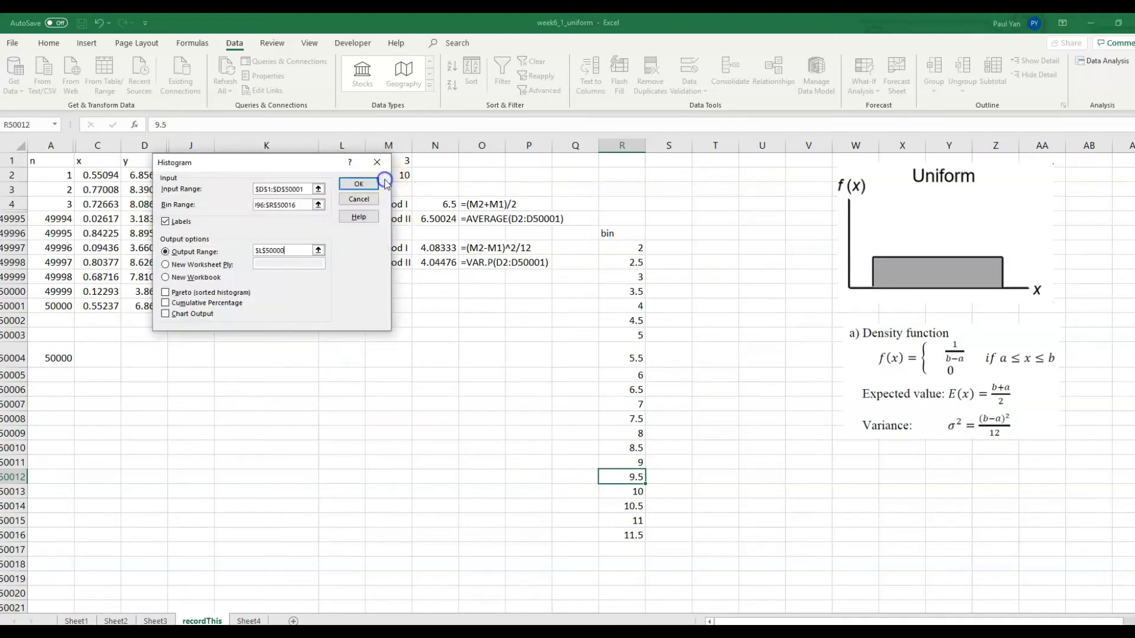
{"action": "left_click", "coordinate": [359, 184]}
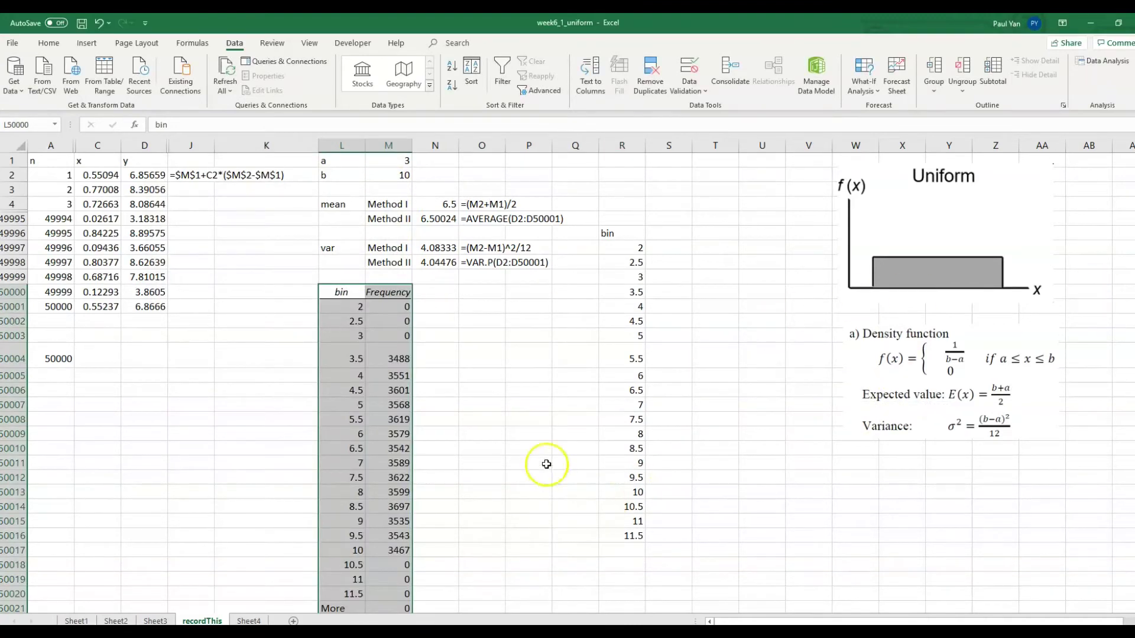
- Insert the recommended scatter chart from the bin and frequency data in L50000:M50020, leaving out the More row
{"action": "left_click", "coordinate": [380, 307]}
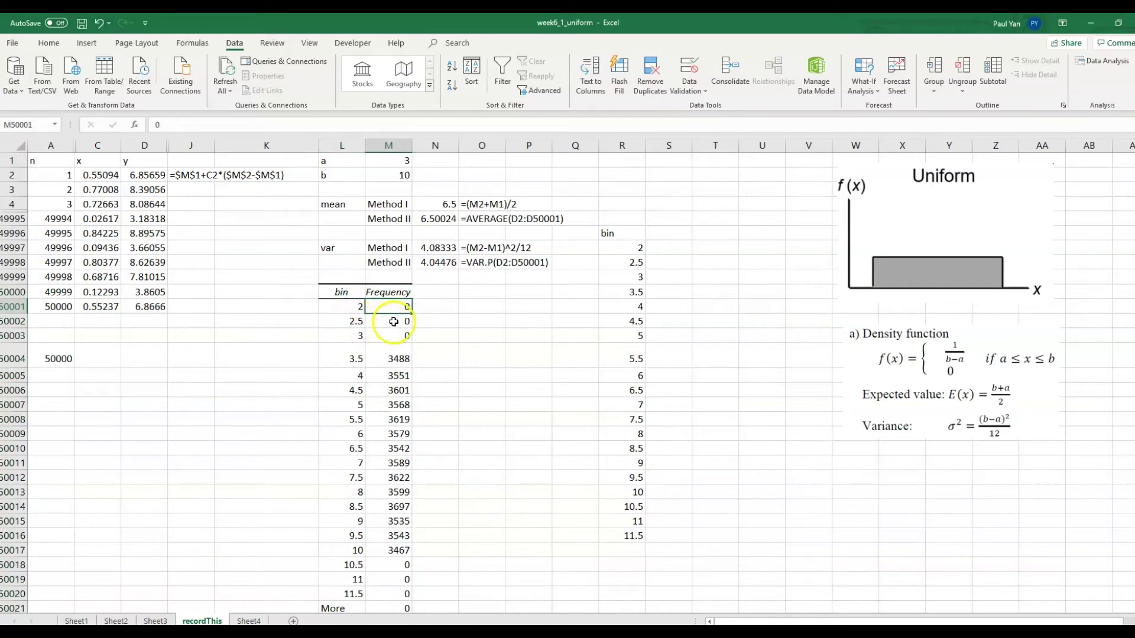
{"action": "left_click_drag", "start_coordinate": [343, 292], "coordinate": [393, 594]}
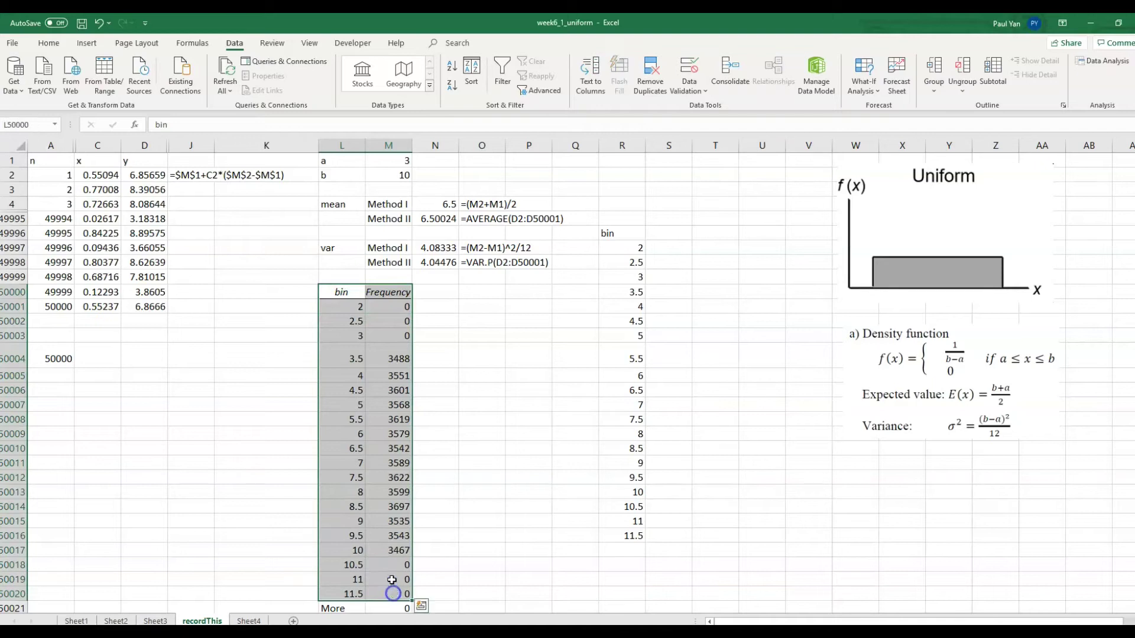
{"action": "left_click", "coordinate": [87, 45]}
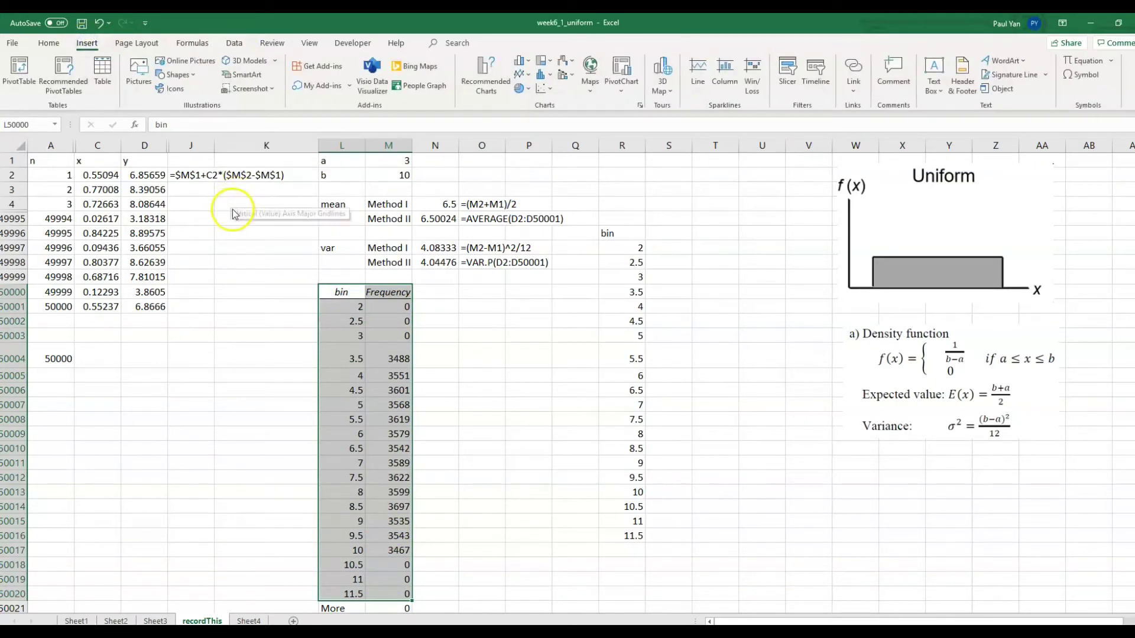
{"action": "left_click", "coordinate": [486, 74]}
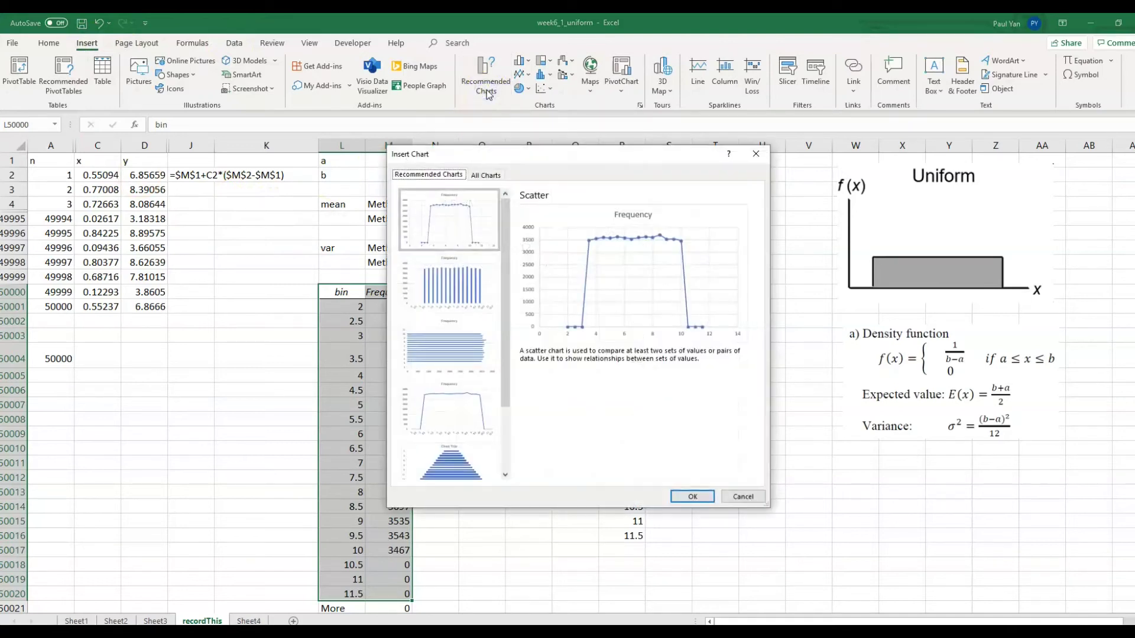
{"action": "left_click", "coordinate": [709, 498]}
- Move the density formula picture below the x and y data and place the Frequency chart directly under the Uniform picture
{"action": "left_click_drag", "start_coordinate": [631, 279], "coordinate": [1005, 416]}
{"action": "left_click_drag", "start_coordinate": [968, 356], "coordinate": [185, 403]}
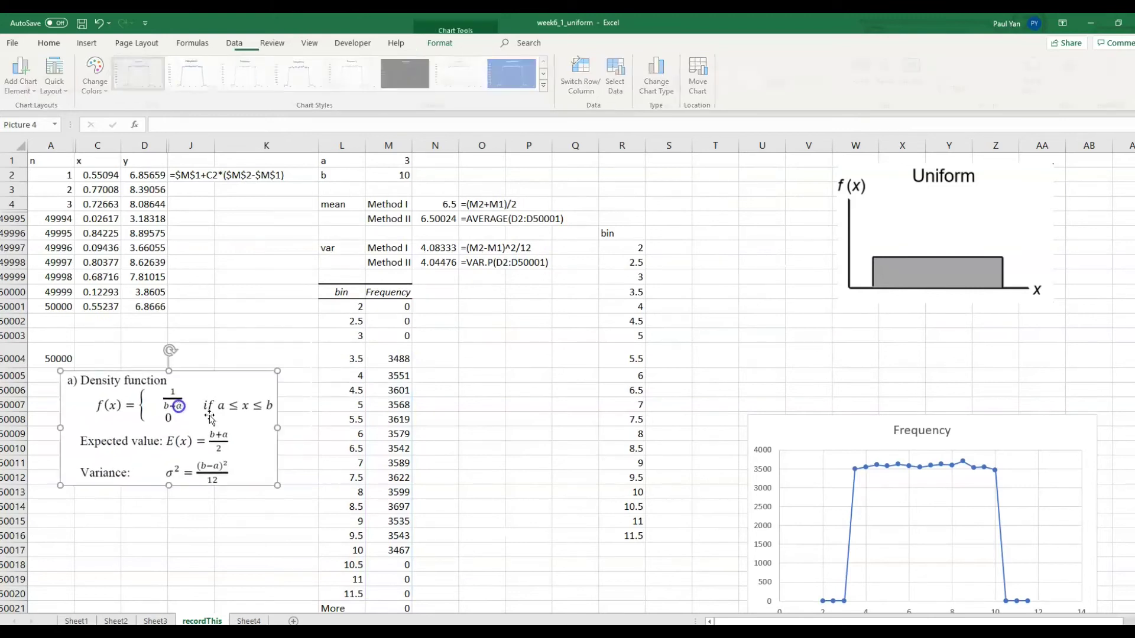
{"action": "left_click", "coordinate": [925, 432]}
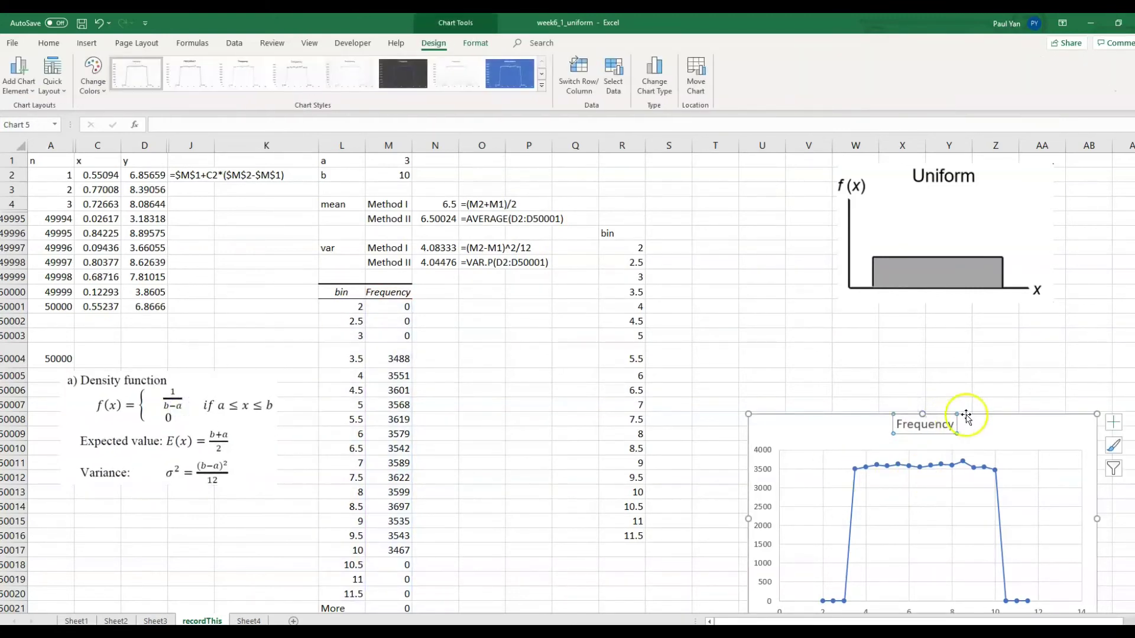
{"action": "left_click_drag", "start_coordinate": [986, 420], "coordinate": [981, 319]}
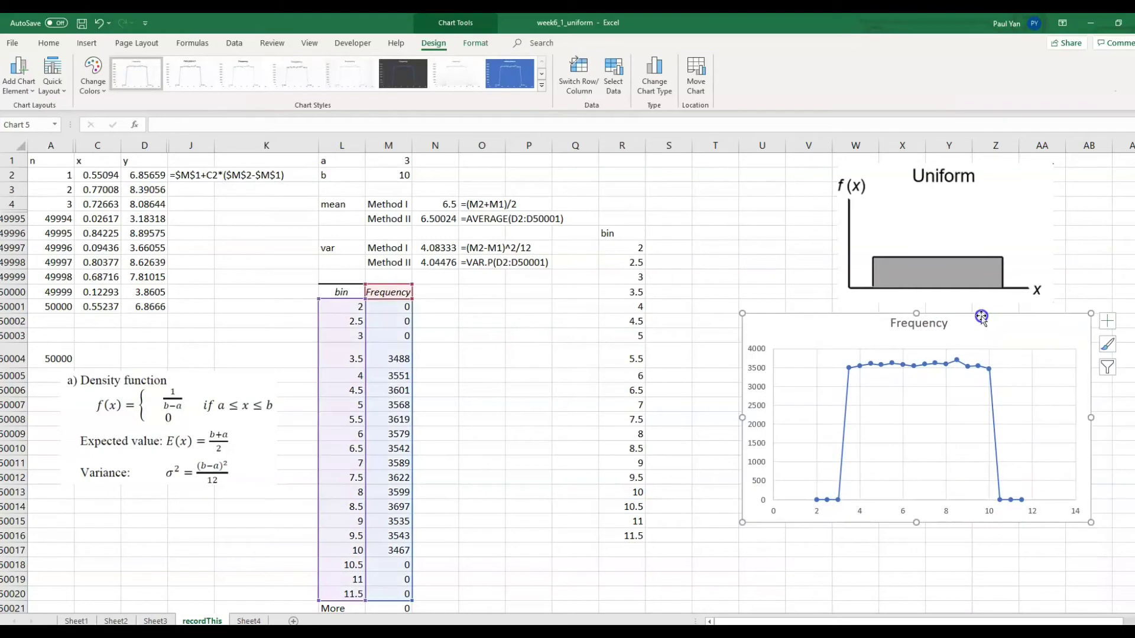
{"action": "left_click", "coordinate": [750, 262]}
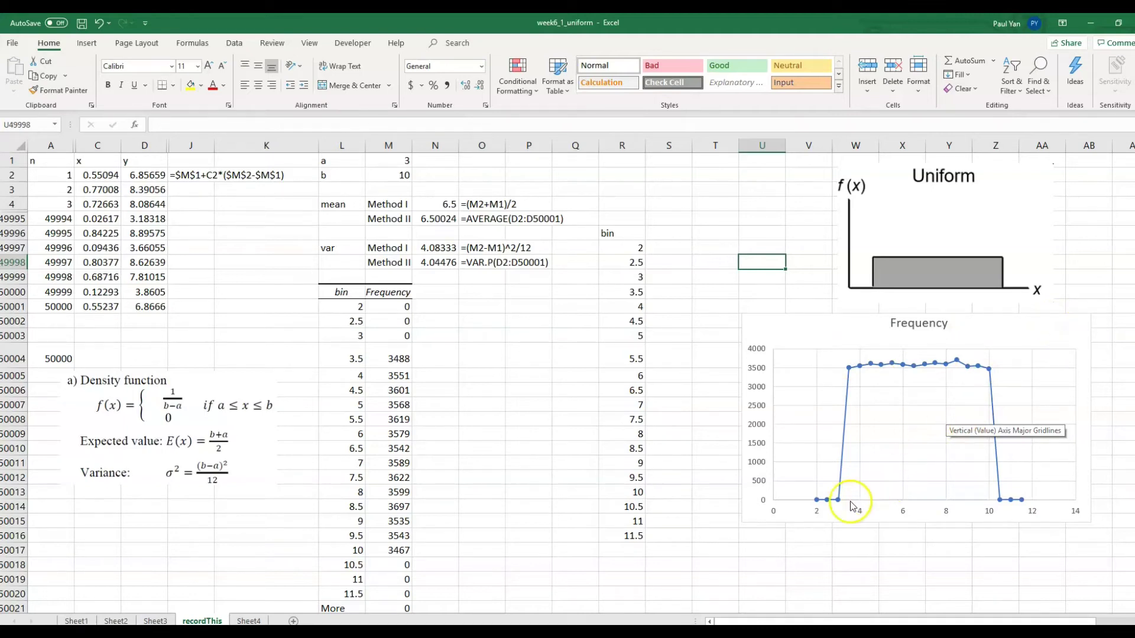
{"action": "left_click_drag", "start_coordinate": [406, 161], "coordinate": [404, 176]}
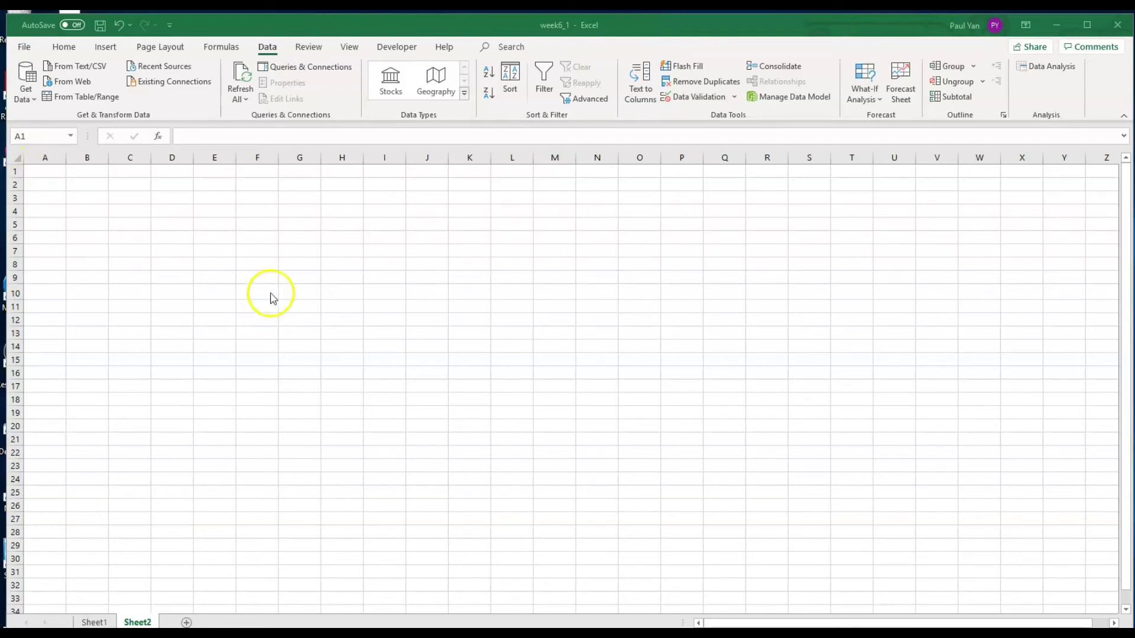
- Enter the header x in cell A1 of the empty sheet and start a Random Number Generation data analysis
{"action": "left_click", "coordinate": [51, 171]}
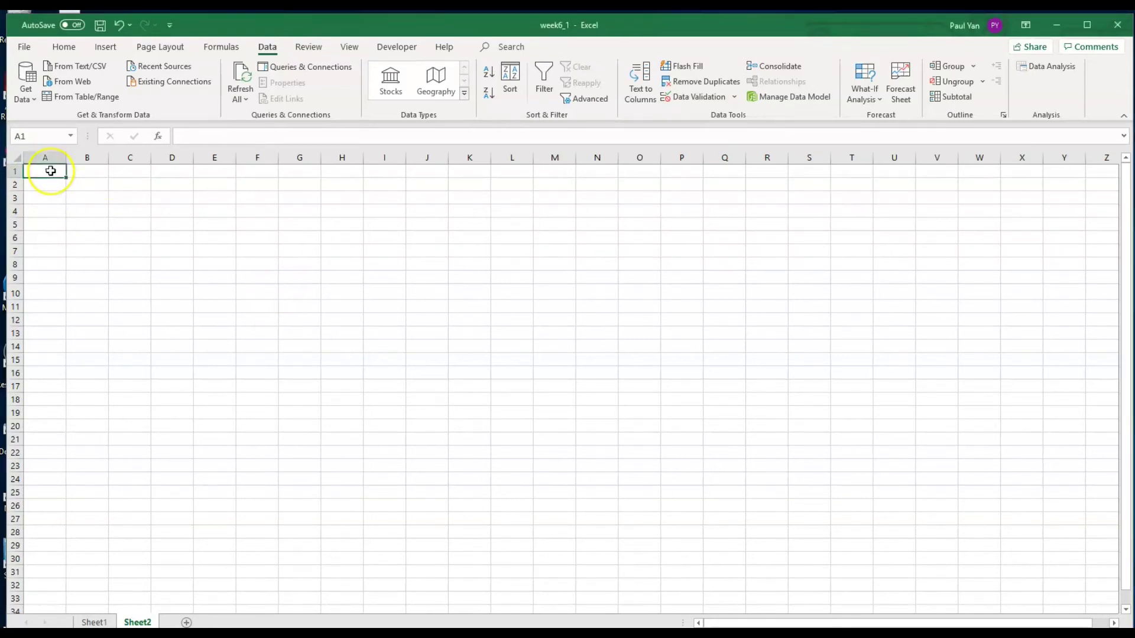
{"action": "type", "text": "x"}
{"action": "key", "text": "Return"}
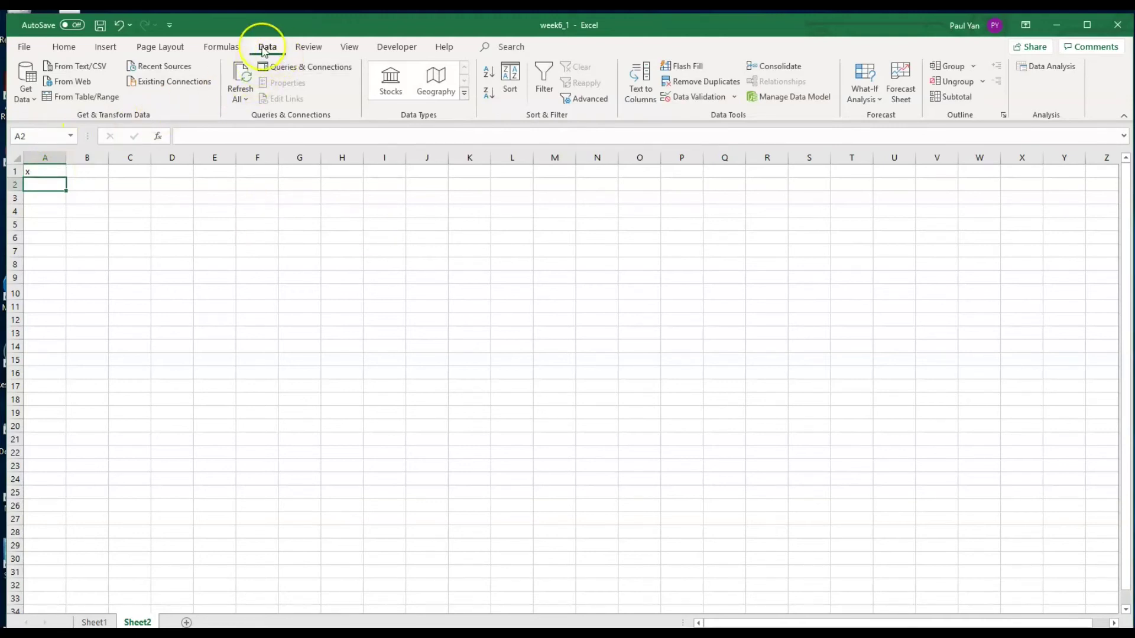
{"action": "left_click", "coordinate": [1061, 65]}
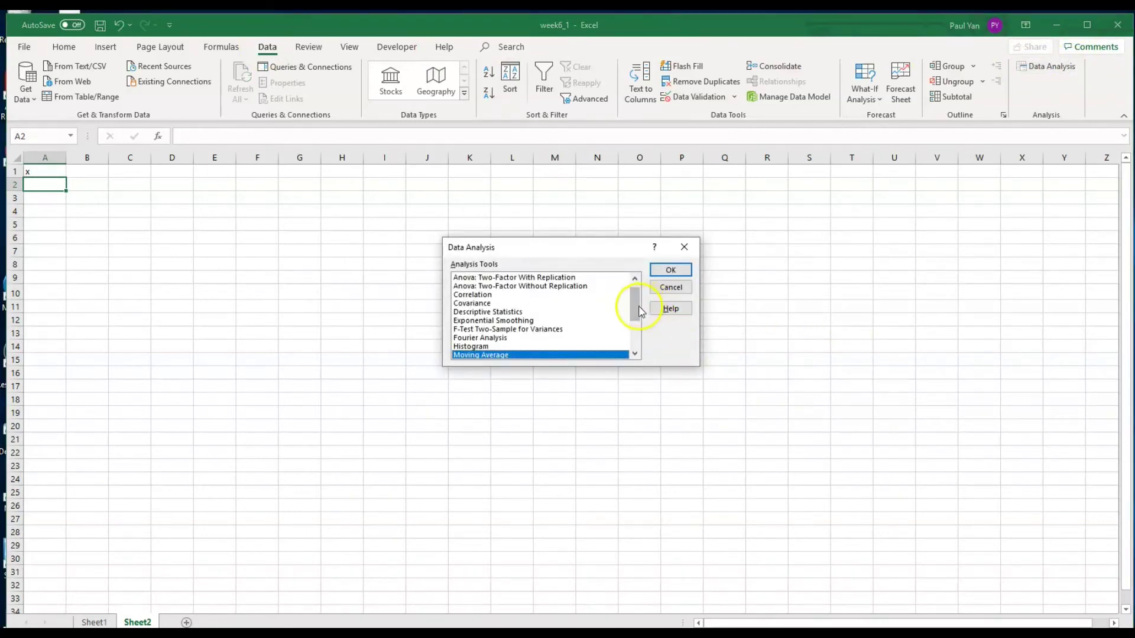
{"action": "left_click_drag", "start_coordinate": [638, 306], "coordinate": [637, 323]}
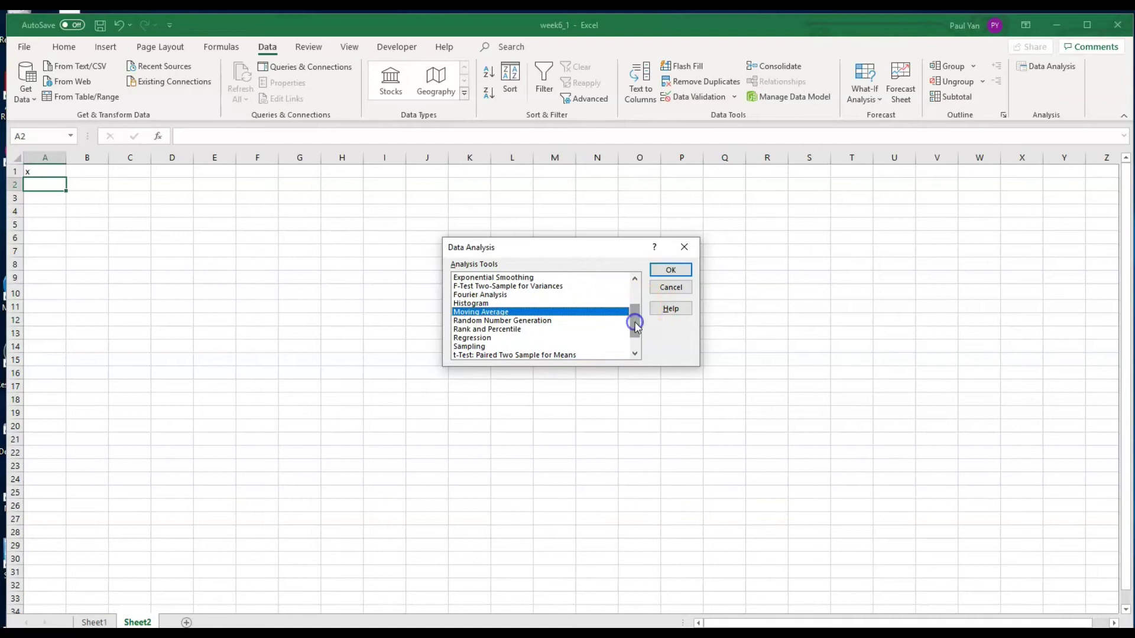
{"action": "left_click", "coordinate": [538, 321]}
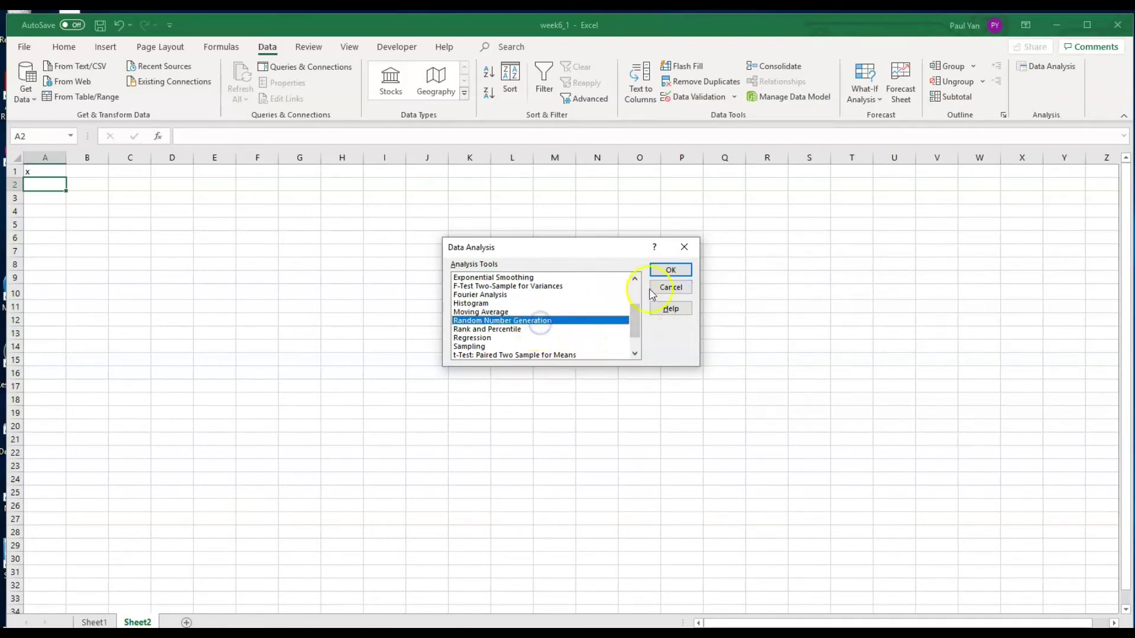
{"action": "left_click", "coordinate": [667, 273]}
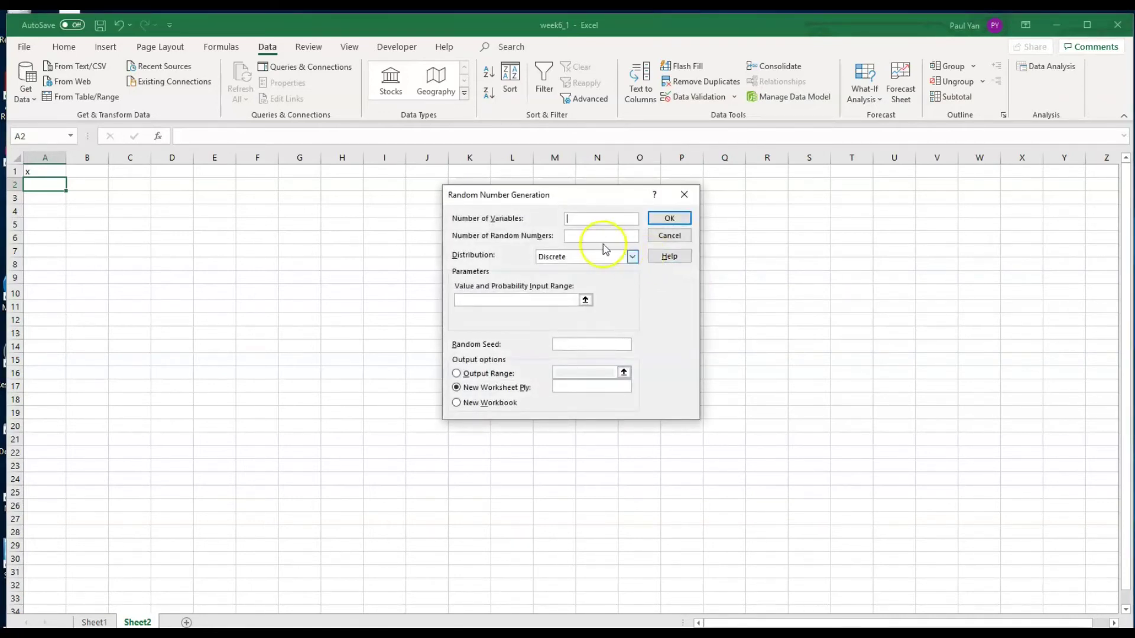
- Set the number of variables to 1, and try 50000 random numbers with the Uniform distribution
{"action": "left_click", "coordinate": [588, 220]}
{"action": "type", "text": "1"}
{"action": "left_click", "coordinate": [583, 236]}
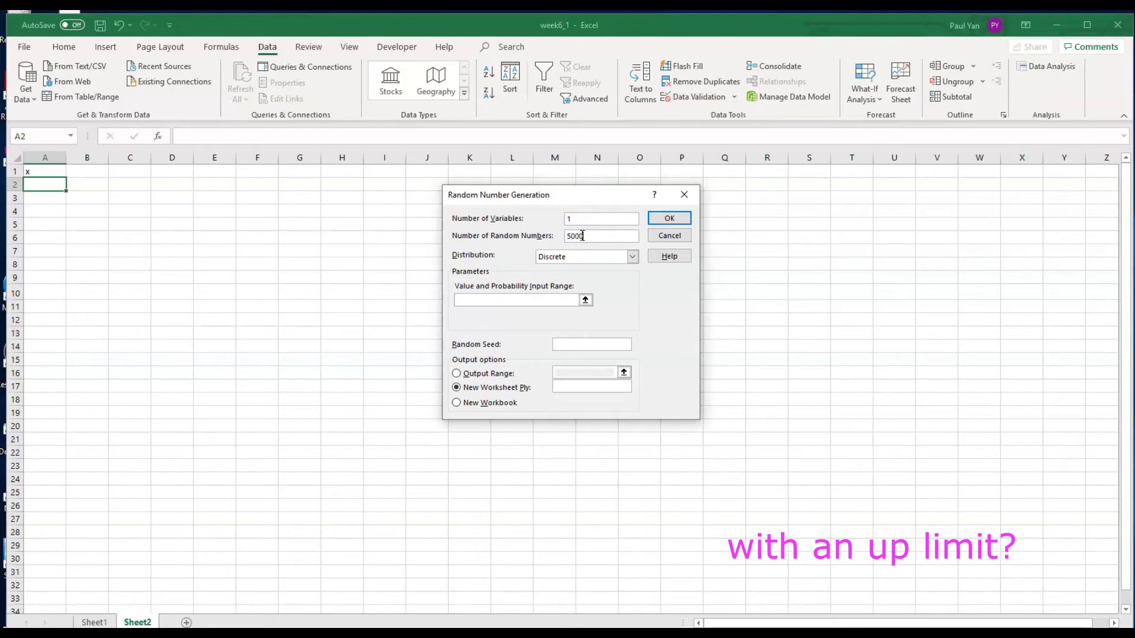
{"action": "left_click", "coordinate": [632, 256]}
{"action": "left_click", "coordinate": [600, 269]}
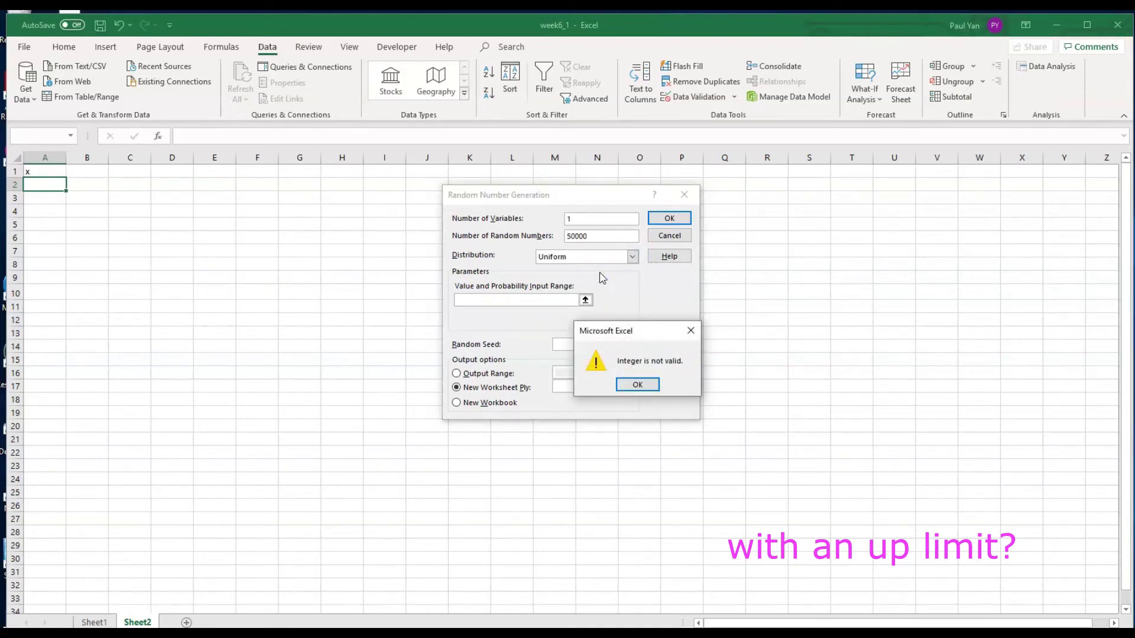
- Reduce the number of random numbers to 5000 and choose the Uniform distribution
{"action": "left_click", "coordinate": [631, 386]}
{"action": "left_click", "coordinate": [595, 238]}
{"action": "key", "text": "BackSpace"}
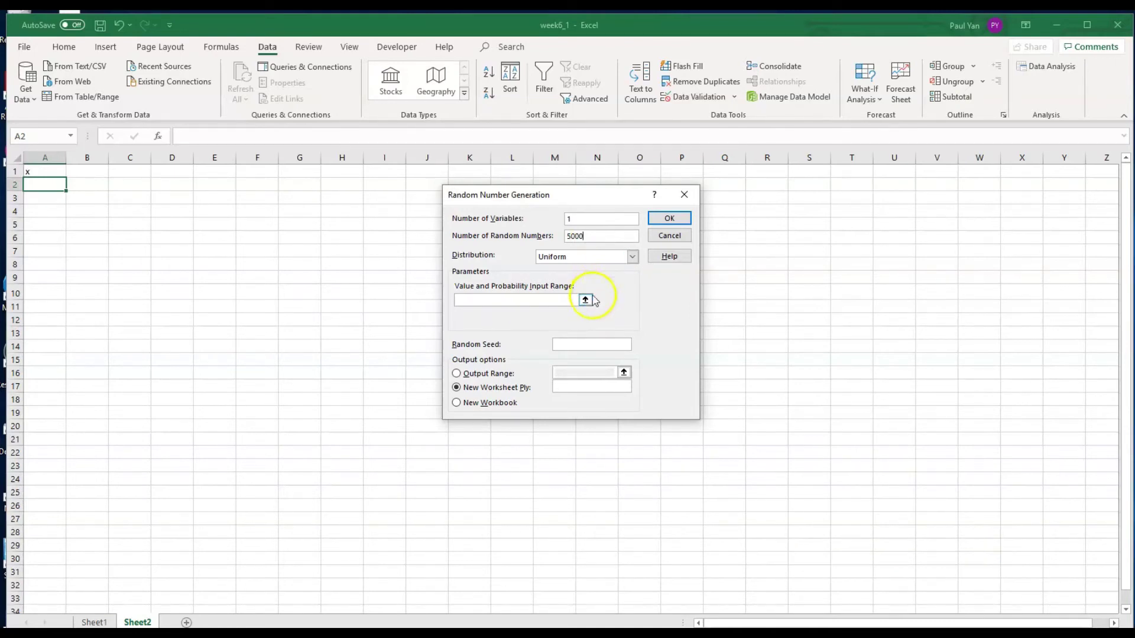
{"action": "left_click", "coordinate": [594, 257]}
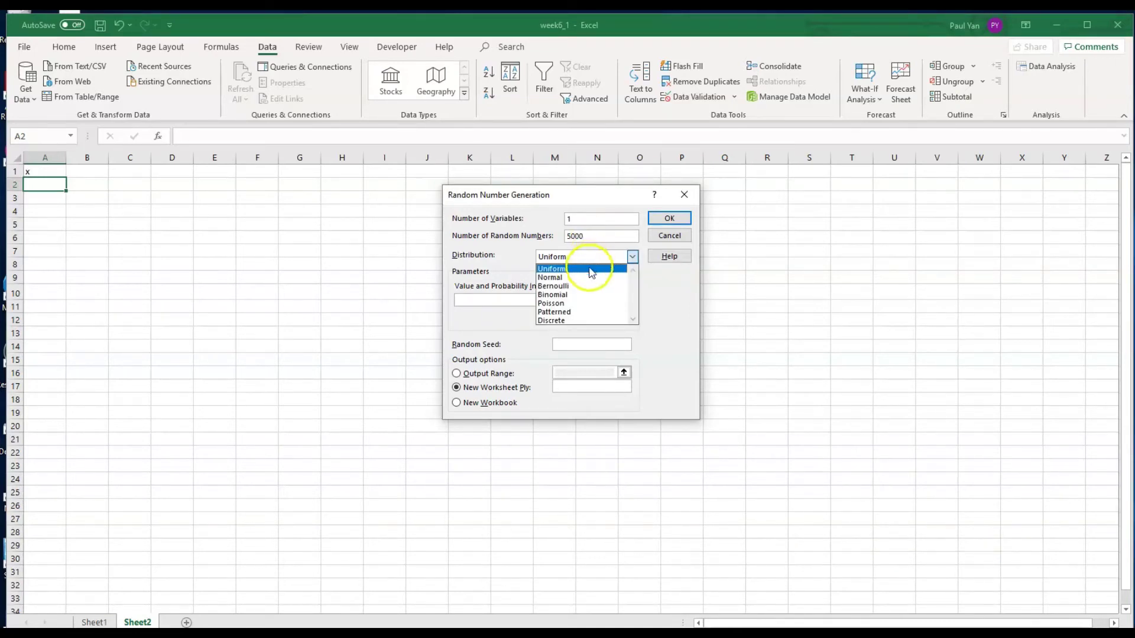
{"action": "left_click", "coordinate": [591, 268]}
- Set the uniform distribution's bounds to 3 and 10 and the random seed to 12345
{"action": "left_click", "coordinate": [506, 290]}
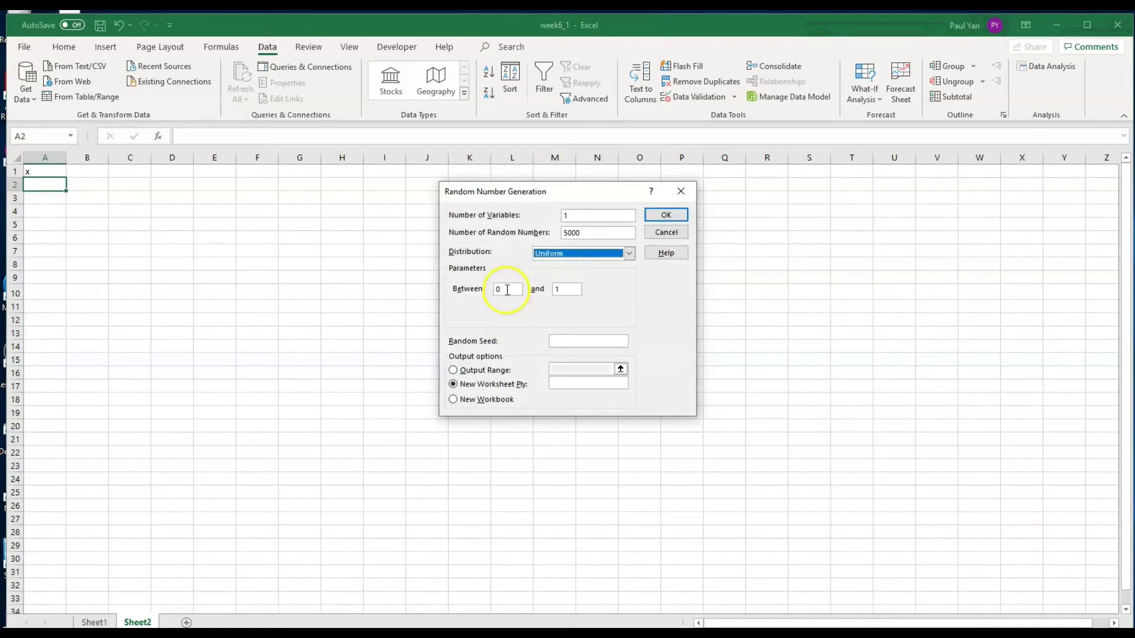
{"action": "key", "text": "Delete"}
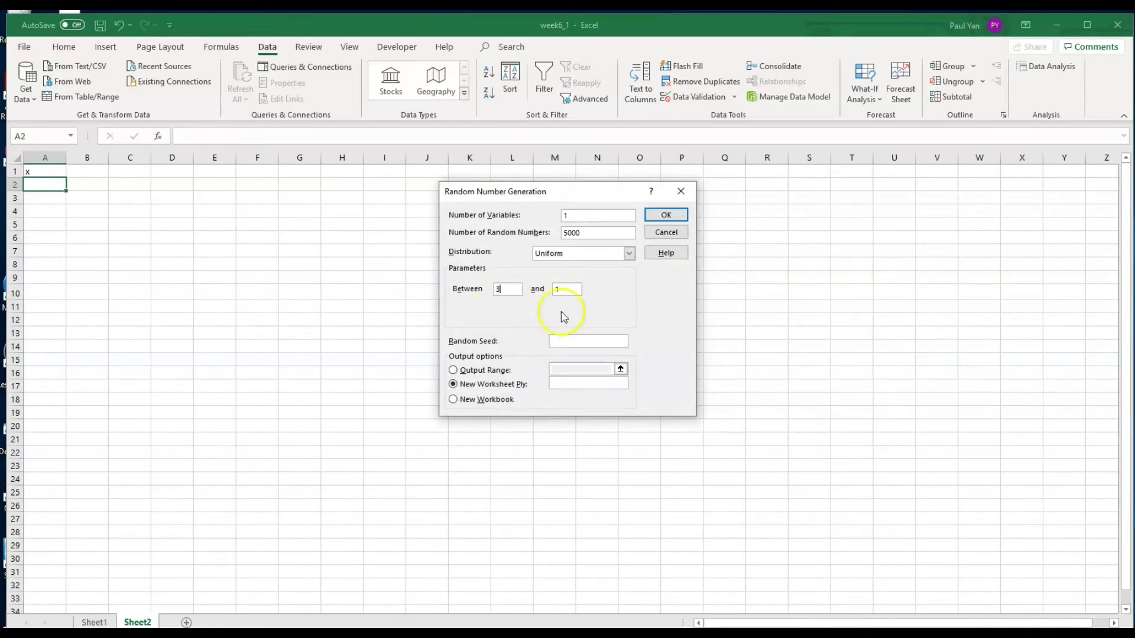
{"action": "type", "text": "3"}
{"action": "left_click", "coordinate": [571, 290]}
{"action": "left_click", "coordinate": [559, 342]}
{"action": "type", "text": "12345"}
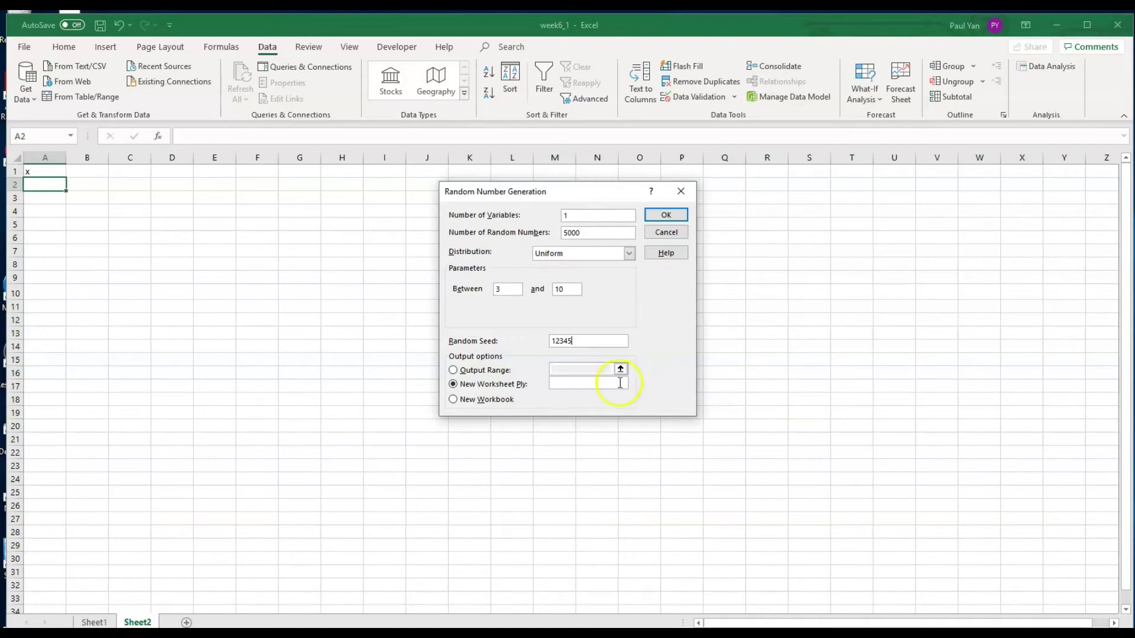
- Set the output range to cell A2 and generate the random numbers
{"action": "left_click", "coordinate": [453, 370]}
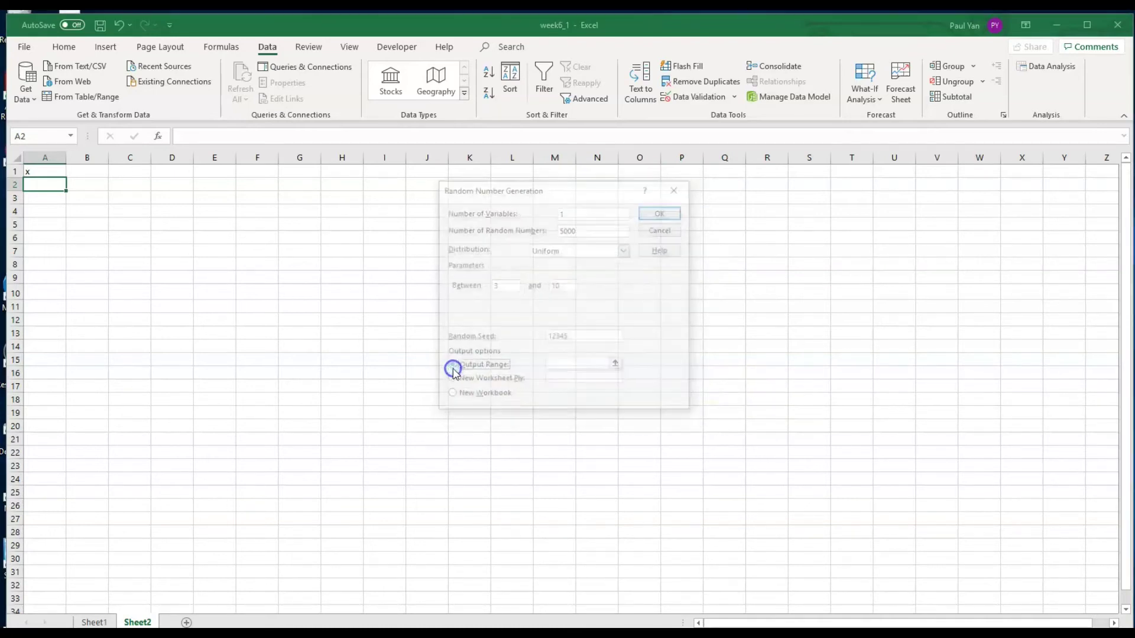
{"action": "left_click", "coordinate": [617, 367]}
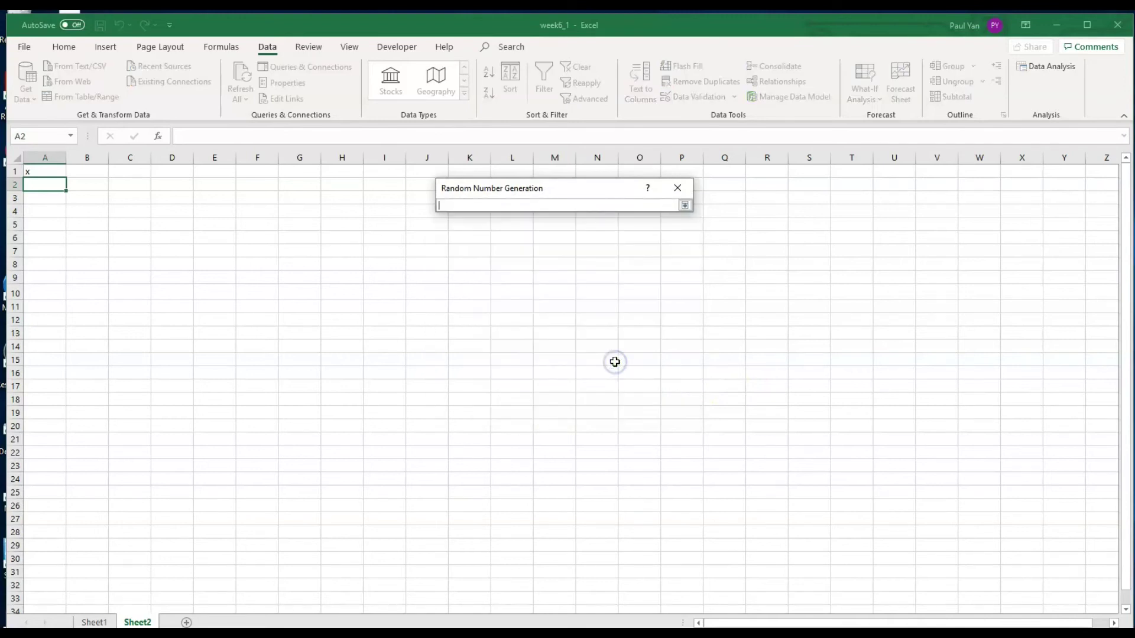
{"action": "left_click", "coordinate": [42, 186]}
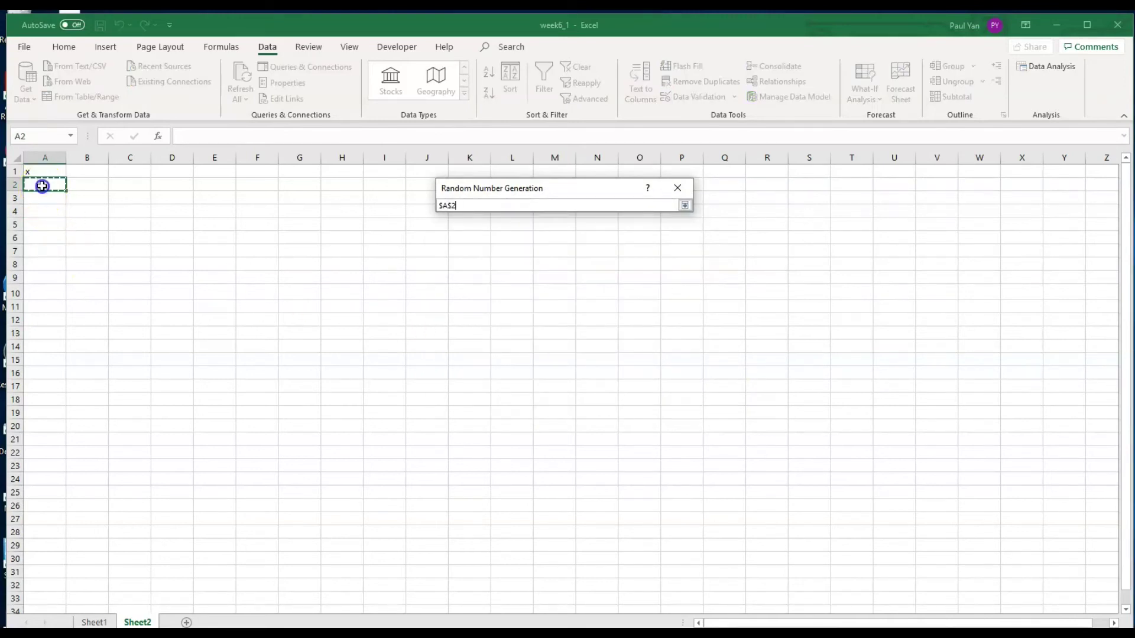
{"action": "left_click", "coordinate": [684, 205]}
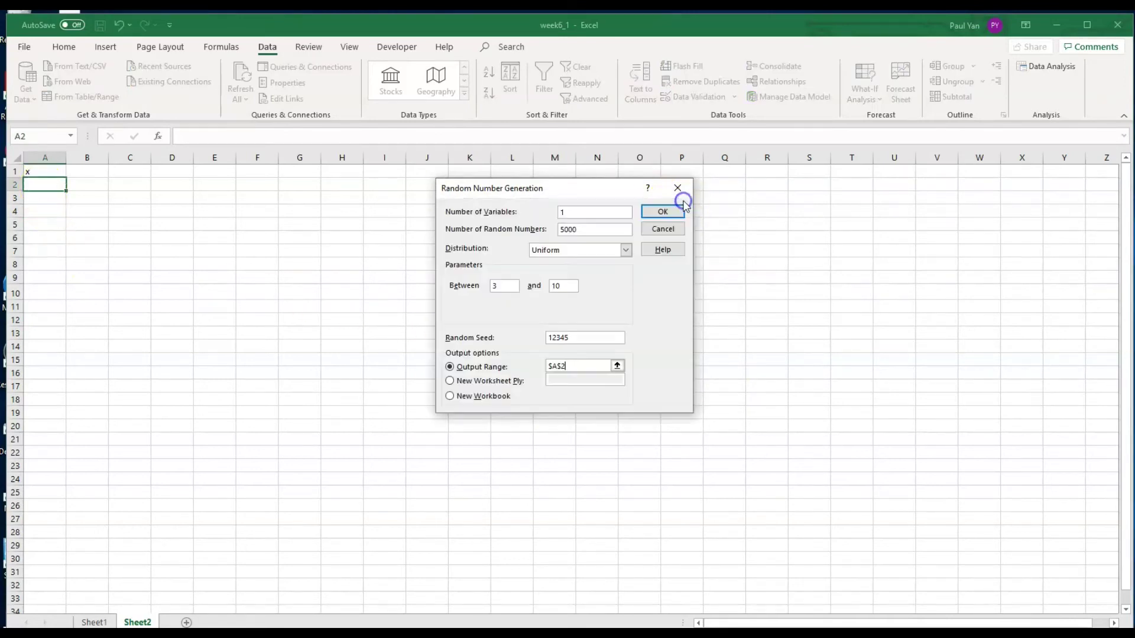
{"action": "left_click", "coordinate": [663, 212]}
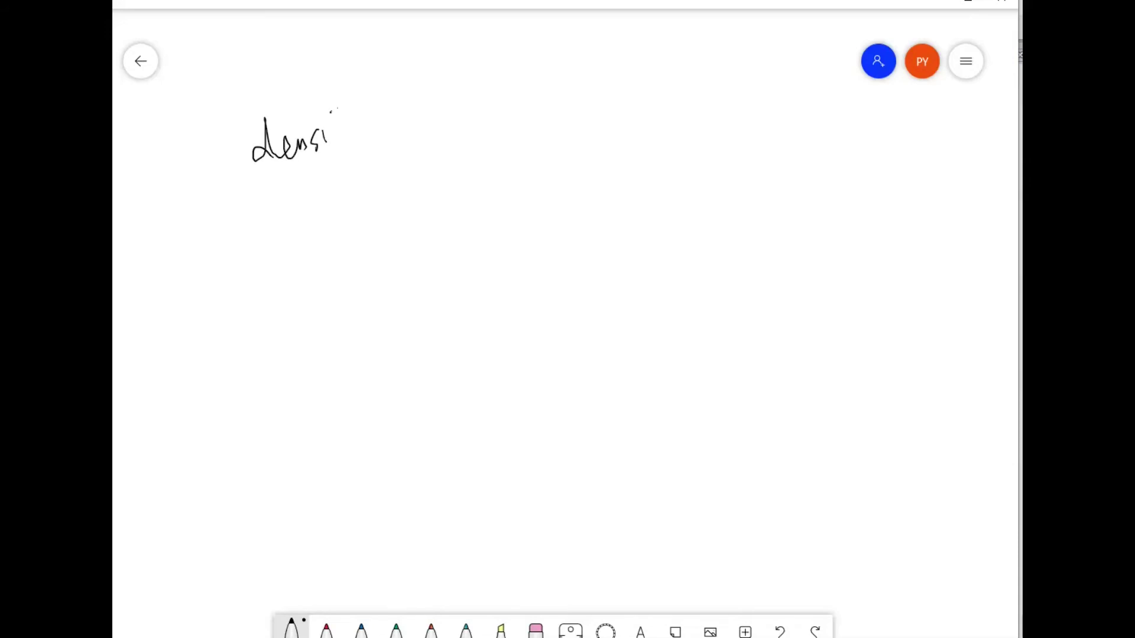
- Handwrite the heading "density function" on the whiteboard in black pen
{"action": "left_click_drag", "start_coordinate": [350, 142], "coordinate": [358, 176]}
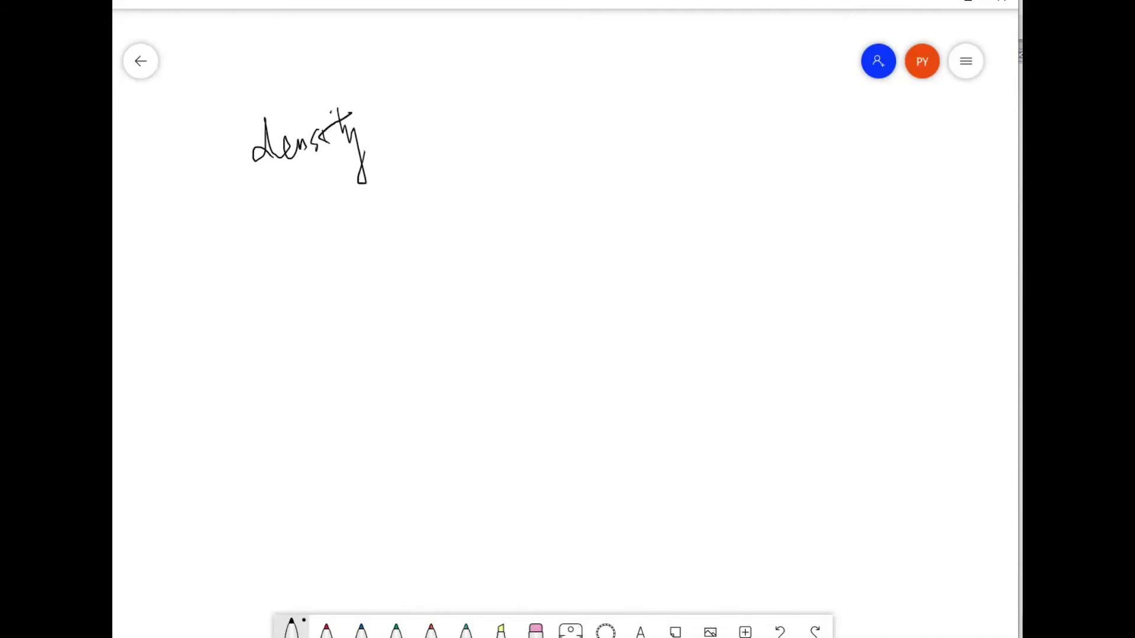
{"action": "left_click_drag", "start_coordinate": [396, 110], "coordinate": [400, 164]}
{"action": "left_click_drag", "start_coordinate": [382, 137], "coordinate": [403, 124]}
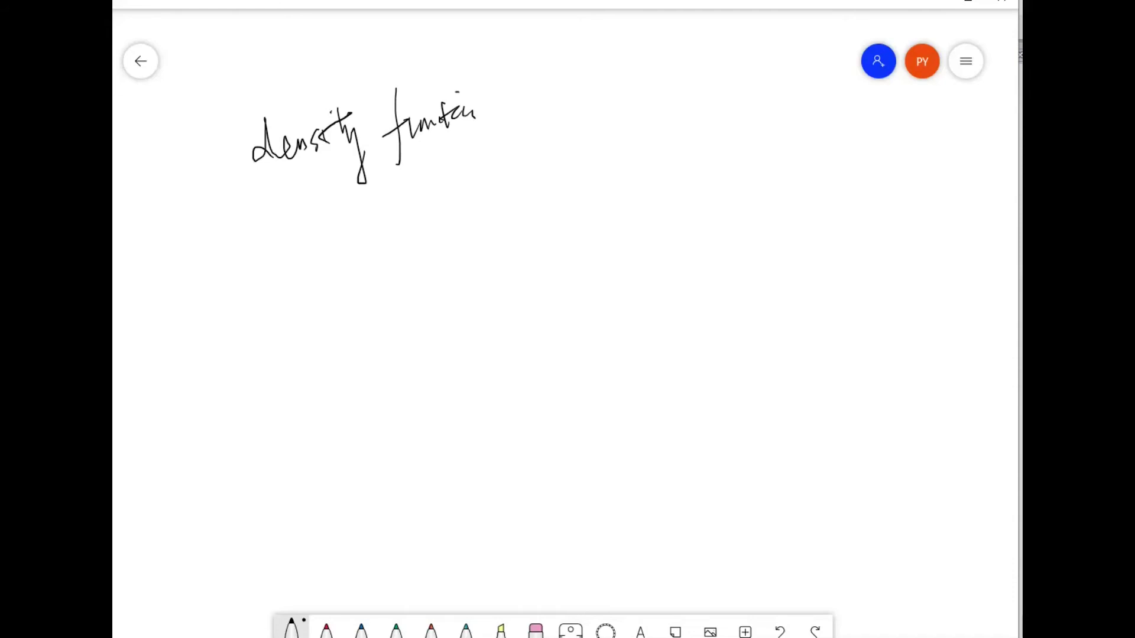
- Sketch a horizontal axis beside the heading with a rectangle standing on it, its ends marked 0 and 1
{"action": "left_click_drag", "start_coordinate": [474, 220], "coordinate": [803, 195]}
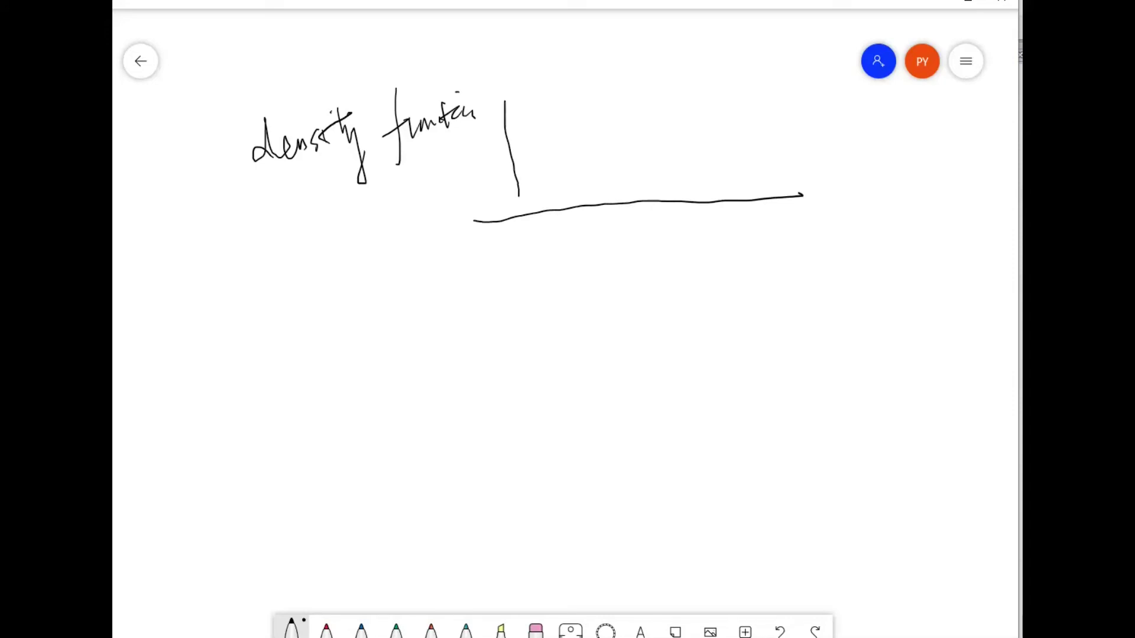
{"action": "left_click_drag", "start_coordinate": [514, 103], "coordinate": [703, 87]}
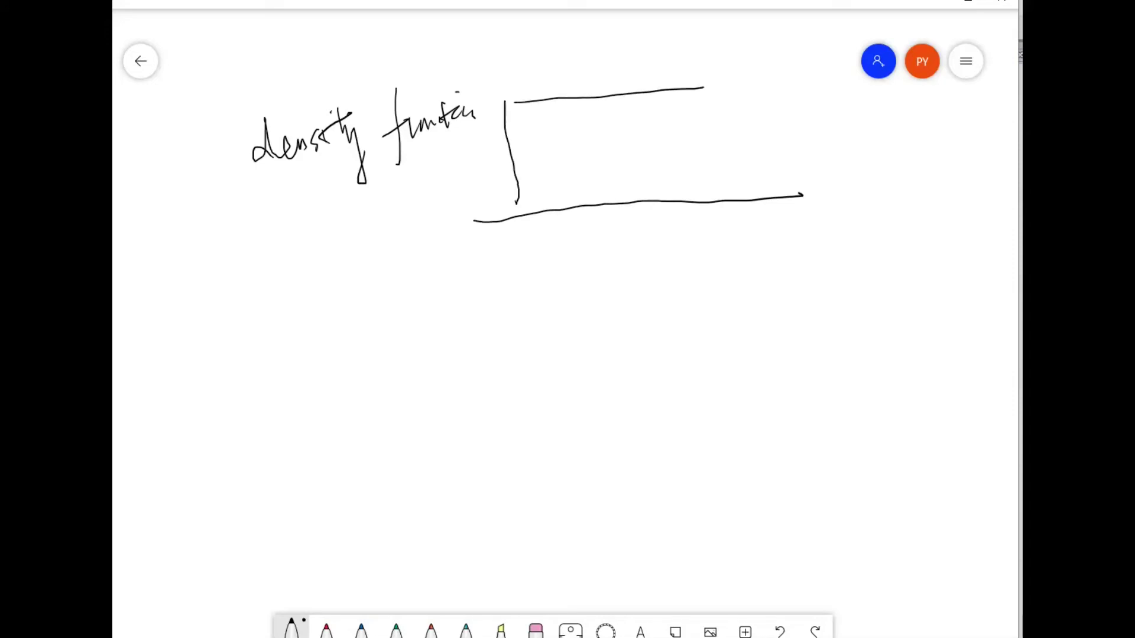
{"action": "left_click_drag", "start_coordinate": [764, 124], "coordinate": [763, 191]}
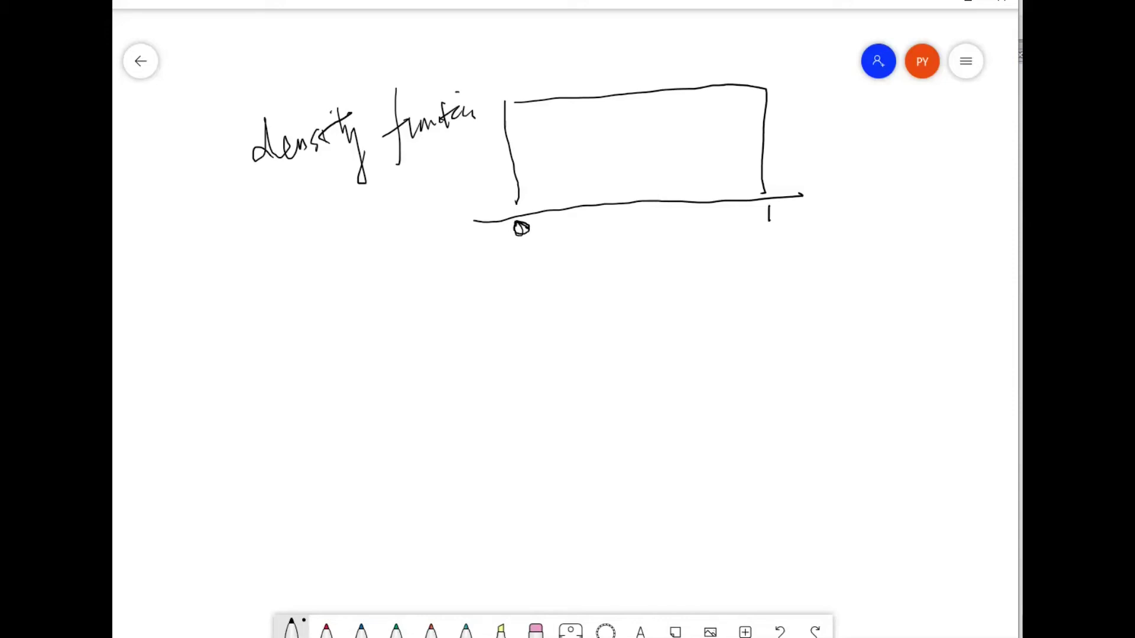
- Write the density formula f(x) = 1/(b−a) = 1/(1−0) = 1 beside the rectangle
{"action": "left_click_drag", "start_coordinate": [825, 134], "coordinate": [827, 184]}
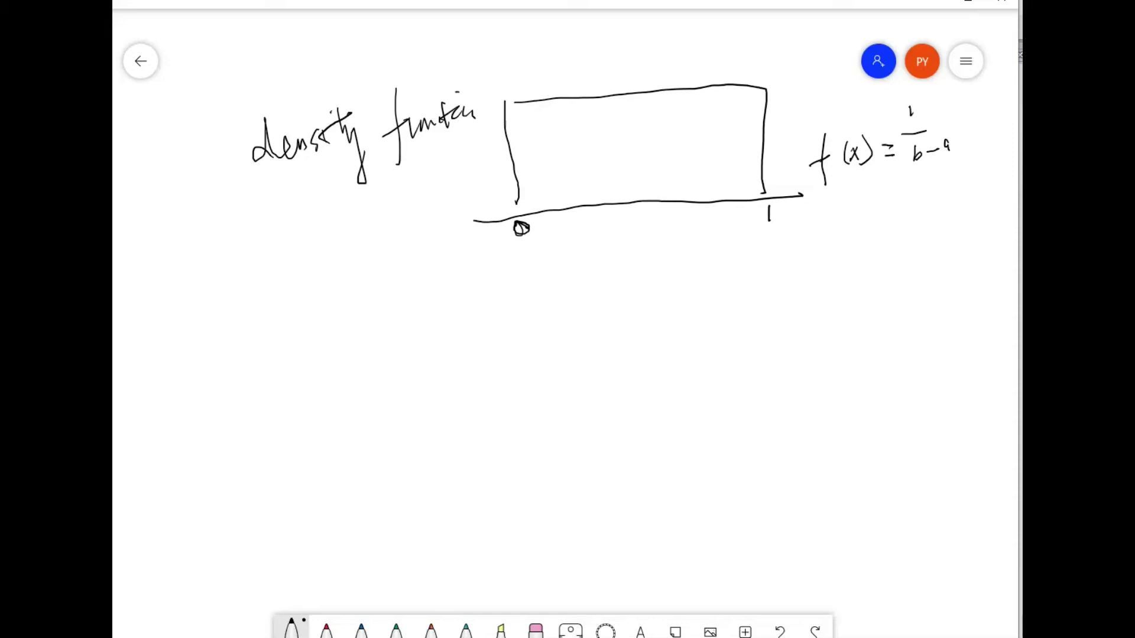
{"action": "mouse_move", "coordinate": [971, 122]}
{"action": "left_mouse_down"}
{"action": "mouse_move", "coordinate": [1000, 117]}
{"action": "mouse_move", "coordinate": [980, 149]}
{"action": "mouse_move", "coordinate": [1012, 132]}
{"action": "left_mouse_up"}
{"action": "mouse_move", "coordinate": [935, 193]}
{"action": "left_mouse_down"}
{"action": "mouse_move", "coordinate": [952, 190]}
{"action": "mouse_move", "coordinate": [954, 202]}
{"action": "left_mouse_up"}
{"action": "left_click_drag", "start_coordinate": [966, 185], "coordinate": [967, 206]}
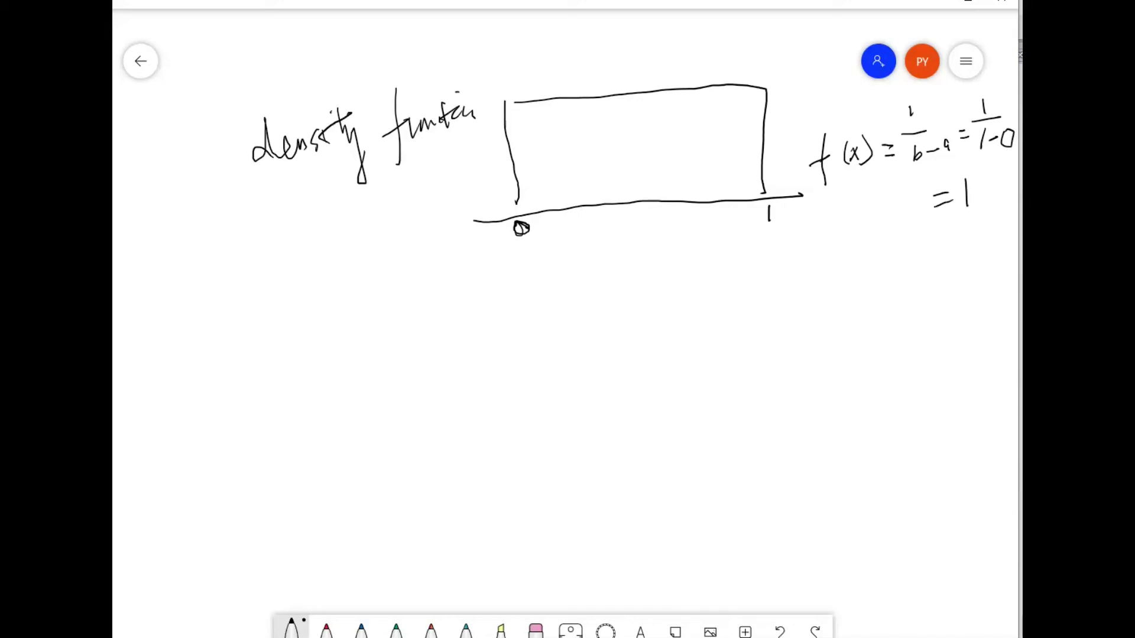
- Label the rectangle's height 1 and write the circled point 1, "the area is 1", below the sketch
{"action": "left_click_drag", "start_coordinate": [798, 75], "coordinate": [798, 89]}
{"action": "mouse_move", "coordinate": [304, 266]}
{"action": "left_mouse_down"}
{"action": "mouse_move", "coordinate": [311, 291]}
{"action": "mouse_move", "coordinate": [316, 258]}
{"action": "mouse_move", "coordinate": [368, 280]}
{"action": "mouse_move", "coordinate": [452, 239]}
{"action": "mouse_move", "coordinate": [578, 259]}
{"action": "left_mouse_up"}
- Hatch the inside of the rectangle with diagonal strokes to mark its area
{"action": "left_click_drag", "start_coordinate": [589, 157], "coordinate": [566, 179]}
{"action": "left_click_drag", "start_coordinate": [659, 101], "coordinate": [616, 156]}
{"action": "left_click_drag", "start_coordinate": [708, 101], "coordinate": [658, 161]}
{"action": "left_click_drag", "start_coordinate": [729, 105], "coordinate": [690, 163]}
{"action": "left_click_drag", "start_coordinate": [768, 110], "coordinate": [739, 169]}
{"action": "mouse_move", "coordinate": [593, 122]}
{"action": "left_mouse_down"}
{"action": "mouse_move", "coordinate": [537, 161]}
{"action": "mouse_move", "coordinate": [572, 153]}
{"action": "left_mouse_up"}
{"action": "left_click_drag", "start_coordinate": [623, 107], "coordinate": [588, 150]}
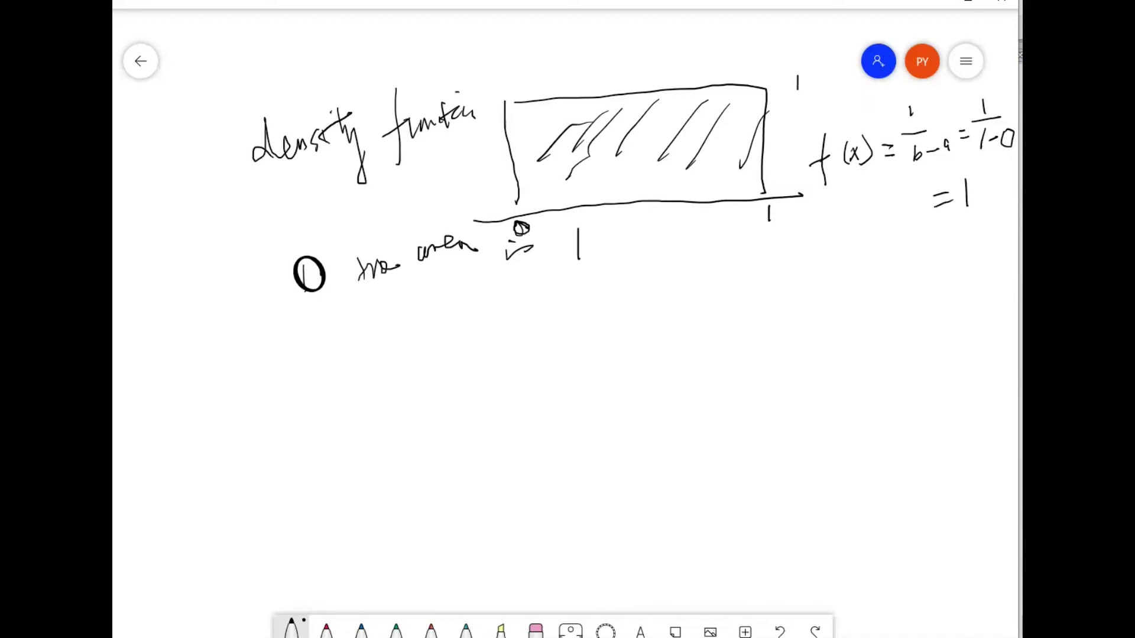
- Label the horizontal axis x, add a circled number 2 below point 1, and mark 0.5 and 0.51 on the axis
{"action": "mouse_move", "coordinate": [797, 185]}
{"action": "left_mouse_down"}
{"action": "mouse_move", "coordinate": [808, 197]}
{"action": "mouse_move", "coordinate": [795, 210]}
{"action": "mouse_move", "coordinate": [837, 209]}
{"action": "mouse_move", "coordinate": [827, 211]}
{"action": "left_mouse_up"}
{"action": "mouse_move", "coordinate": [310, 325]}
{"action": "left_mouse_down"}
{"action": "mouse_move", "coordinate": [321, 345]}
{"action": "mouse_move", "coordinate": [302, 332]}
{"action": "mouse_move", "coordinate": [325, 329]}
{"action": "mouse_move", "coordinate": [301, 331]}
{"action": "mouse_move", "coordinate": [326, 322]}
{"action": "left_mouse_up"}
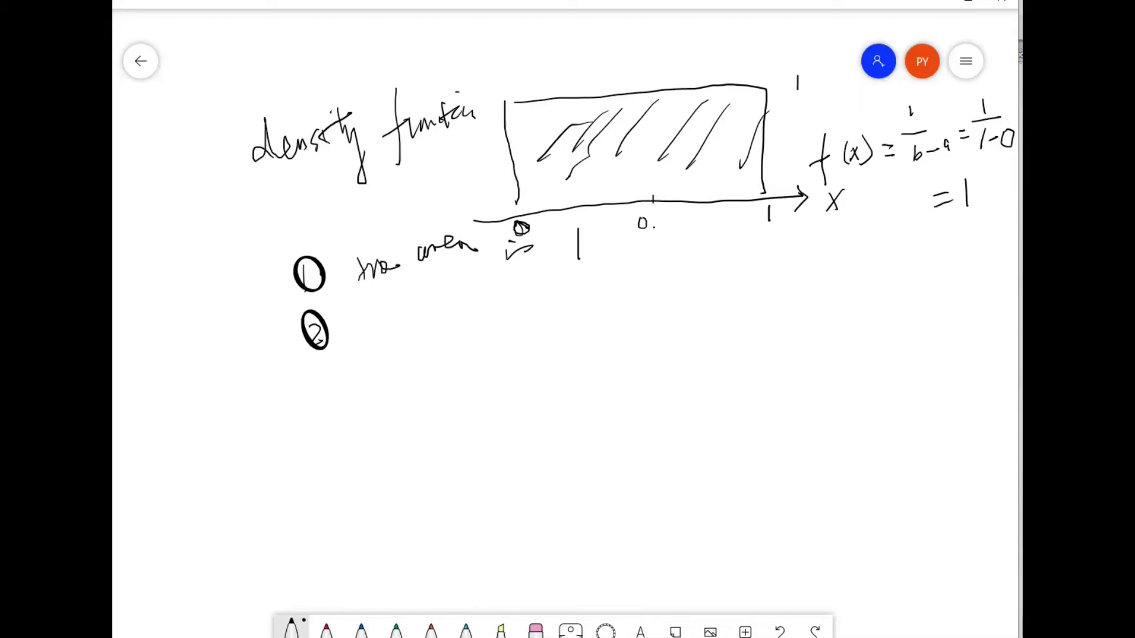
{"action": "left_click_drag", "start_coordinate": [658, 215], "coordinate": [650, 234]}
{"action": "mouse_move", "coordinate": [681, 220]}
{"action": "left_mouse_down"}
{"action": "mouse_move", "coordinate": [677, 231]}
{"action": "mouse_move", "coordinate": [685, 220]}
{"action": "mouse_move", "coordinate": [708, 241]}
{"action": "left_mouse_up"}
- Bracket the interval from 0.5 to 0.51 and write 0.51 − 0.5 = 0.01 = 1% beside it
{"action": "mouse_move", "coordinate": [653, 234]}
{"action": "left_mouse_down"}
{"action": "mouse_move", "coordinate": [655, 246]}
{"action": "mouse_move", "coordinate": [684, 238]}
{"action": "mouse_move", "coordinate": [686, 264]}
{"action": "mouse_move", "coordinate": [705, 272]}
{"action": "mouse_move", "coordinate": [718, 251]}
{"action": "mouse_move", "coordinate": [721, 269]}
{"action": "mouse_move", "coordinate": [779, 248]}
{"action": "mouse_move", "coordinate": [792, 267]}
{"action": "left_mouse_up"}
{"action": "left_click", "coordinate": [786, 264]}
{"action": "mouse_move", "coordinate": [798, 247]}
{"action": "left_mouse_down"}
{"action": "mouse_move", "coordinate": [915, 231]}
{"action": "mouse_move", "coordinate": [921, 251]}
{"action": "left_mouse_up"}
{"action": "left_click_drag", "start_coordinate": [853, 286], "coordinate": [869, 287]}
{"action": "left_click_drag", "start_coordinate": [851, 300], "coordinate": [870, 295]}
{"action": "mouse_move", "coordinate": [879, 276]}
{"action": "left_mouse_down"}
{"action": "mouse_move", "coordinate": [879, 298]}
{"action": "mouse_move", "coordinate": [910, 264]}
{"action": "mouse_move", "coordinate": [888, 307]}
{"action": "mouse_move", "coordinate": [919, 297]}
{"action": "mouse_move", "coordinate": [921, 284]}
{"action": "left_mouse_up"}
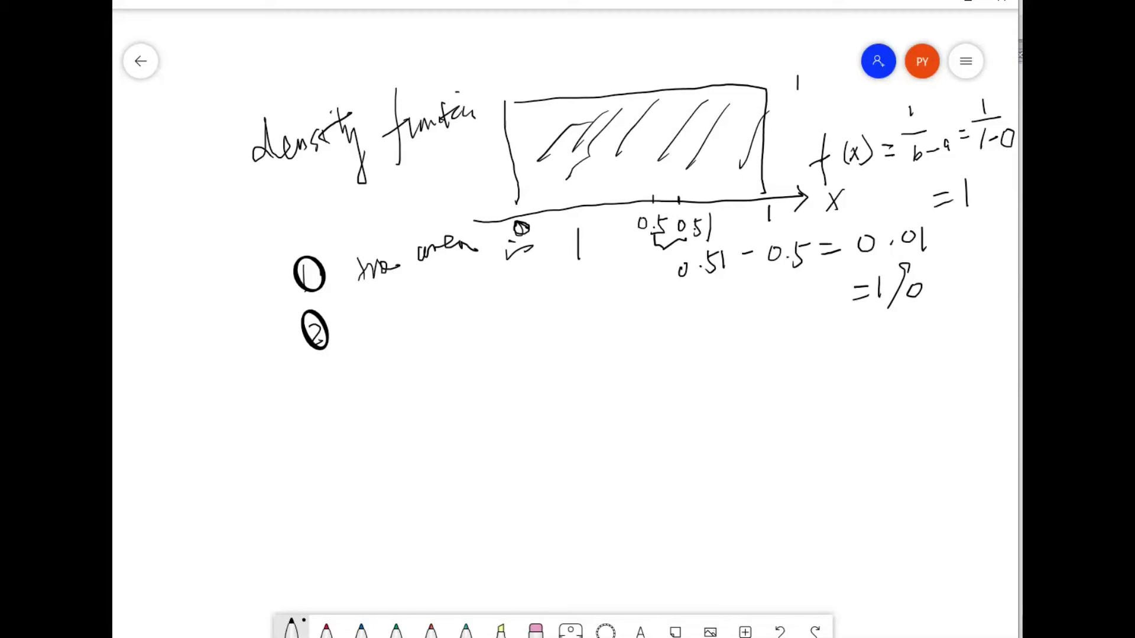
- Draw vertical lines up from 0.5 and 0.51 and shade the narrow strip between them
{"action": "left_click_drag", "start_coordinate": [645, 93], "coordinate": [653, 189]}
{"action": "left_click_drag", "start_coordinate": [674, 92], "coordinate": [679, 202]}
{"action": "mouse_move", "coordinate": [655, 101]}
{"action": "left_mouse_down"}
{"action": "mouse_move", "coordinate": [668, 125]}
{"action": "mouse_move", "coordinate": [662, 188]}
{"action": "mouse_move", "coordinate": [674, 160]}
{"action": "mouse_move", "coordinate": [659, 106]}
{"action": "left_mouse_up"}
- Write f(x)·Δx = 1 * Δx = 1% next to the circled number 2
{"action": "mouse_move", "coordinate": [389, 303]}
{"action": "left_mouse_down"}
{"action": "mouse_move", "coordinate": [390, 361]}
{"action": "mouse_move", "coordinate": [394, 324]}
{"action": "mouse_move", "coordinate": [518, 312]}
{"action": "left_mouse_up"}
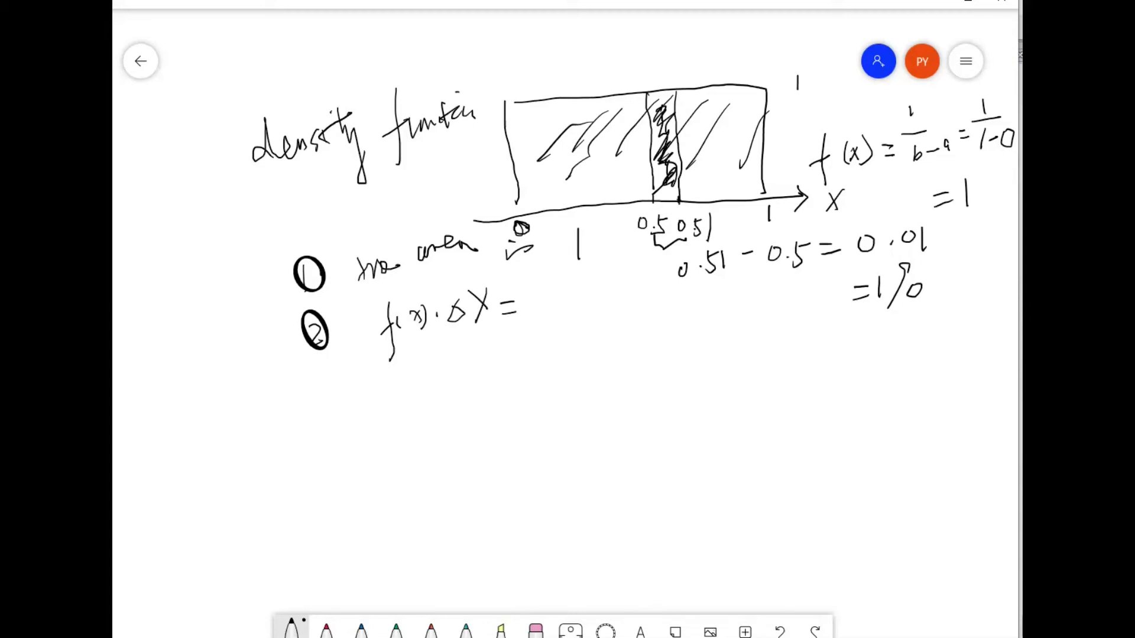
{"action": "mouse_move", "coordinate": [538, 283]}
{"action": "left_mouse_down"}
{"action": "mouse_move", "coordinate": [537, 318]}
{"action": "mouse_move", "coordinate": [571, 309]}
{"action": "left_mouse_up"}
{"action": "mouse_move", "coordinate": [568, 312]}
{"action": "left_mouse_down"}
{"action": "mouse_move", "coordinate": [625, 300]}
{"action": "mouse_move", "coordinate": [660, 316]}
{"action": "mouse_move", "coordinate": [693, 296]}
{"action": "mouse_move", "coordinate": [669, 336]}
{"action": "mouse_move", "coordinate": [700, 312]}
{"action": "left_mouse_up"}
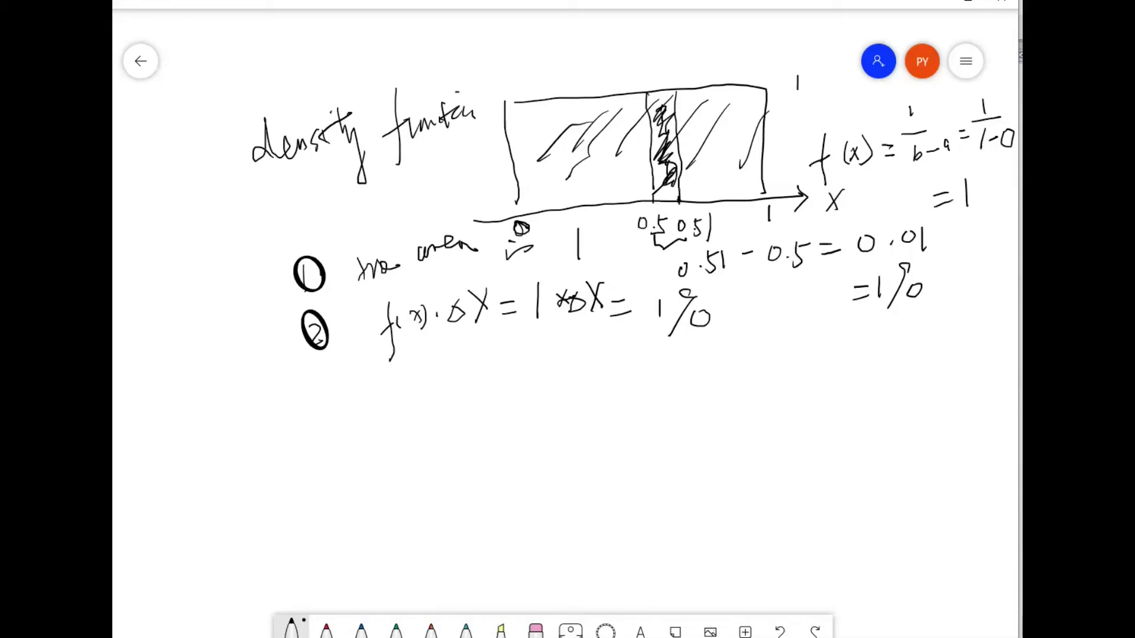
- Write prob(Δx) = 1% below the f(x)·Δx equation
{"action": "mouse_move", "coordinate": [474, 377]}
{"action": "left_mouse_down"}
{"action": "mouse_move", "coordinate": [479, 438]}
{"action": "mouse_move", "coordinate": [481, 385]}
{"action": "mouse_move", "coordinate": [480, 404]}
{"action": "mouse_move", "coordinate": [494, 384]}
{"action": "mouse_move", "coordinate": [496, 396]}
{"action": "mouse_move", "coordinate": [506, 384]}
{"action": "mouse_move", "coordinate": [535, 398]}
{"action": "mouse_move", "coordinate": [557, 368]}
{"action": "left_mouse_up"}
{"action": "left_click_drag", "start_coordinate": [553, 356], "coordinate": [571, 381]}
{"action": "mouse_move", "coordinate": [569, 353]}
{"action": "left_mouse_down"}
{"action": "mouse_move", "coordinate": [561, 381]}
{"action": "mouse_move", "coordinate": [589, 368]}
{"action": "mouse_move", "coordinate": [573, 387]}
{"action": "left_mouse_up"}
{"action": "left_click_drag", "start_coordinate": [596, 365], "coordinate": [619, 369]}
{"action": "mouse_move", "coordinate": [633, 330]}
{"action": "left_mouse_down"}
{"action": "mouse_move", "coordinate": [630, 367]}
{"action": "mouse_move", "coordinate": [656, 340]}
{"action": "mouse_move", "coordinate": [633, 390]}
{"action": "left_mouse_up"}
{"action": "left_click_drag", "start_coordinate": [671, 355], "coordinate": [668, 355]}
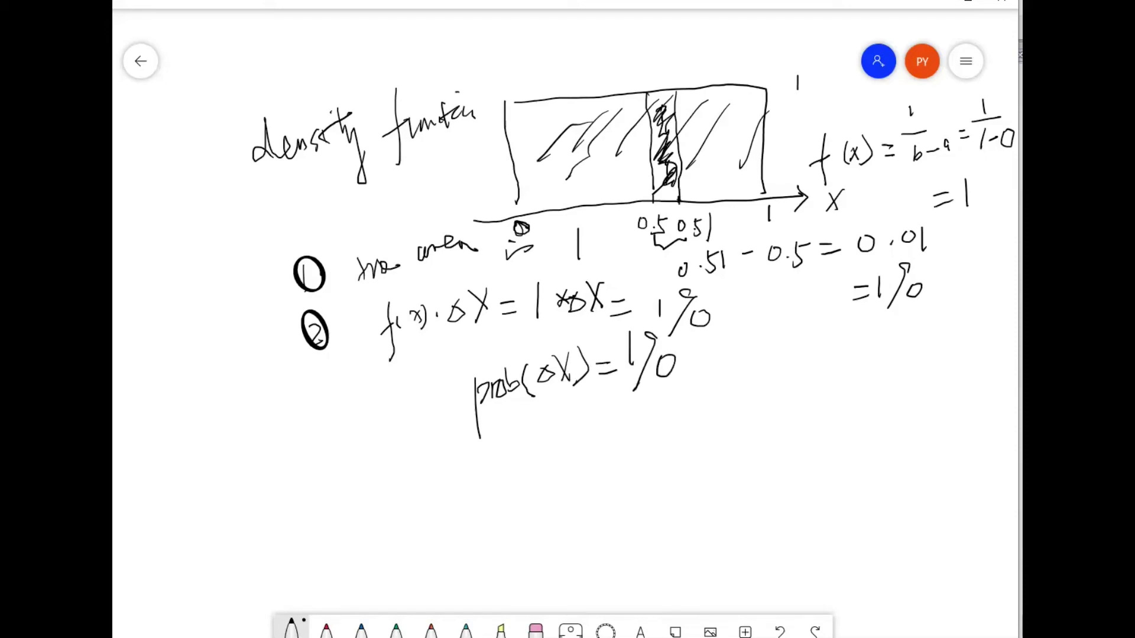
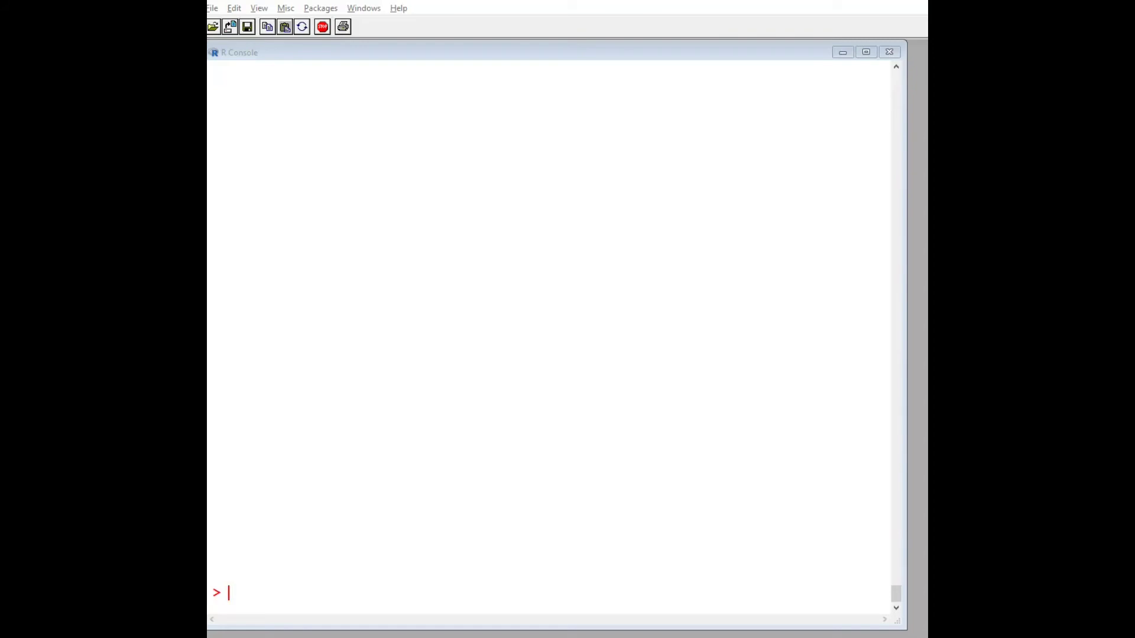
- Switch to the R console and run .fun to show the menu of fun functions
{"action": "left_click", "coordinate": [633, 497]}
{"action": "type", "text": ".fun"}
{"action": "key", "text": "Return"}
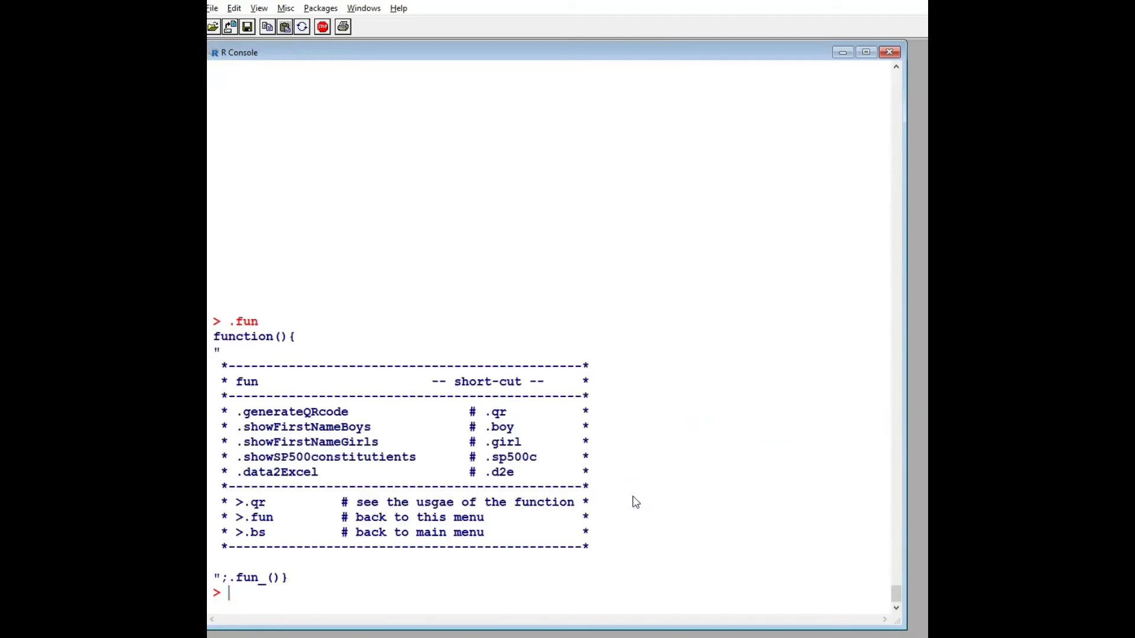
- Examine the fun menu's entries and shortcuts for boys' first names, girls' first names and data export to Excel
{"action": "left_click_drag", "start_coordinate": [230, 429], "coordinate": [378, 429]}
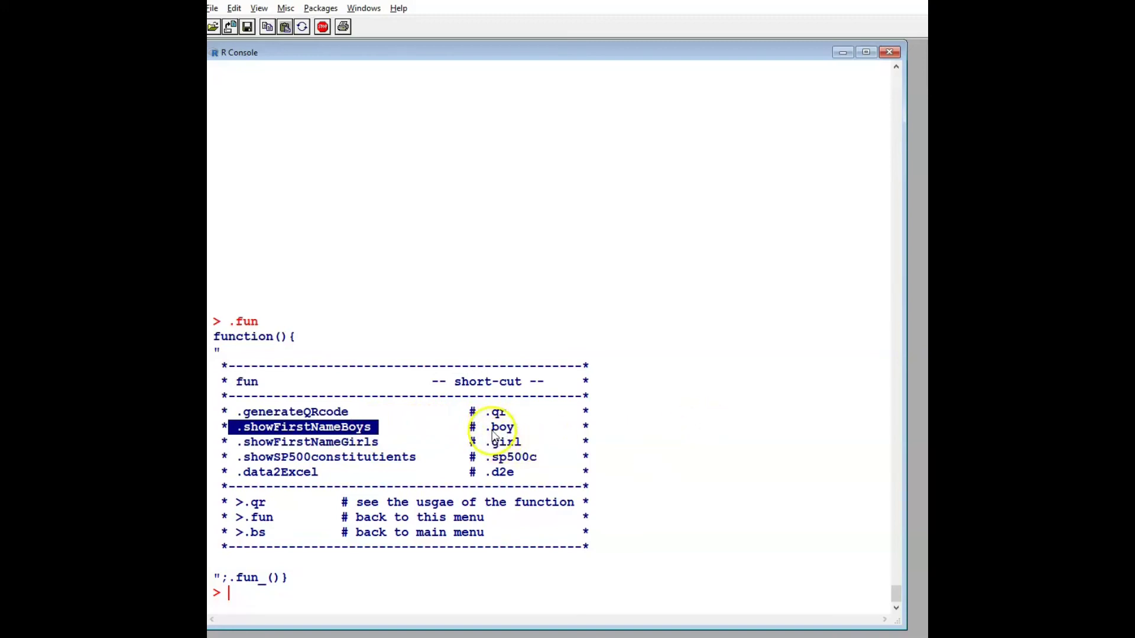
{"action": "left_click_drag", "start_coordinate": [485, 427], "coordinate": [515, 427]}
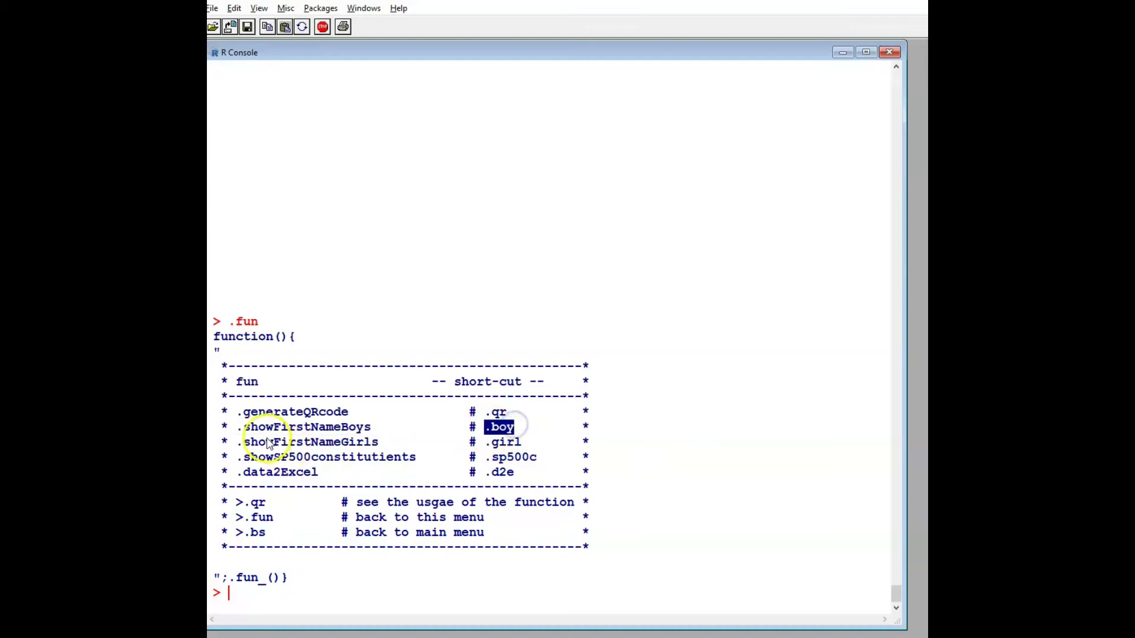
{"action": "left_click_drag", "start_coordinate": [236, 442], "coordinate": [540, 437]}
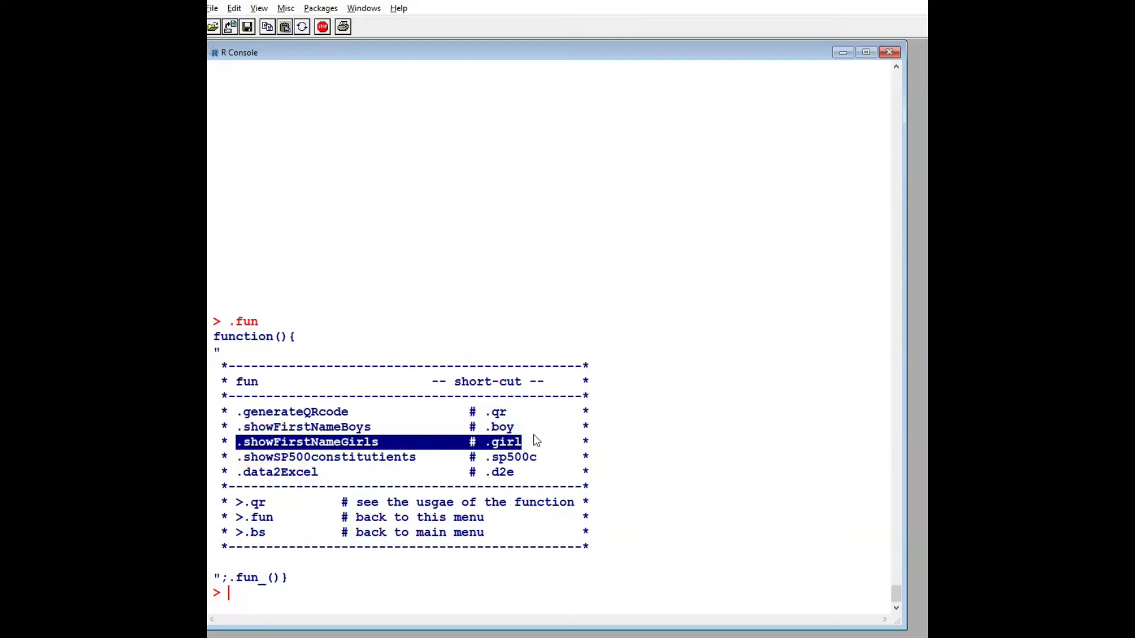
{"action": "left_click_drag", "start_coordinate": [229, 473], "coordinate": [519, 473]}
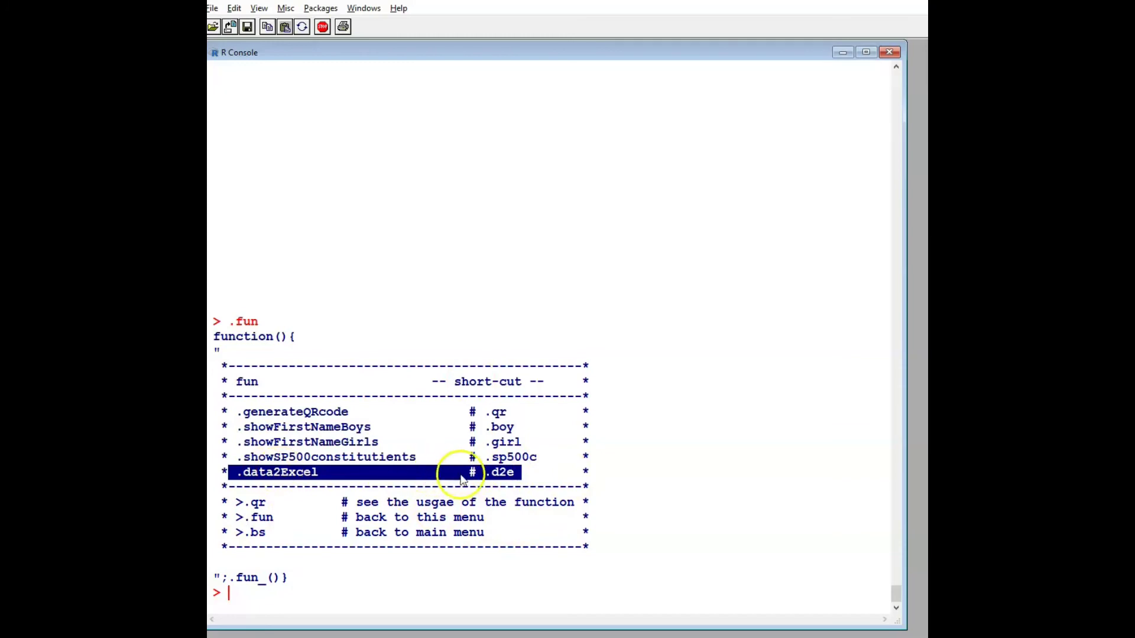
{"action": "left_click", "coordinate": [535, 475]}
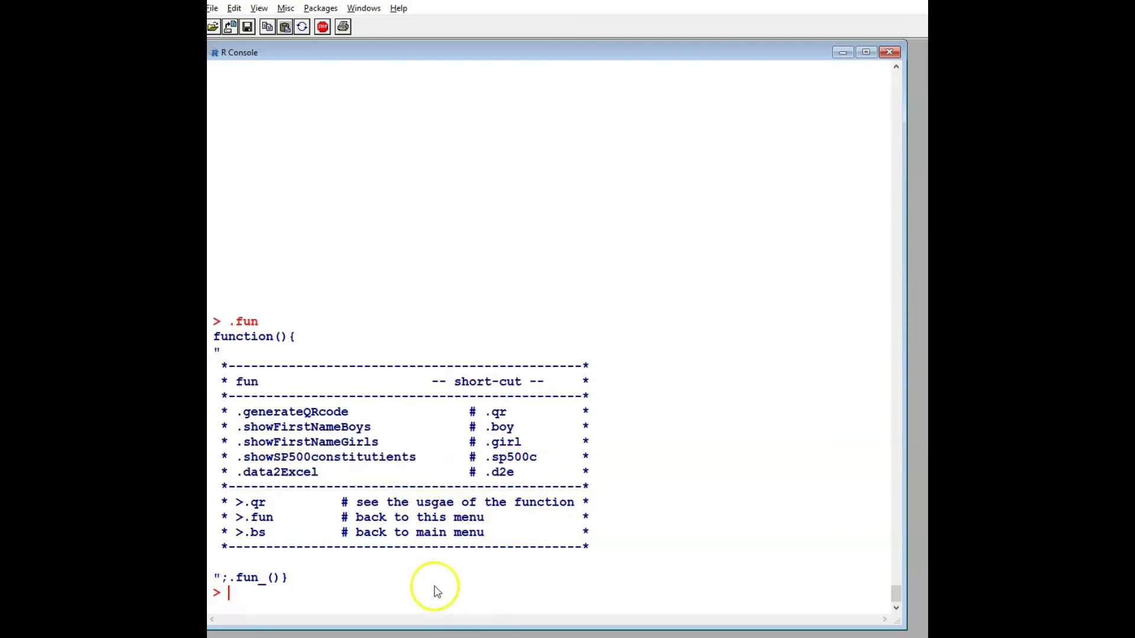
{"action": "left_click", "coordinate": [490, 428]}
{"action": "double_click", "coordinate": [490, 428]}
- Run .boy to show the function's usage, and run .boy(10) to list the first ten boys' names
{"action": "left_click", "coordinate": [352, 596]}
{"action": "type", "text": ".boy"}
{"action": "key", "text": "Return"}
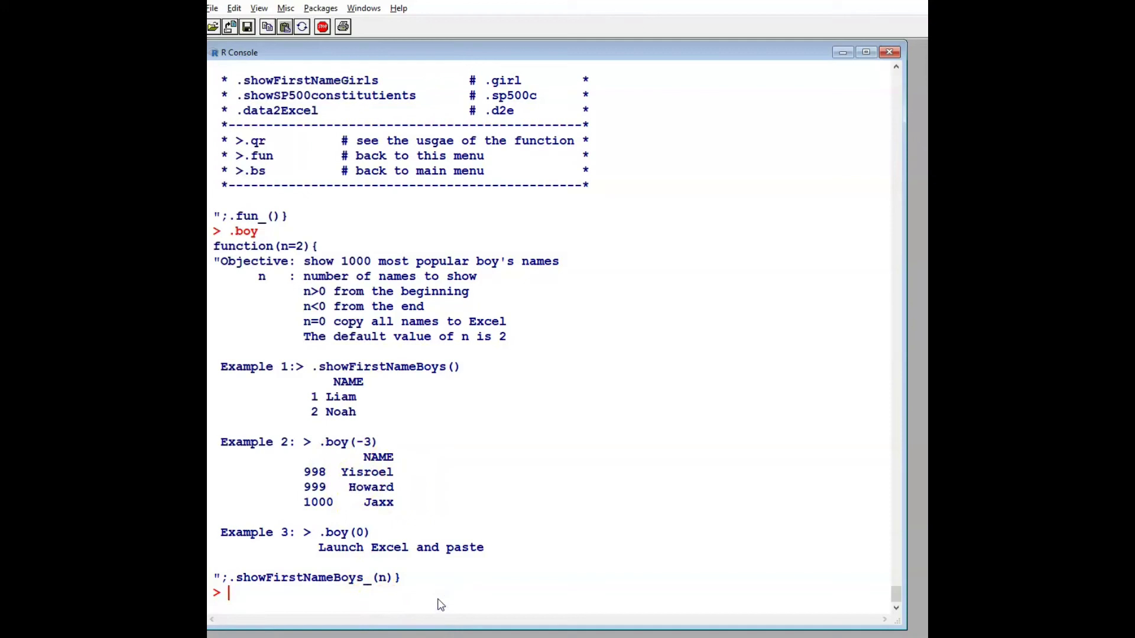
{"action": "type", "text": "boy(10)"}
{"action": "key", "text": "Return"}
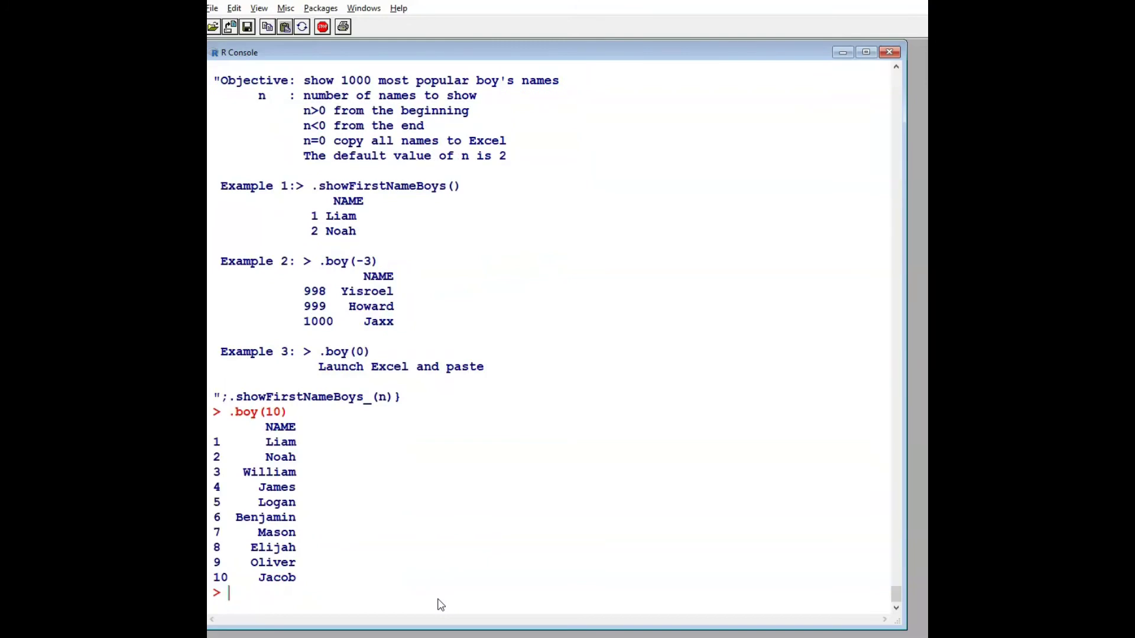
- Run .girl(-10) to list the last ten girls' names by editing the previous command
{"action": "key", "text": "Up"}
{"action": "type", "text": "girl"}
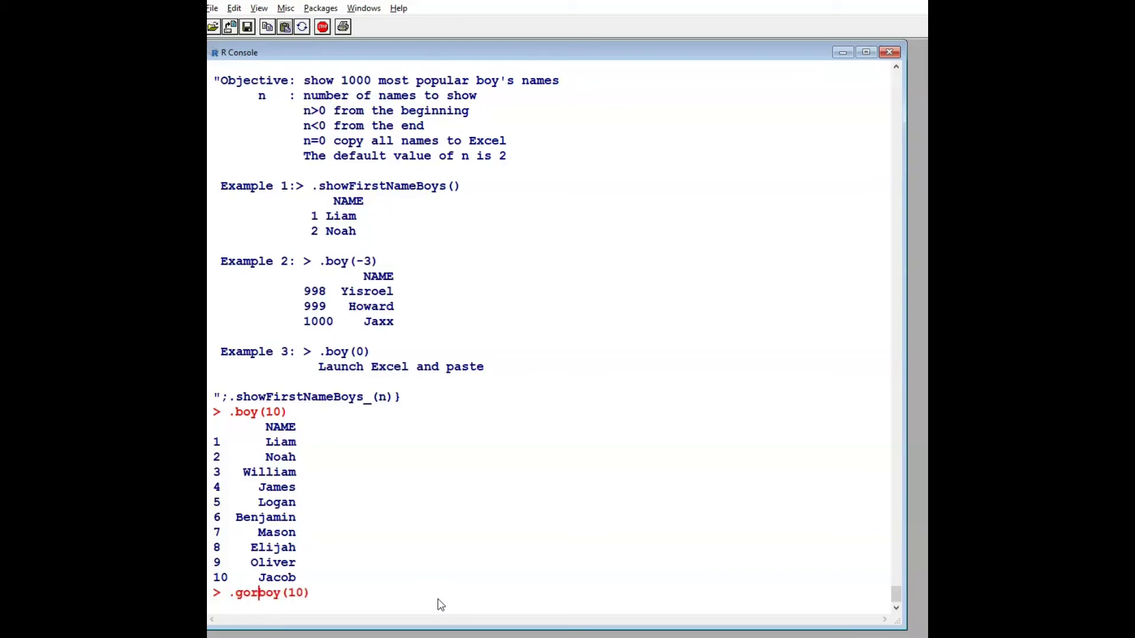
{"action": "key", "text": "Delete"}
{"action": "key", "text": "Delete"}
{"action": "key", "text": "Delete"}
{"action": "type", "text": "-"}
{"action": "key", "text": "Return"}
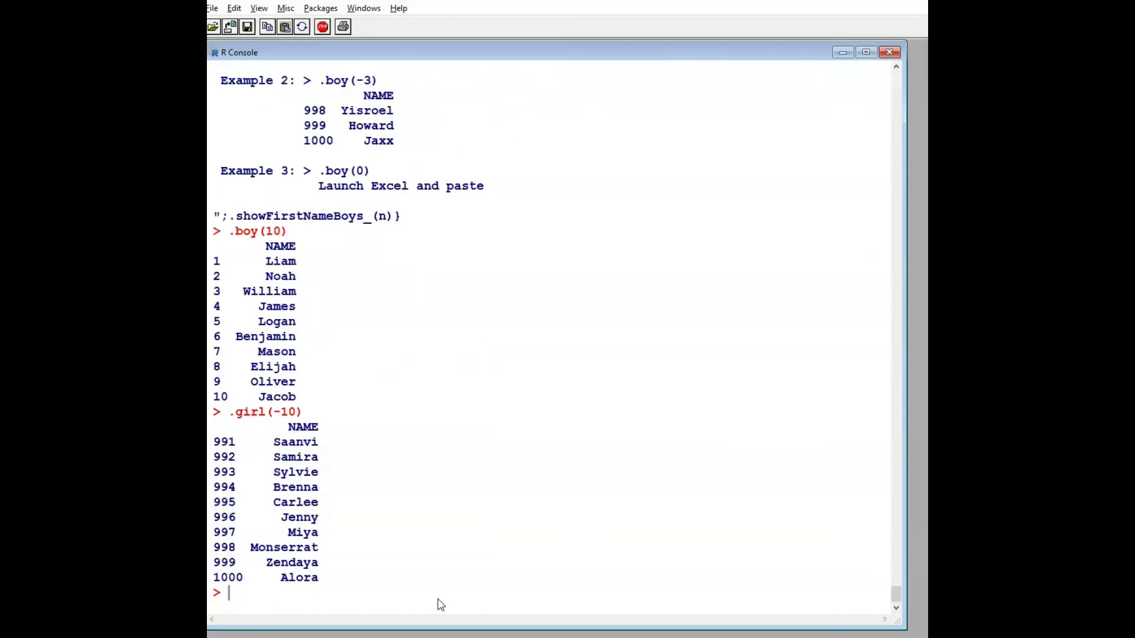
- Store the first 50 girls' names in variable a with a=.girl(50)
{"action": "key", "text": "Up"}
{"action": "key", "text": "Home"}
{"action": "type", "text": "a="}
{"action": "type", "text": "50"}
{"action": "key", "text": "Delete"}
{"action": "key", "text": "Delete"}
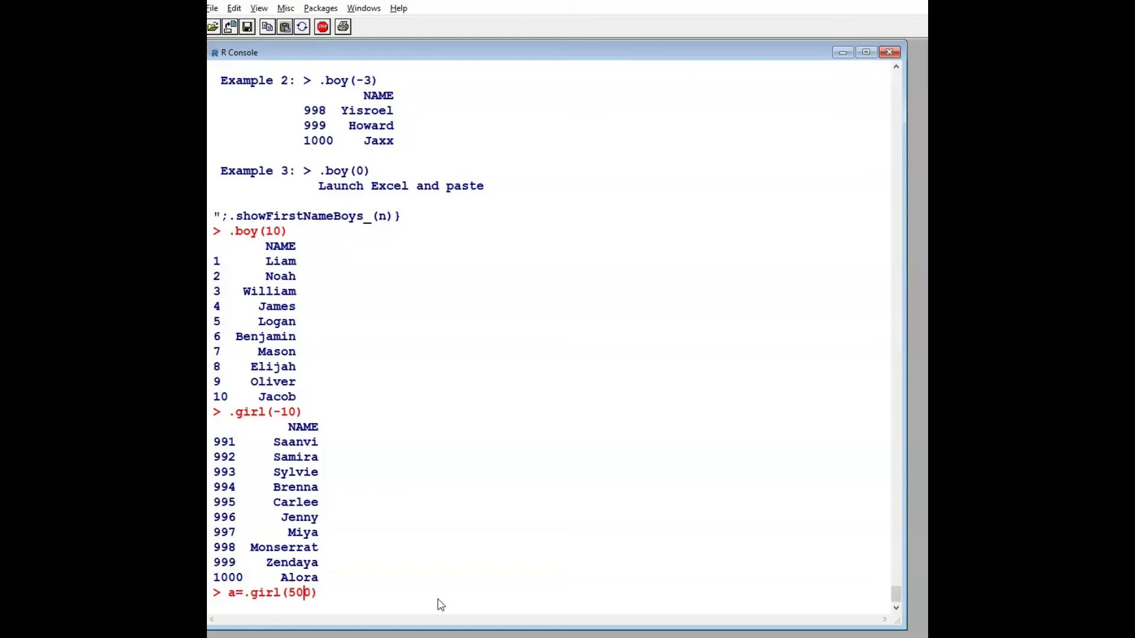
{"action": "key", "text": "Return"}
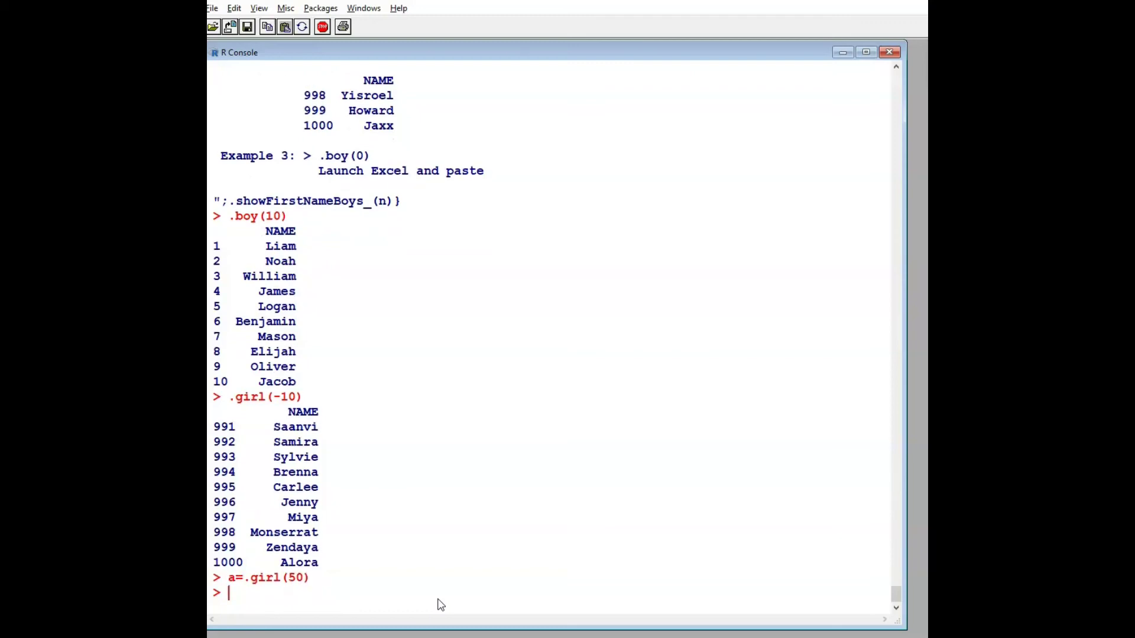
- Run .d2e(a) to copy the girls' names, switch to Excel and paste them into the empty Sheet6 starting at cell A1
{"action": "type", "text": "d"}
{"action": "key", "text": "BackSpace"}
{"action": "type", "text": ".d"}
{"action": "type", "text": "2"}
{"action": "type", "text": "x"}
{"action": "type", "text": "(a)"}
{"action": "key", "text": "Return"}
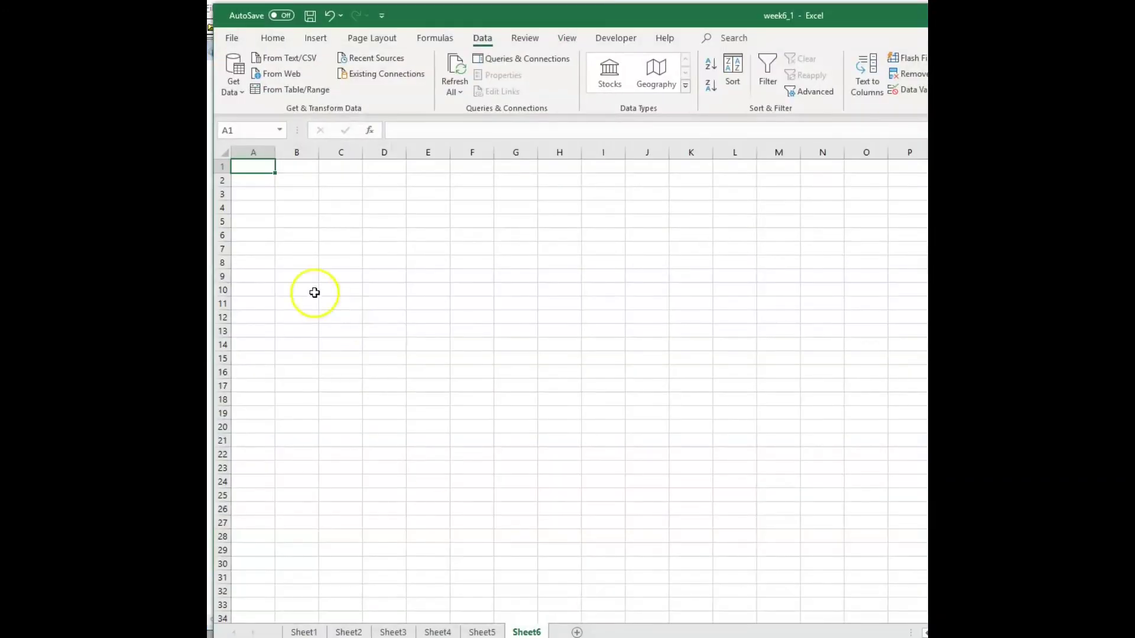
{"action": "right_click", "coordinate": [256, 163]}
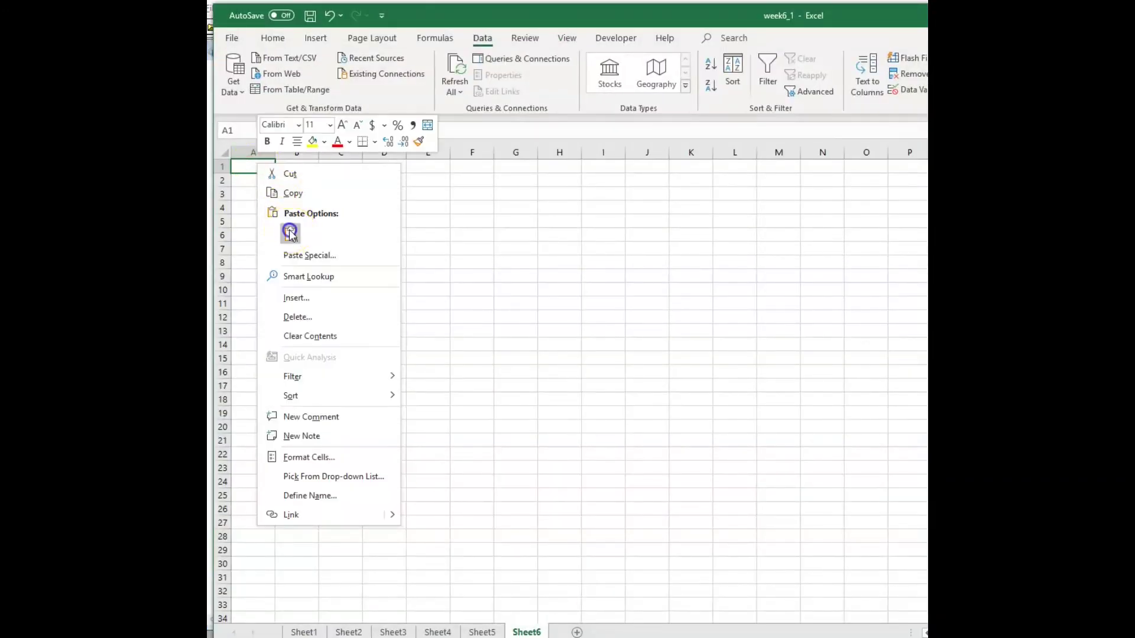
{"action": "left_click", "coordinate": [256, 233]}
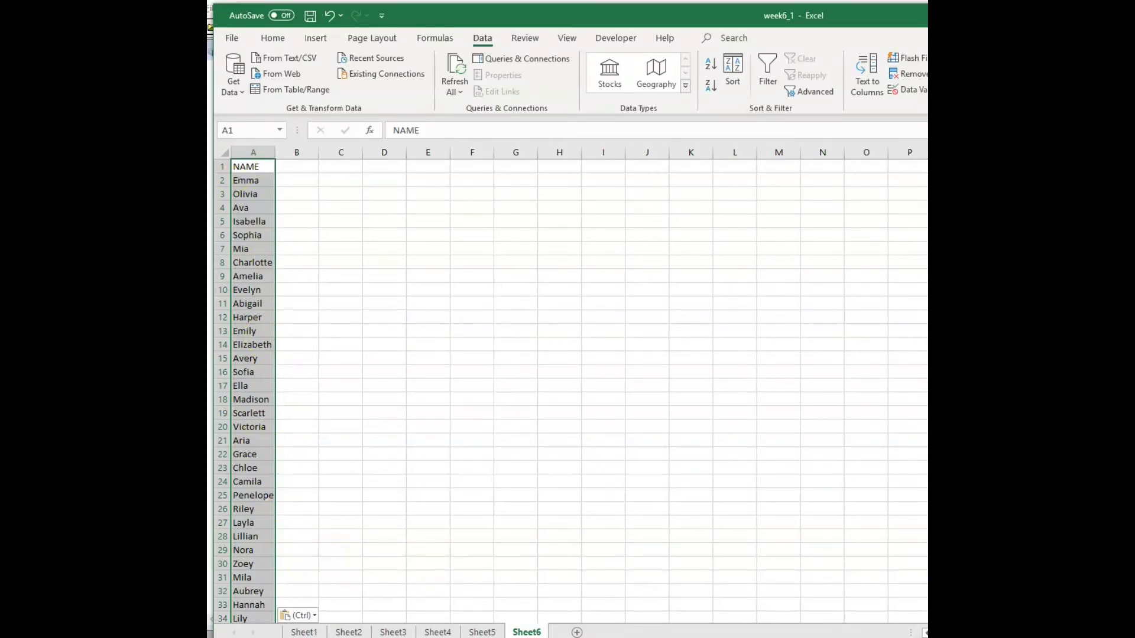
- Switch back to the R console and store the first 50 boys' names in variable b with b=.boy(50)
{"action": "left_click", "coordinate": [690, 616]}
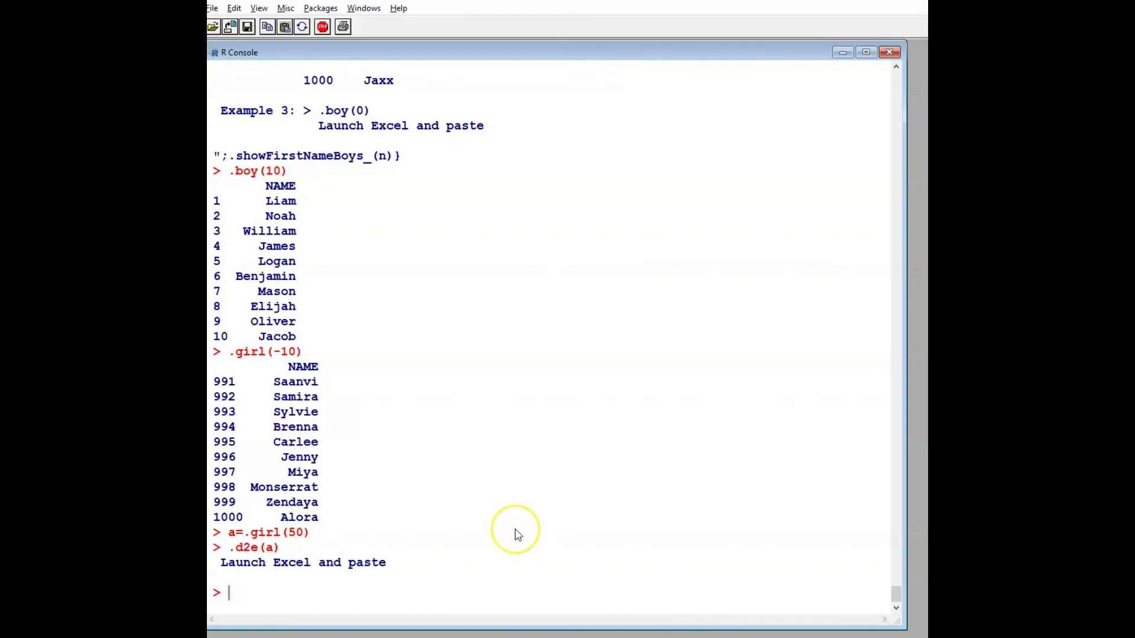
{"action": "key", "text": "Up"}
{"action": "key", "text": "Up"}
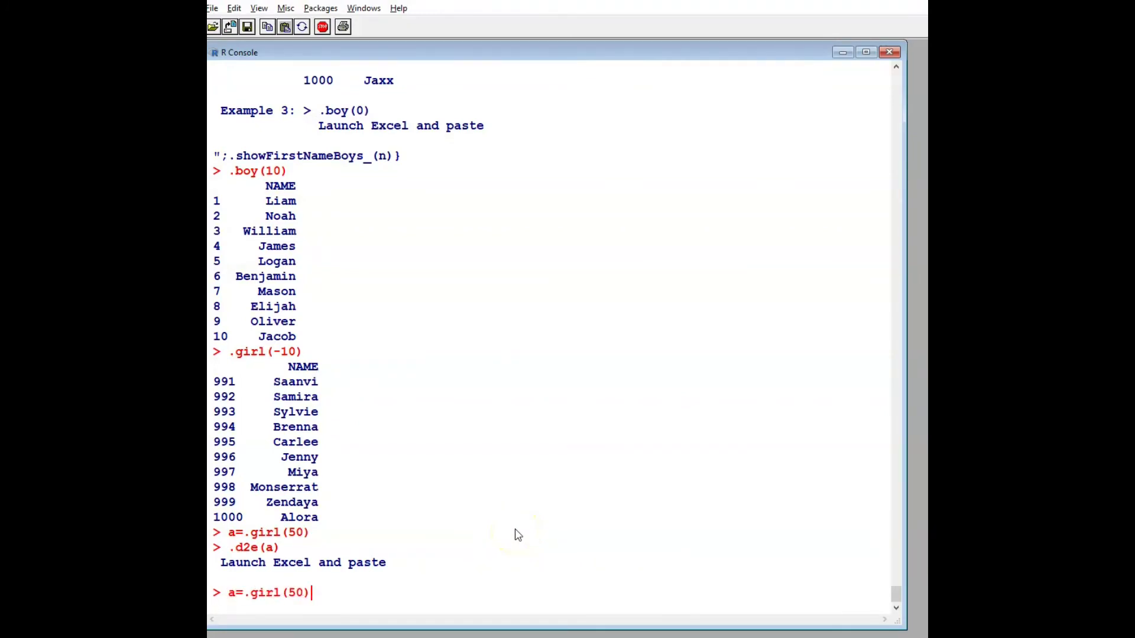
{"action": "key", "text": "Delete"}
{"action": "type", "text": "b=.boy"}
{"action": "key", "text": "Delete"}
{"action": "key", "text": "Delete"}
{"action": "key", "text": "Delete"}
{"action": "key", "text": "Delete"}
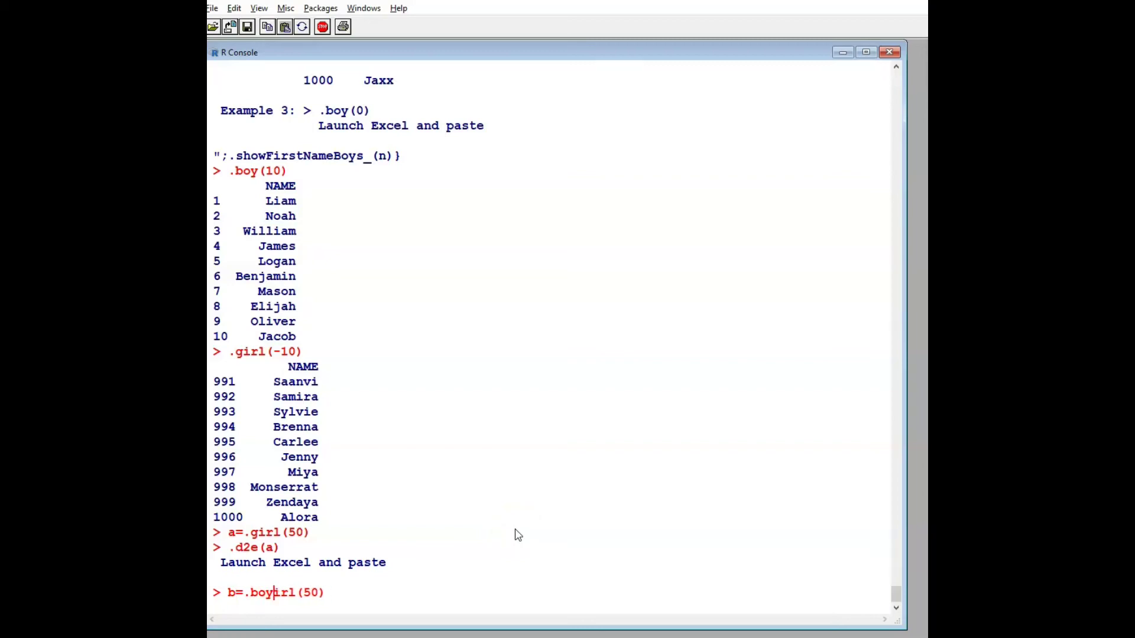
{"action": "key", "text": "Return"}
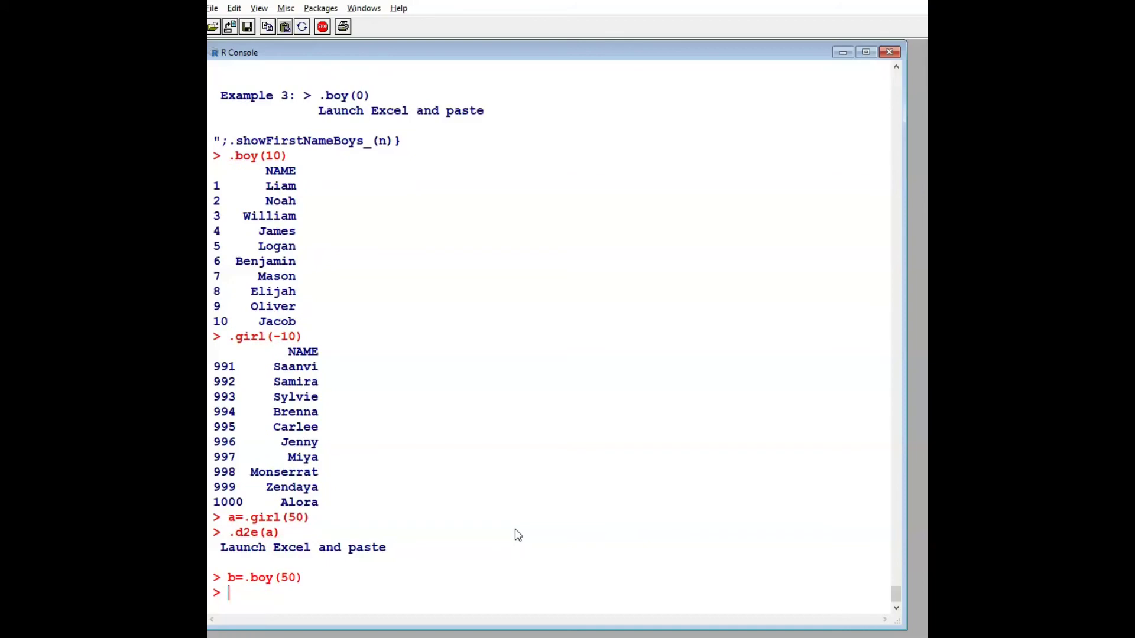
- Run .d2e(b) to copy the boys' names for Excel
{"action": "key", "text": "Up"}
{"action": "key", "text": "Up"}
{"action": "type", "text": "b"}
{"action": "key", "text": "Delete"}
{"action": "key", "text": "Return"}
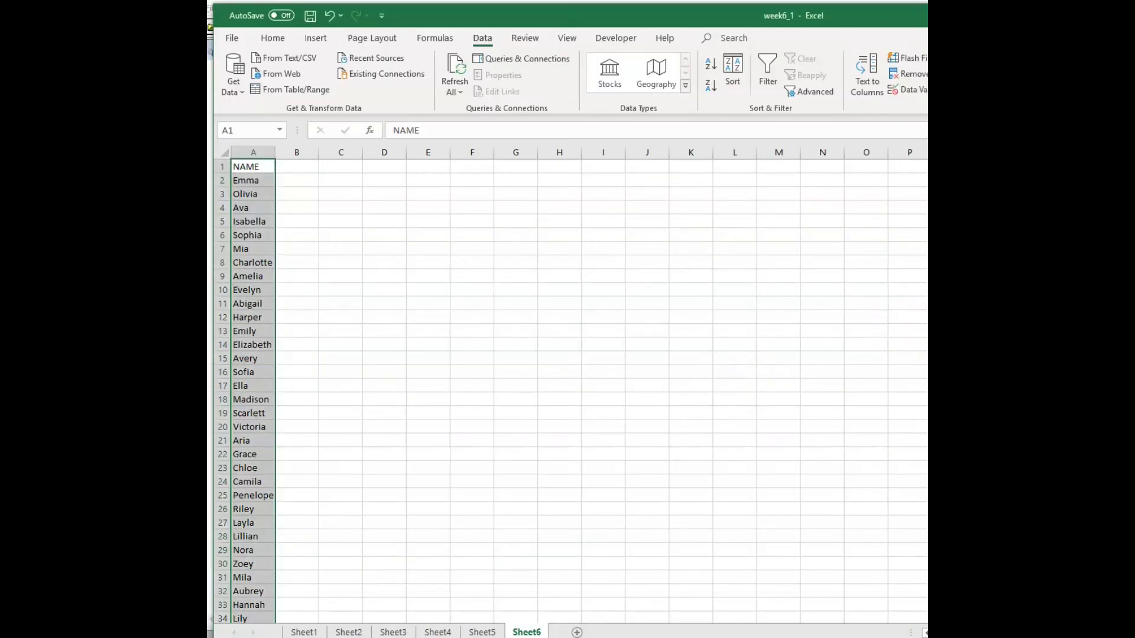
- In Excel, paste the boys' names directly below the girls' names in Sheet6, starting at cell A52
{"action": "scroll", "coordinate": [571, 385], "scroll_direction": "down", "scroll_amount": 6}
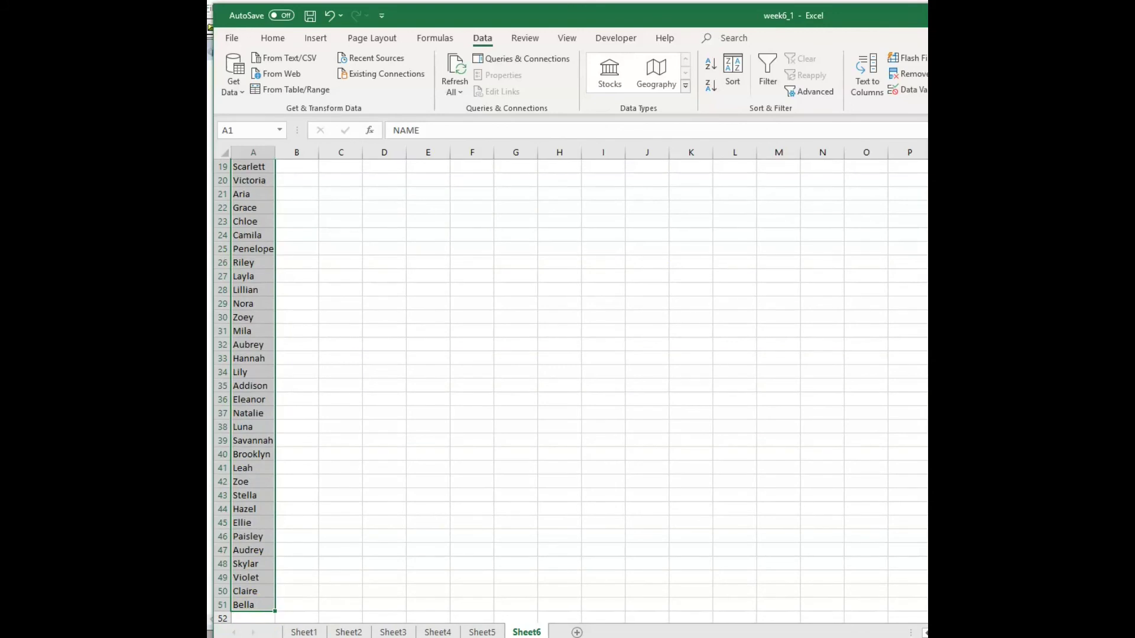
{"action": "scroll", "coordinate": [571, 390], "scroll_direction": "up", "scroll_amount": 6}
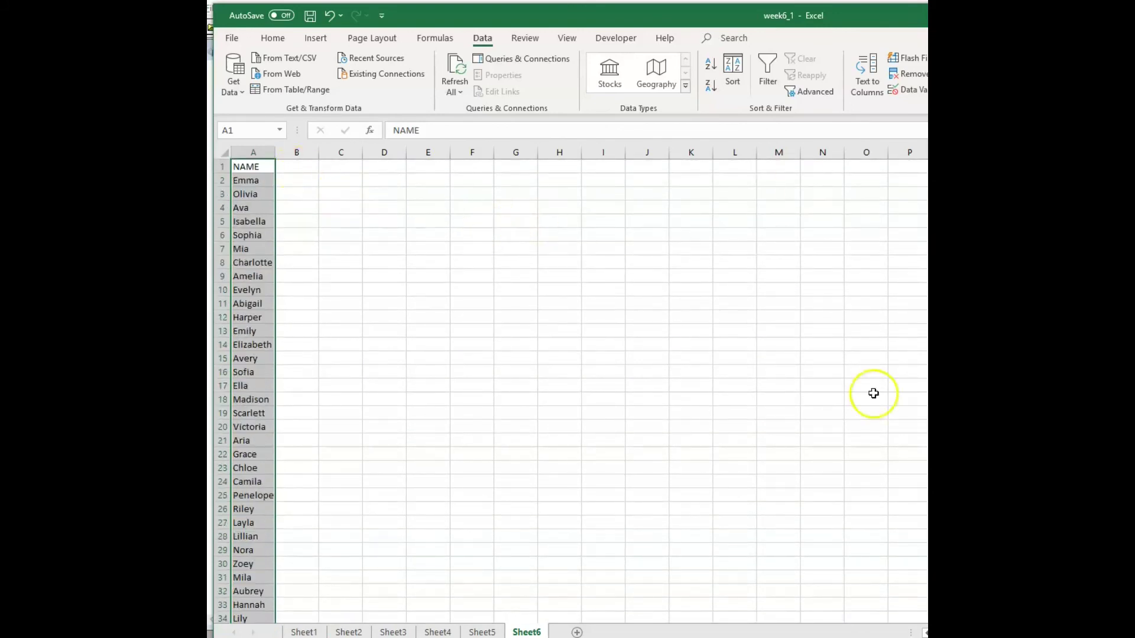
{"action": "scroll", "coordinate": [571, 390], "scroll_direction": "down", "scroll_amount": 6}
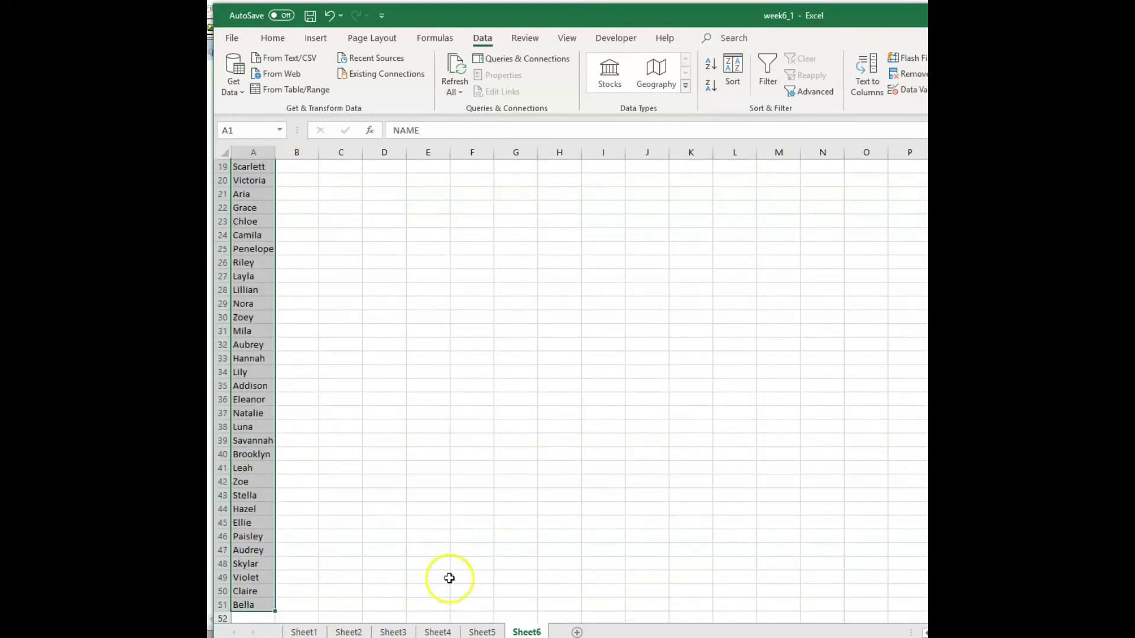
{"action": "left_click", "coordinate": [433, 548]}
{"action": "key", "text": "Down"}
{"action": "key", "text": "Down"}
{"action": "key", "text": "Down"}
{"action": "key", "text": "Down"}
{"action": "key", "text": "Down"}
{"action": "key", "text": "Down"}
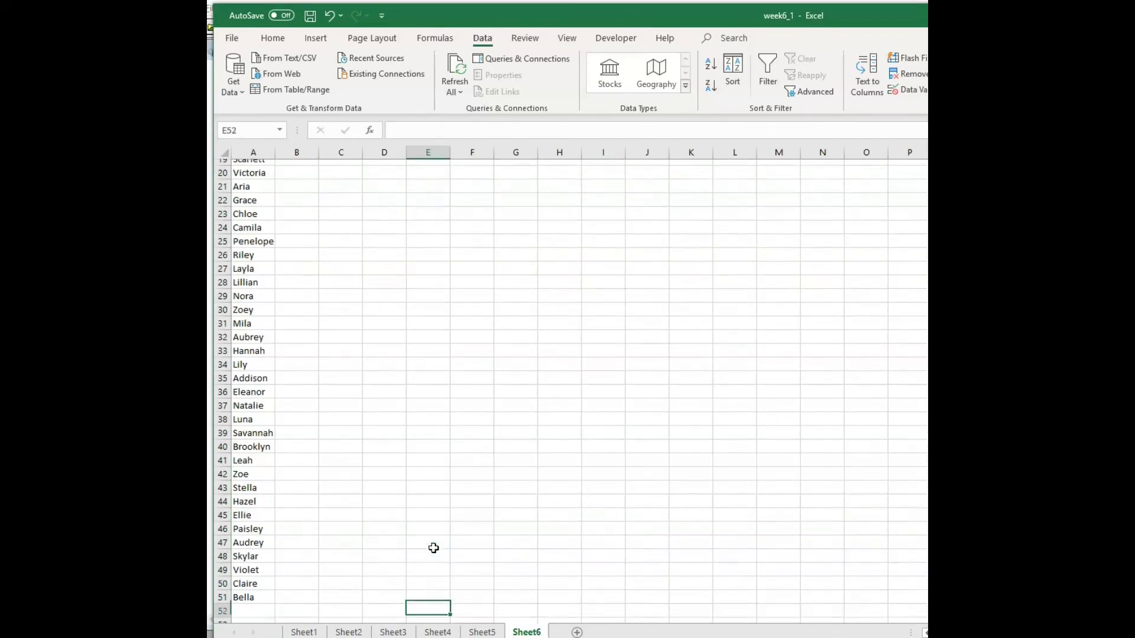
{"action": "key", "text": "Up"}
{"action": "key", "text": "Home"}
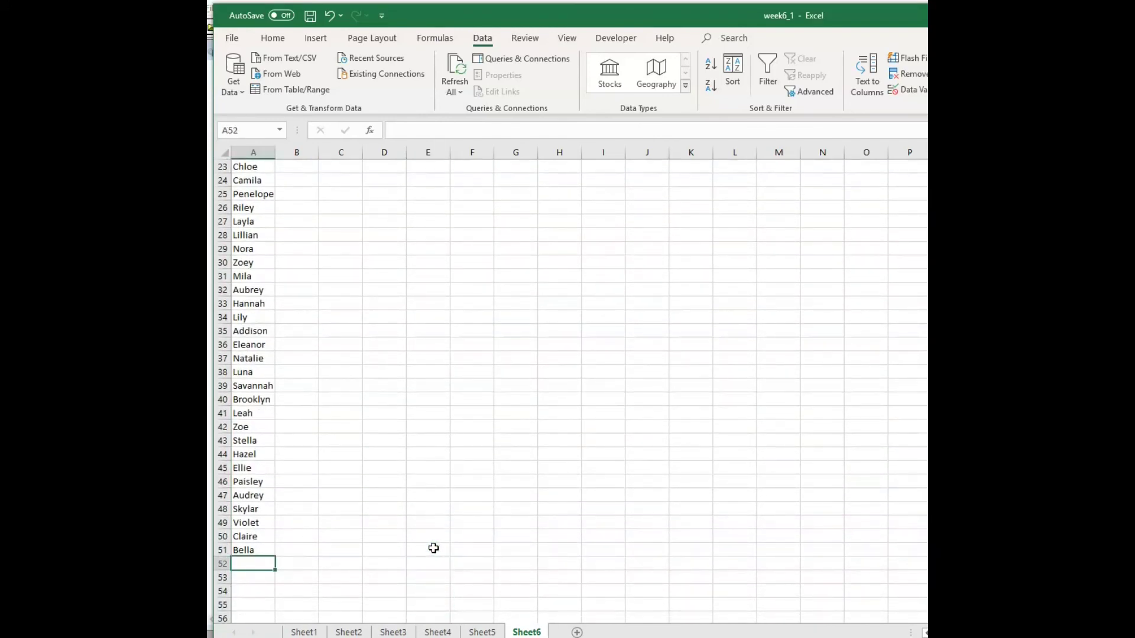
{"action": "right_click", "coordinate": [254, 563]}
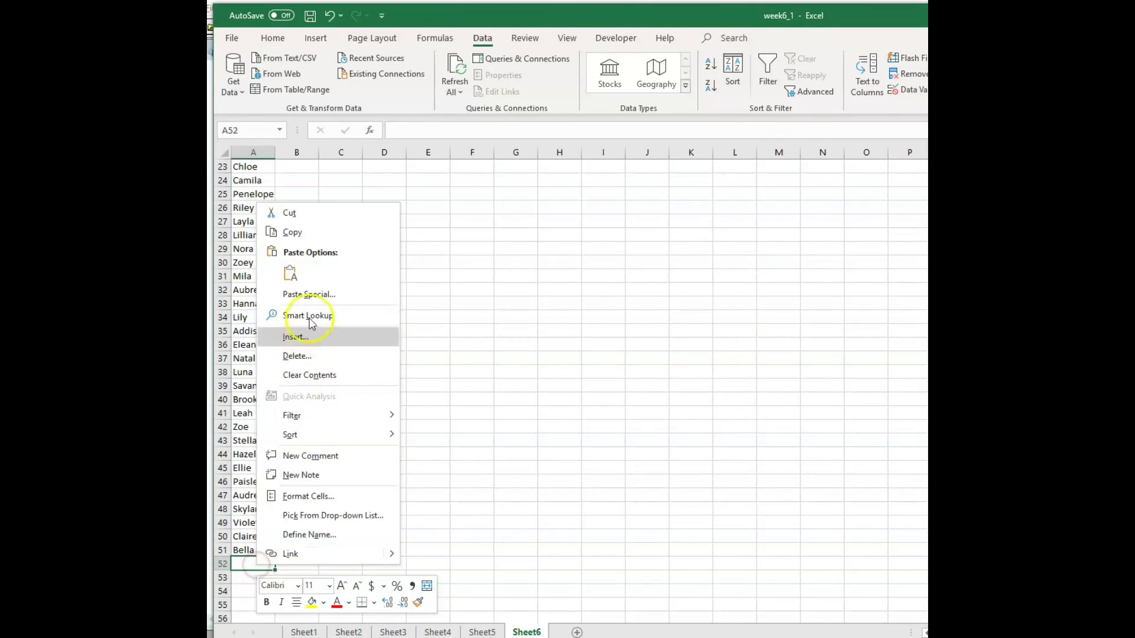
{"action": "left_click", "coordinate": [290, 274]}
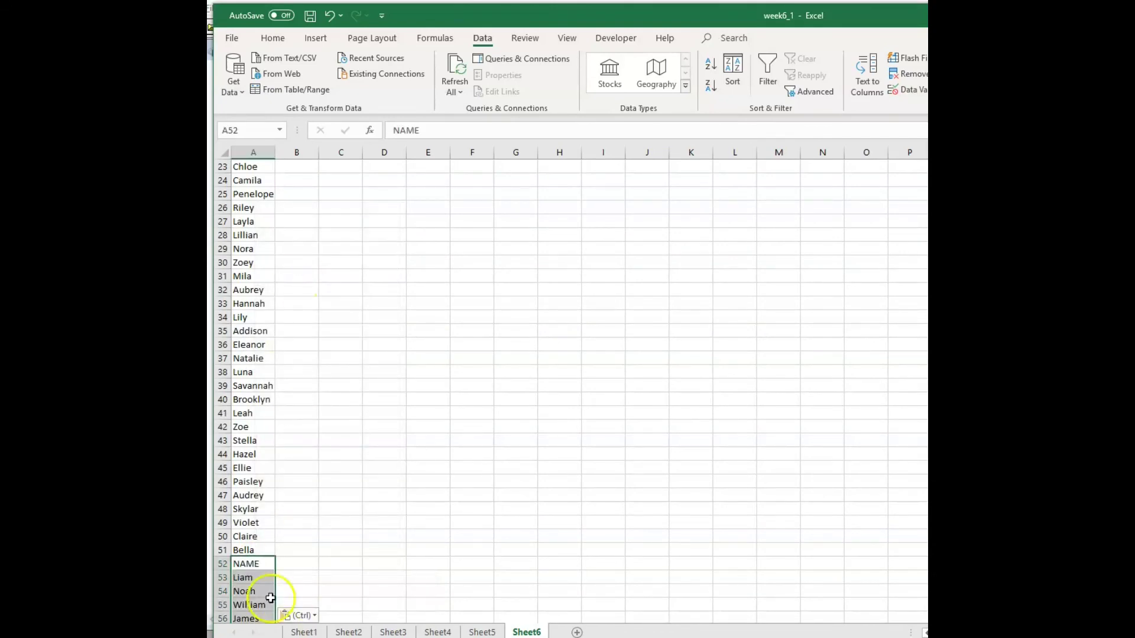
- Delete row 52, which holds the repeated NAME header between the girls' and boys' names
{"action": "left_click", "coordinate": [258, 565]}
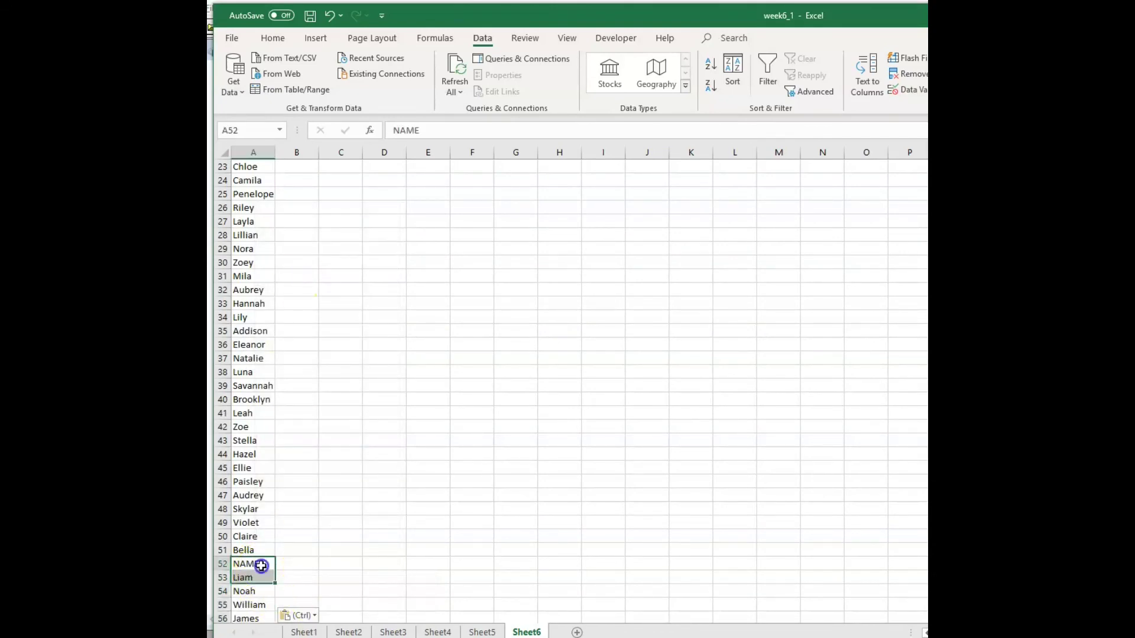
{"action": "left_click", "coordinate": [222, 564]}
{"action": "right_click", "coordinate": [222, 564]}
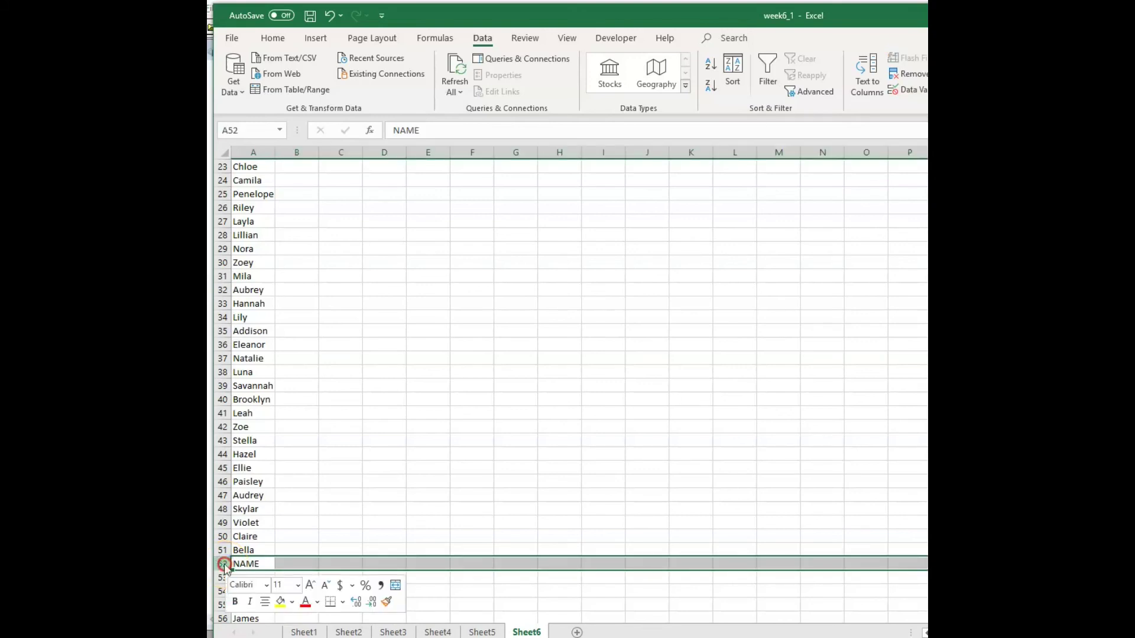
{"action": "left_click", "coordinate": [273, 455]}
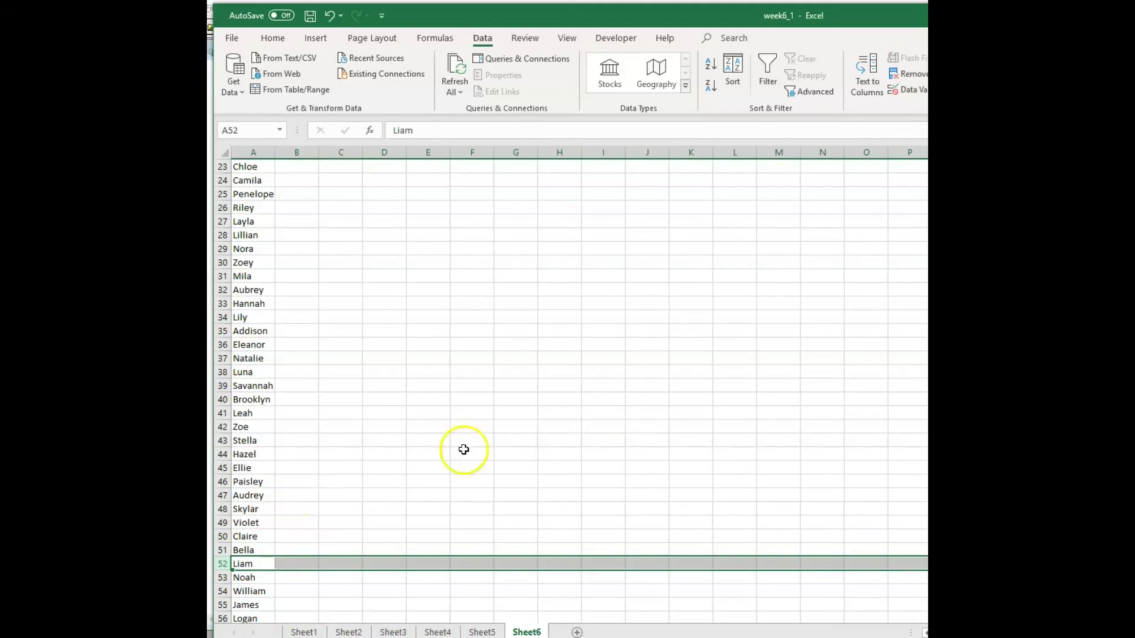
- Check the end of the combined name list, insert an empty column before the names, and select cell A1
{"action": "key", "text": "ctrl+End"}
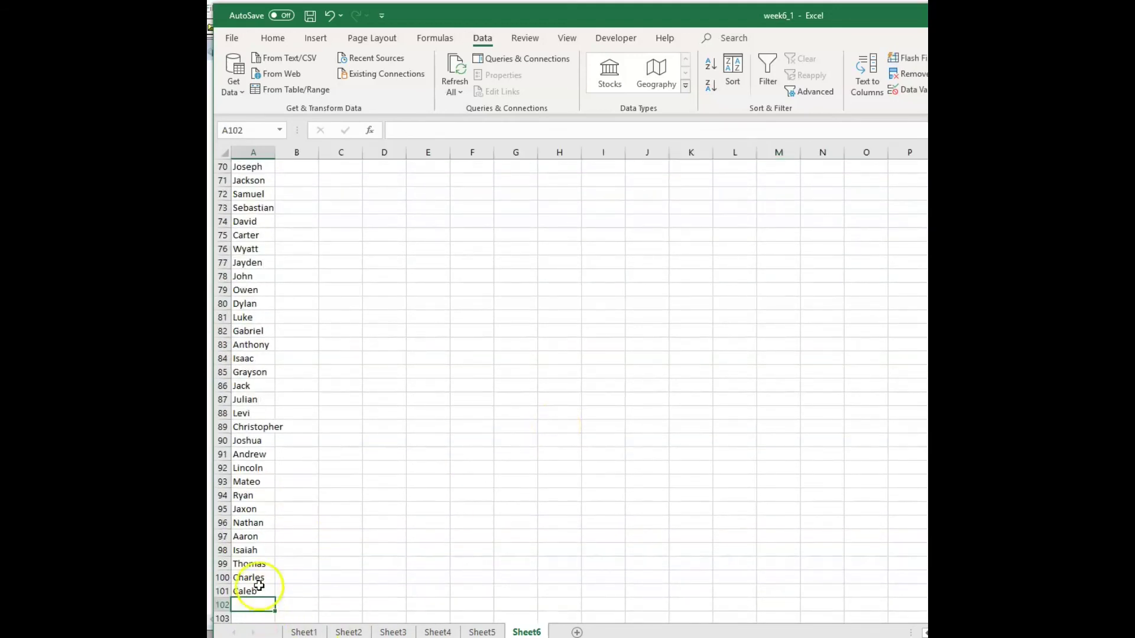
{"action": "left_click", "coordinate": [260, 589]}
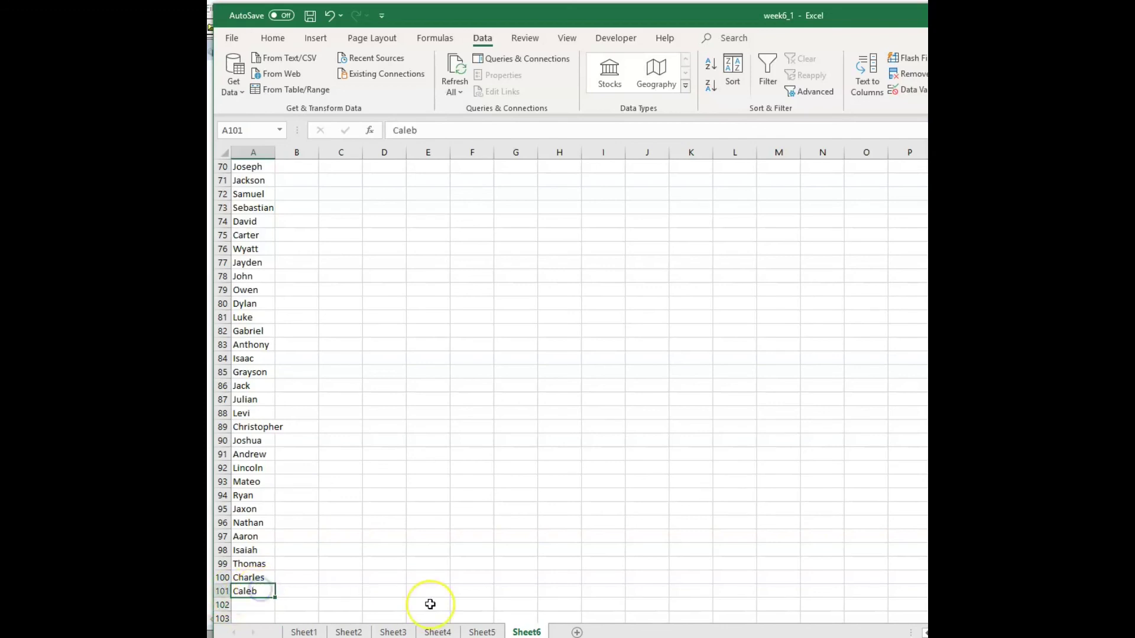
{"action": "key", "text": "ctrl+Home"}
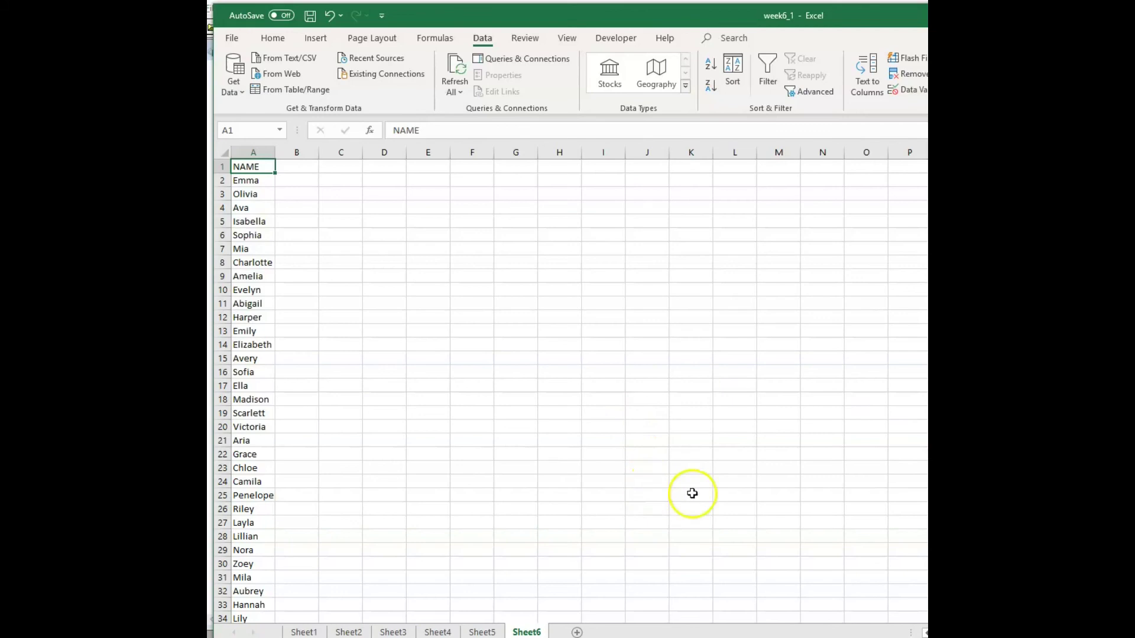
{"action": "right_click", "coordinate": [248, 153]}
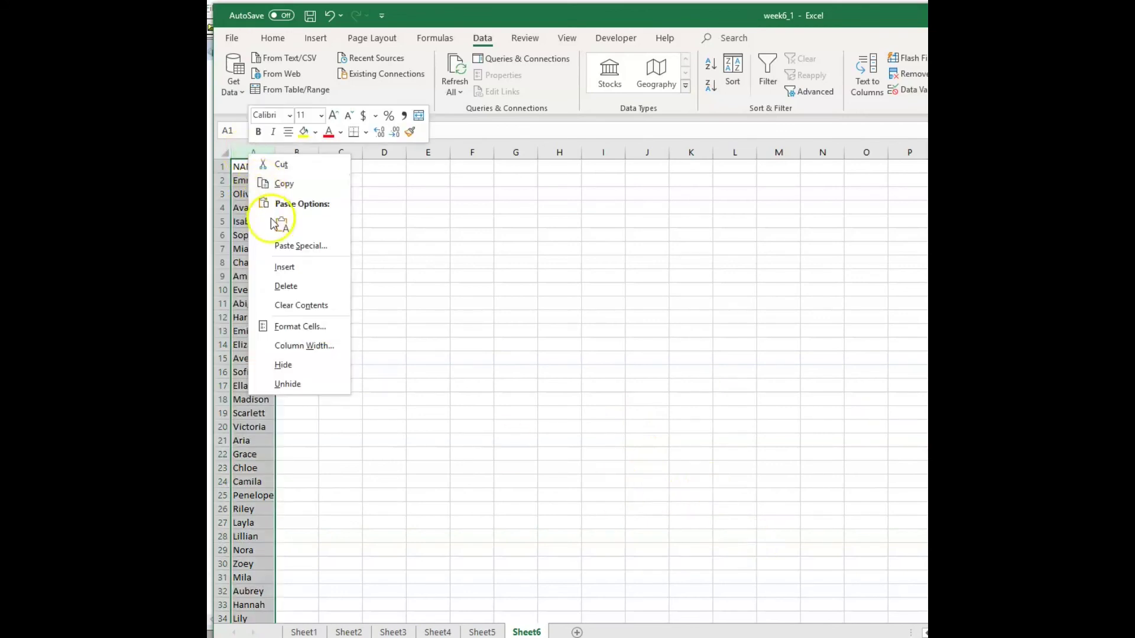
{"action": "left_click", "coordinate": [283, 268]}
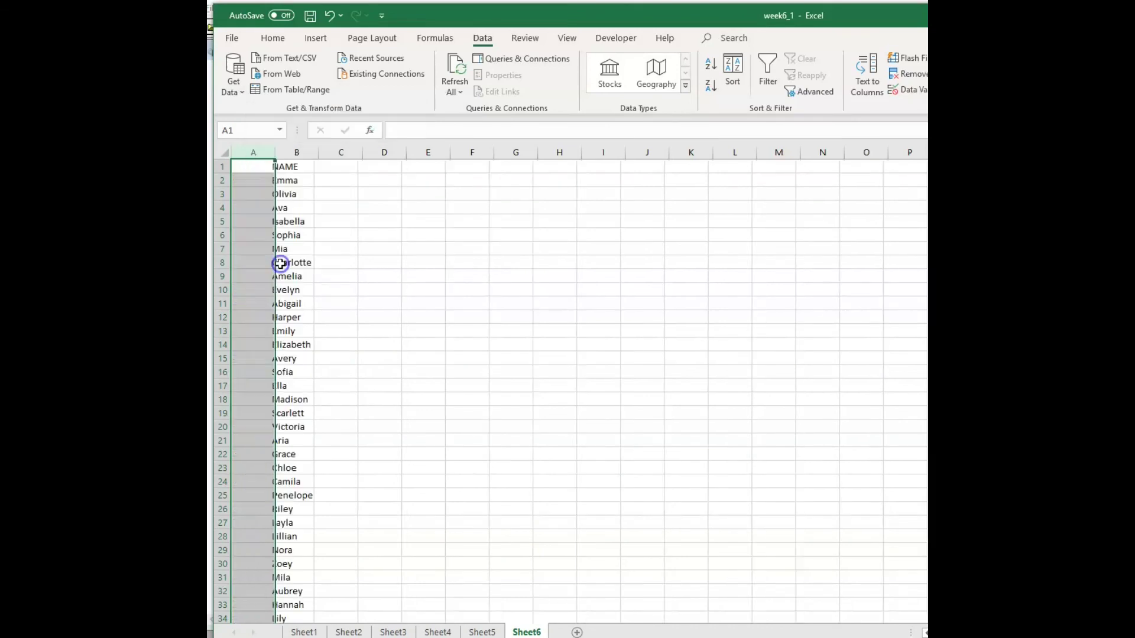
{"action": "left_click", "coordinate": [262, 167]}
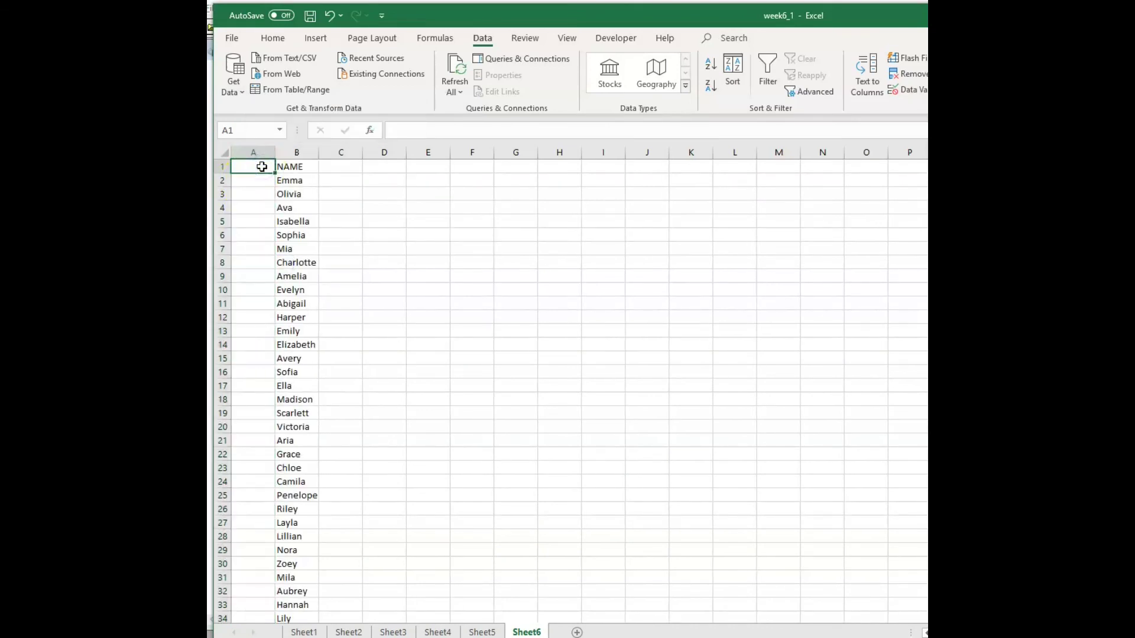
- Enter the header ID in A1 and the starting numbers 1 and 2 in A2 and A3
{"action": "type", "text": "ID"}
{"action": "key", "text": "Return"}
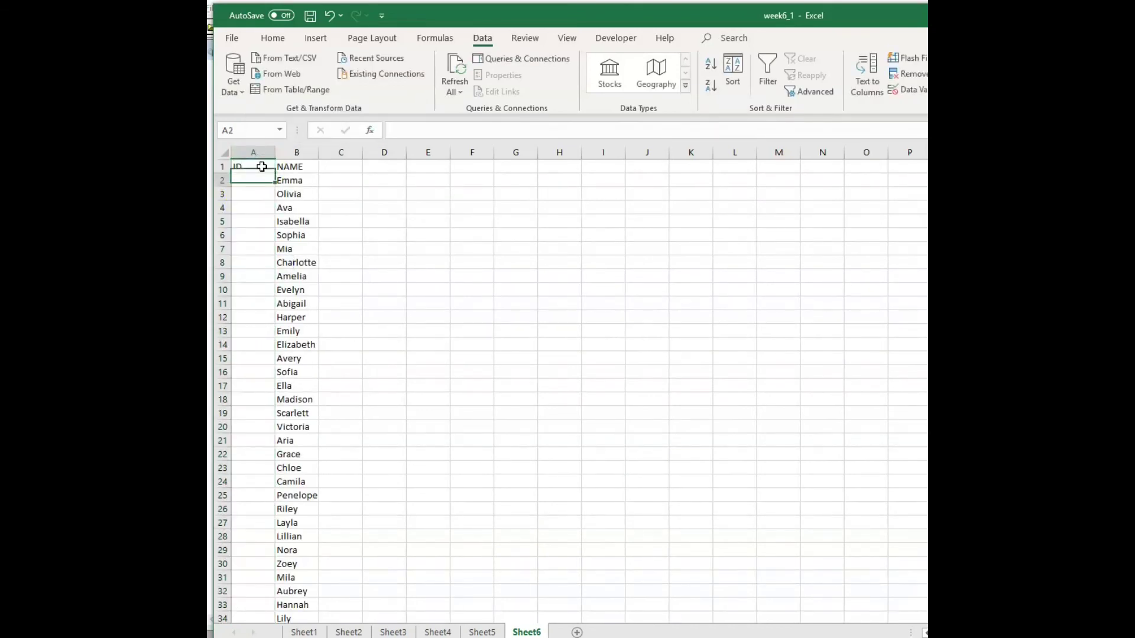
{"action": "type", "text": "1"}
{"action": "key", "text": "Return"}
{"action": "type", "text": "2"}
{"action": "key", "text": "Return"}
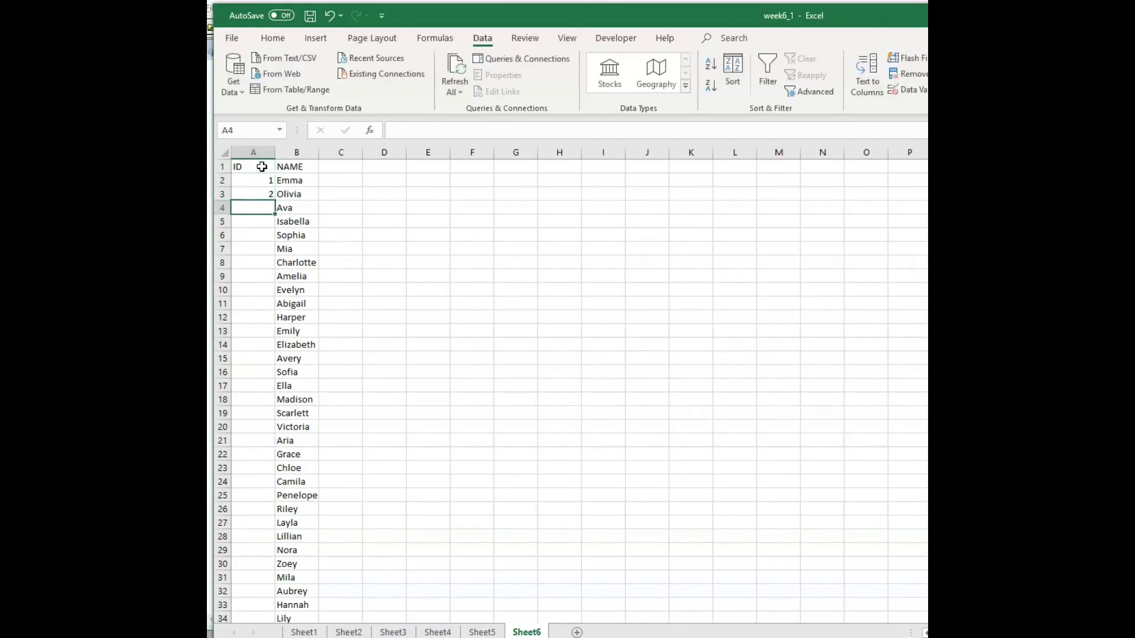
- Fill the ID series from A2:A3 down to A101 beside the last name and return to the start of the sheet
{"action": "left_click_drag", "start_coordinate": [261, 181], "coordinate": [282, 539]}
{"action": "mouse_move", "coordinate": [252, 571]}
{"action": "left_mouse_down"}
{"action": "mouse_move", "coordinate": [253, 597]}
{"action": "mouse_move", "coordinate": [253, 534]}
{"action": "mouse_move", "coordinate": [255, 580]}
{"action": "left_mouse_up"}
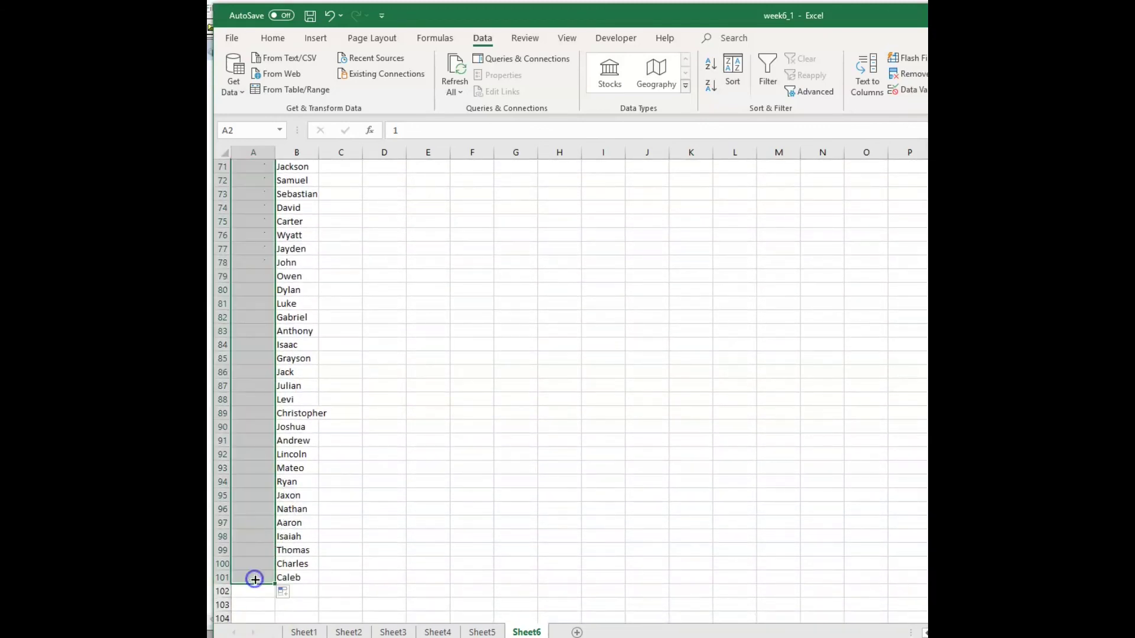
{"action": "left_click", "coordinate": [429, 560]}
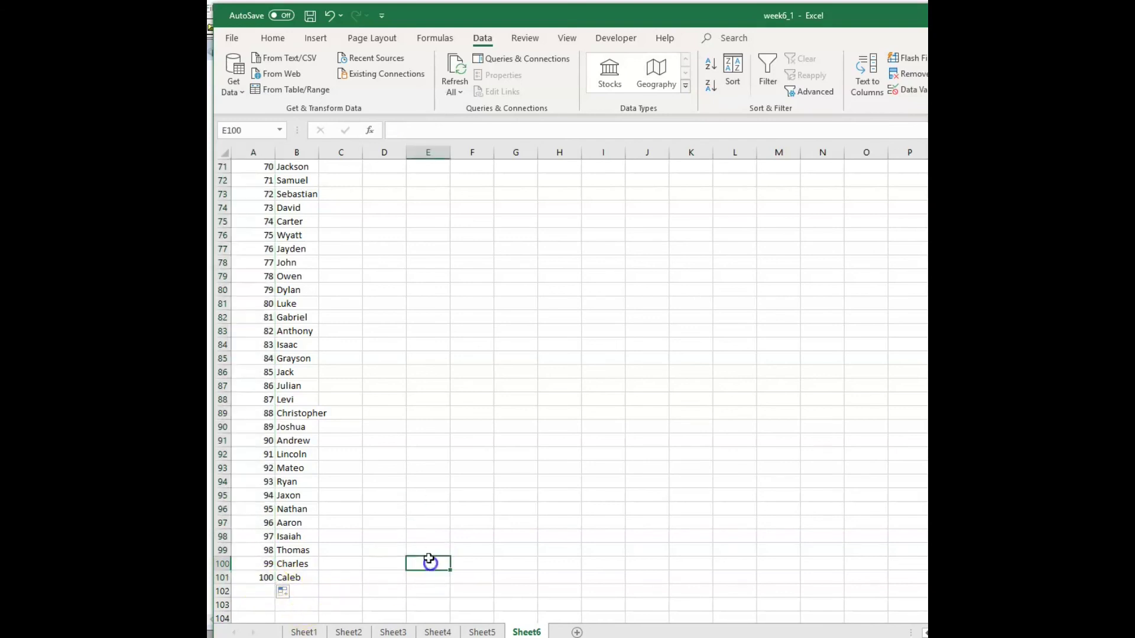
{"action": "key", "text": "ctrl+Home"}
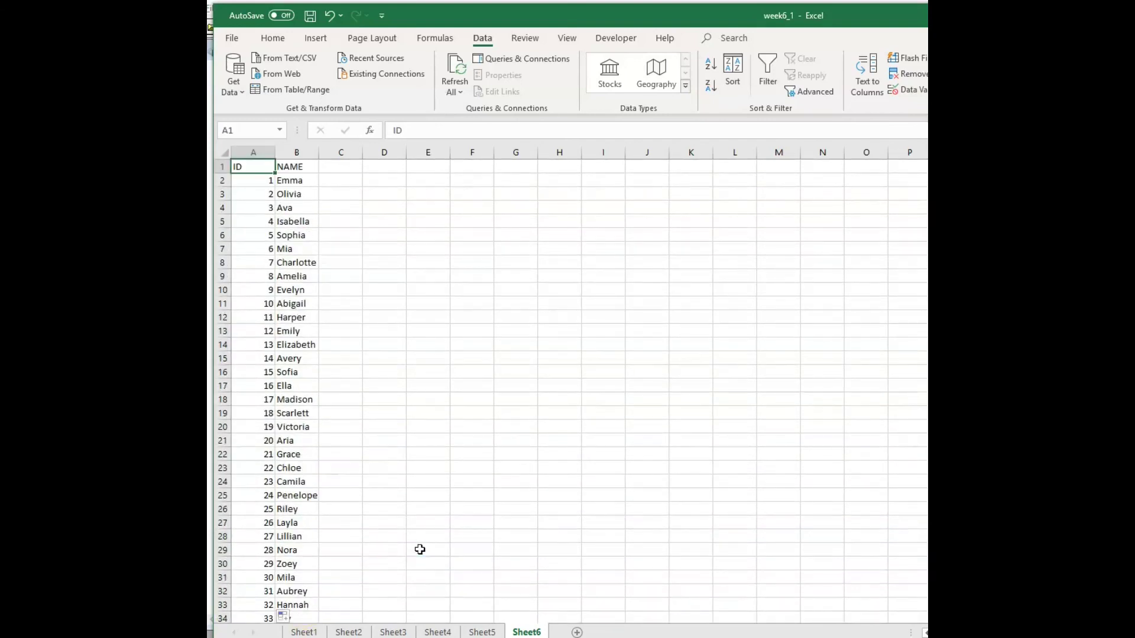
- Enter 4 in cell D4 as the ID to look up
{"action": "left_click", "coordinate": [375, 211]}
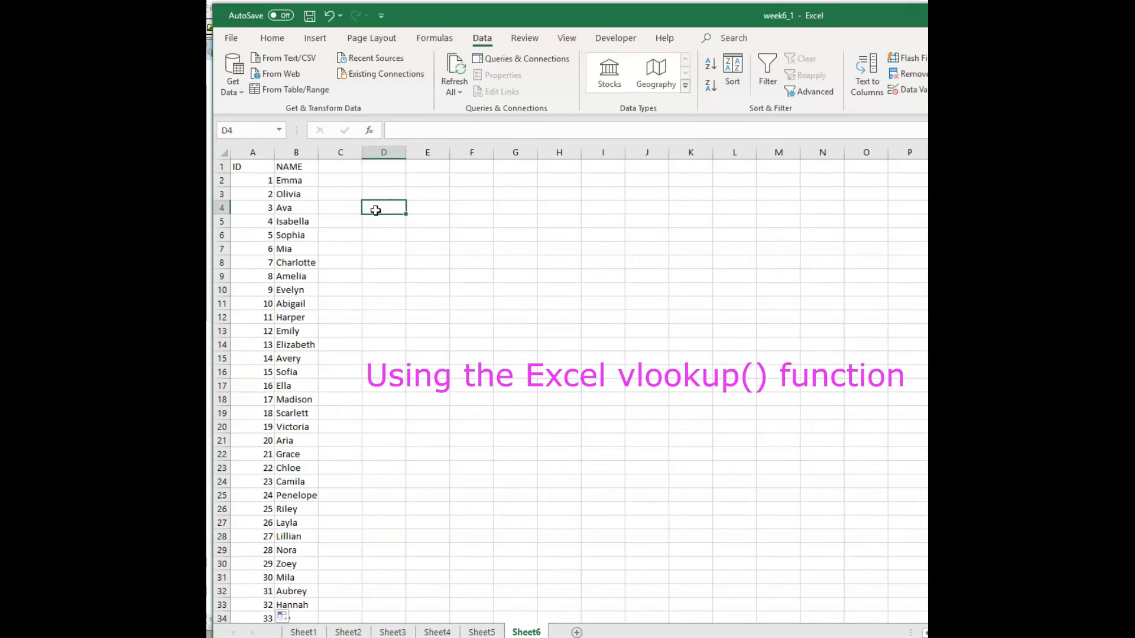
{"action": "type", "text": "4"}
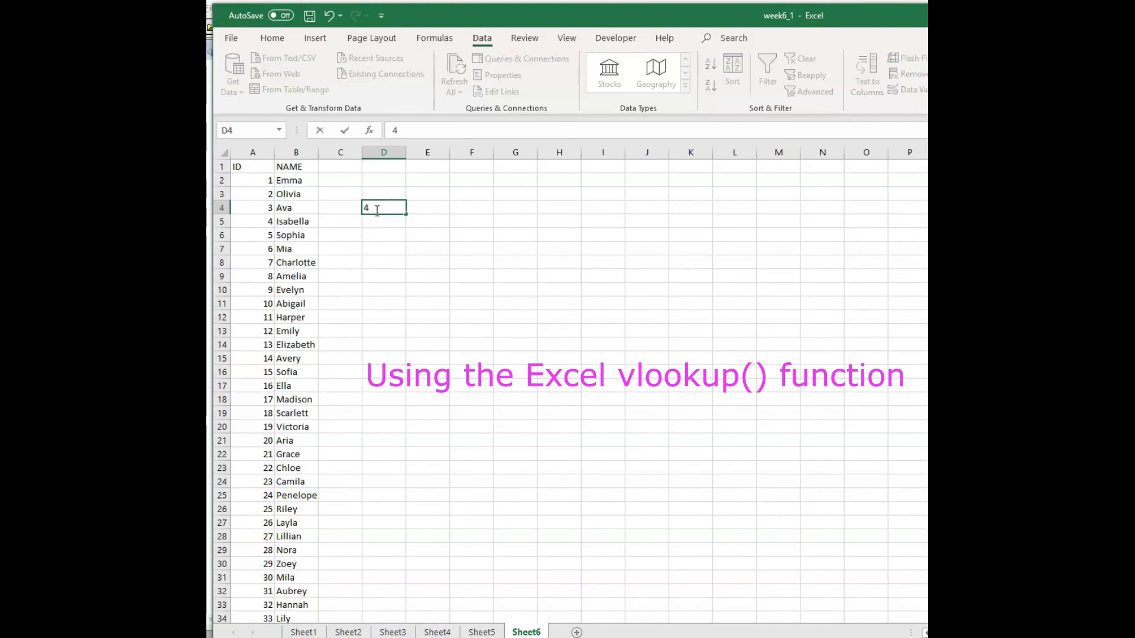
{"action": "key", "text": "Return"}
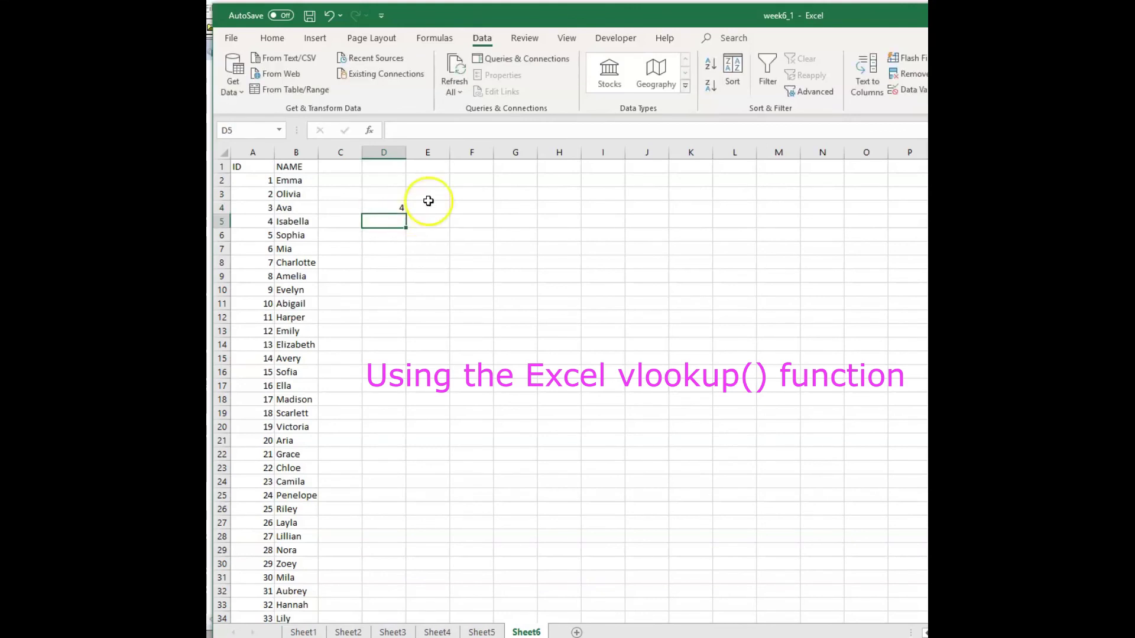
- Start a VLOOKUP formula in E4 with D4 as the lookup value
{"action": "left_click", "coordinate": [429, 205]}
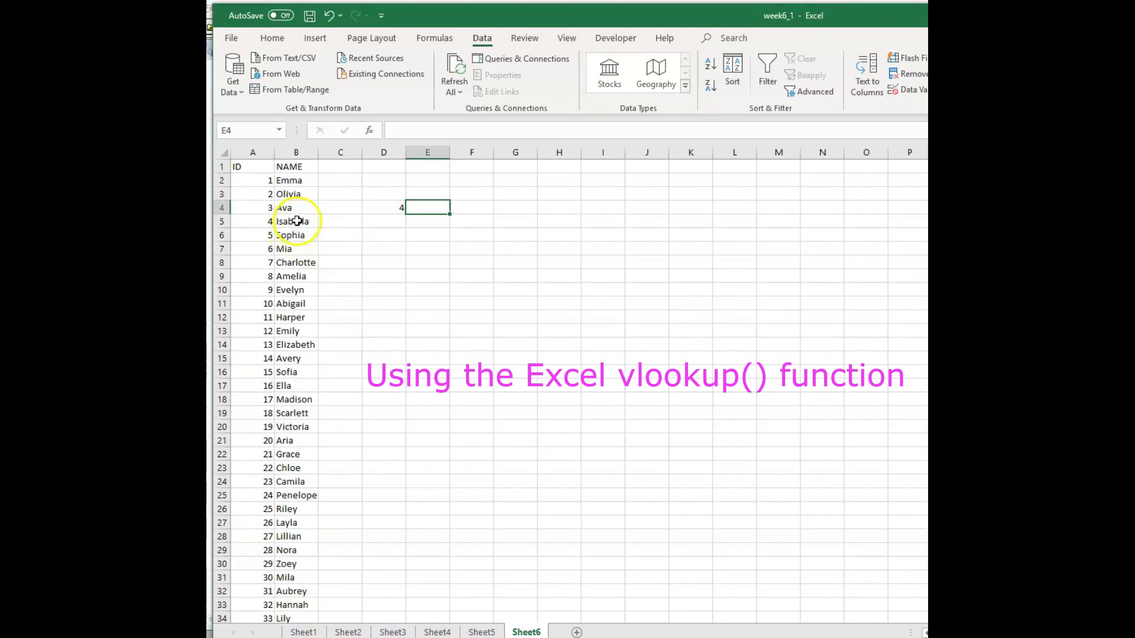
{"action": "left_click", "coordinate": [427, 210]}
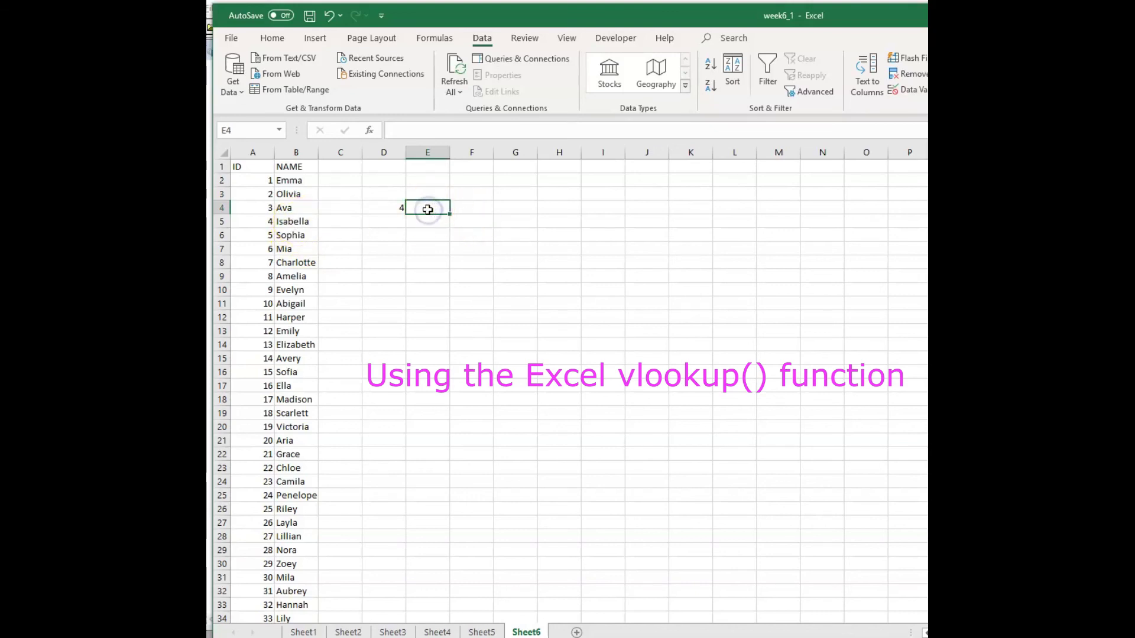
{"action": "type", "text": "=v"}
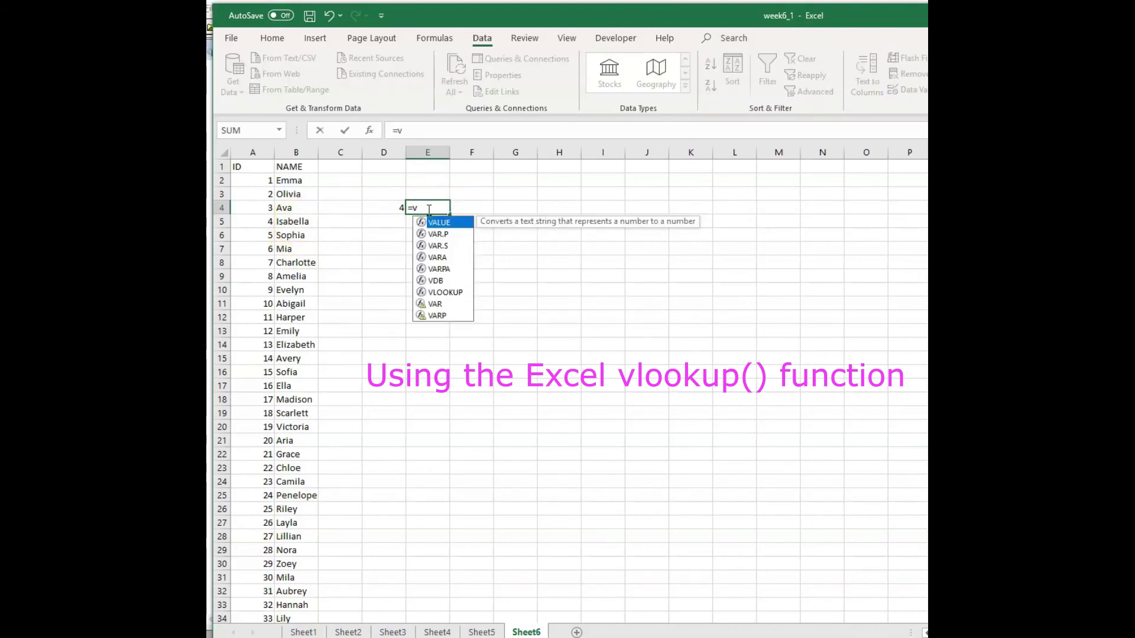
{"action": "type", "text": "ll"}
{"action": "key", "text": "BackSpace"}
{"action": "type", "text": "o"}
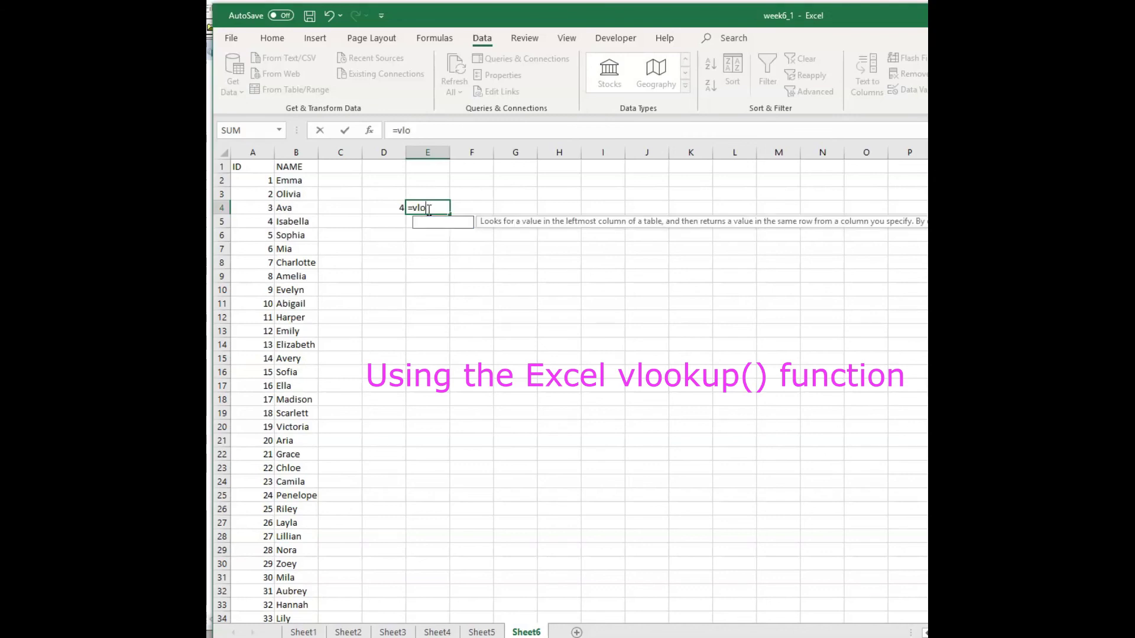
{"action": "type", "text": "okup("}
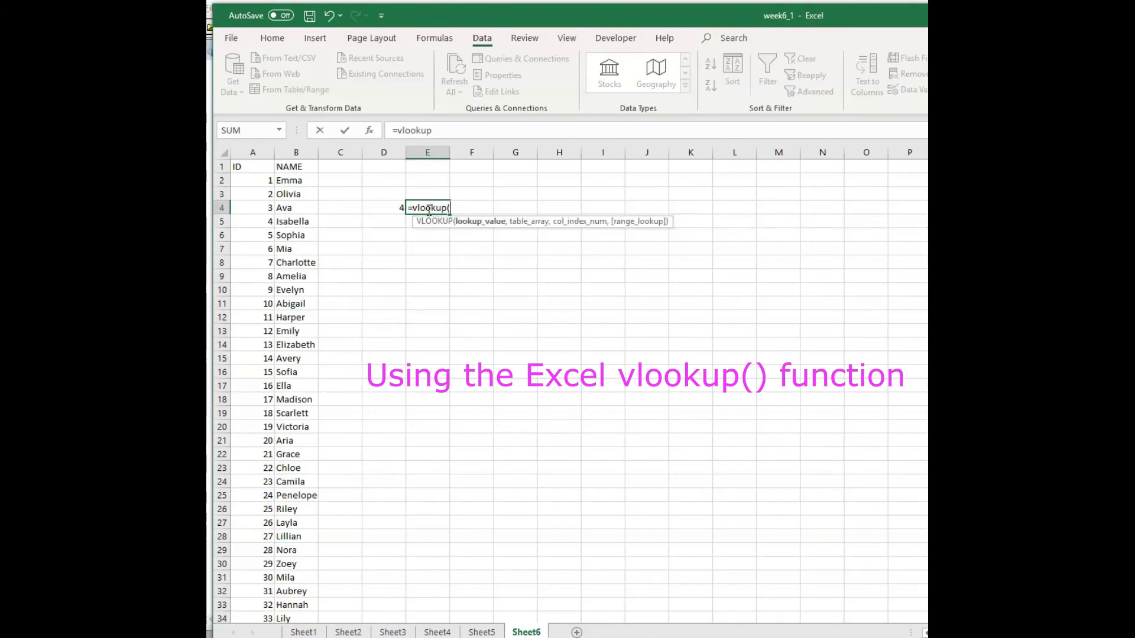
{"action": "left_click", "coordinate": [382, 212]}
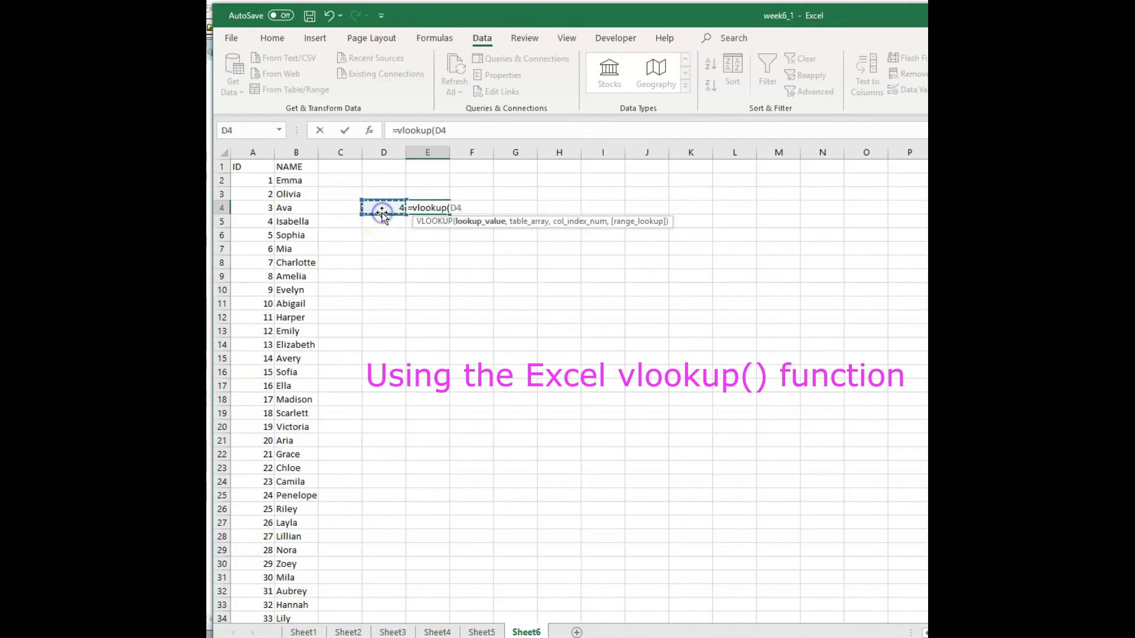
{"action": "type", "text": ","}
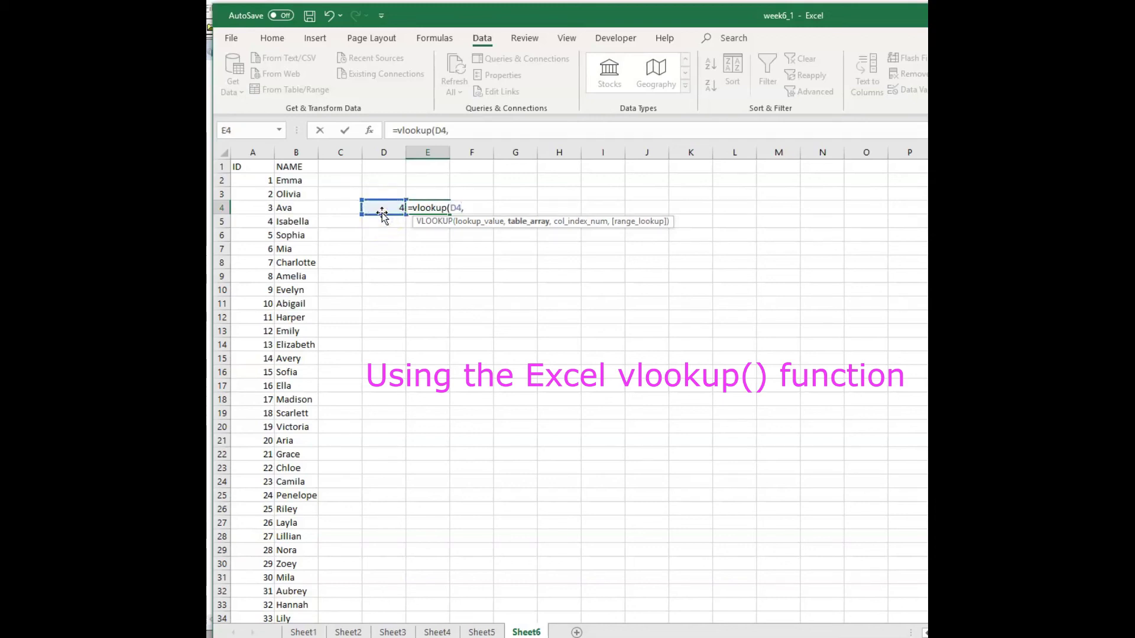
- Complete the VLOOKUP in E4 with A1:B101 as the table array and 2 as the column index
{"action": "left_click_drag", "start_coordinate": [243, 163], "coordinate": [300, 288]}
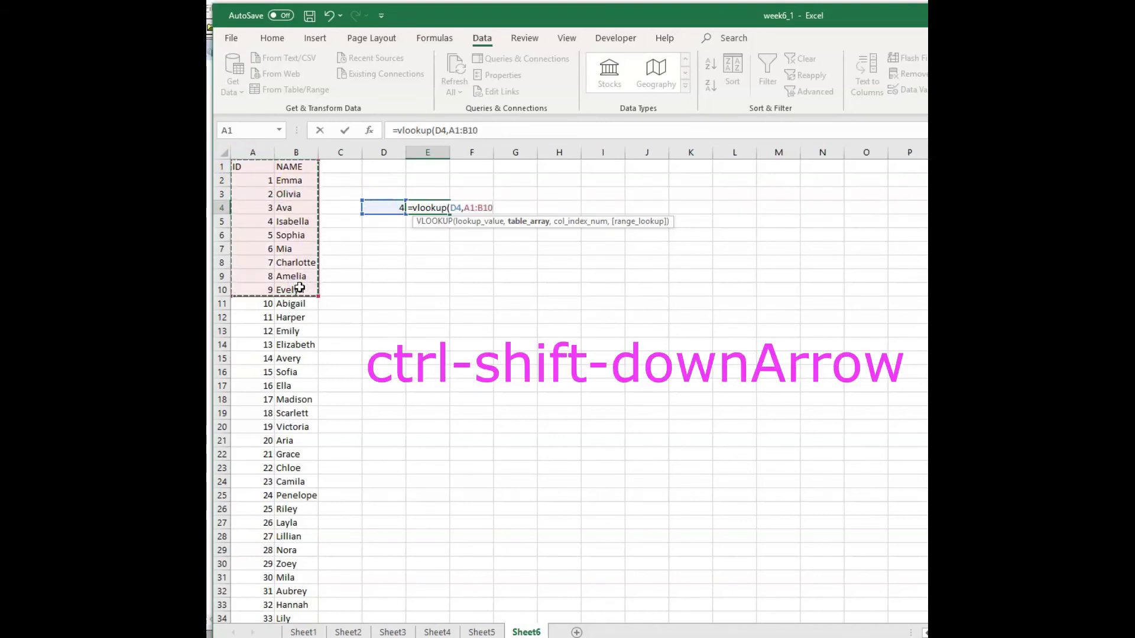
{"action": "key", "text": "ctrl+shift+Down"}
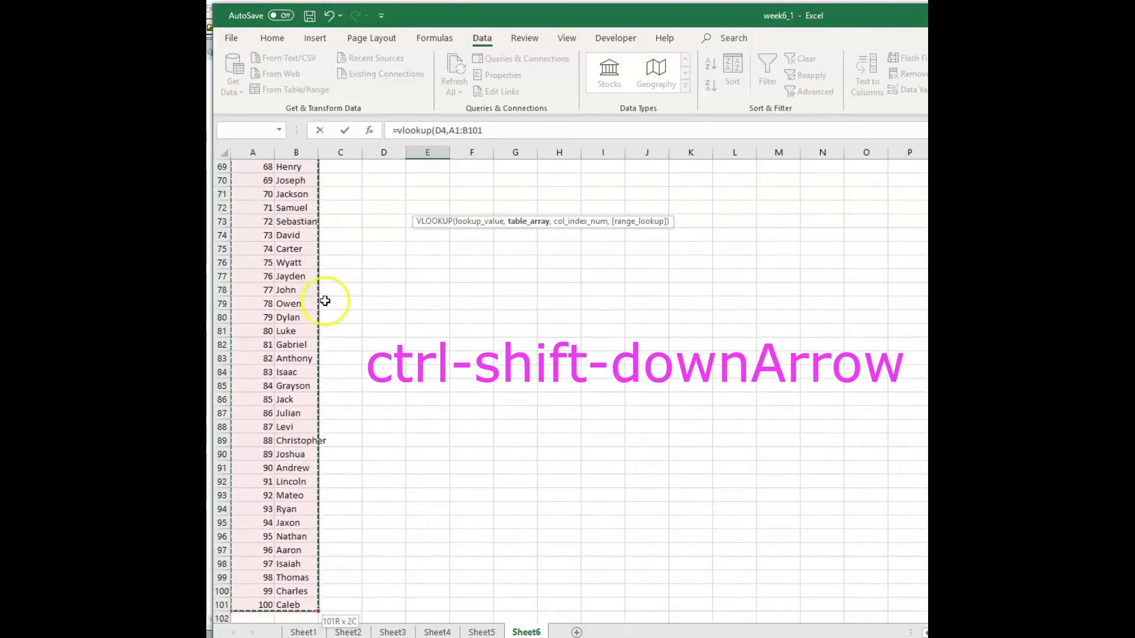
{"action": "left_click", "coordinate": [506, 130]}
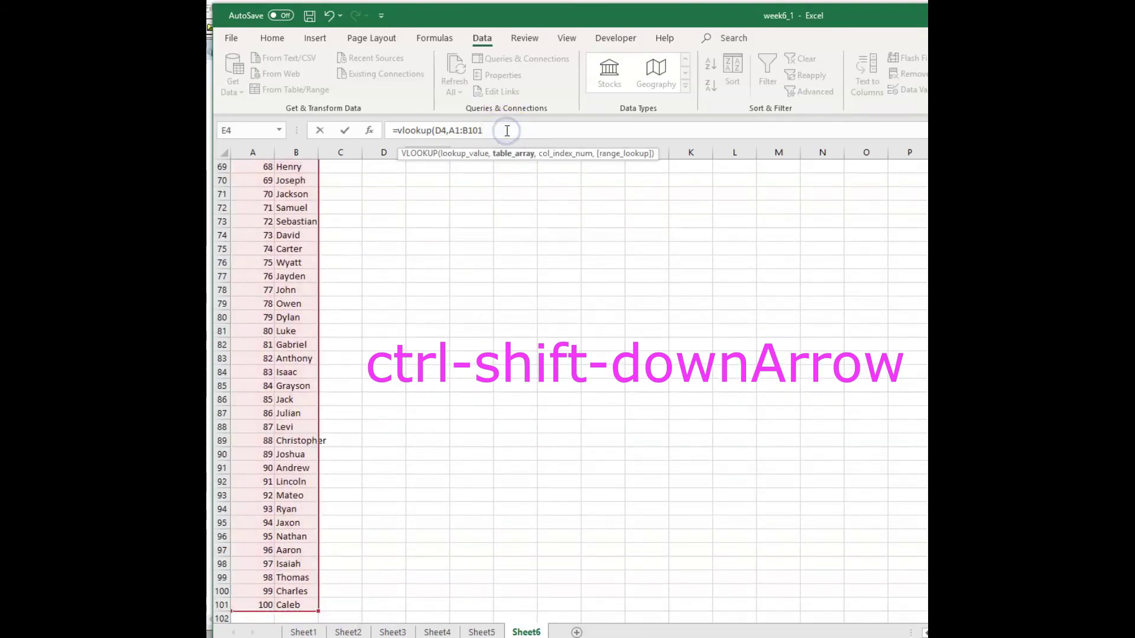
{"action": "type", "text": ","}
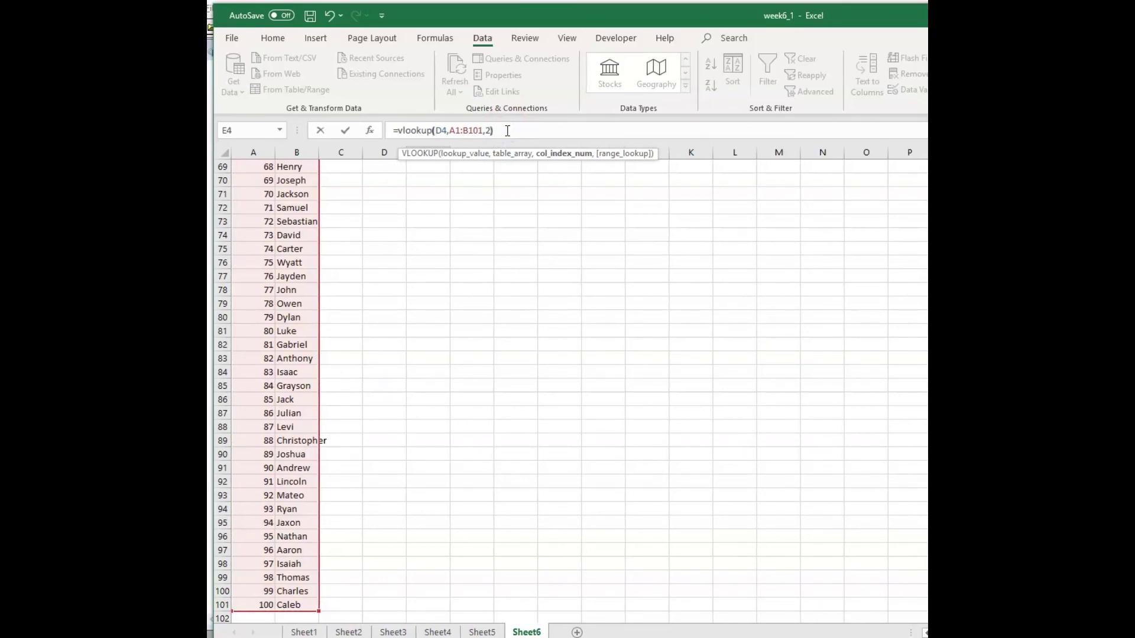
{"action": "type", "text": "2)"}
{"action": "key", "text": "Return"}
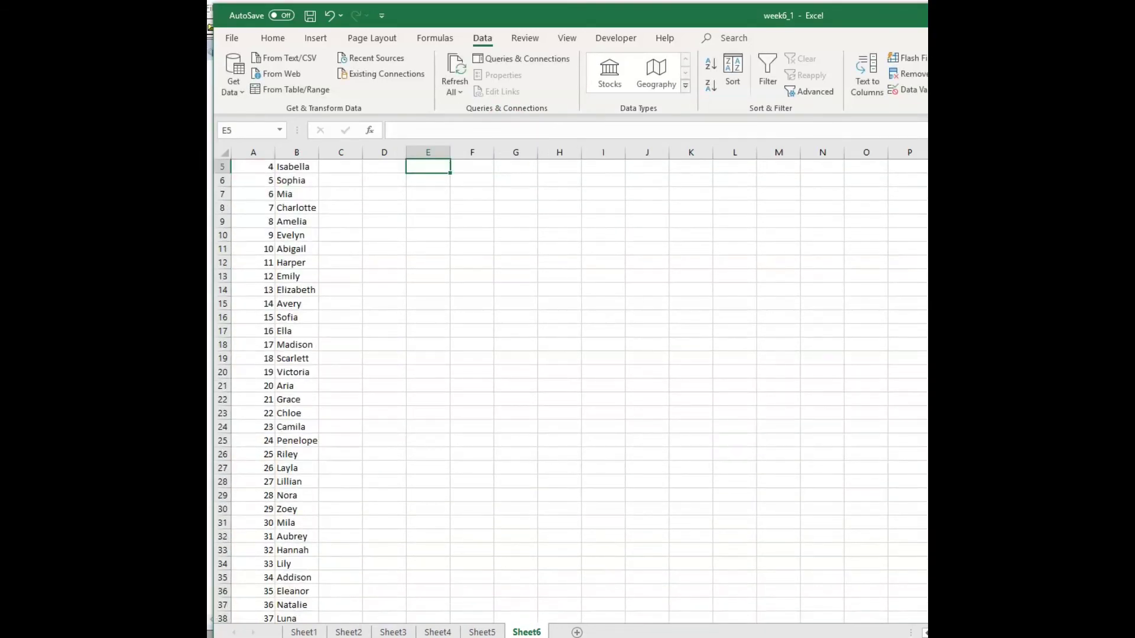
- Compare the lookup result in E4 with the entry for ID 4 in the name list
{"action": "scroll", "coordinate": [567, 384], "scroll_direction": "up", "scroll_amount": 2}
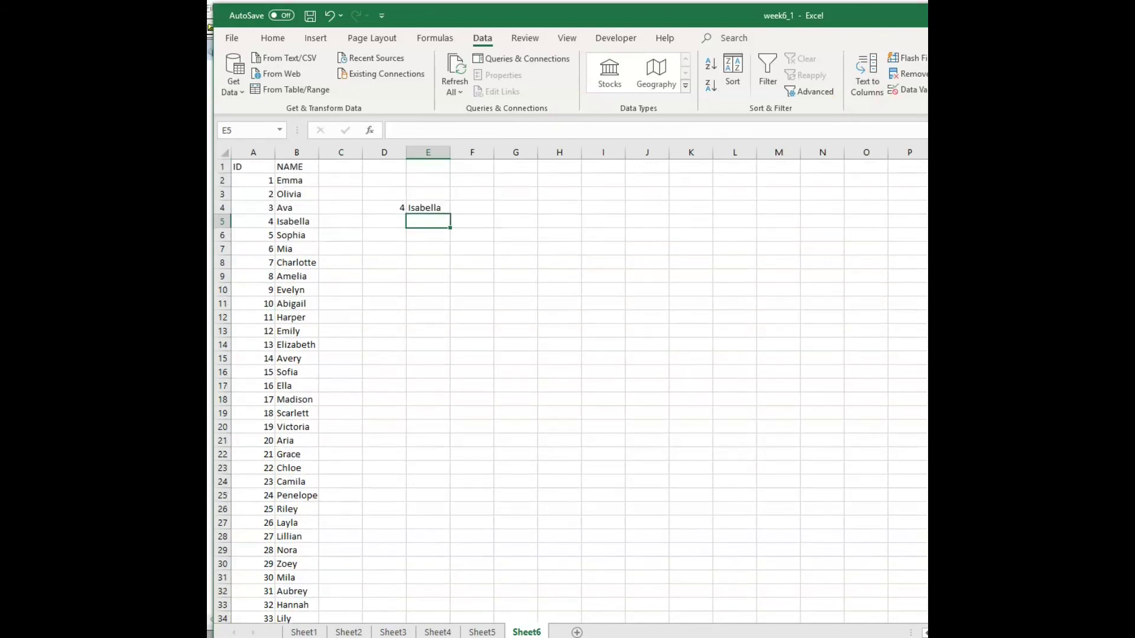
{"action": "left_click", "coordinate": [433, 210]}
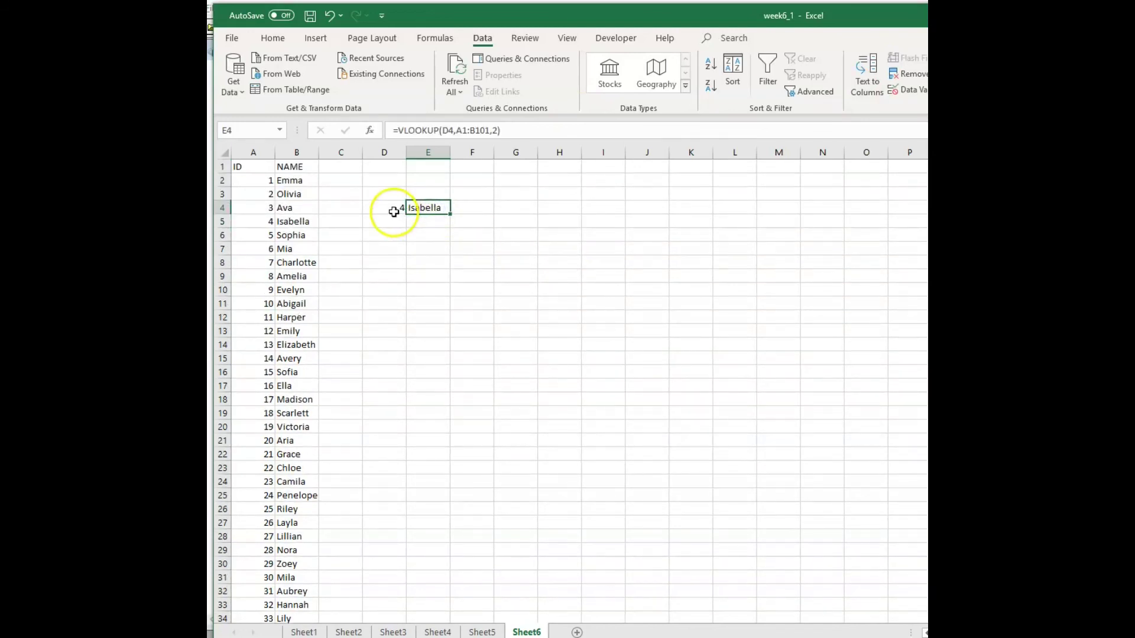
{"action": "left_click", "coordinate": [263, 221]}
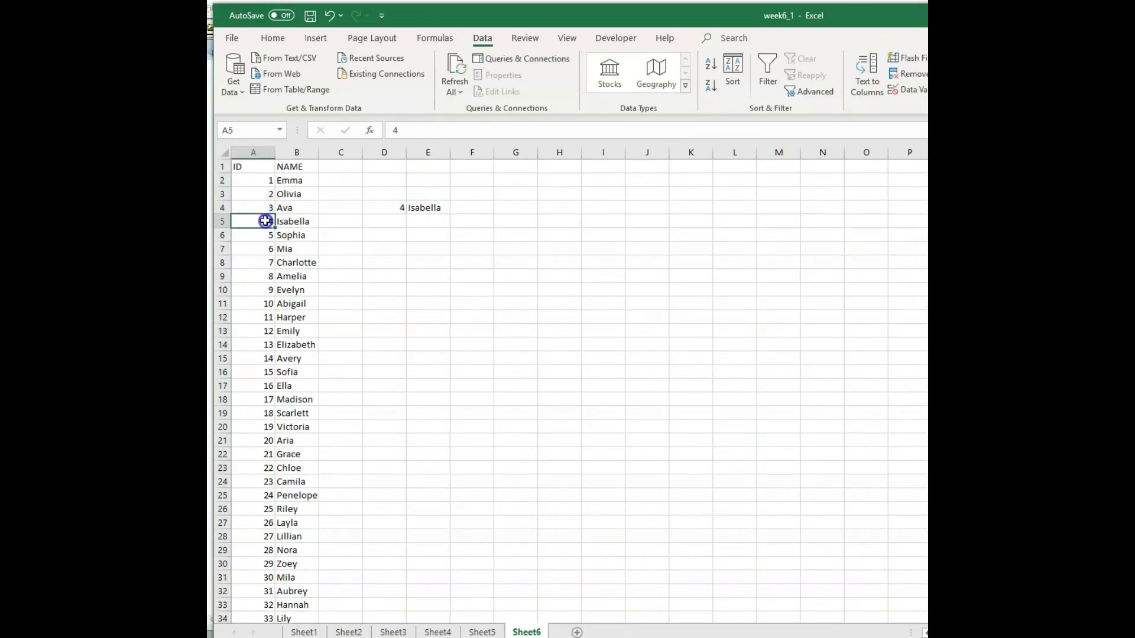
{"action": "left_click", "coordinate": [435, 207]}
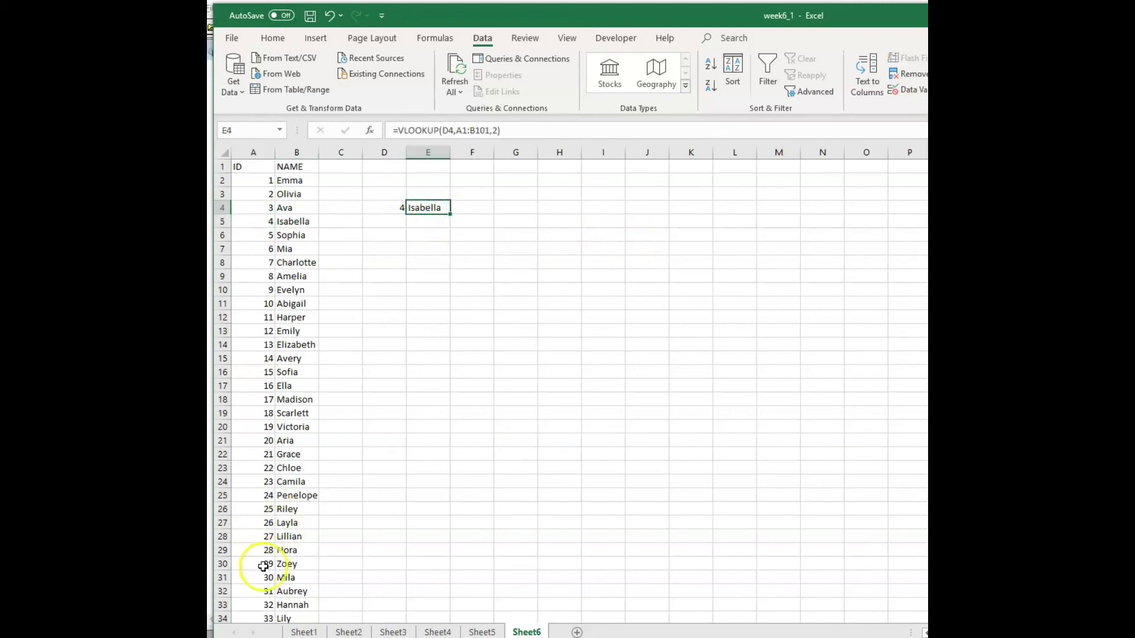
- Show the lookup formula as text in F4 using showFormula on cell E4
{"action": "left_click", "coordinate": [616, 38]}
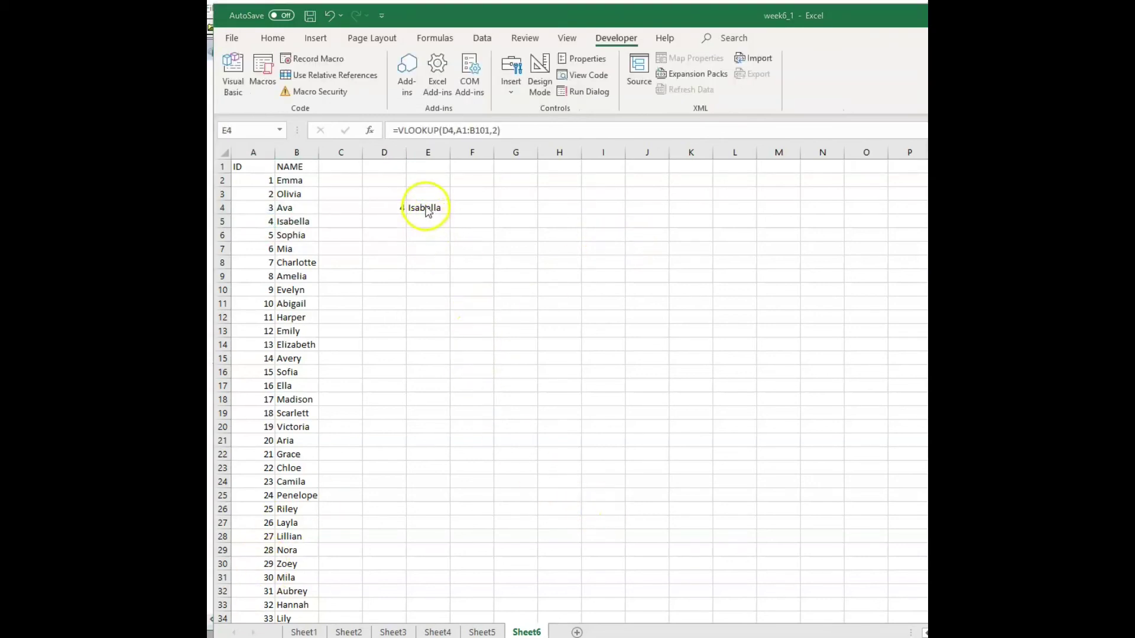
{"action": "left_click", "coordinate": [477, 207]}
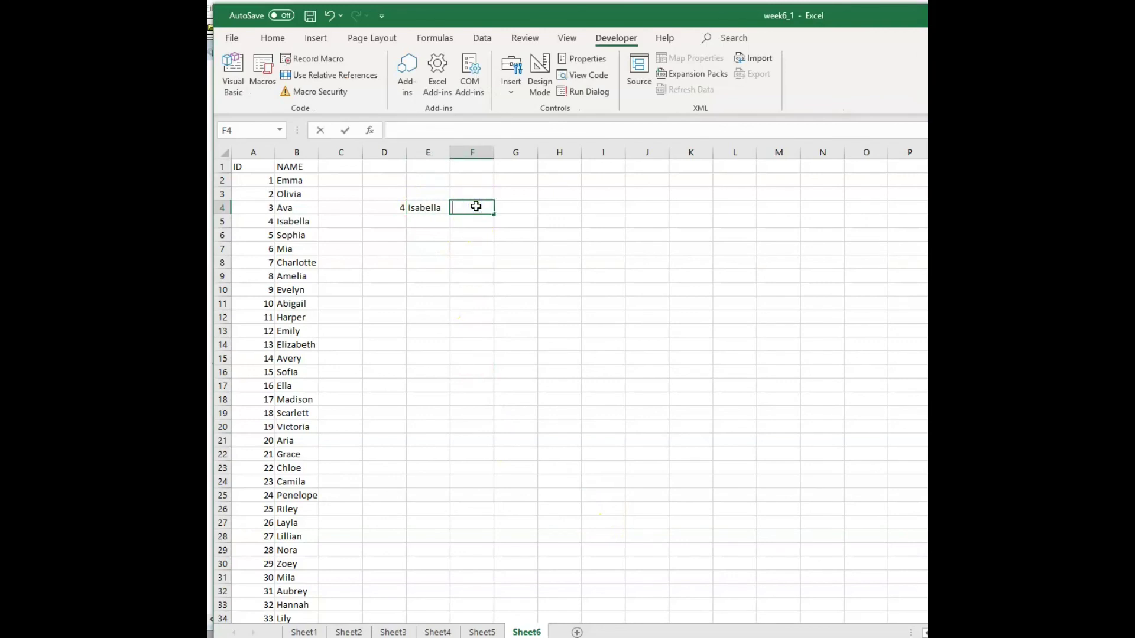
{"action": "type", "text": "=showFormula("}
{"action": "left_click", "coordinate": [441, 211]}
{"action": "key", "text": "Return"}
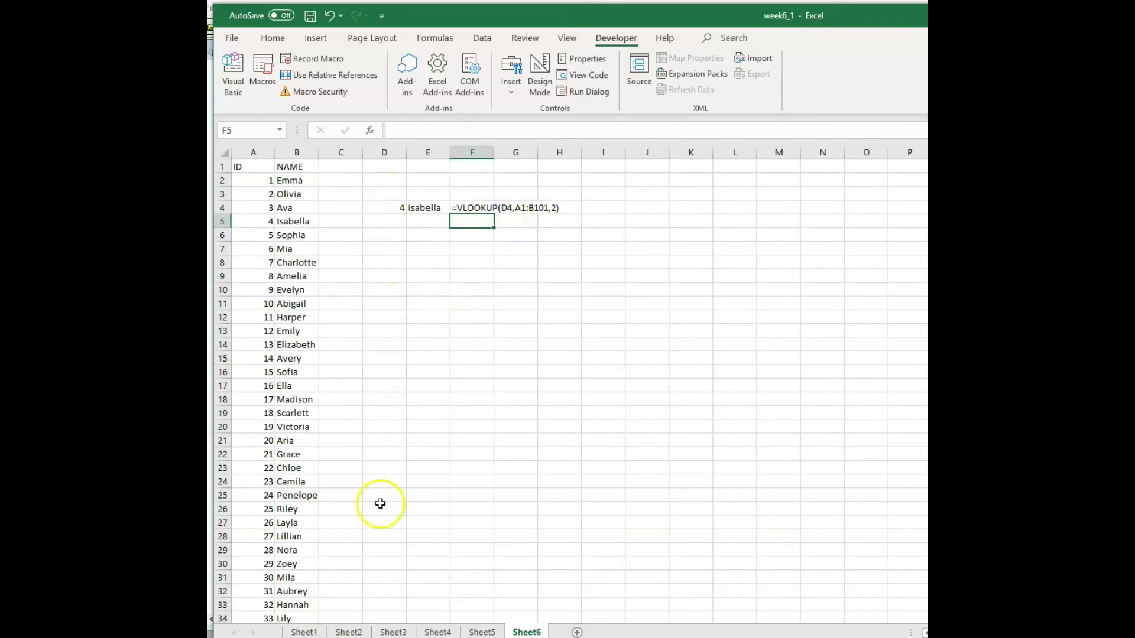
- Enter 1 and 2 in C4 and C5 and fill the number series down to C18
{"action": "left_click", "coordinate": [341, 207]}
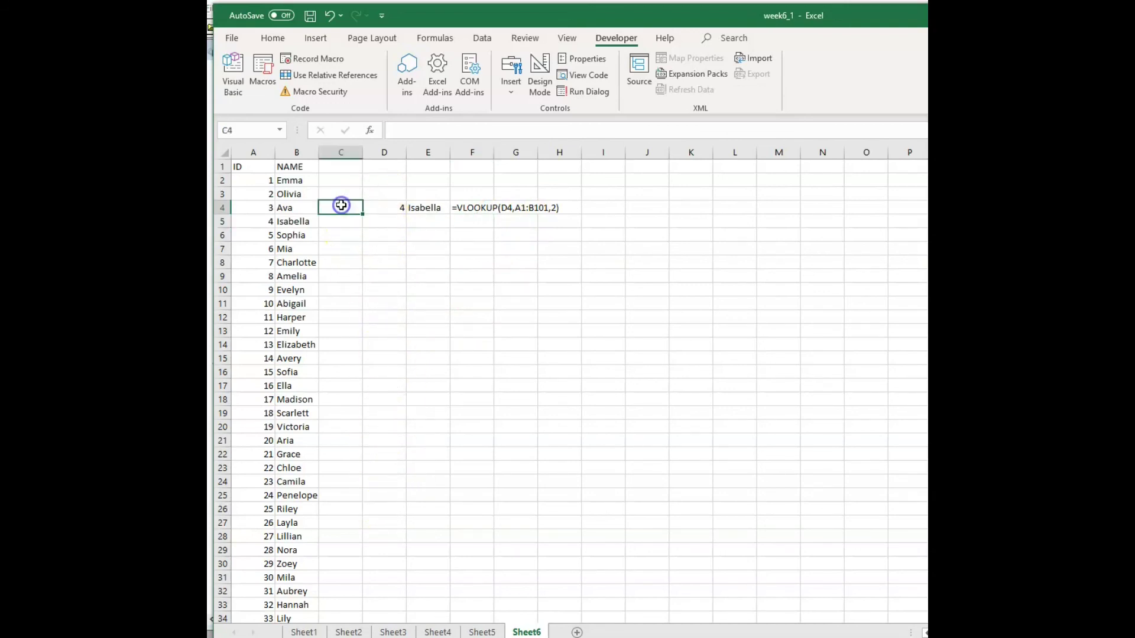
{"action": "type", "text": "1"}
{"action": "key", "text": "Return"}
{"action": "type", "text": "2"}
{"action": "key", "text": "Return"}
{"action": "left_click", "coordinate": [342, 209]}
{"action": "left_click_drag", "start_coordinate": [342, 209], "coordinate": [360, 404]}
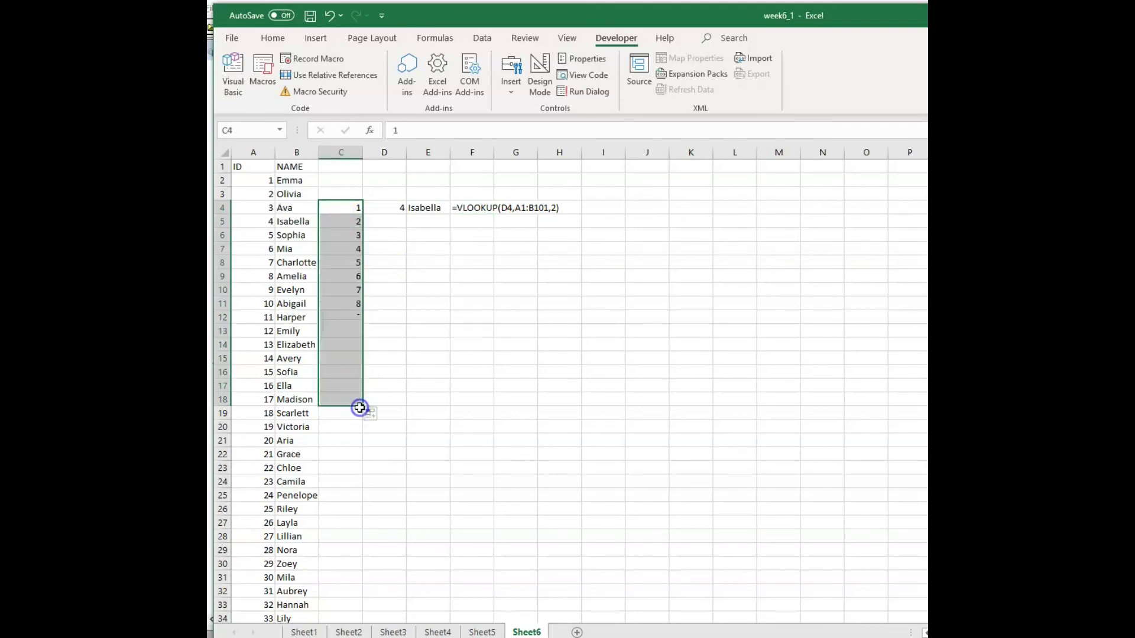
- Extend the number series in column C past 20 and clear the surplus value in C24
{"action": "left_click", "coordinate": [339, 385]}
{"action": "left_click_drag", "start_coordinate": [347, 388], "coordinate": [355, 503]}
{"action": "left_click", "coordinate": [358, 387]}
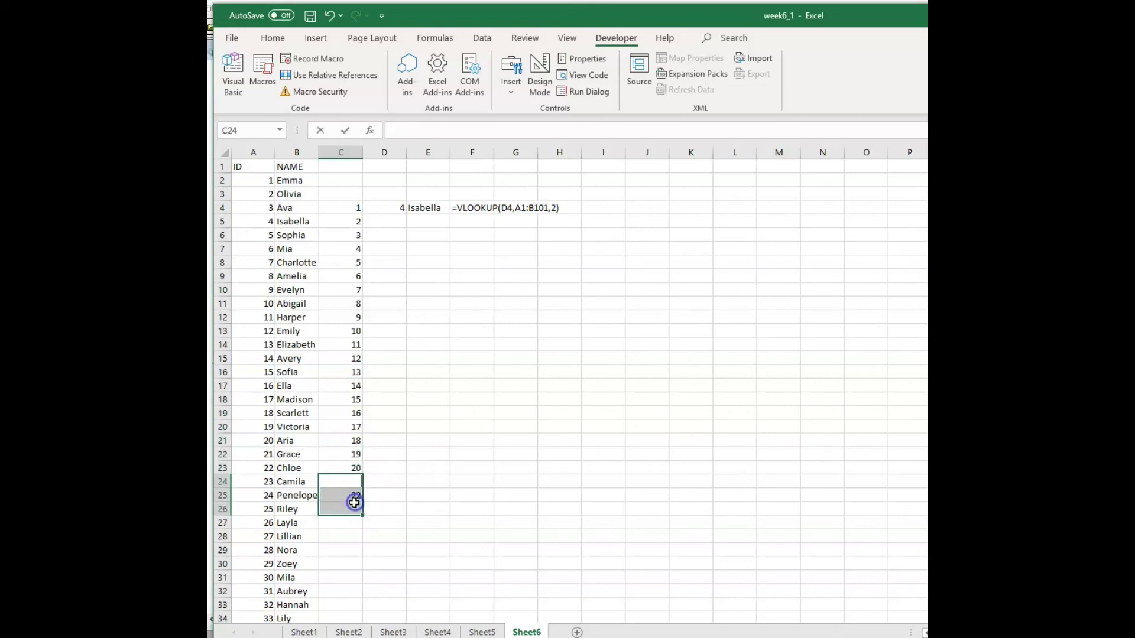
{"action": "key", "text": "BackSpace"}
{"action": "key", "text": "Return"}
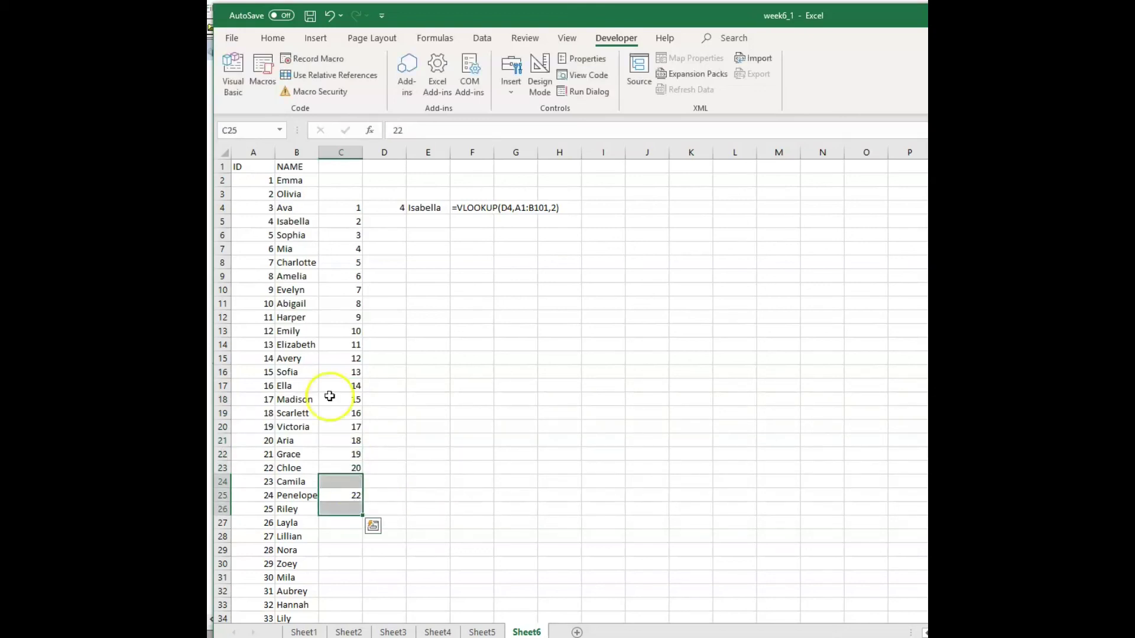
- Make the table range in E4's VLOOKUP formula absolute as $A$1:$B$101
{"action": "left_click", "coordinate": [422, 212]}
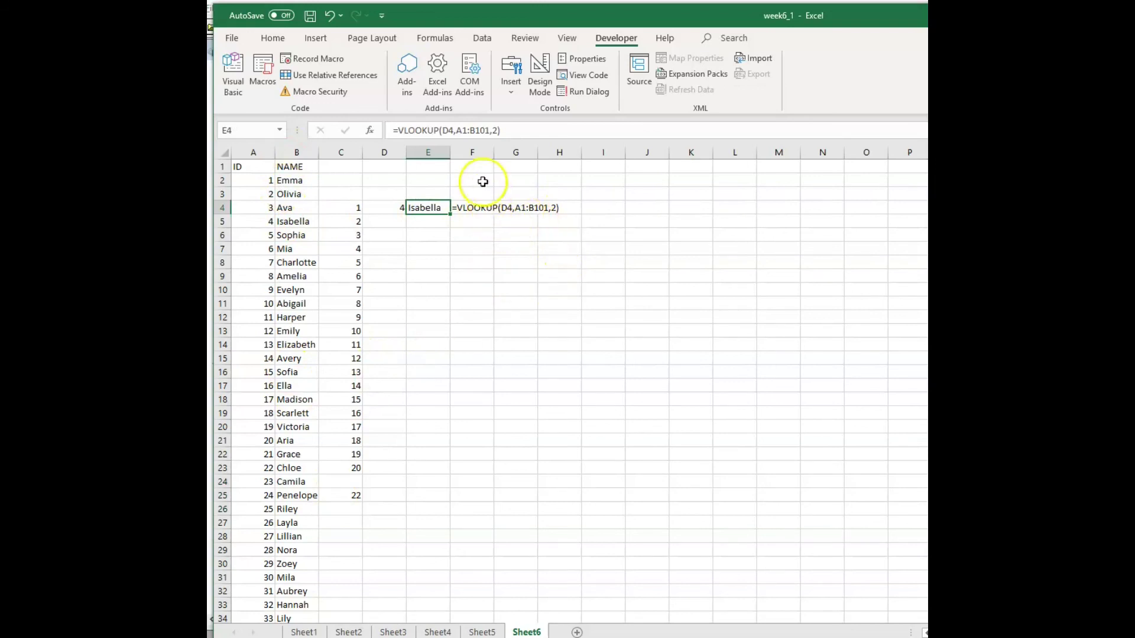
{"action": "left_click", "coordinate": [457, 129]}
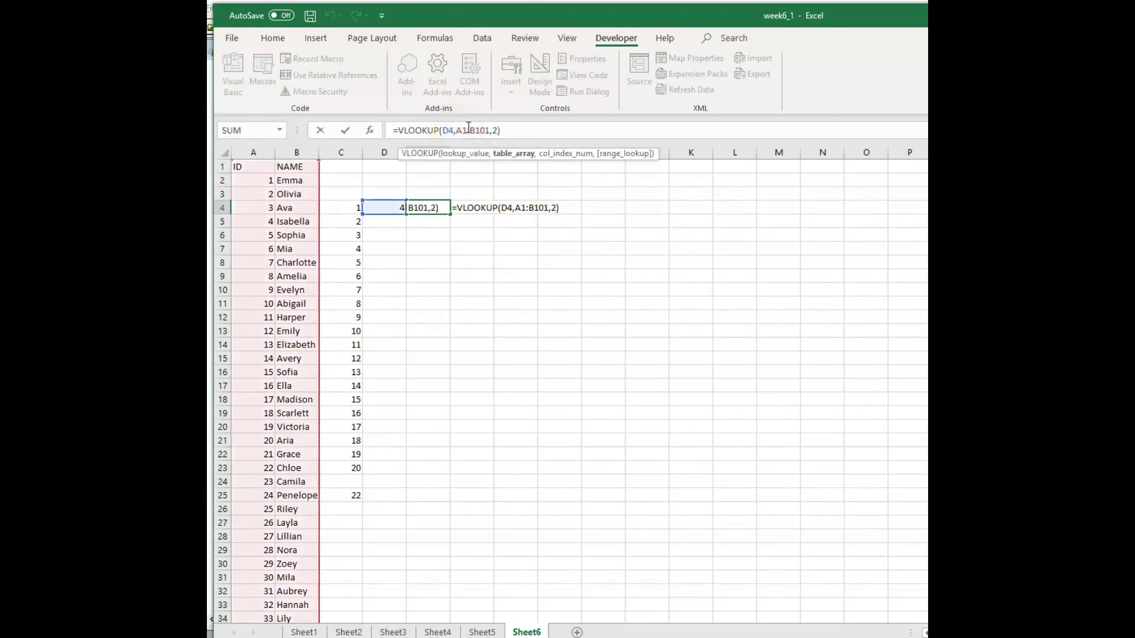
{"action": "key", "text": "F4"}
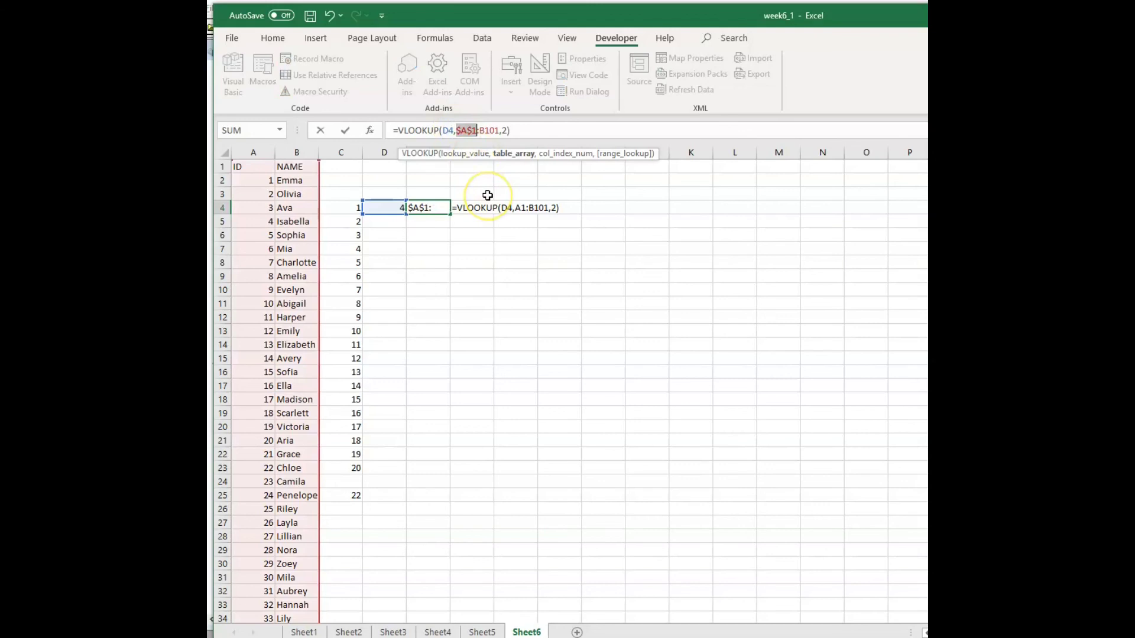
{"action": "left_click", "coordinate": [480, 130]}
{"action": "key", "text": "F4"}
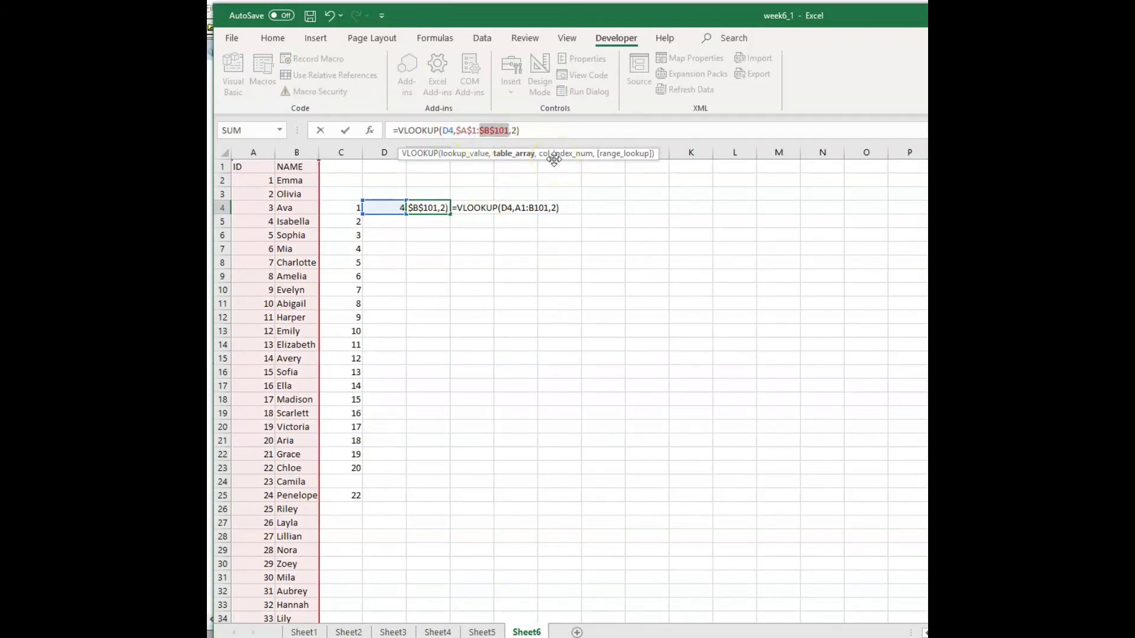
{"action": "key", "text": "Return"}
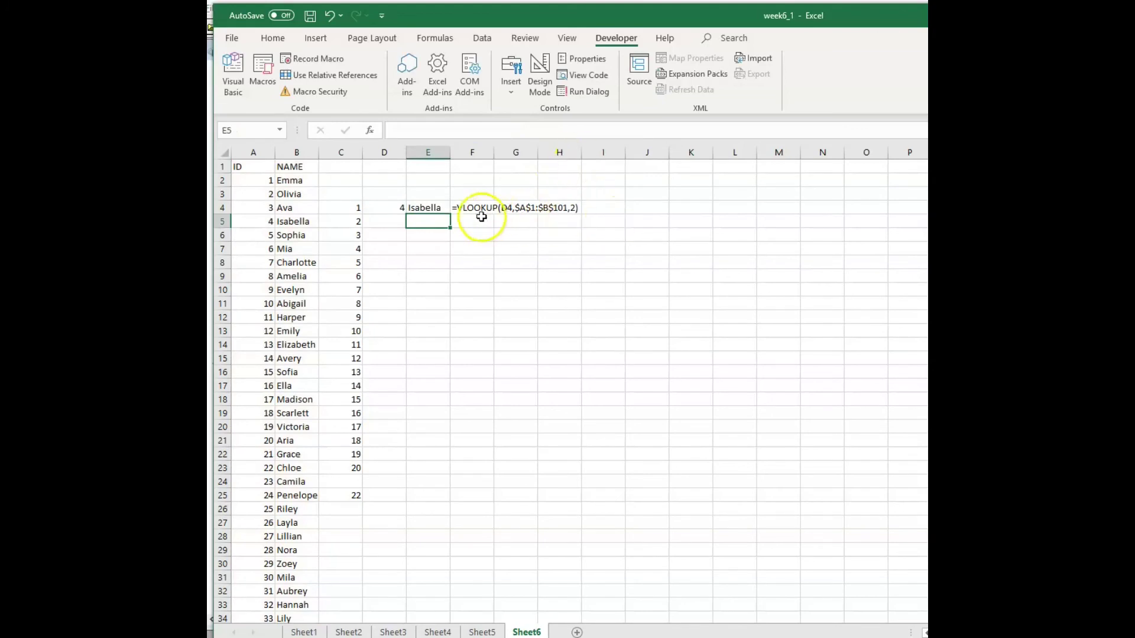
- Set the font size of the formula text in F4 to 20
{"action": "left_click", "coordinate": [454, 209]}
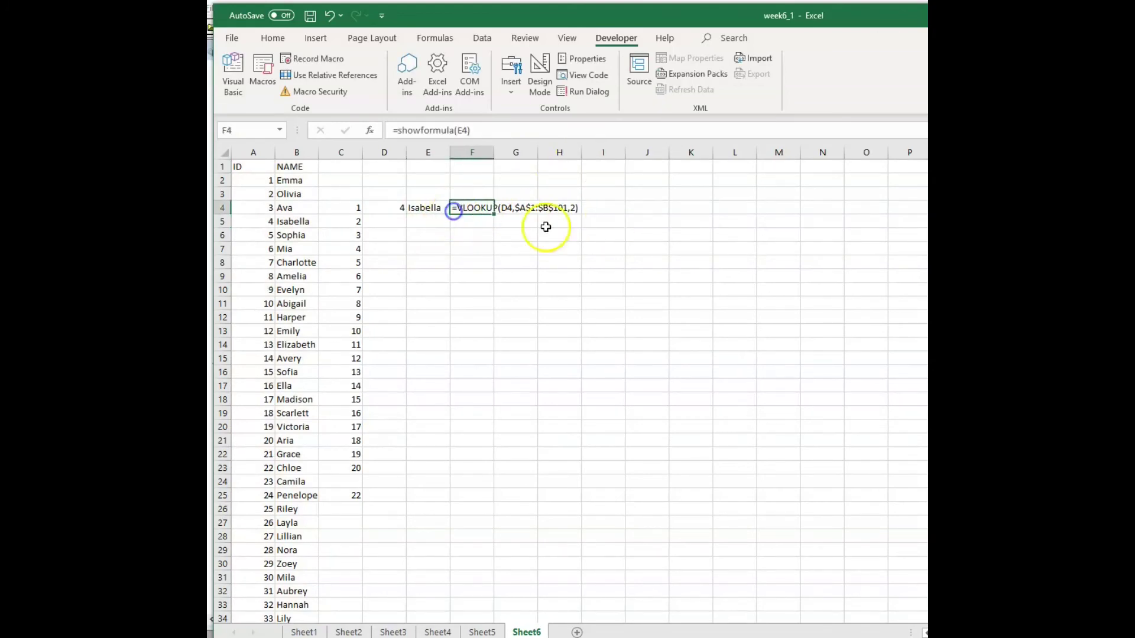
{"action": "left_click", "coordinate": [283, 39]}
{"action": "left_click", "coordinate": [441, 63]}
{"action": "left_click", "coordinate": [432, 207]}
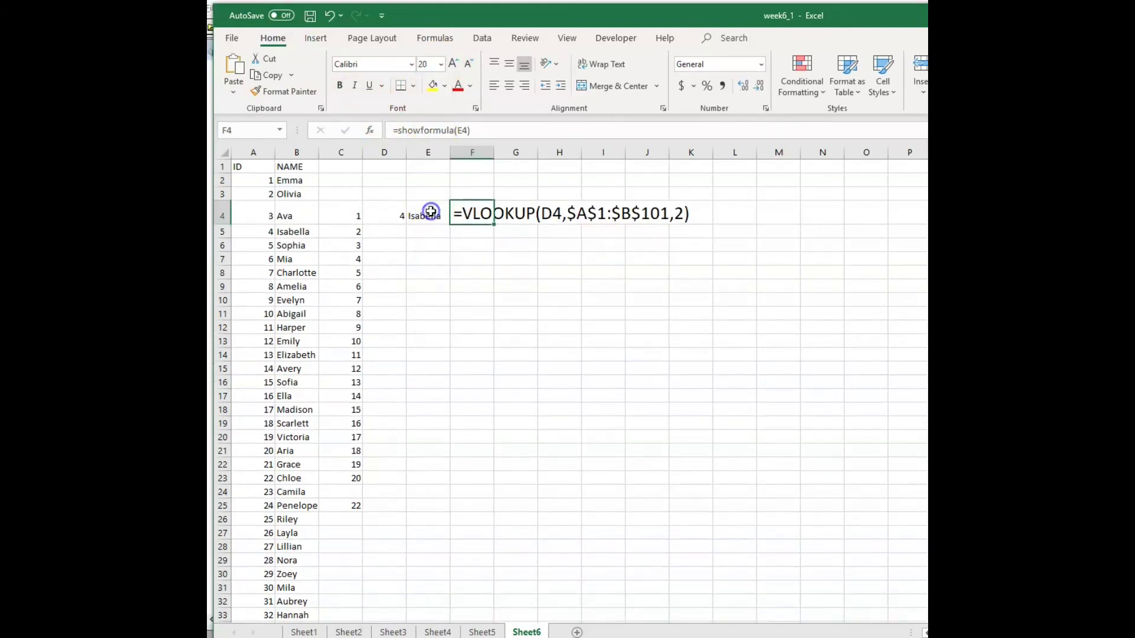
{"action": "left_click", "coordinate": [709, 374]}
- Add the headings ID in D3 and person in E3 above the lookup cells
{"action": "left_click", "coordinate": [384, 211]}
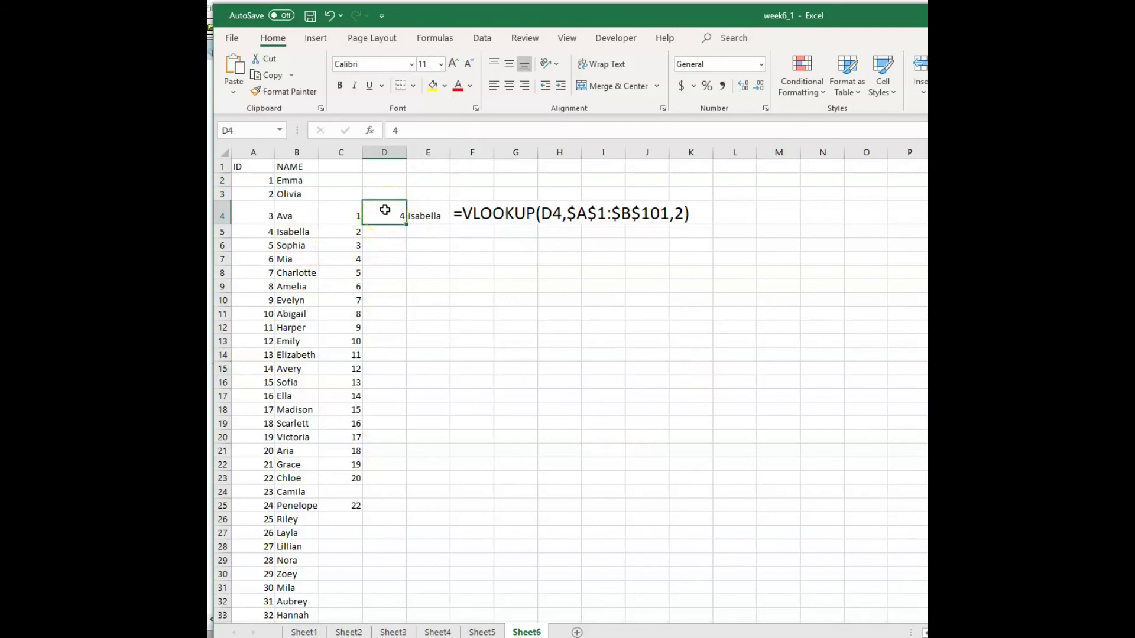
{"action": "left_click", "coordinate": [385, 194]}
{"action": "type", "text": "ID"}
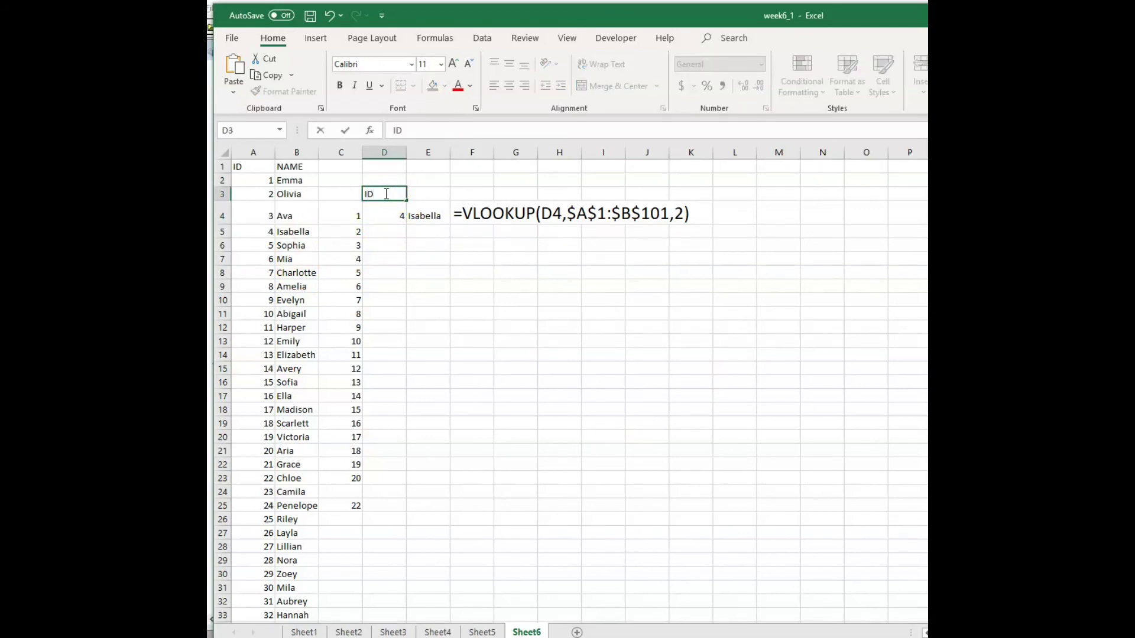
{"action": "key", "text": "Tab"}
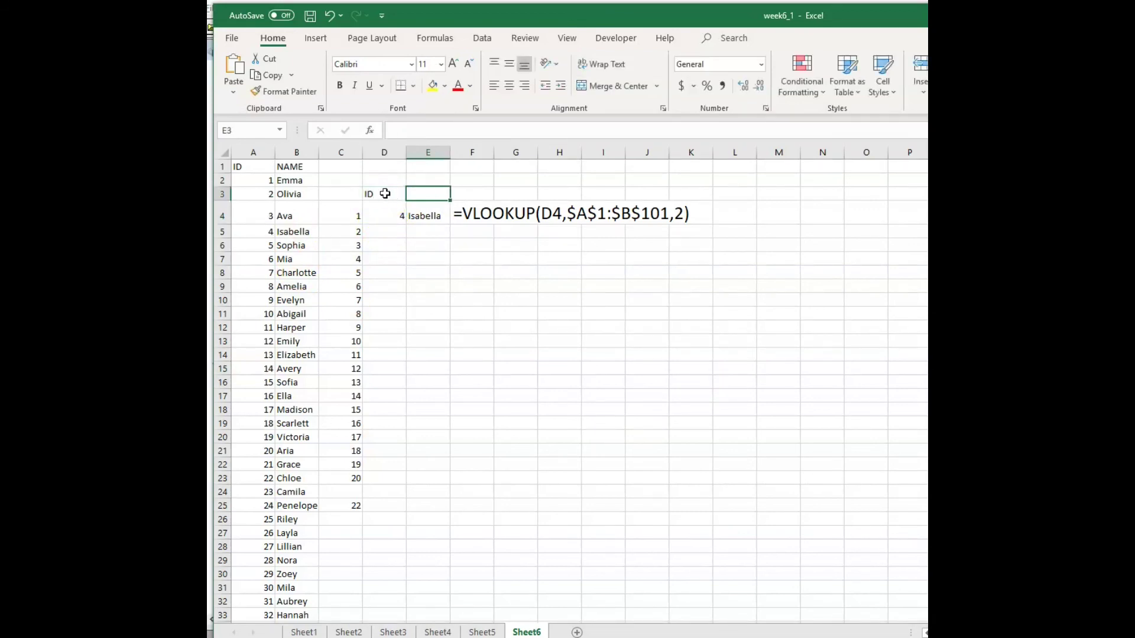
{"action": "type", "text": "ch"}
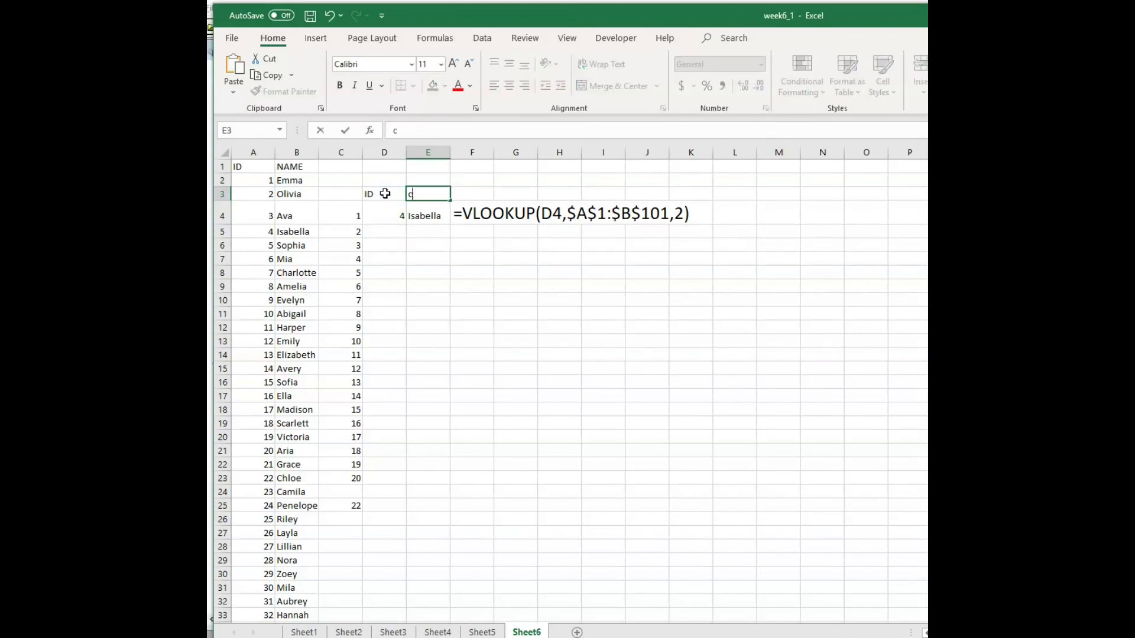
{"action": "key", "text": "Return"}
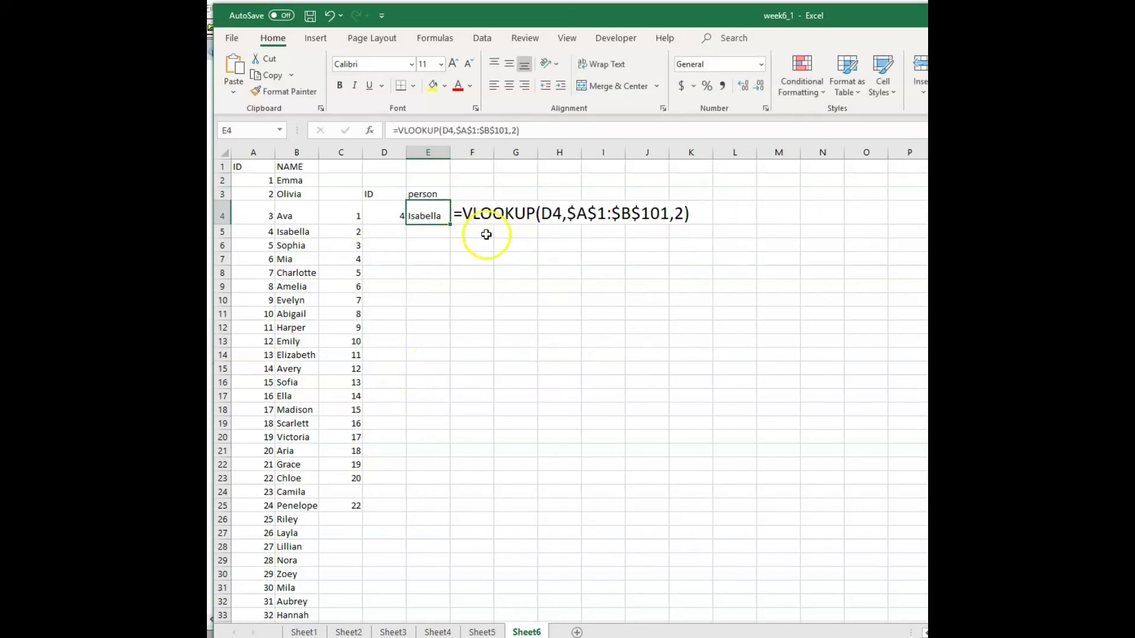
- Replace the ID in D4 with a random whole number using =RANDBETWEEN(1,100)
{"action": "left_click", "coordinate": [392, 220]}
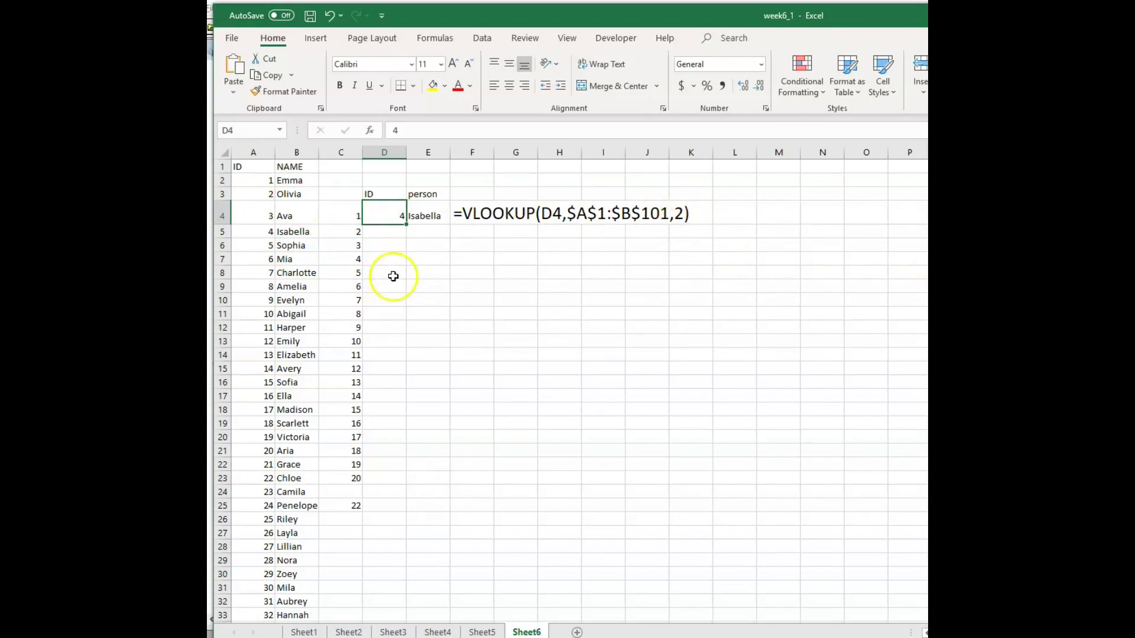
{"action": "left_click", "coordinate": [391, 217]}
{"action": "type", "text": "="}
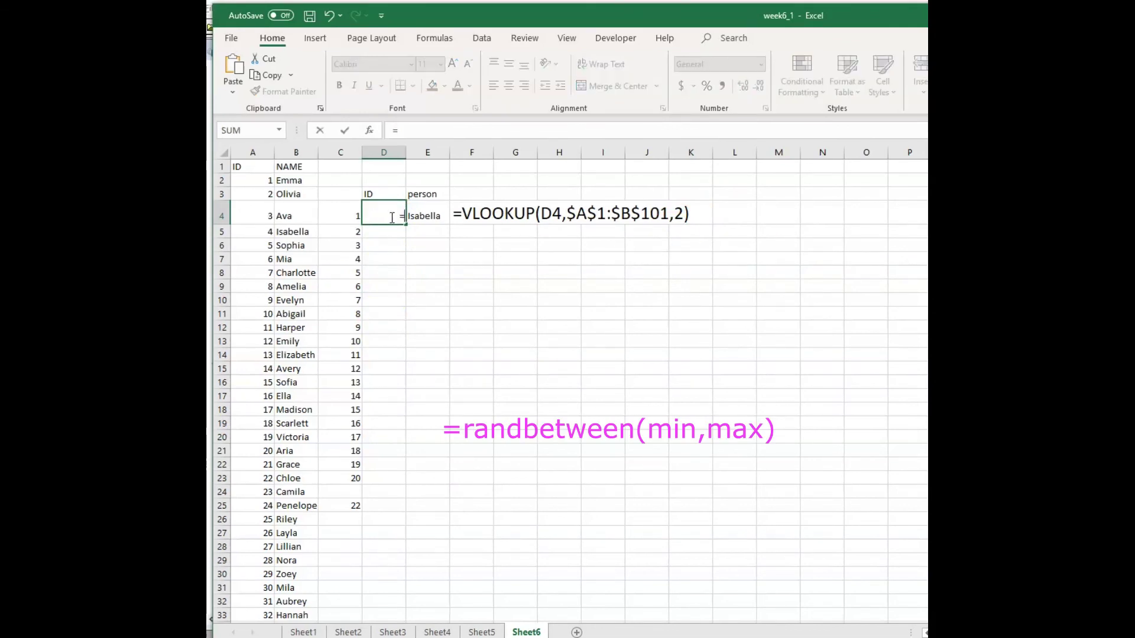
{"action": "type", "text": "ra"}
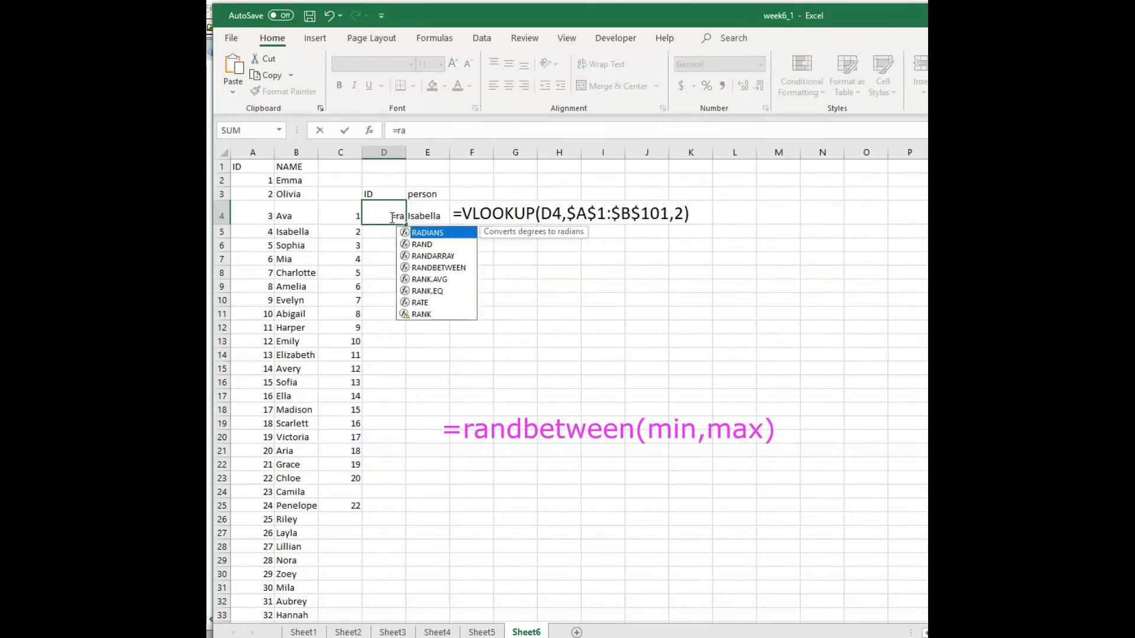
{"action": "type", "text": "ndbetween"}
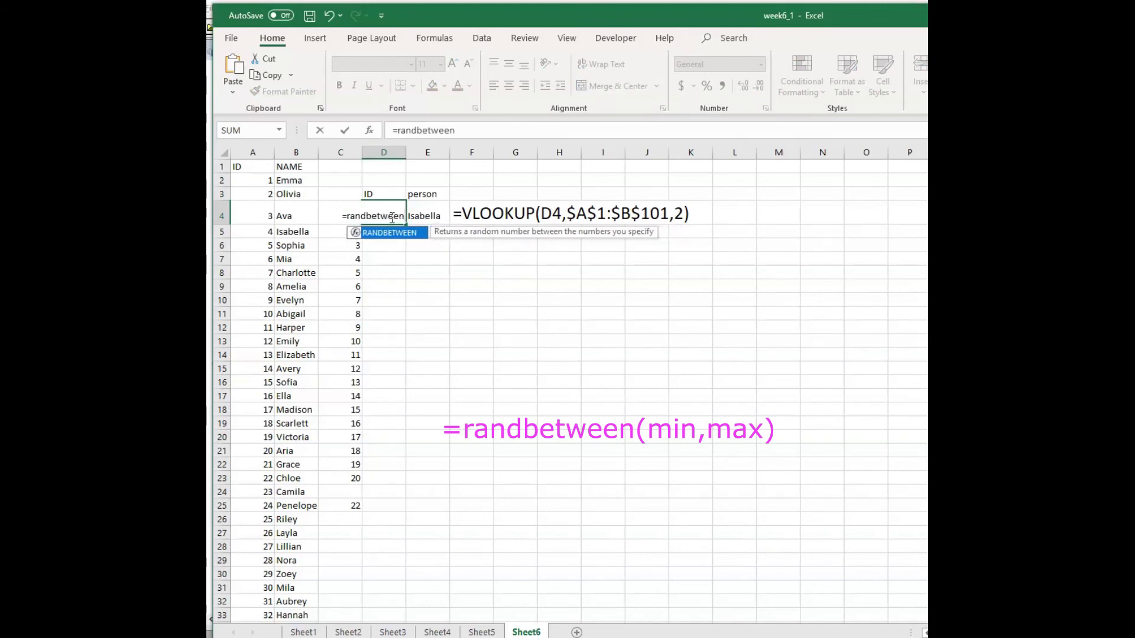
{"action": "type", "text": "(1,100)"}
{"action": "key", "text": "Return"}
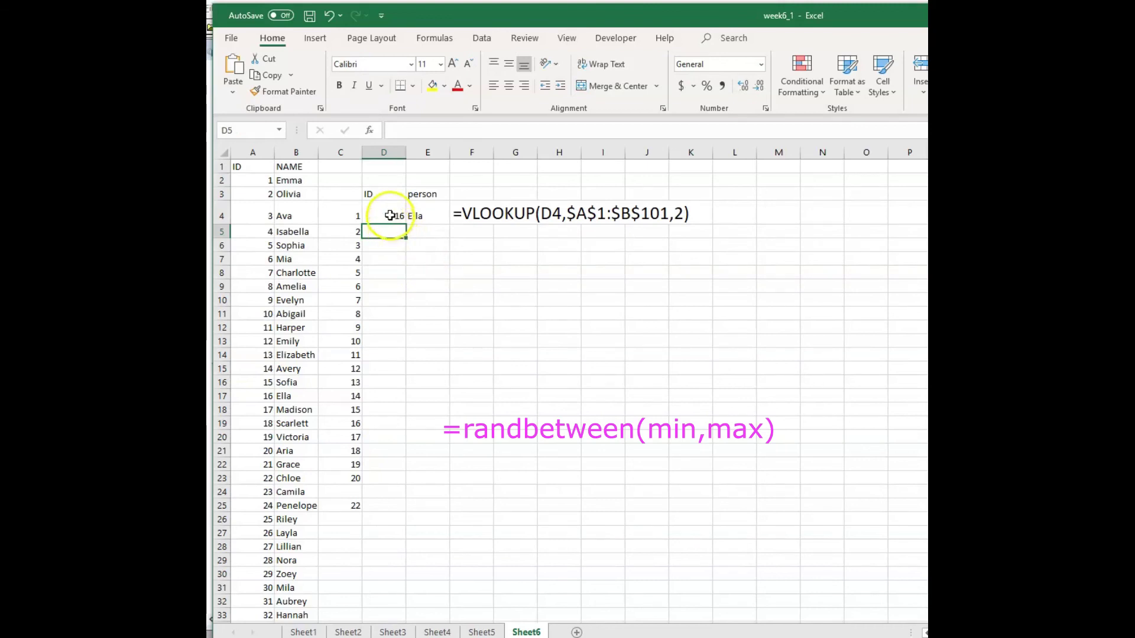
- Fill the random ID formula in D4 and the lookup formula in E4 down to row 23
{"action": "left_click", "coordinate": [387, 216]}
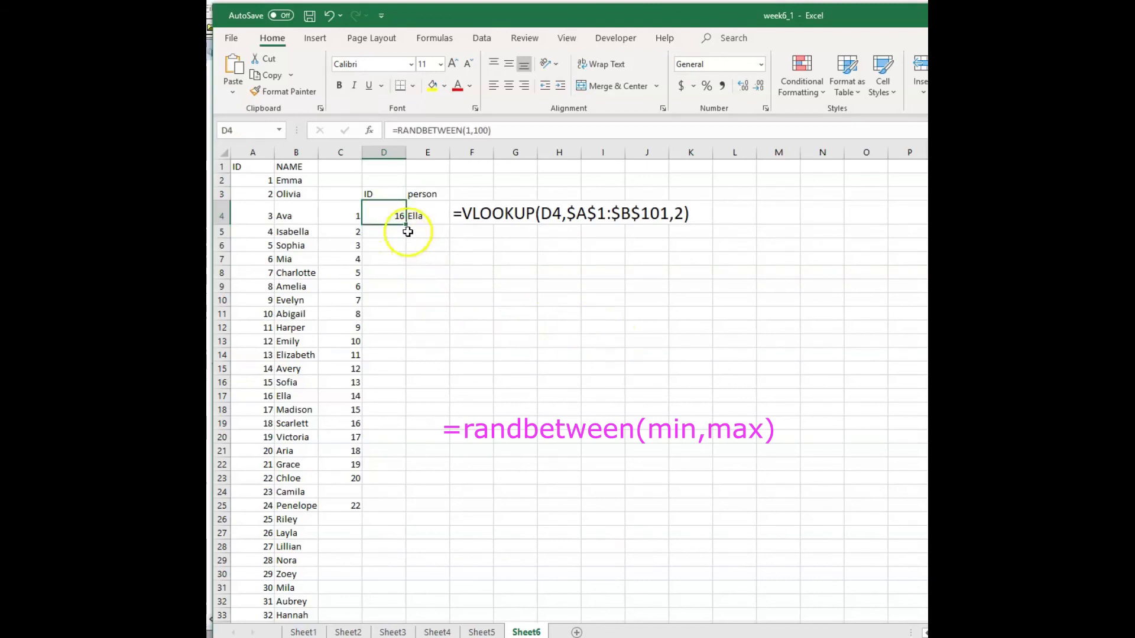
{"action": "left_click_drag", "start_coordinate": [406, 224], "coordinate": [400, 484]}
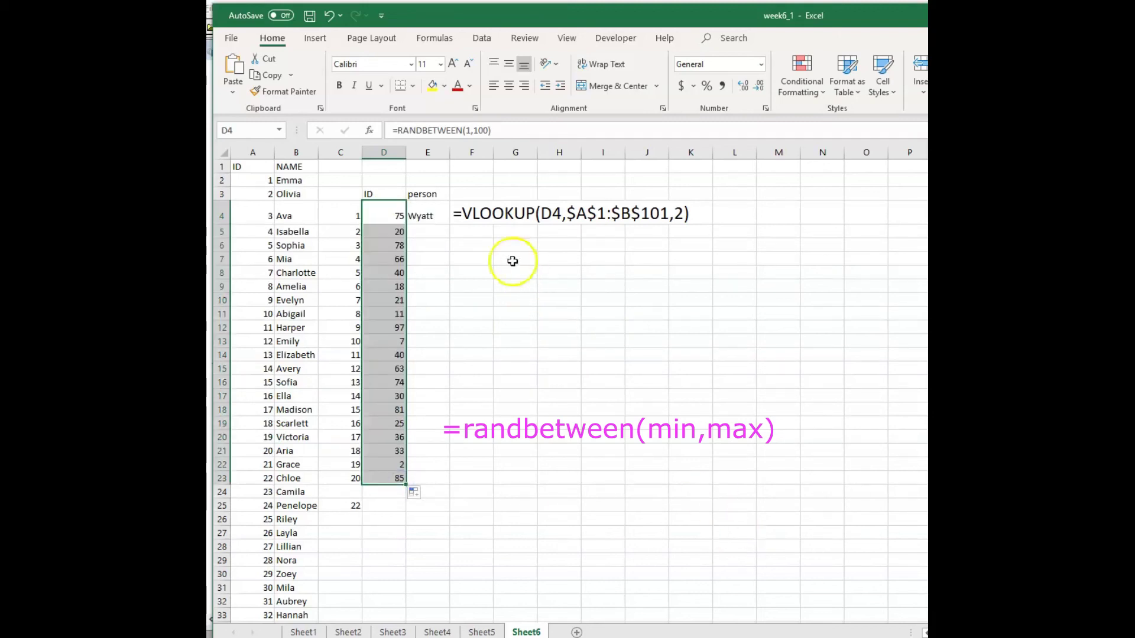
{"action": "left_click", "coordinate": [428, 214]}
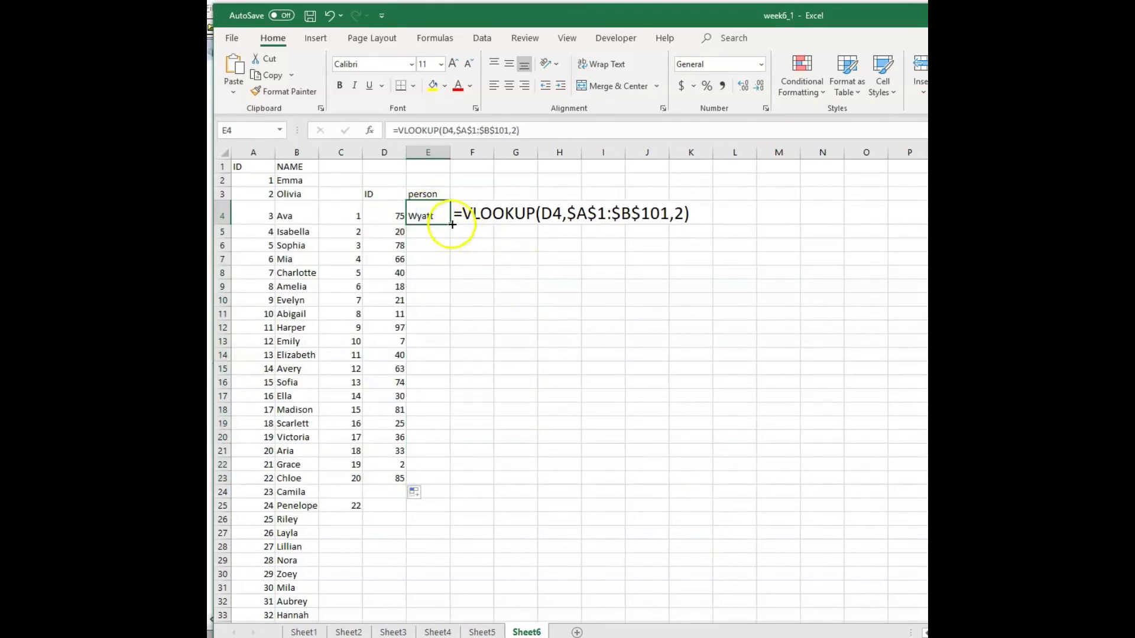
{"action": "left_click_drag", "start_coordinate": [452, 224], "coordinate": [451, 480]}
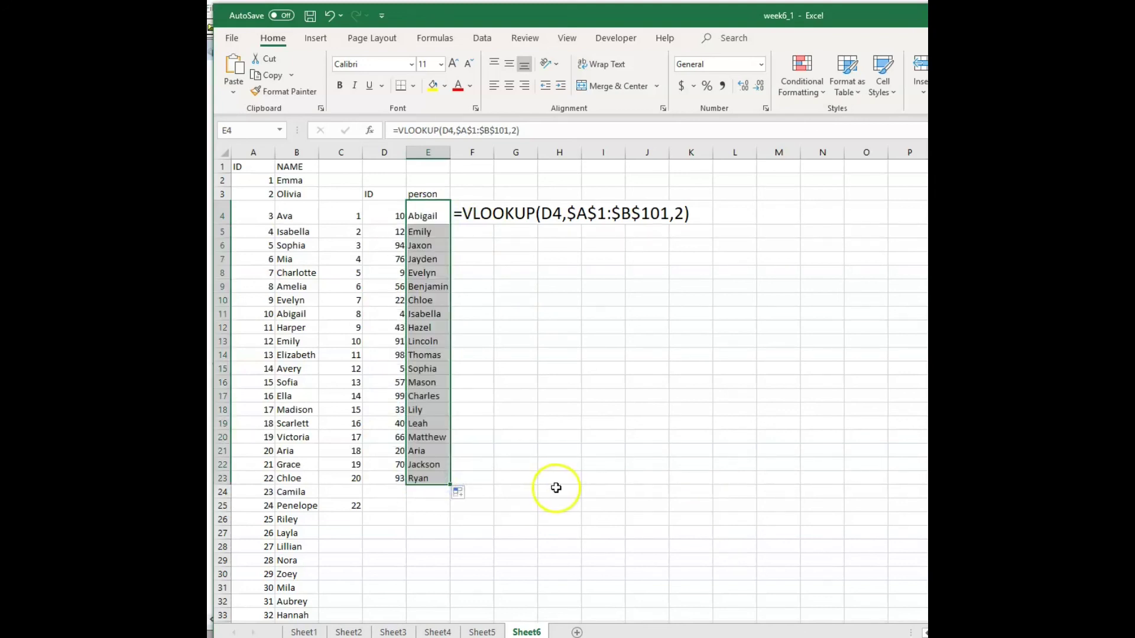
{"action": "left_click", "coordinate": [436, 219]}
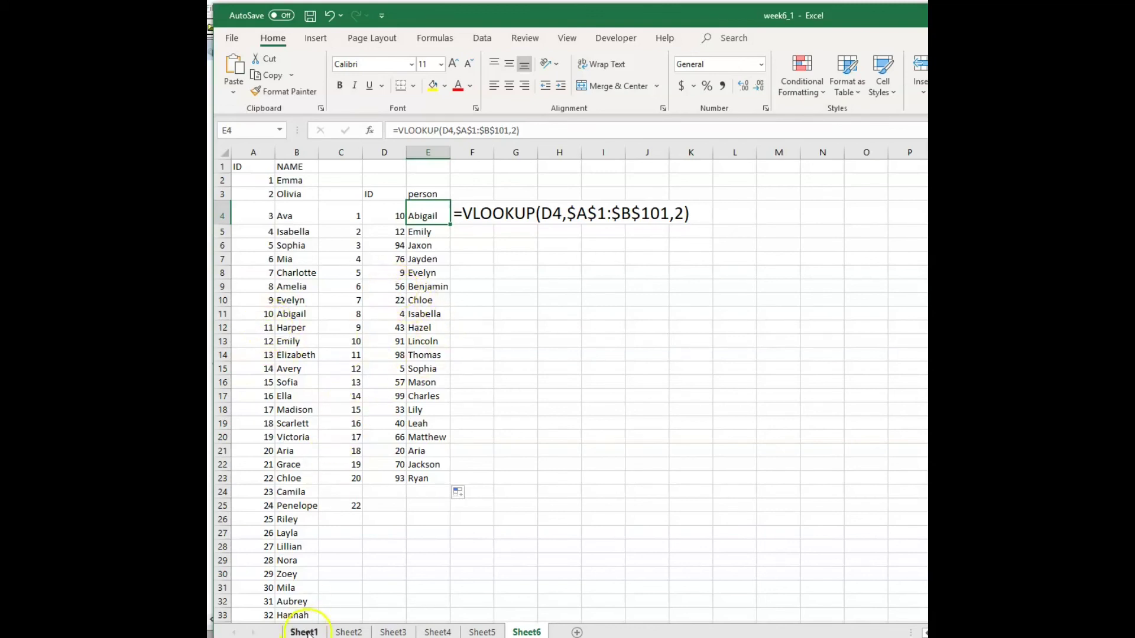
- Fill the showformula cell F4 down column F beside the looked-up names, and undo that fill
{"action": "left_click", "coordinate": [459, 214]}
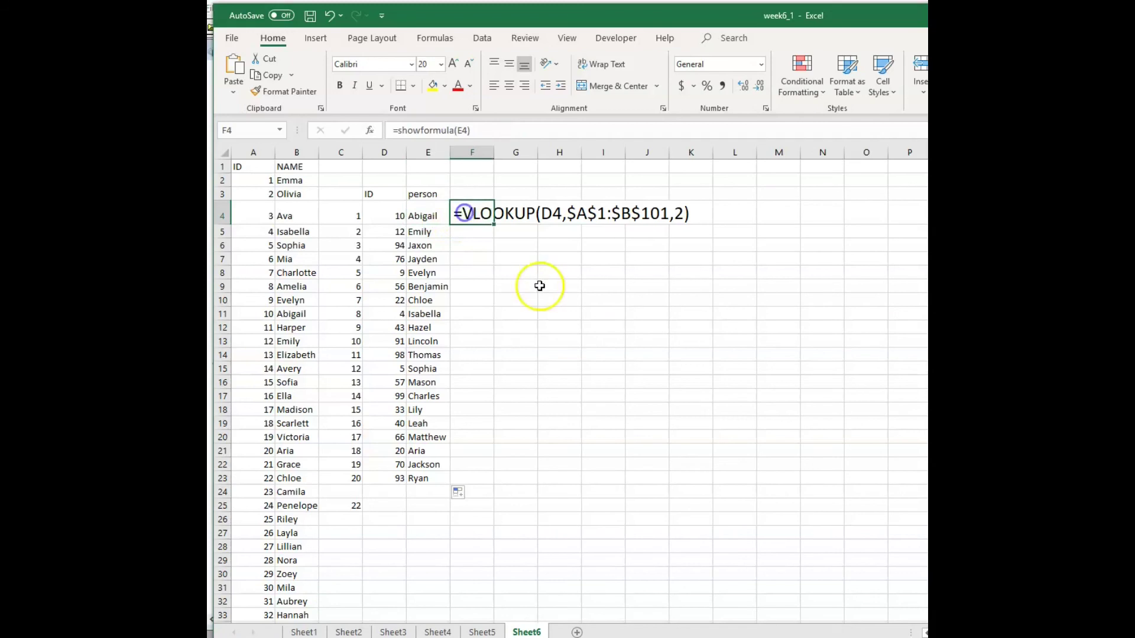
{"action": "left_click_drag", "start_coordinate": [495, 225], "coordinate": [484, 474]}
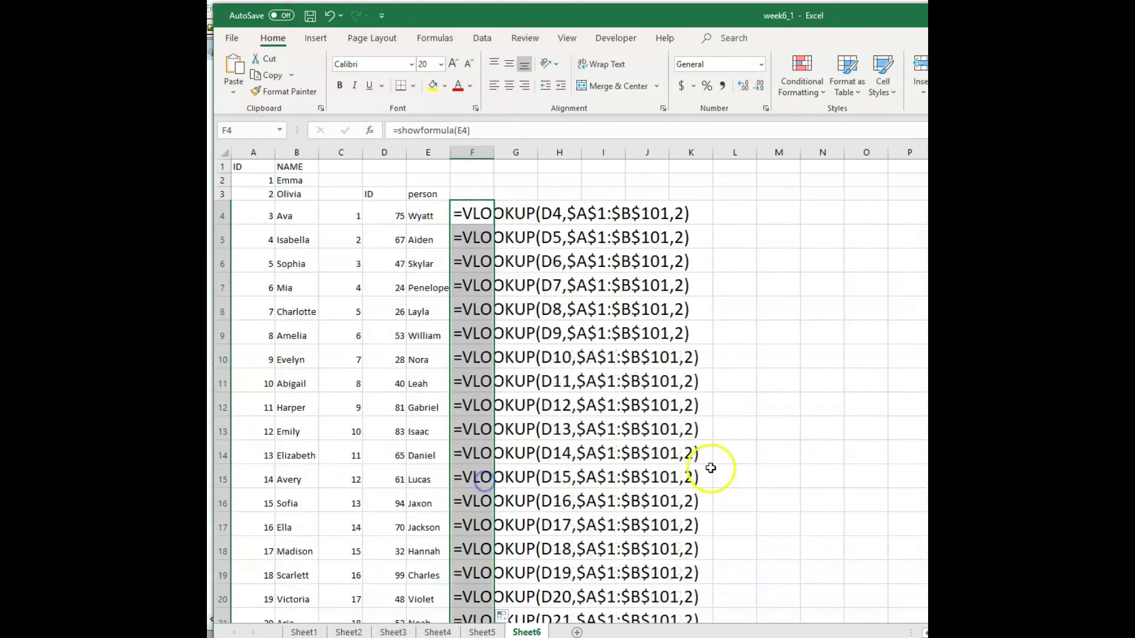
{"action": "left_click", "coordinate": [330, 16]}
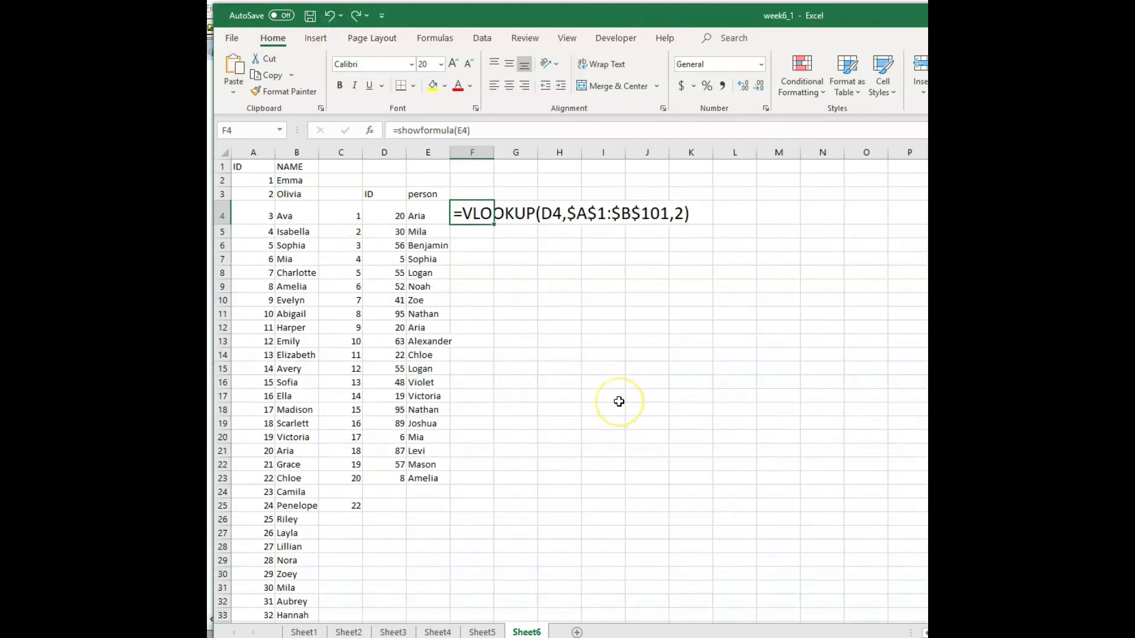
- Enter d in K7 to trigger recalculation of the random IDs, clear K7 again, and review the IDs in D4:D23
{"action": "left_click", "coordinate": [427, 220]}
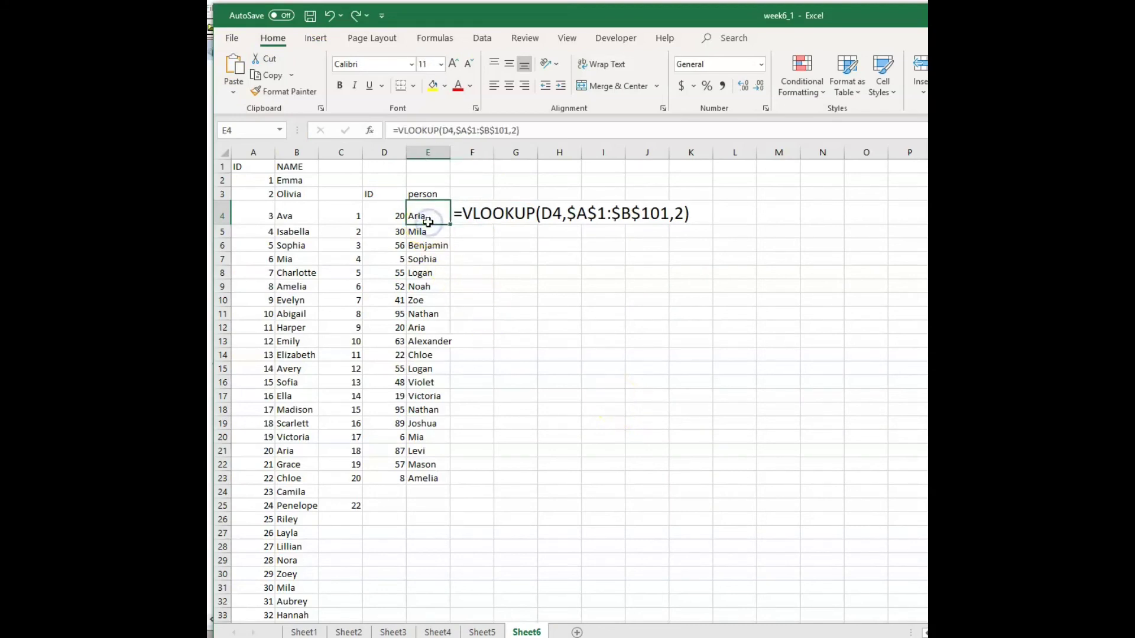
{"action": "left_click", "coordinate": [702, 258]}
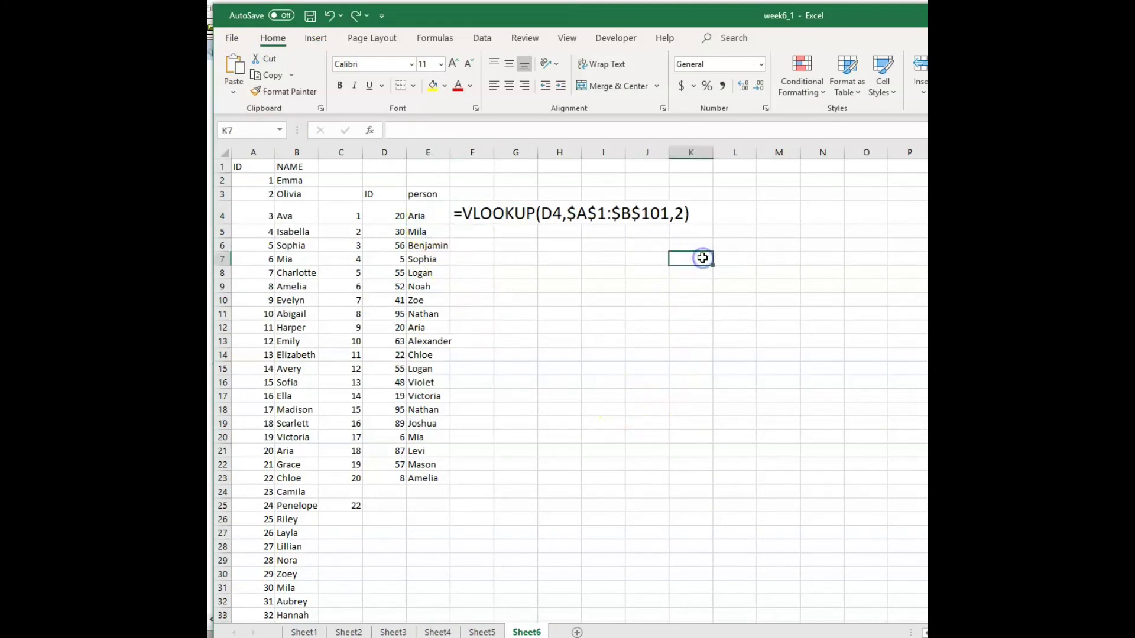
{"action": "type", "text": "d"}
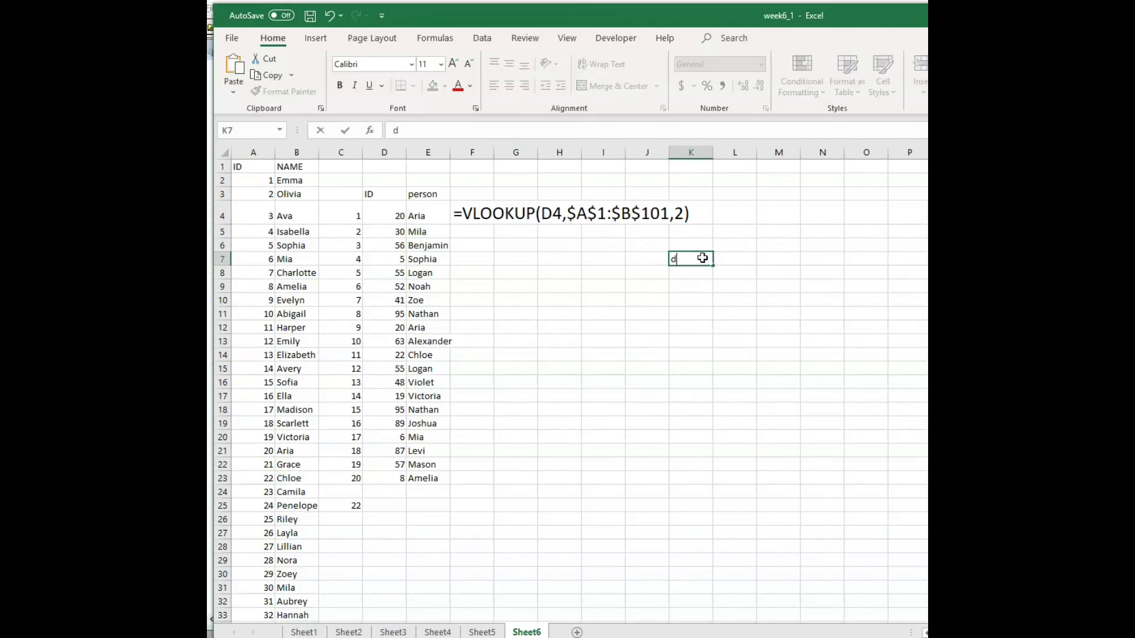
{"action": "key", "text": "Return"}
{"action": "left_click", "coordinate": [395, 347]}
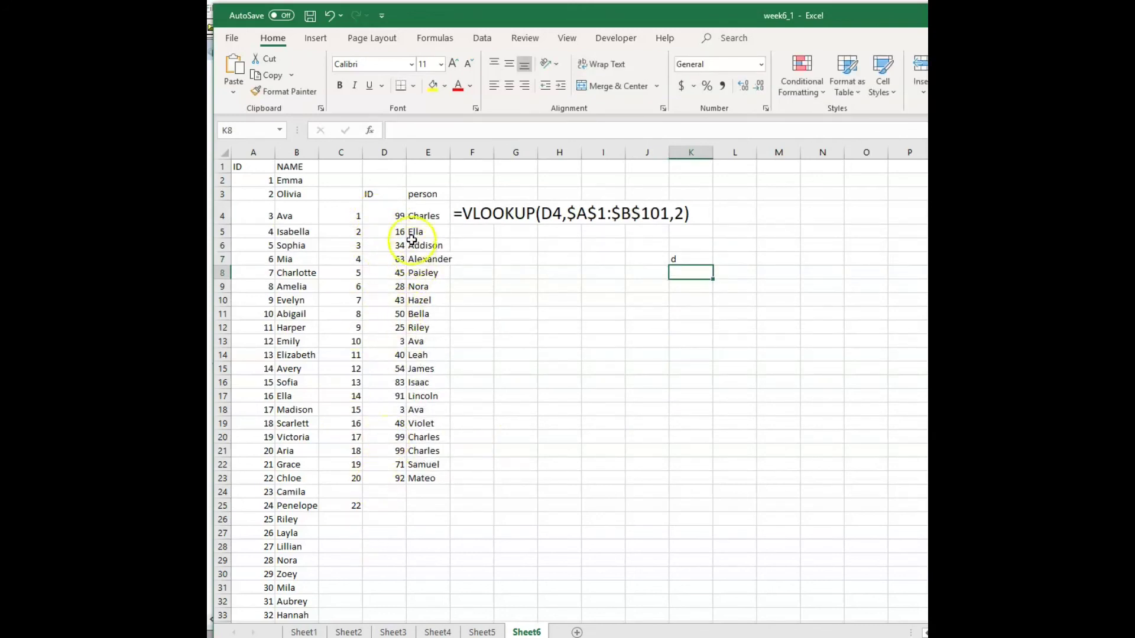
{"action": "left_click", "coordinate": [685, 257]}
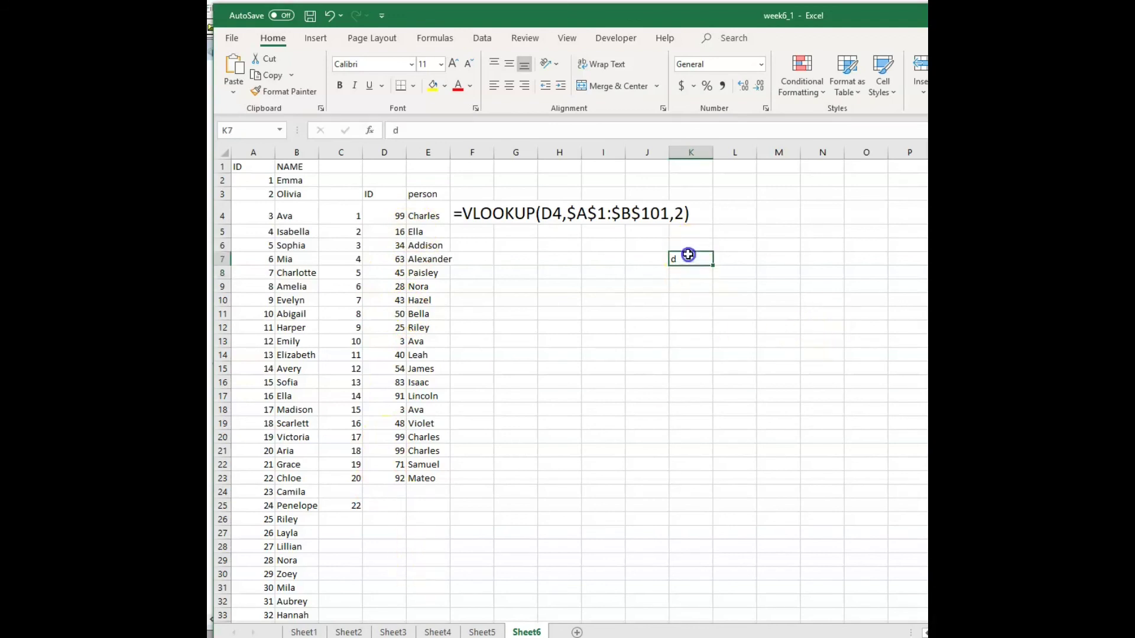
{"action": "key", "text": "BackSpace"}
{"action": "key", "text": "Return"}
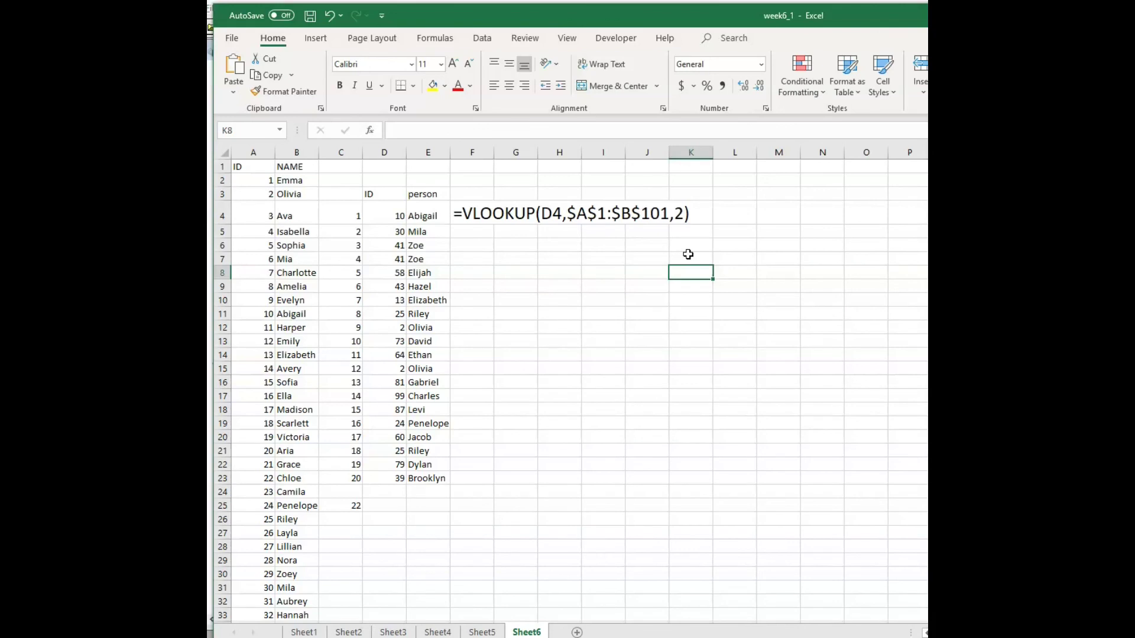
{"action": "left_click_drag", "start_coordinate": [390, 216], "coordinate": [367, 477]}
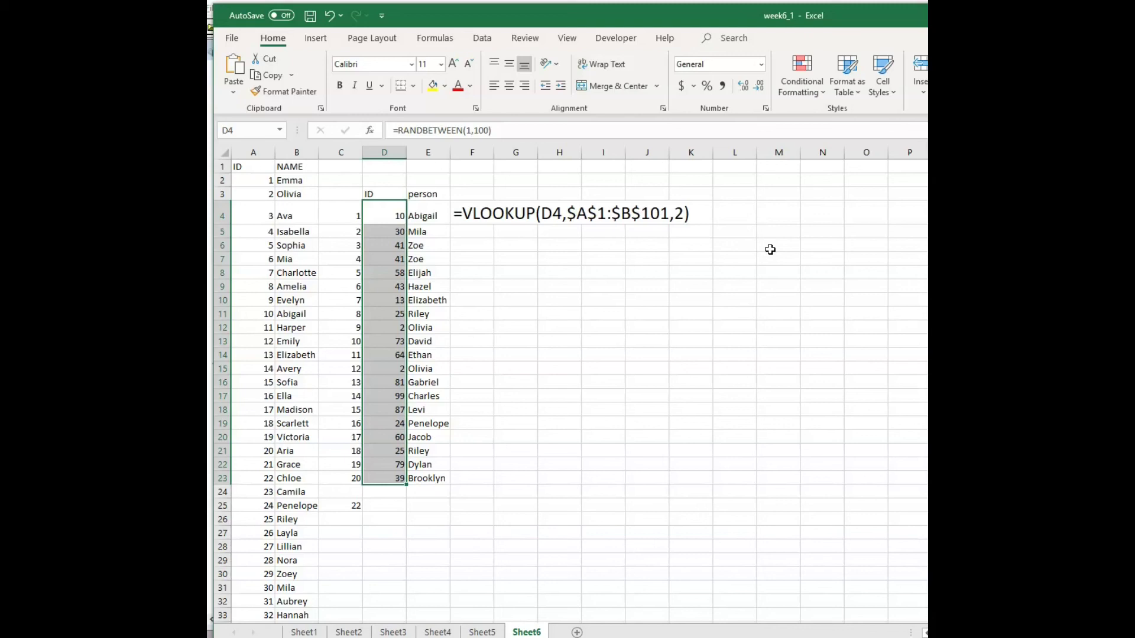
{"action": "left_click", "coordinate": [639, 361]}
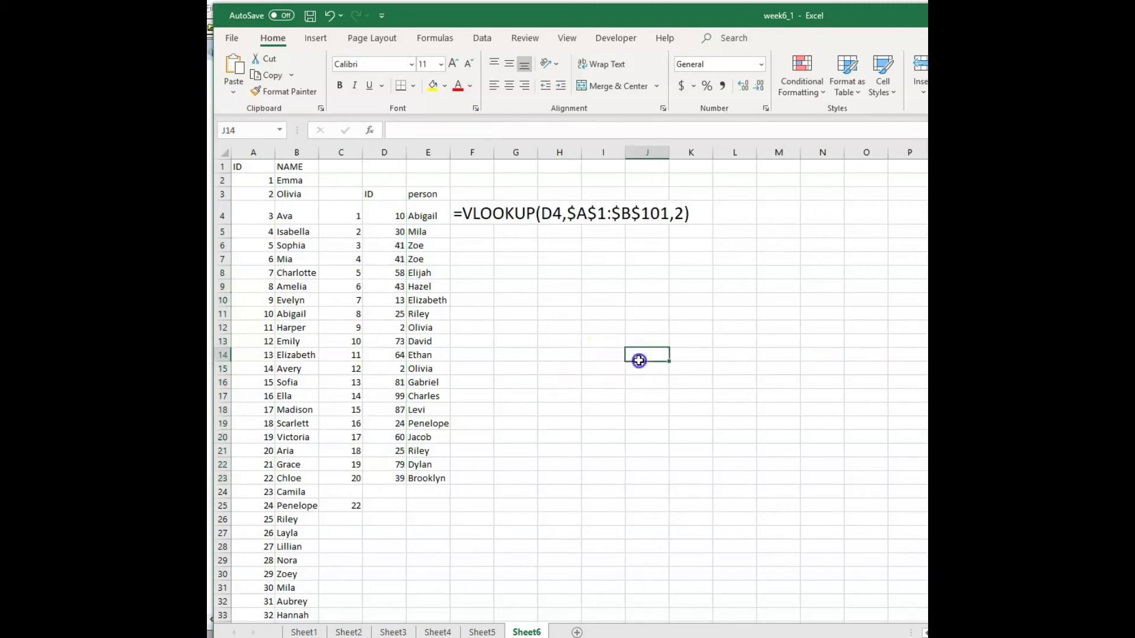